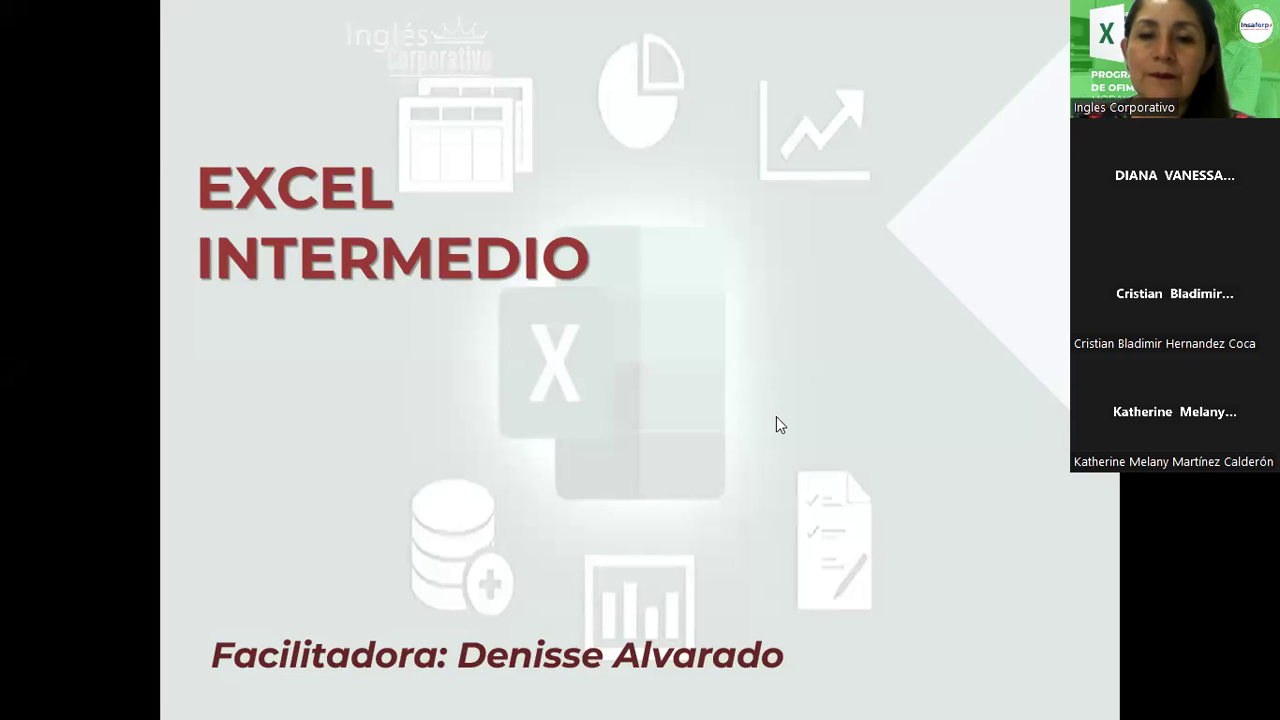
- Advance from the Excel Intermedio title slide to the 'Función buscarv.' syntax slide
left_click(791, 384)
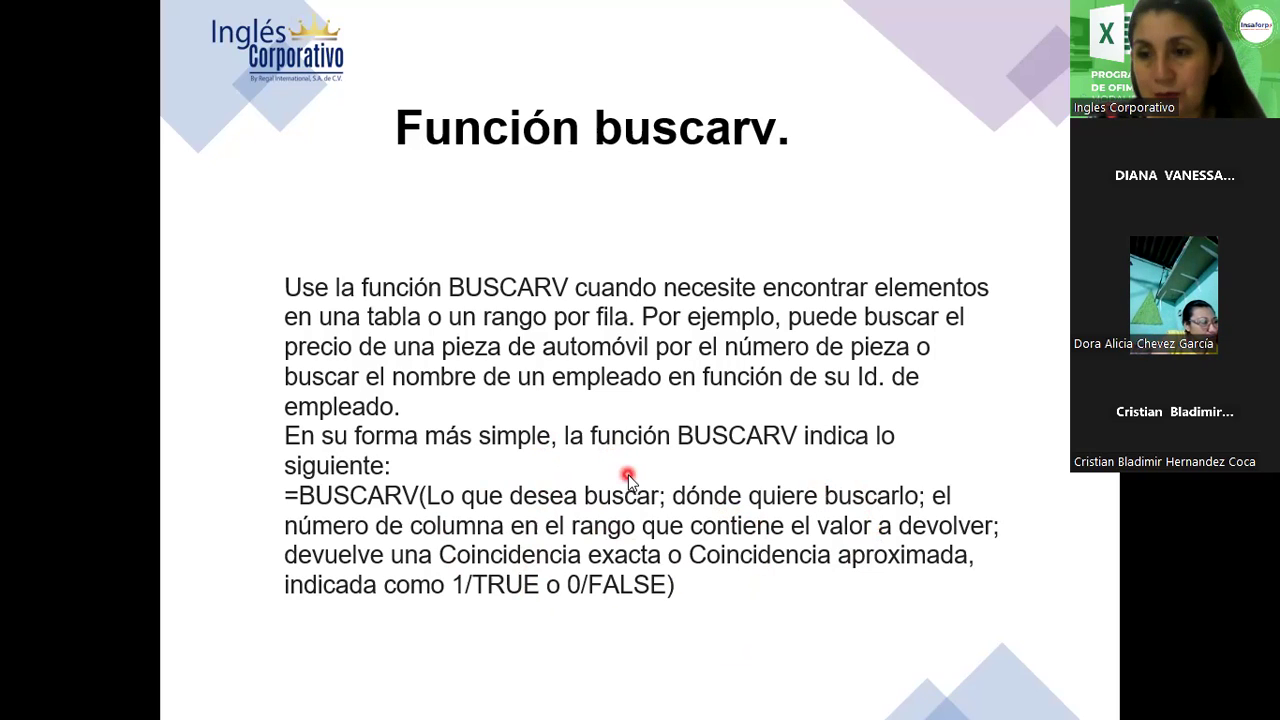
- Advance to the example slide where =BUSCARV(B3,B2:E7,2,FALSO) returns Miguel from the employee table
left_click(716, 356)
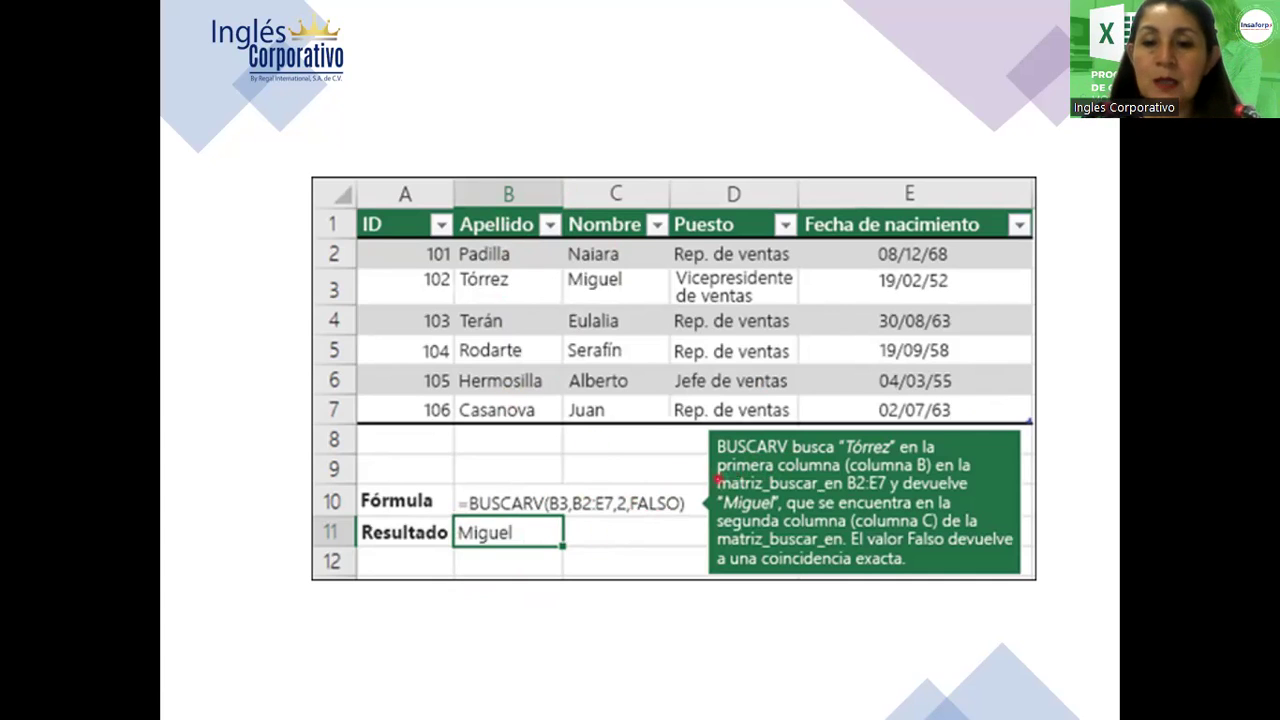
- Move past the worked BUSCARV example slide to finish the slideshow
key("Right")
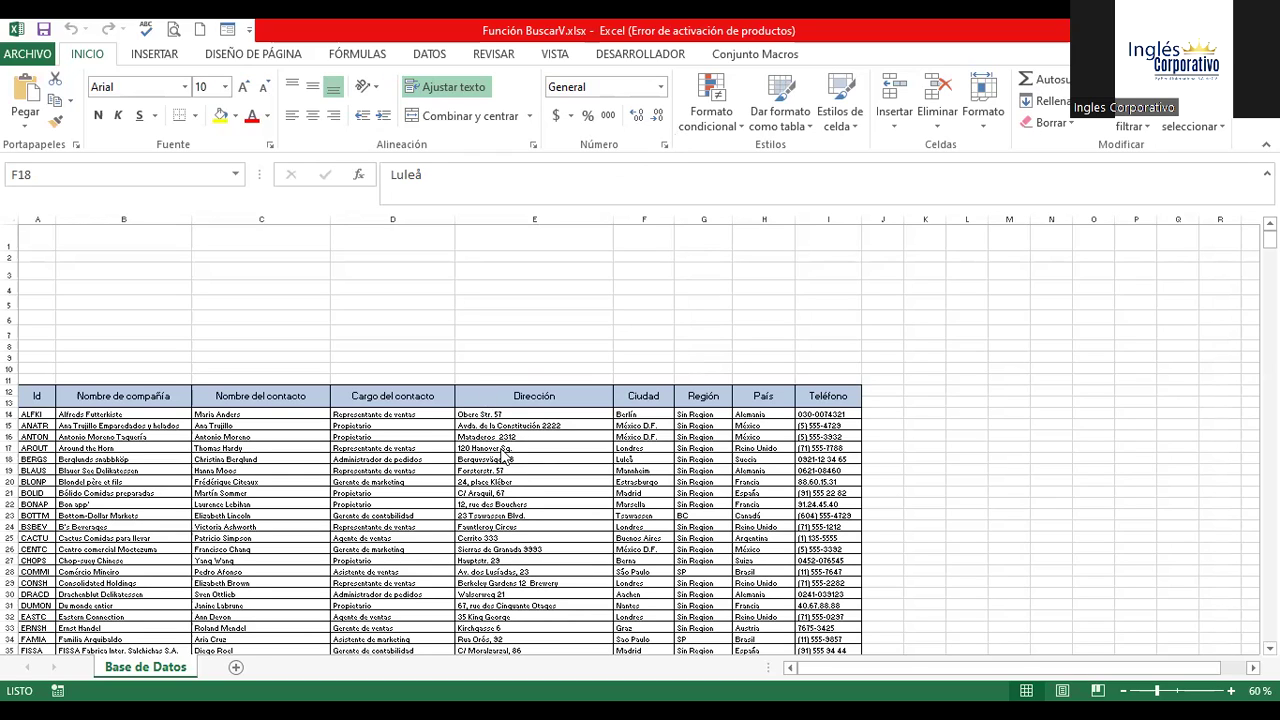
left_click(643, 459)
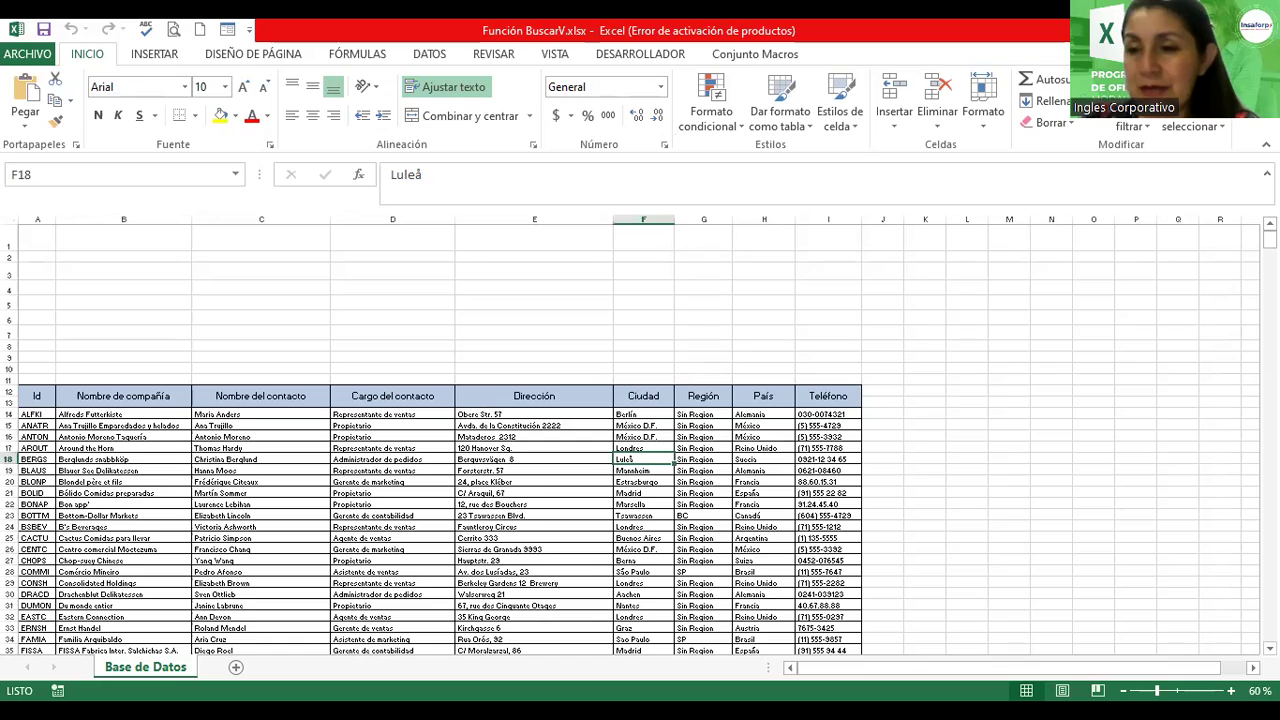
mouse_move(1269, 240)
left_mouse_down()
mouse_move(1269, 253)
mouse_move(1269, 240)
left_mouse_up()
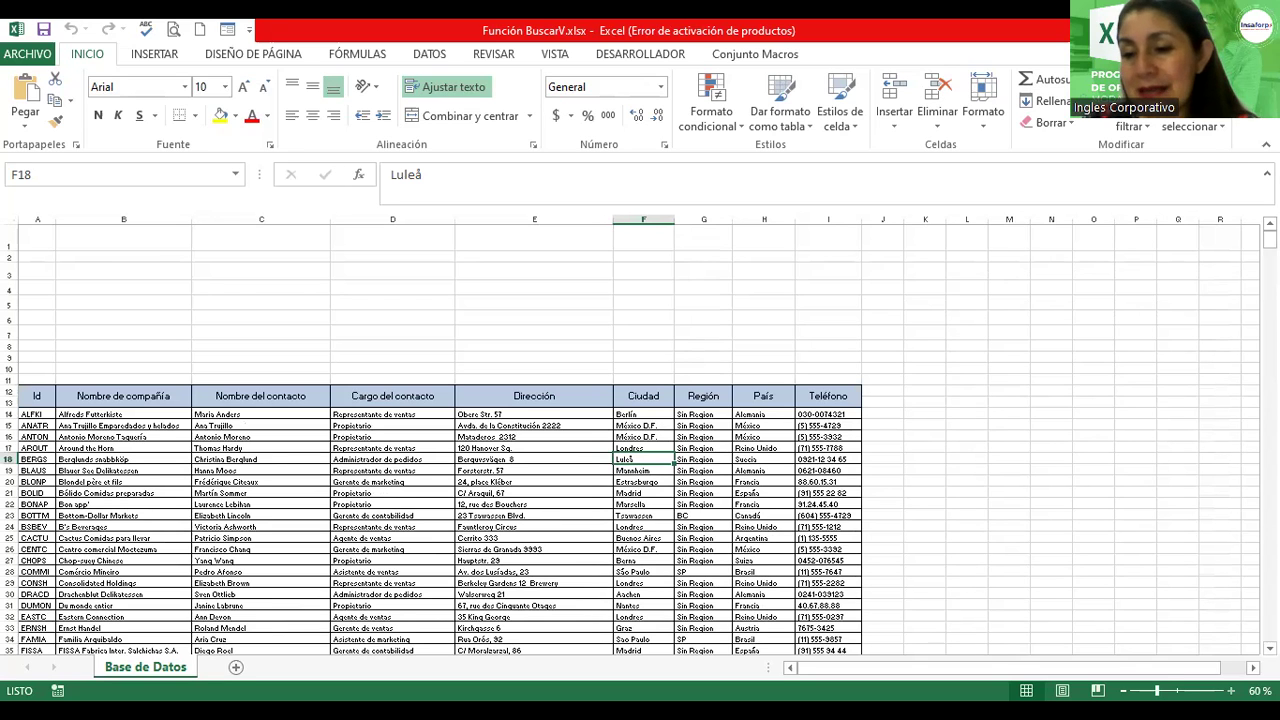
scroll(640, 435, "up", 1)
scroll(640, 435, "up", 1)
scroll(640, 435, "up", 1)
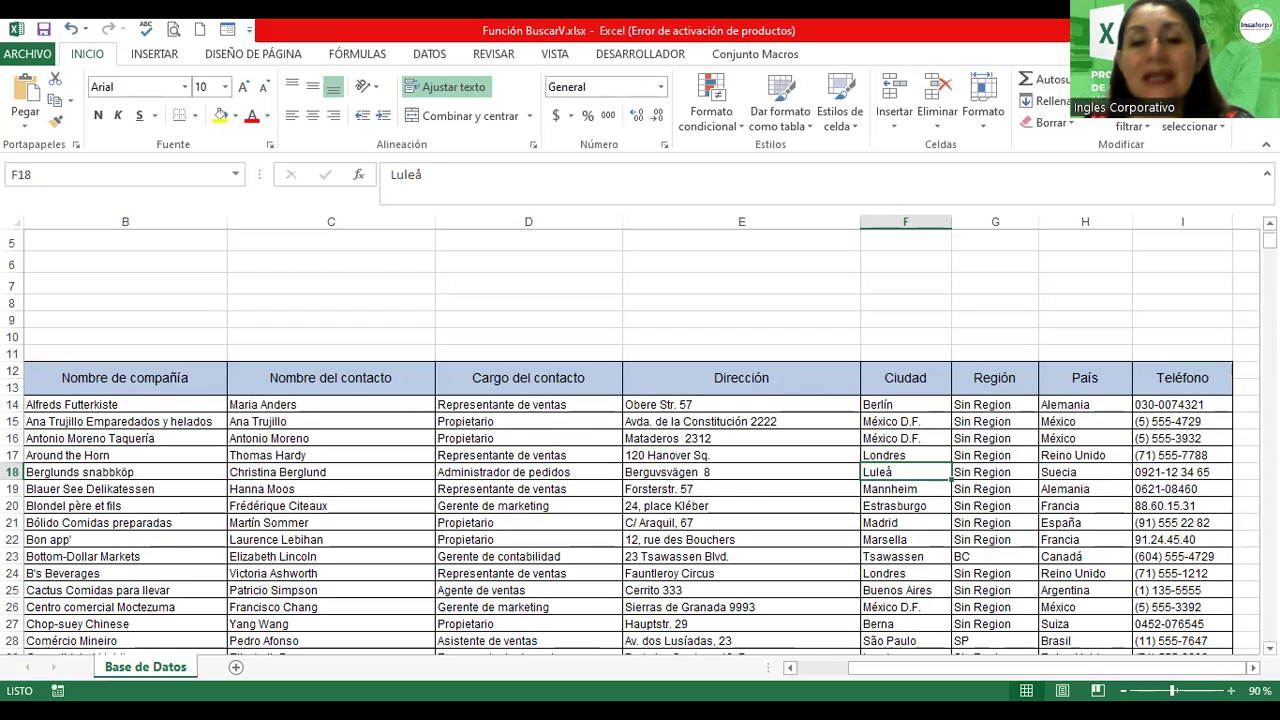
left_click_drag(1176, 672, 1066, 676)
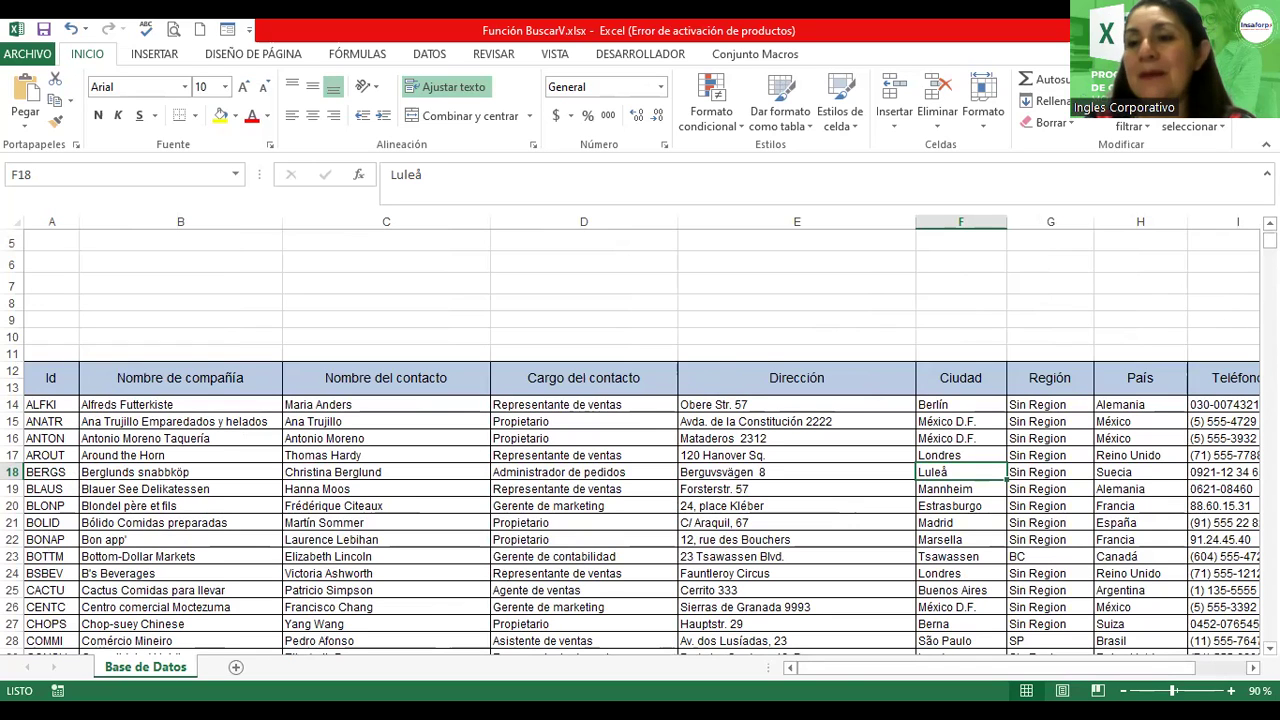
scroll(640, 440, "up", 2)
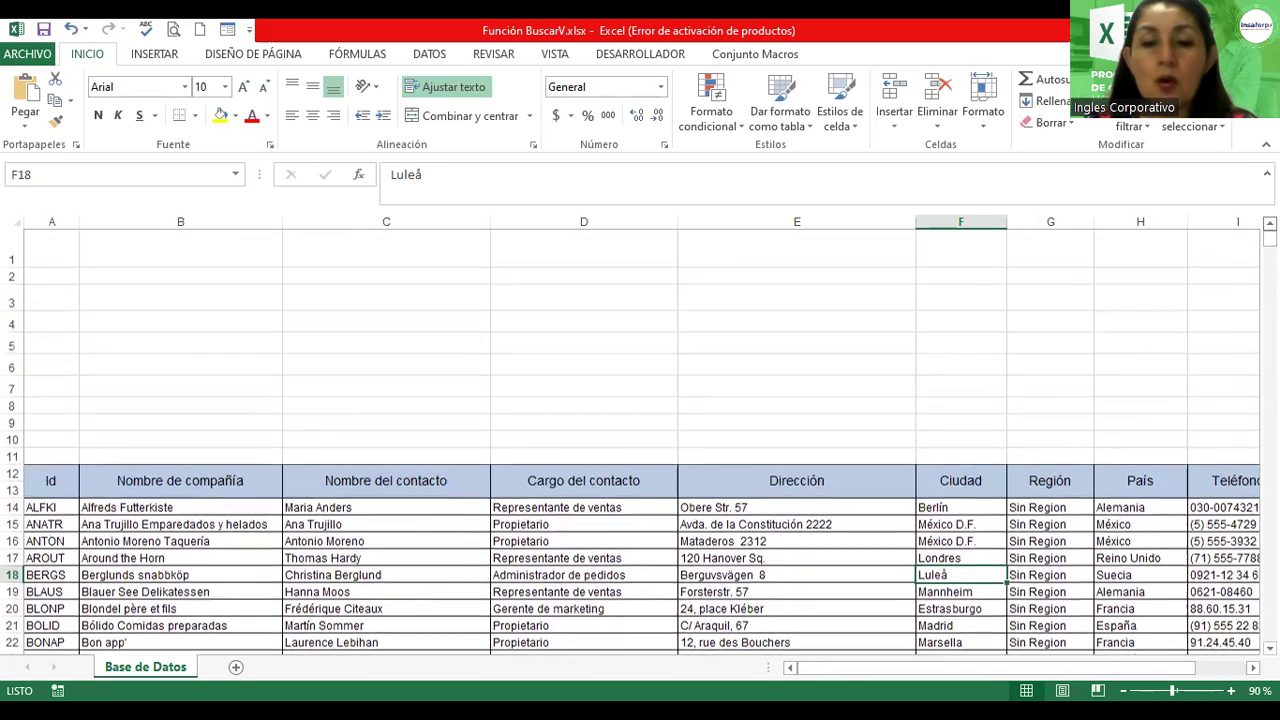
- Enter the title 'Tabla de Consulta de Base de Datos' in C1
left_click(377, 260)
type("Tabla de Consulta de Ba")
type("se de D")
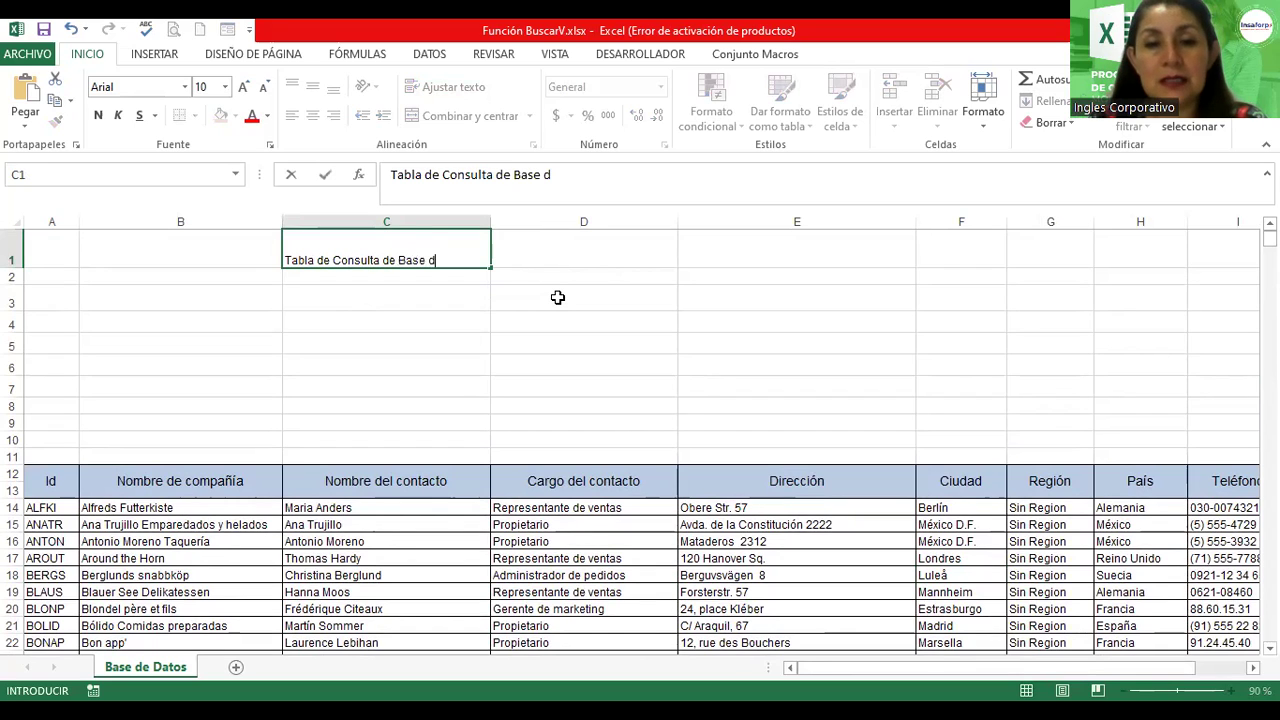
type("atos")
key("Return")
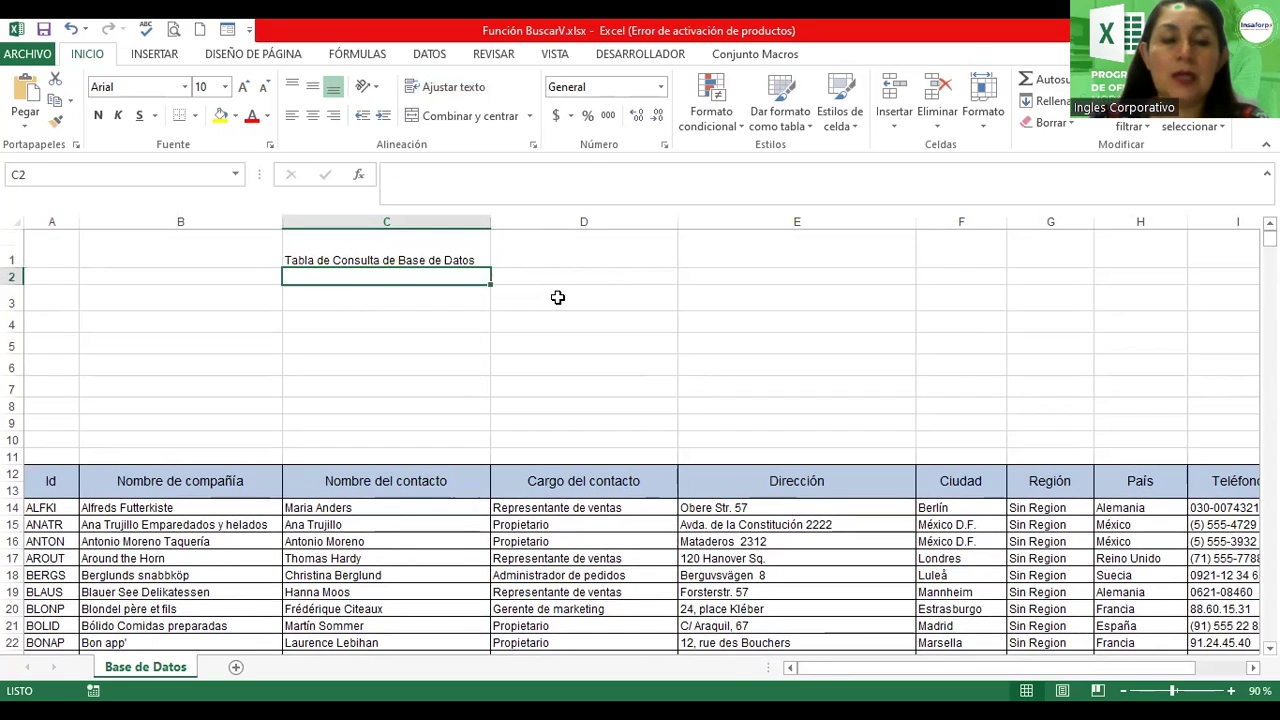
- Enter the labels ID, Nombre de Compañía, Nombre de Contacto, País and Teléfono down C2:C6
type("ID")
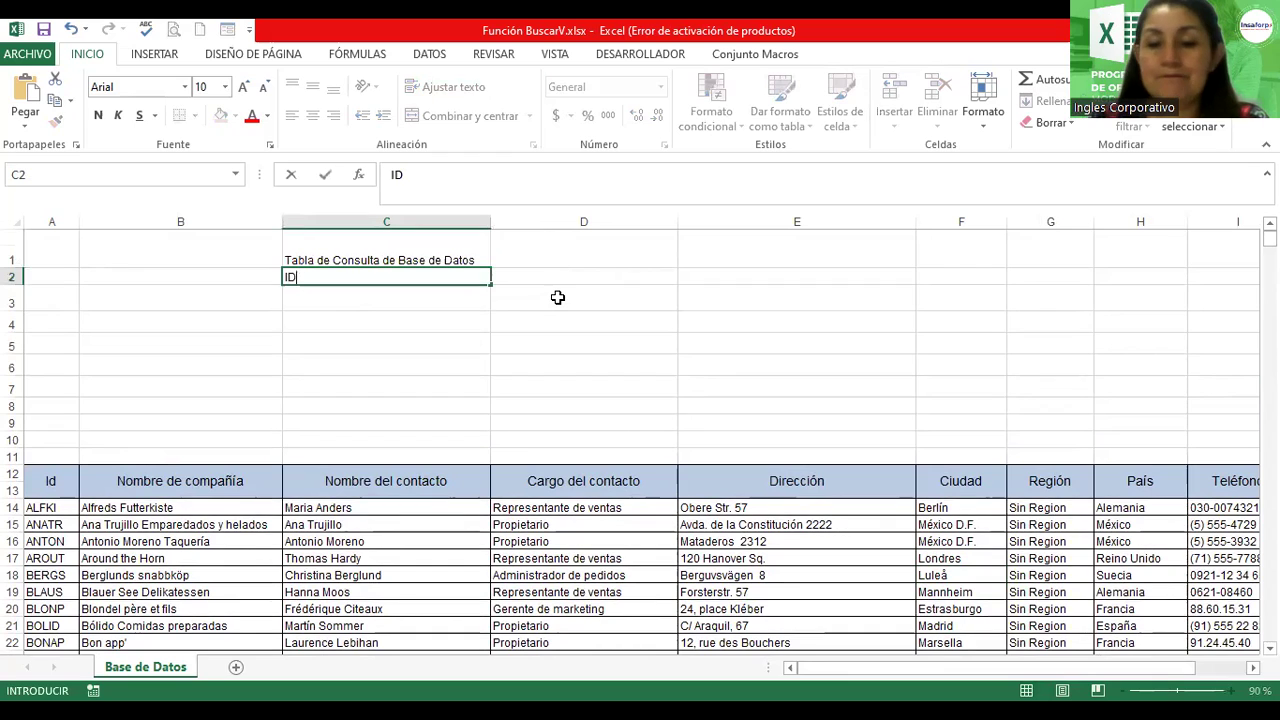
key("Return")
type("Nombre ")
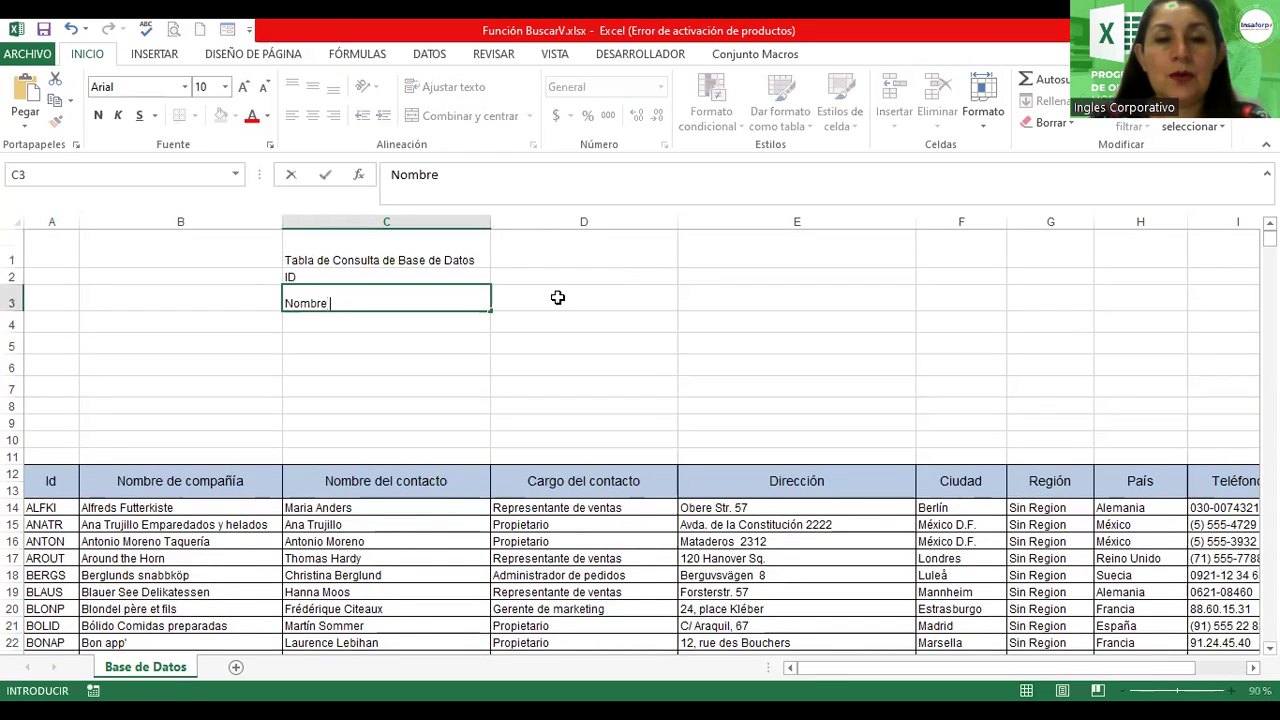
type("de Comp")
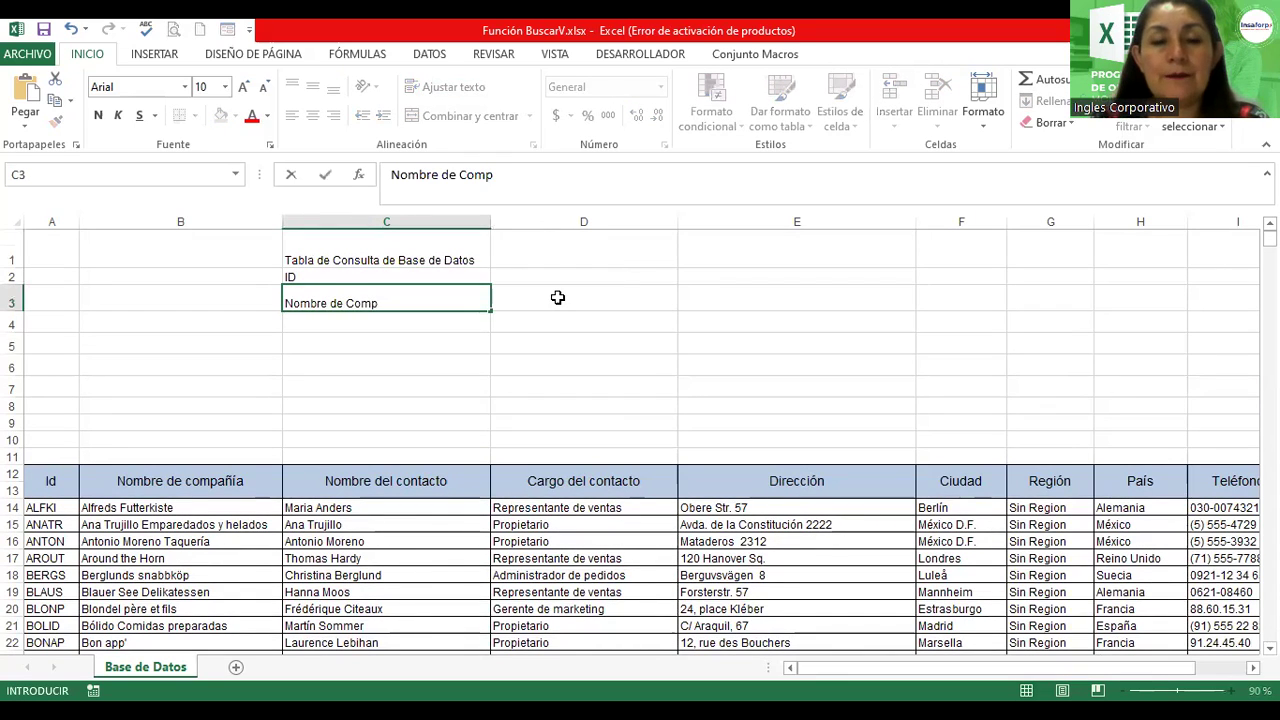
type("añí")
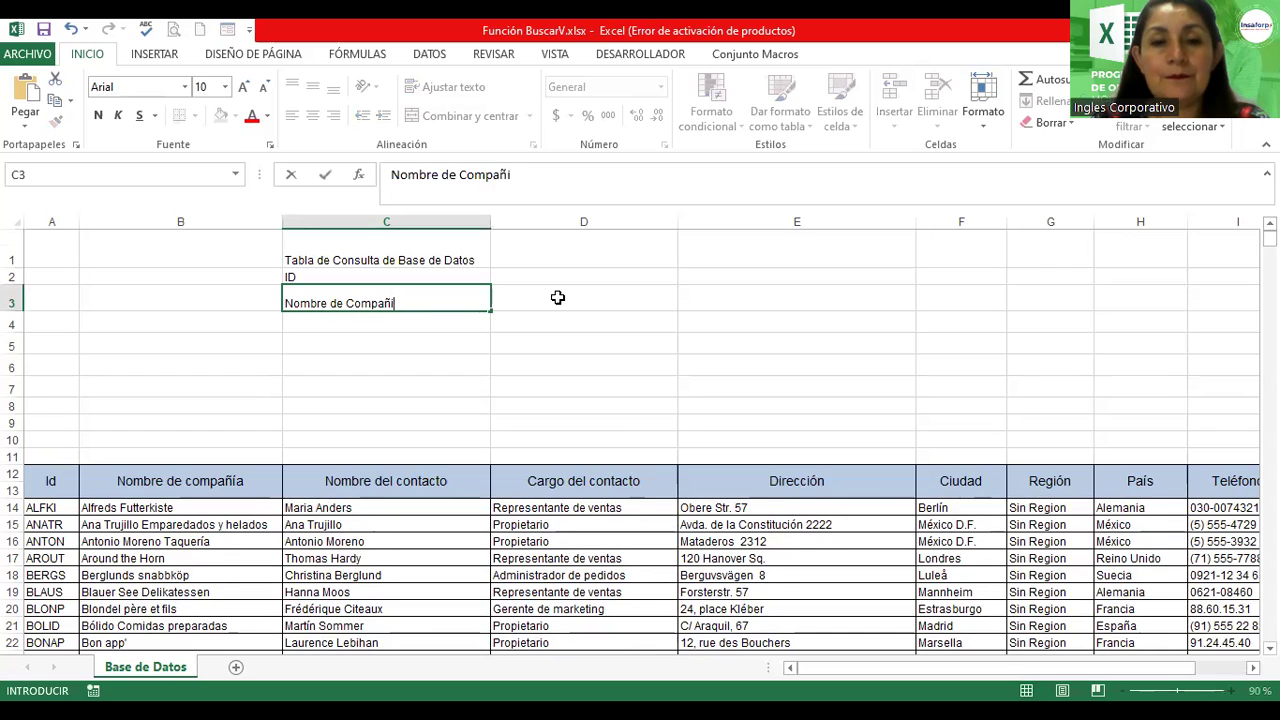
type("ía")
key("Return")
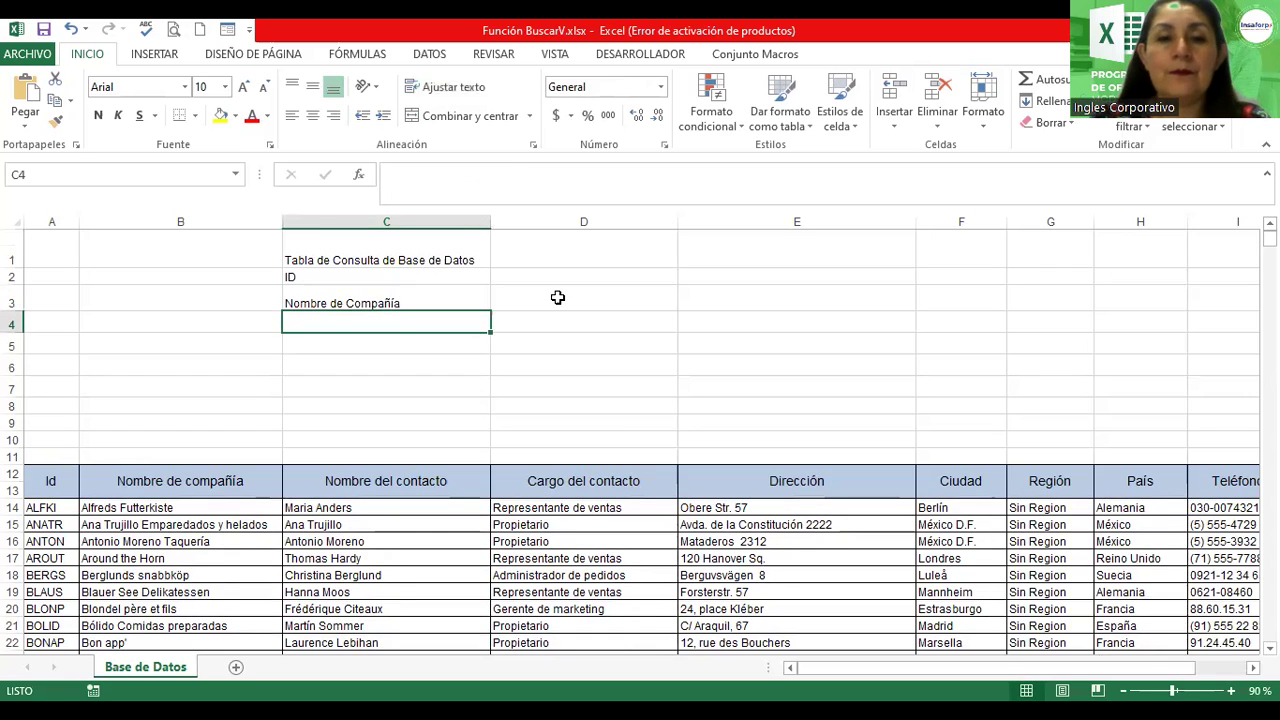
type("Nombre de Contacto")
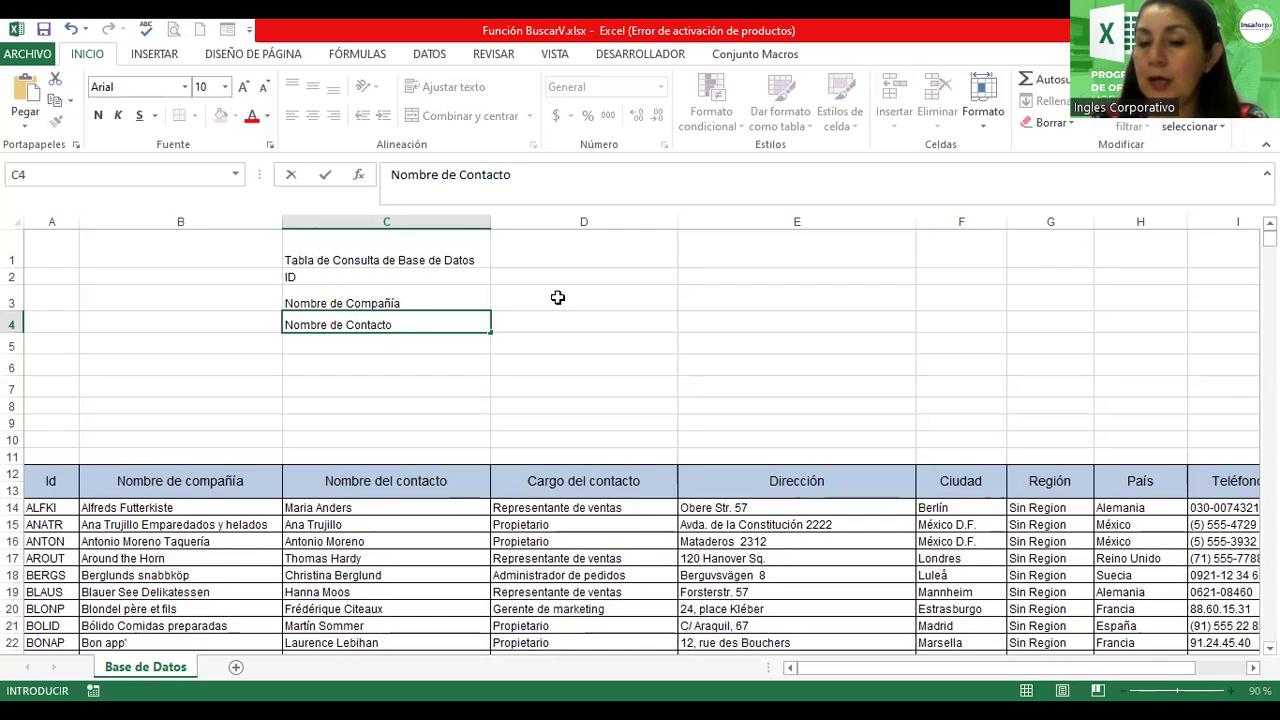
key("Return")
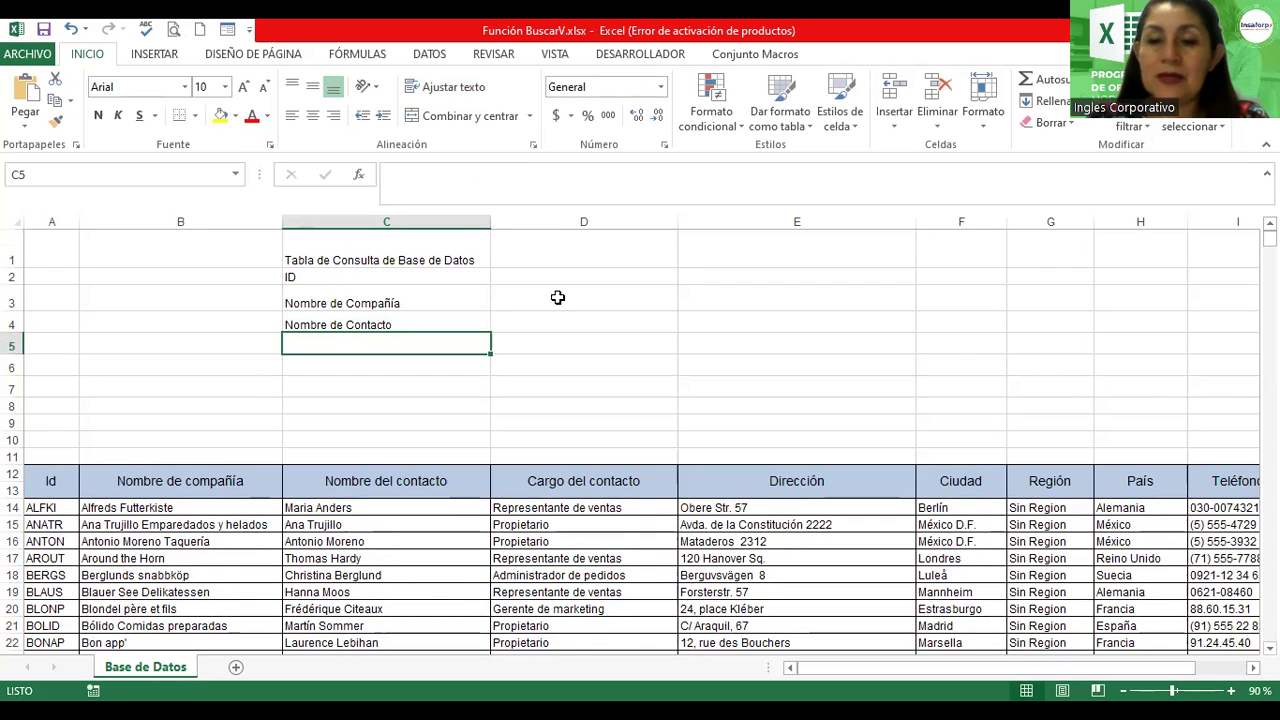
type("Pa")
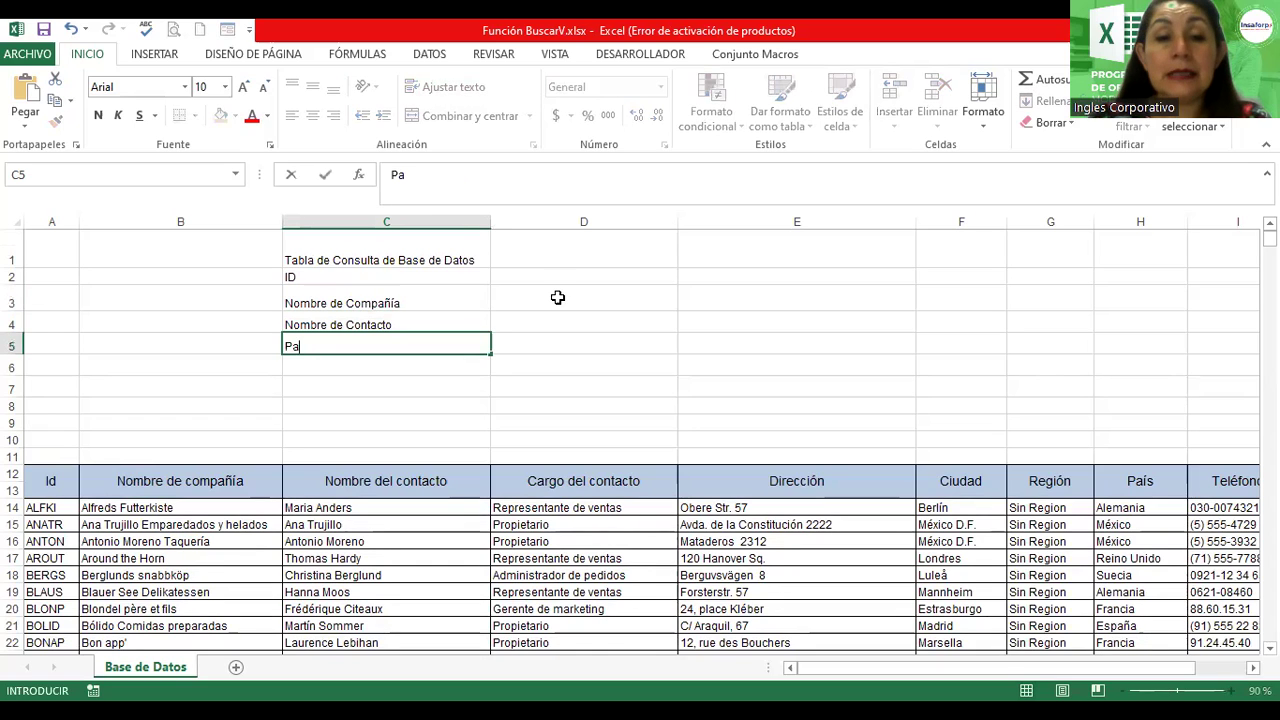
type("ís")
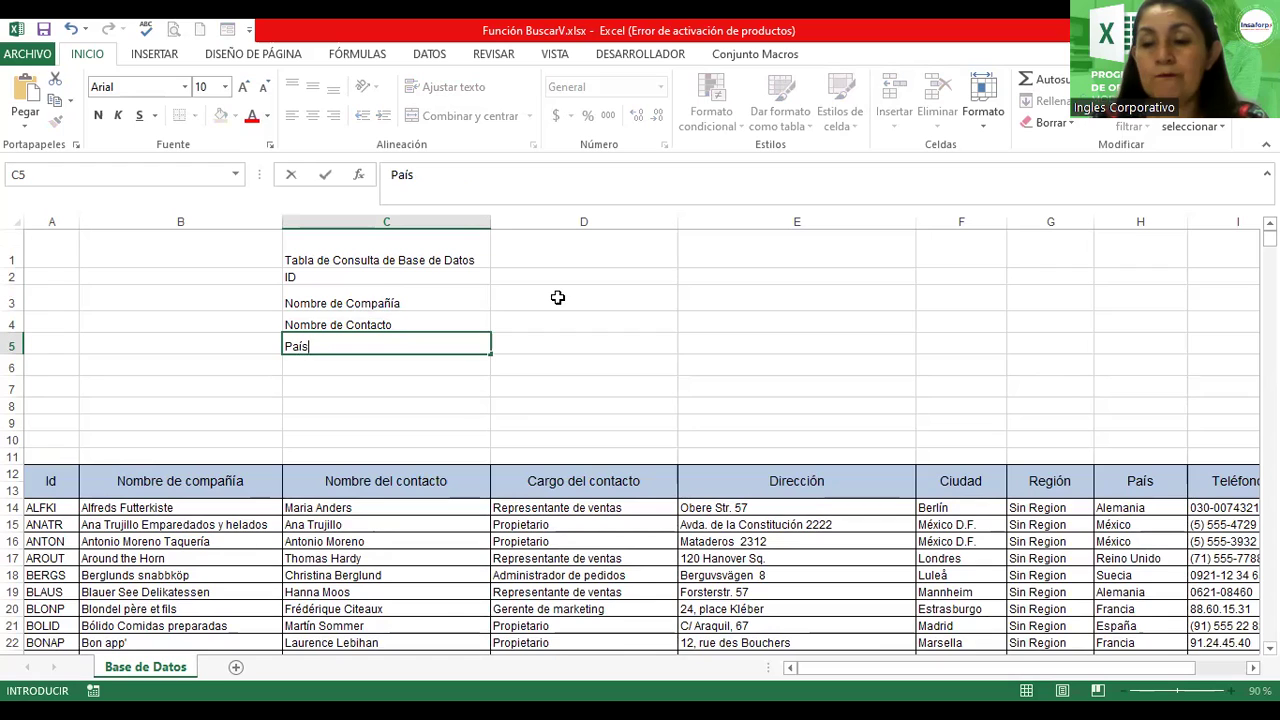
key("Return")
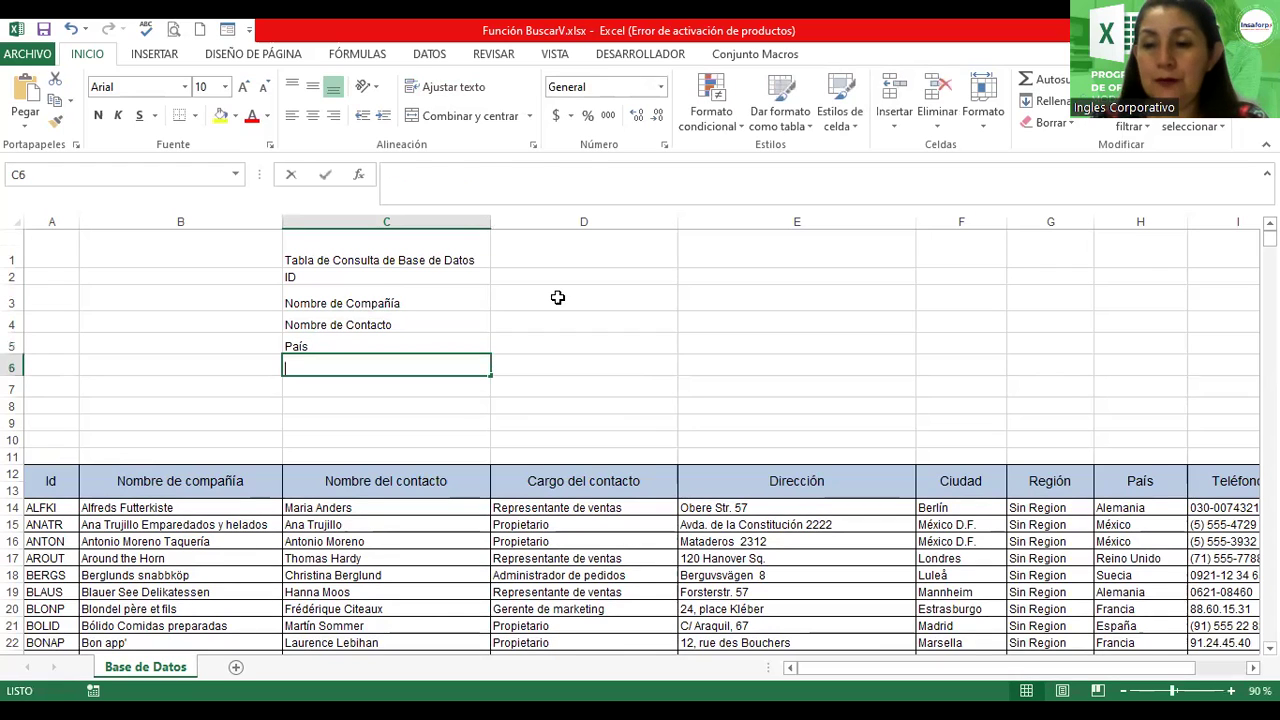
type("Teléfono")
key("Return")
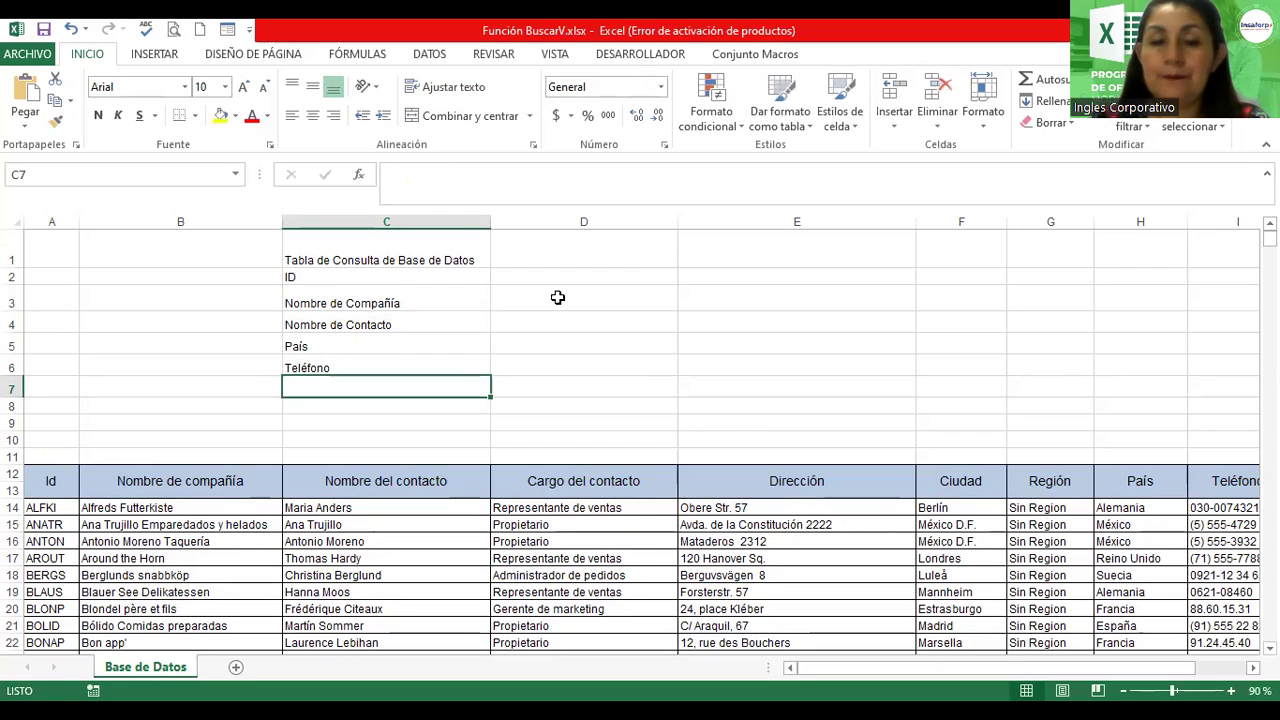
key("Up")
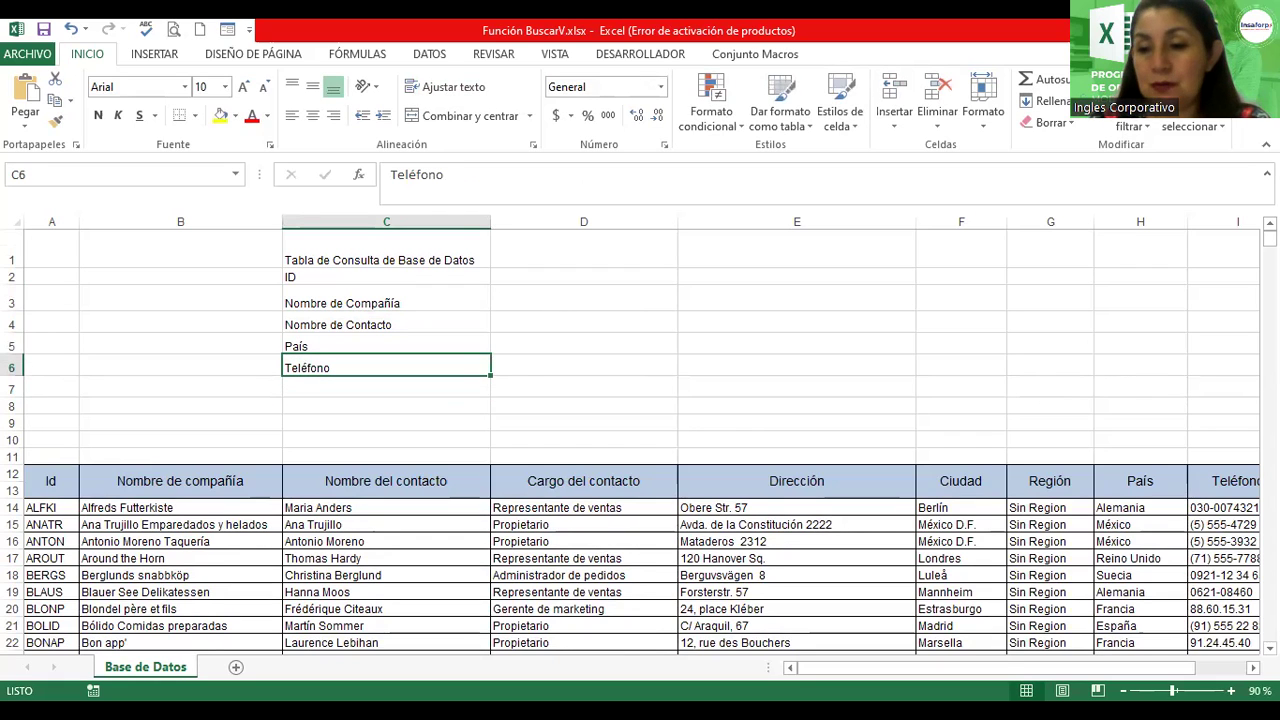
- Merge and centre the title across C1:D1, aligned to the middle vertically
scroll(640, 440, "up", 1, "ctrl")
scroll(640, 440, "up", 2, "ctrl")
scroll(640, 440, "up", 2, "ctrl")
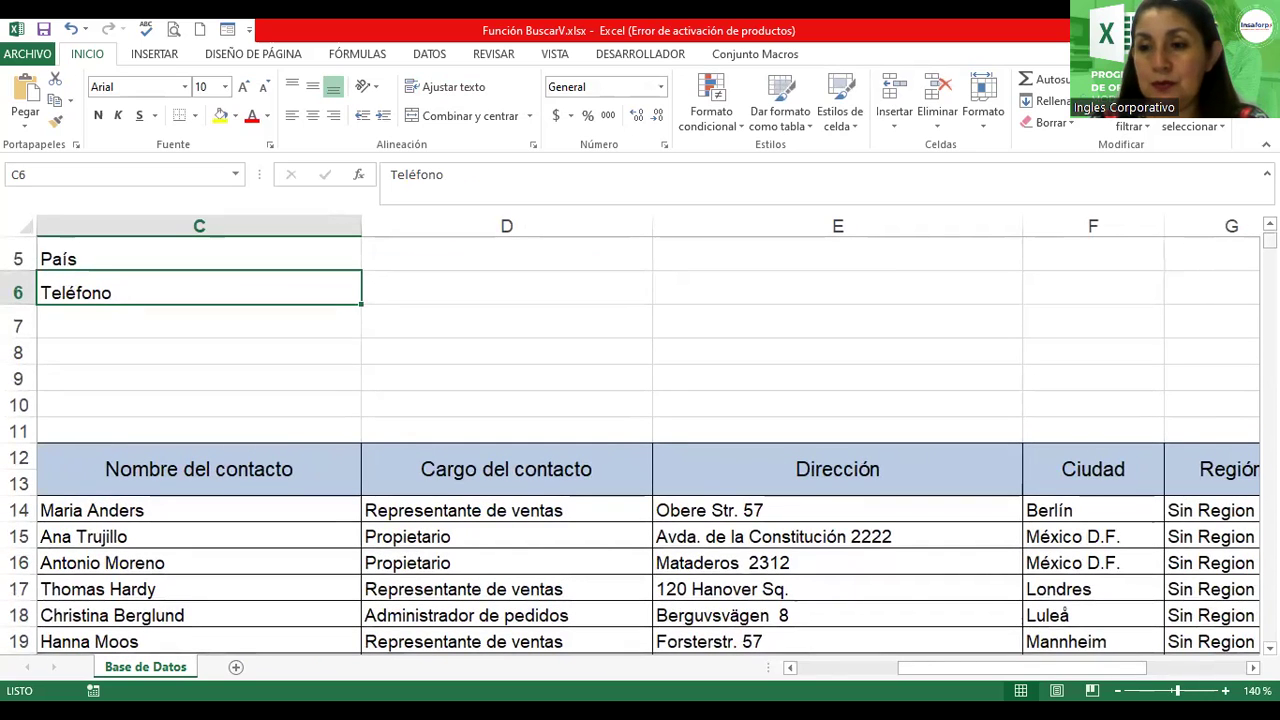
scroll(640, 440, "up", 2)
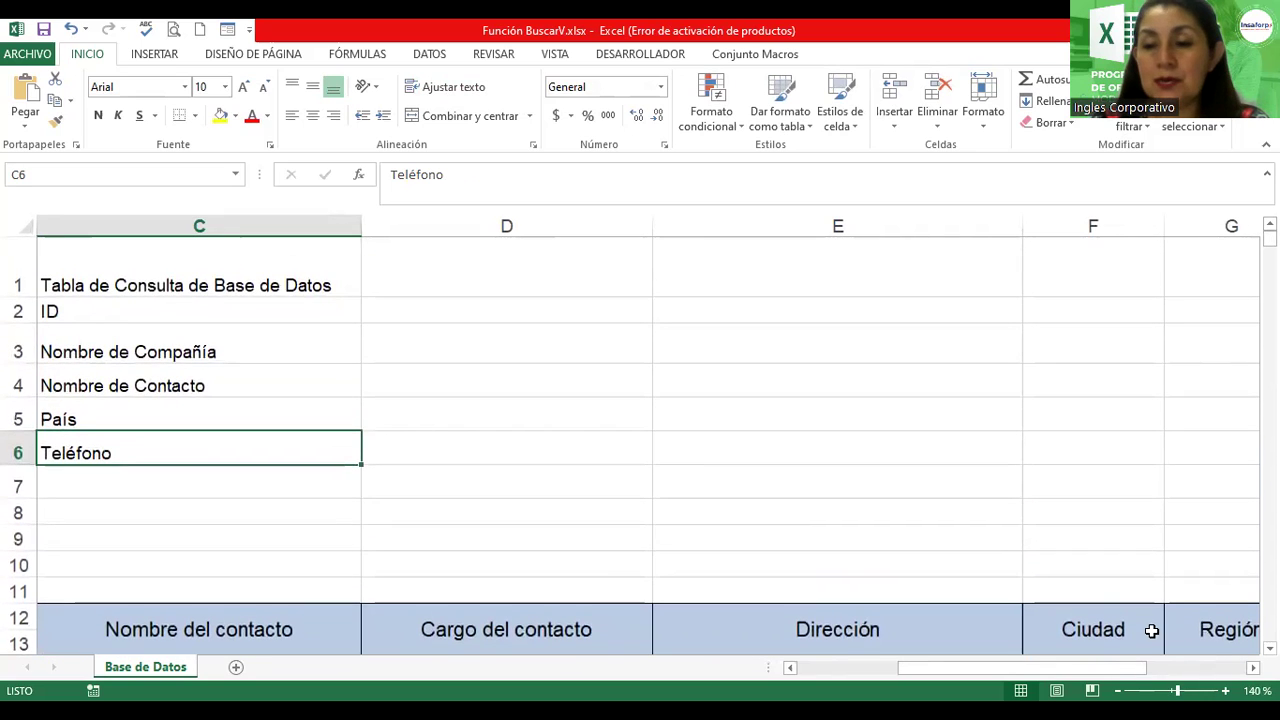
left_click_drag(1105, 675, 1055, 675)
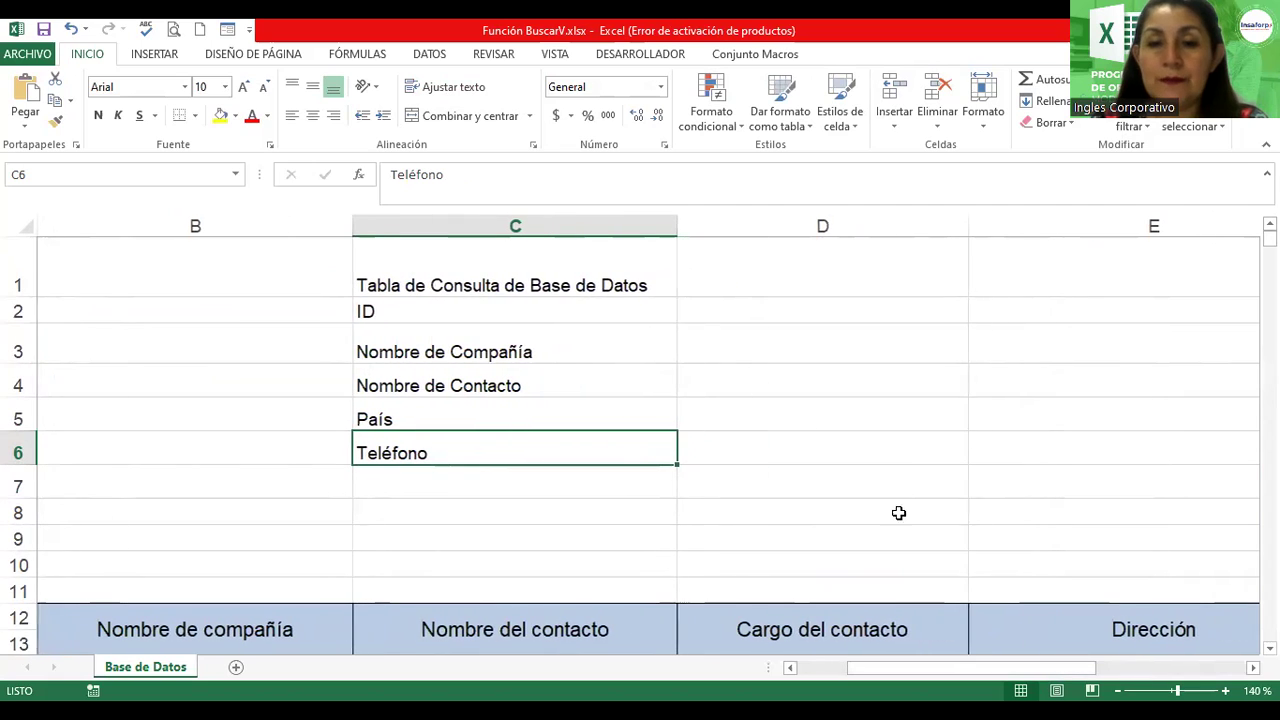
mouse_move(507, 277)
left_mouse_down()
mouse_move(740, 249)
mouse_move(808, 263)
left_mouse_up()
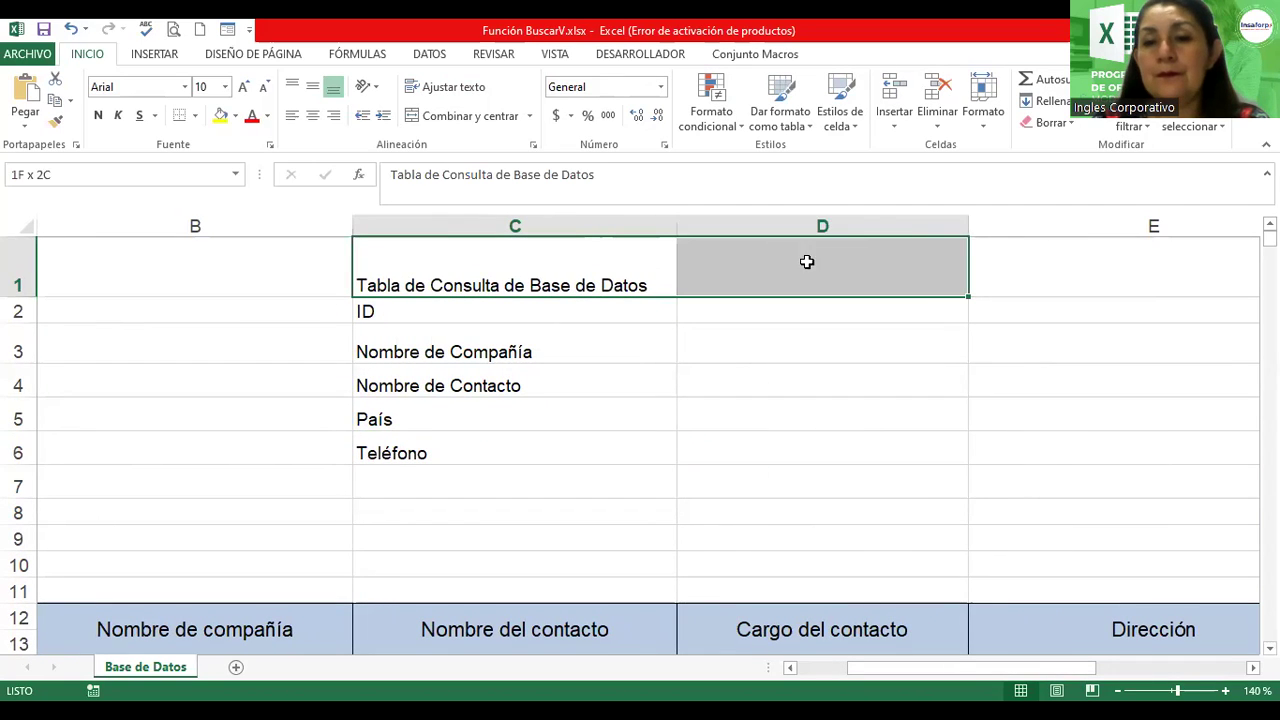
left_click(446, 120)
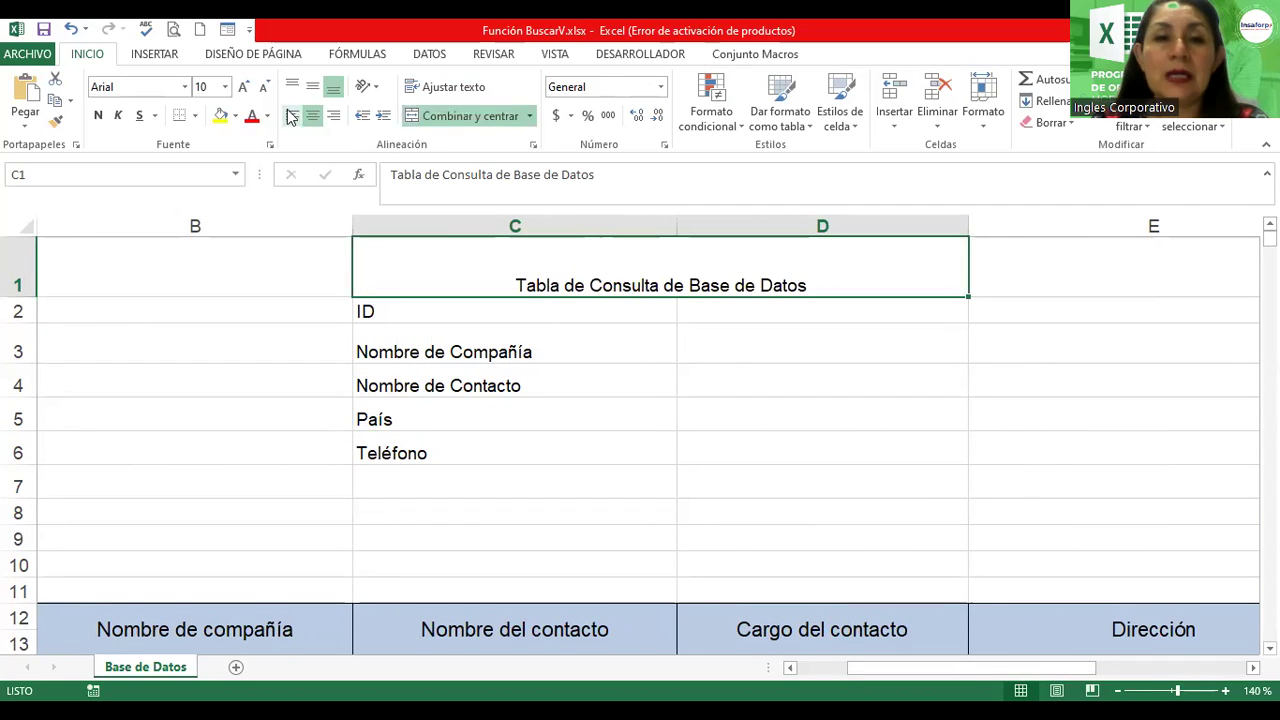
left_click(312, 87)
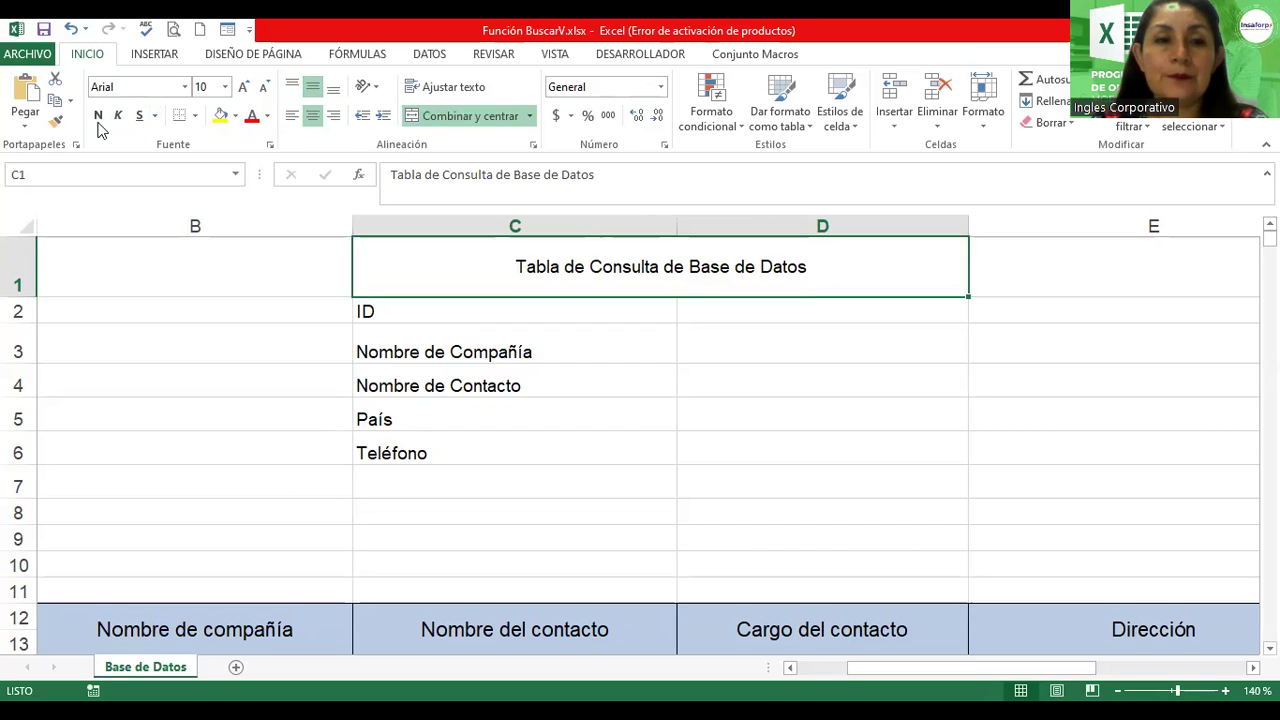
- Make the title bold at 14 pt
left_click(98, 115)
left_click(242, 89)
left_click(242, 89)
left_click(242, 89)
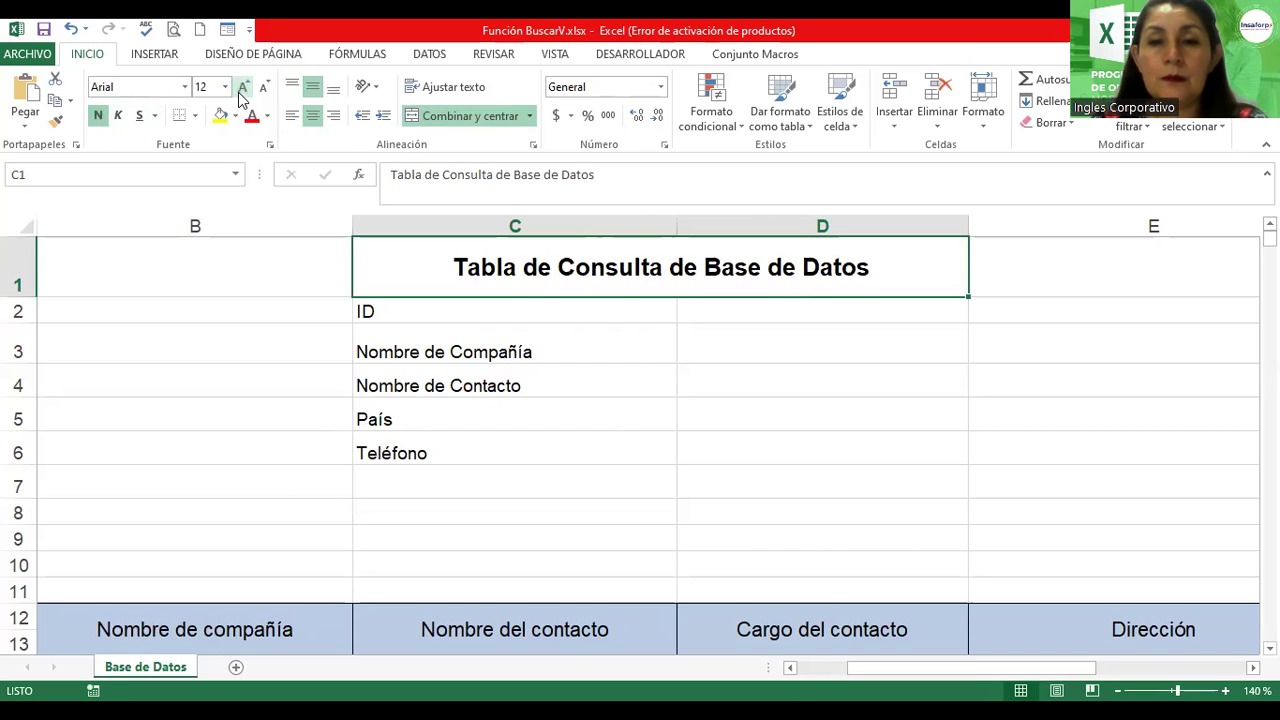
left_click(242, 89)
left_click(263, 87)
- Make the labels in C2:C6 bold at 11 pt
left_click_drag(522, 318, 516, 444)
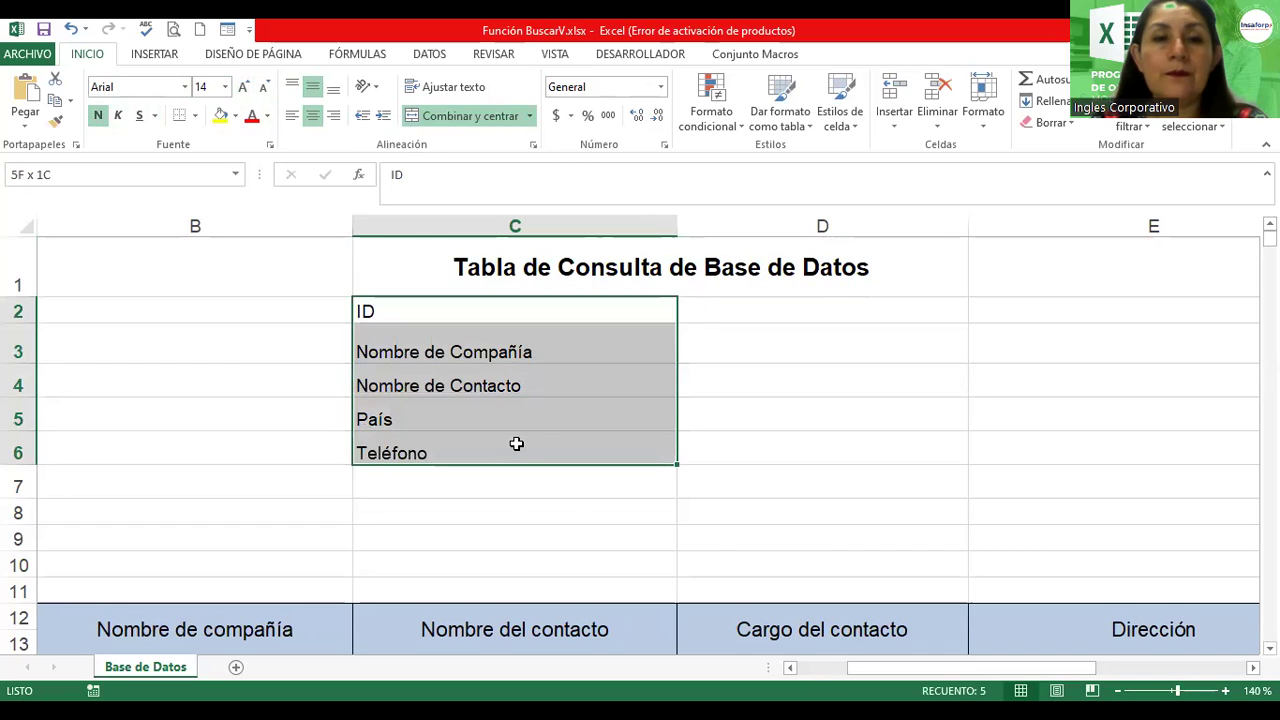
left_click(98, 115)
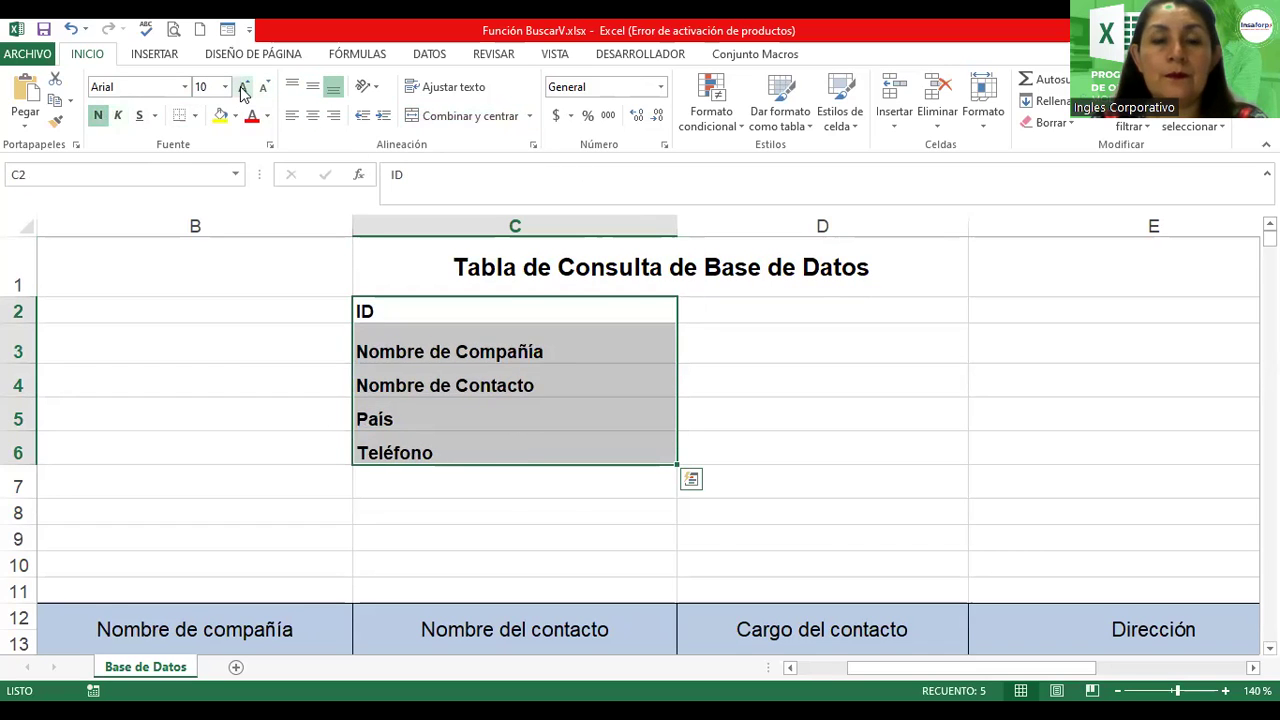
left_click(243, 88)
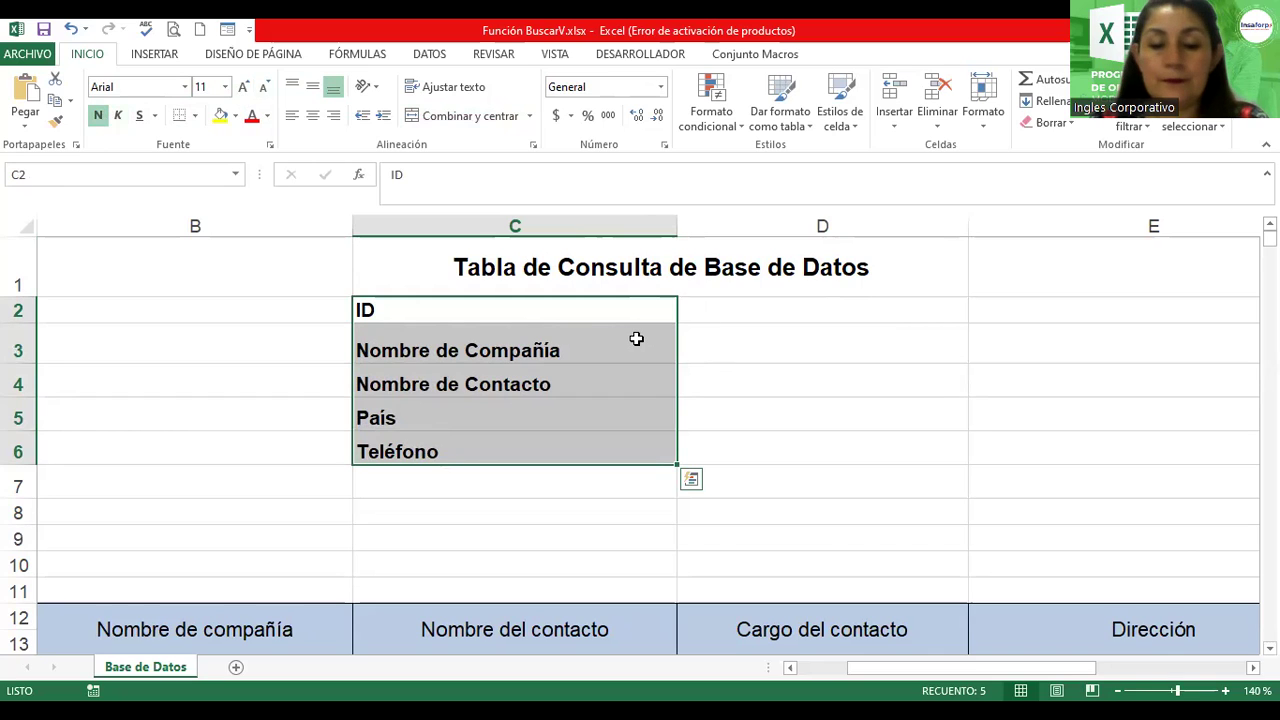
- Put a thick box border around C2:D6
key("shift+Right")
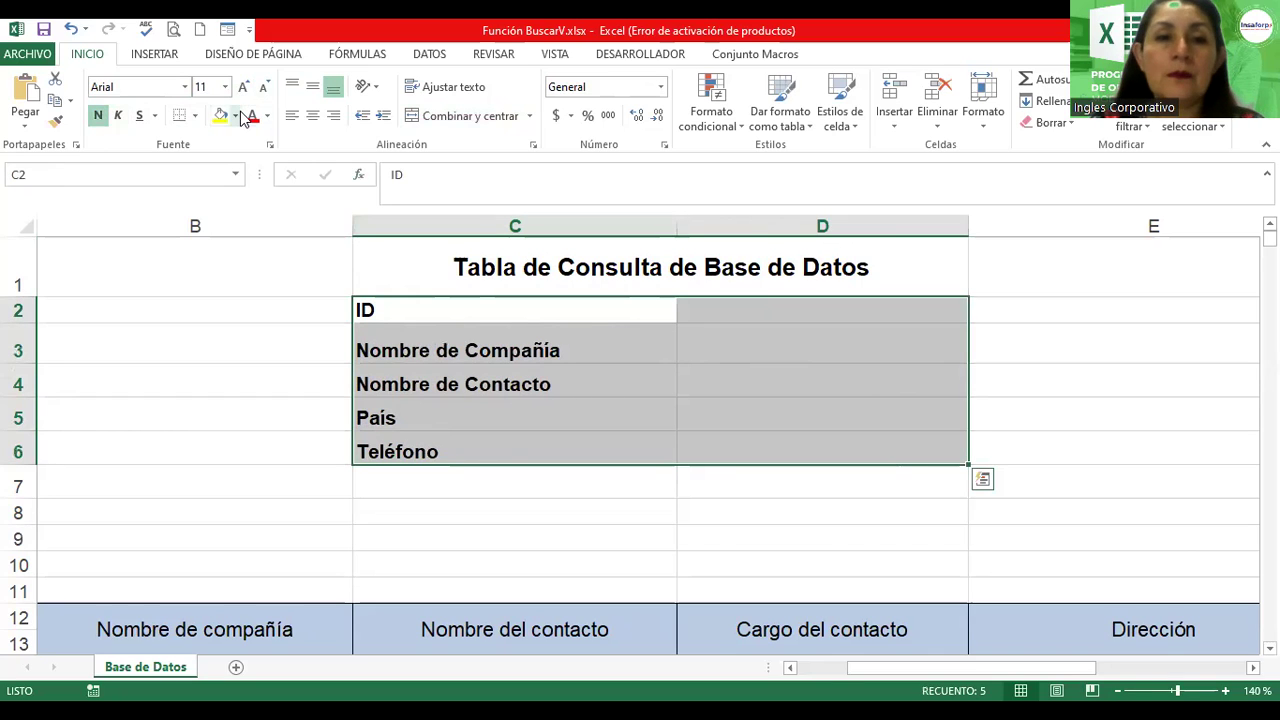
left_click(195, 116)
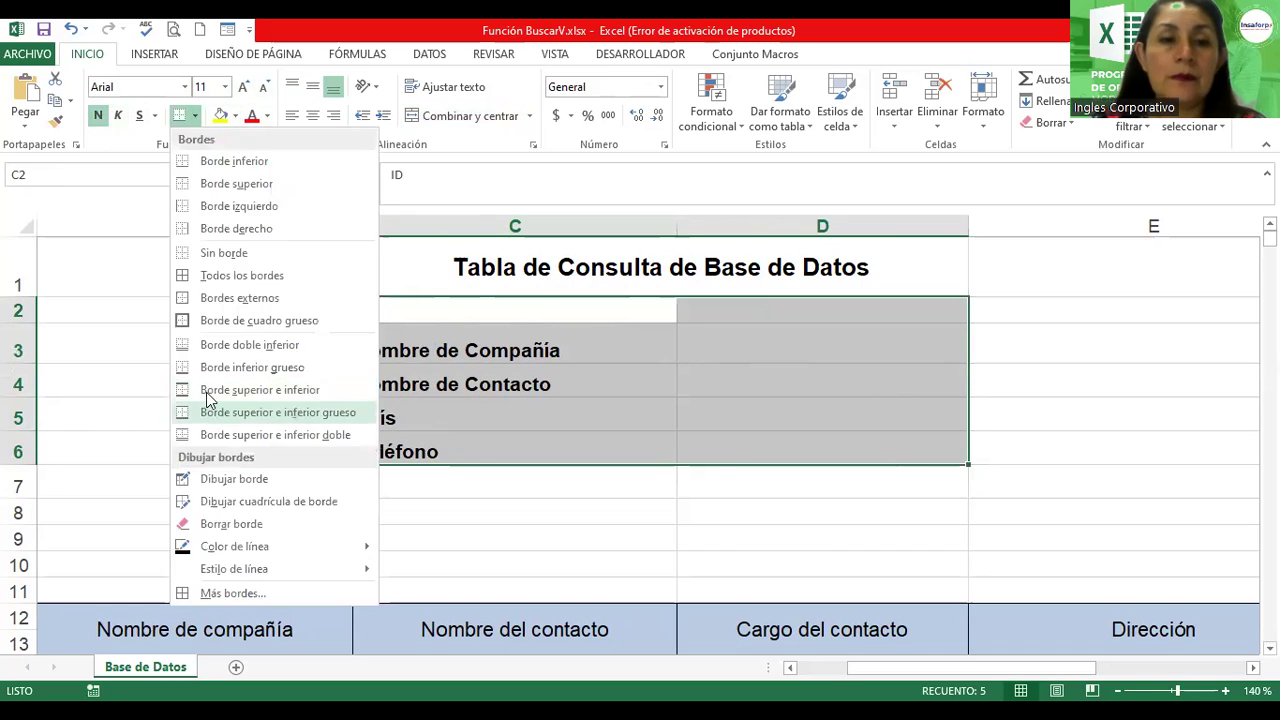
left_click(222, 322)
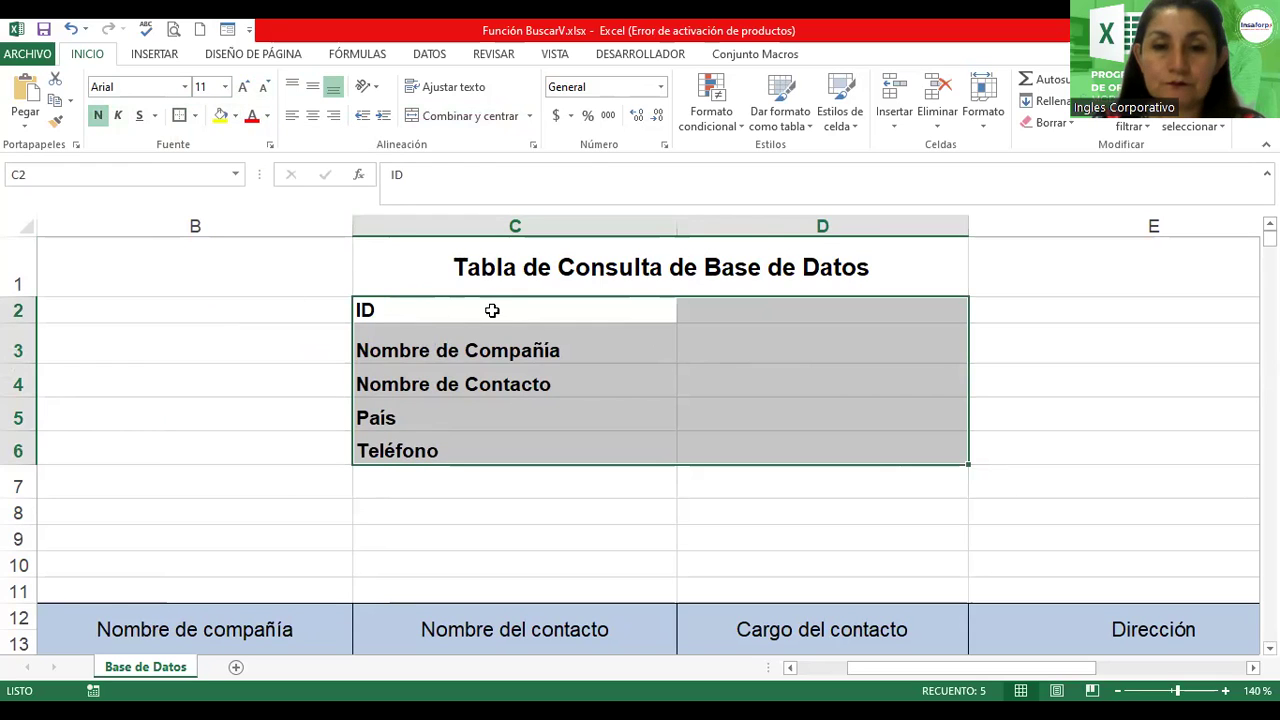
left_click(522, 250)
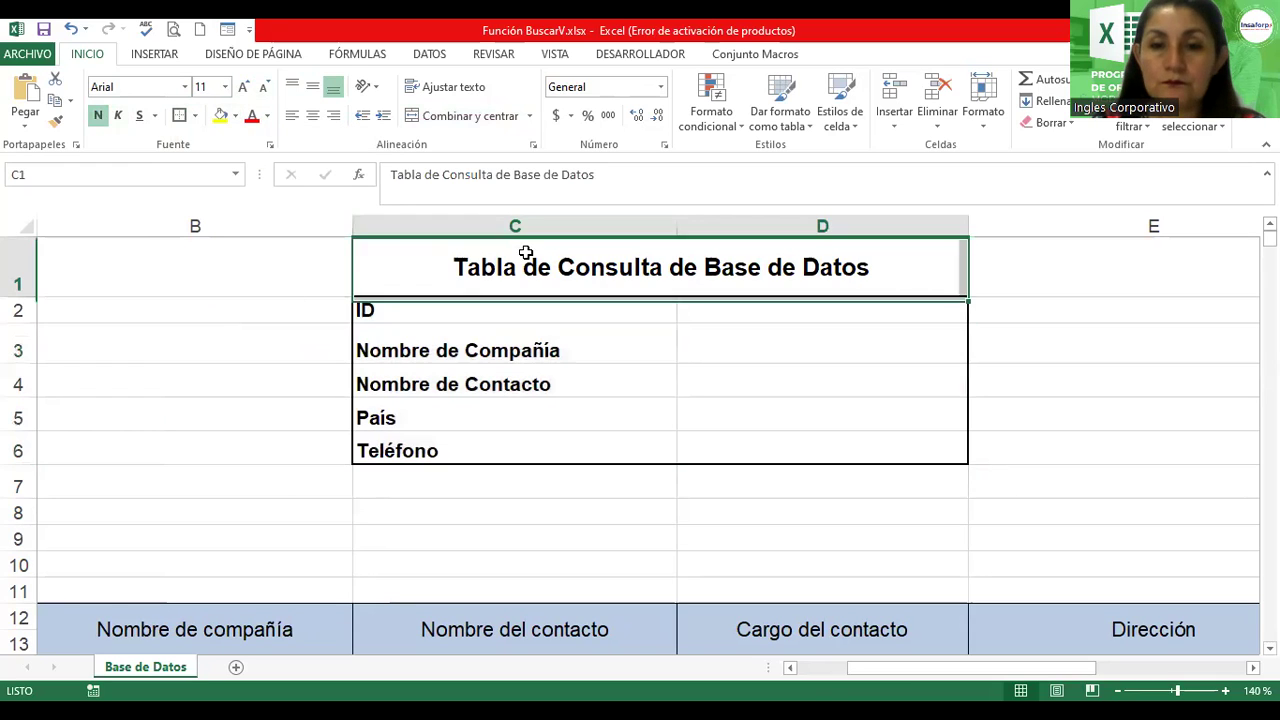
- Give the C1:D1 title a light orange diagonal-stripe pattern fill through Formato de celdas
left_click(270, 147)
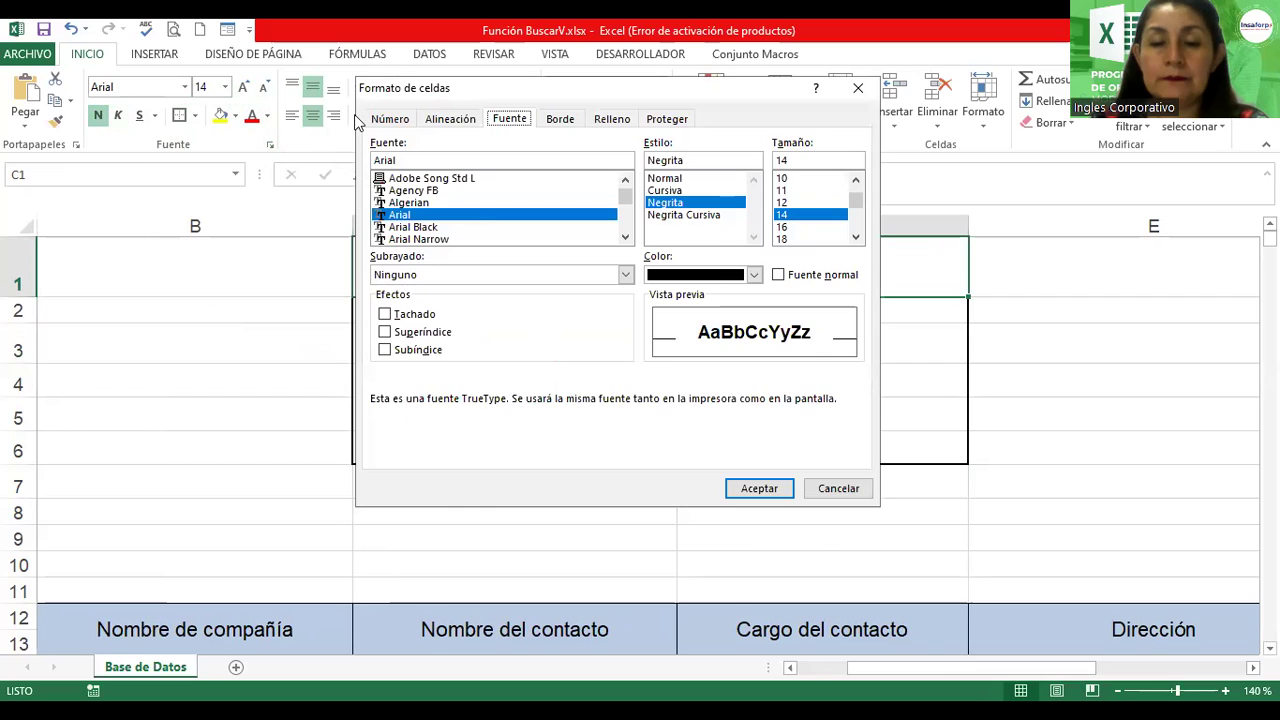
left_click_drag(357, 120, 656, 367)
left_click(679, 350)
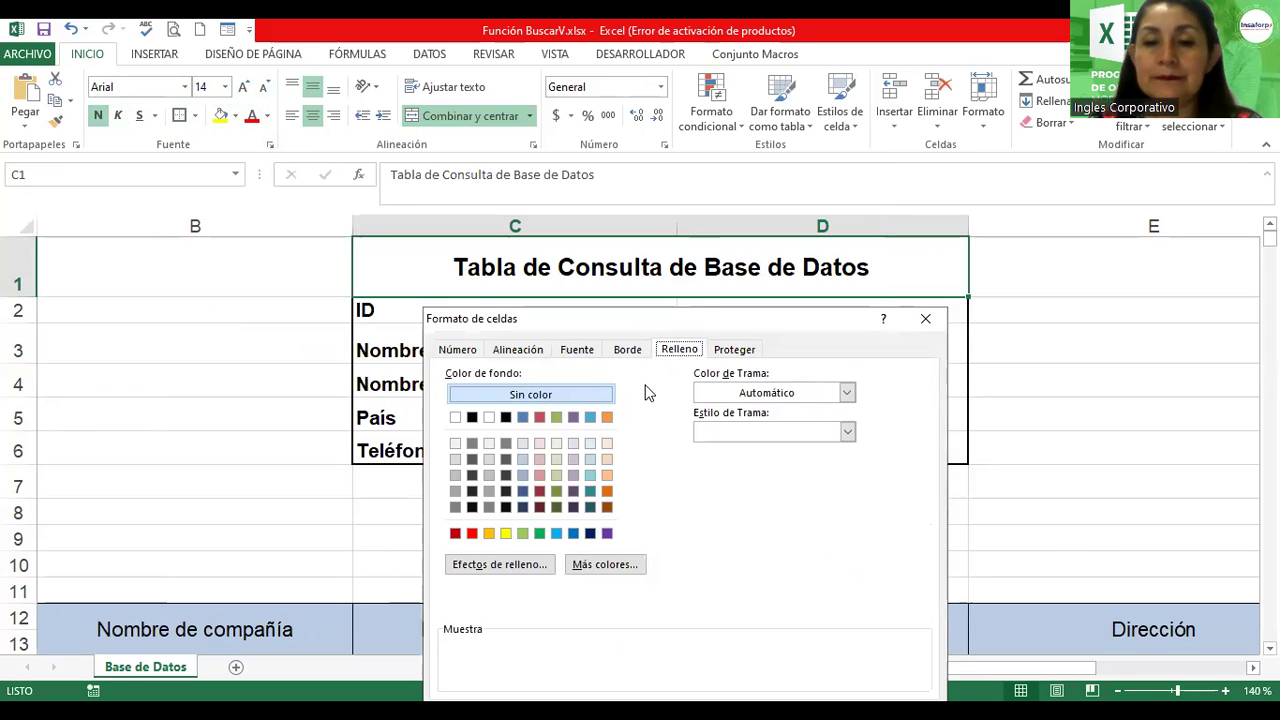
left_click(745, 439)
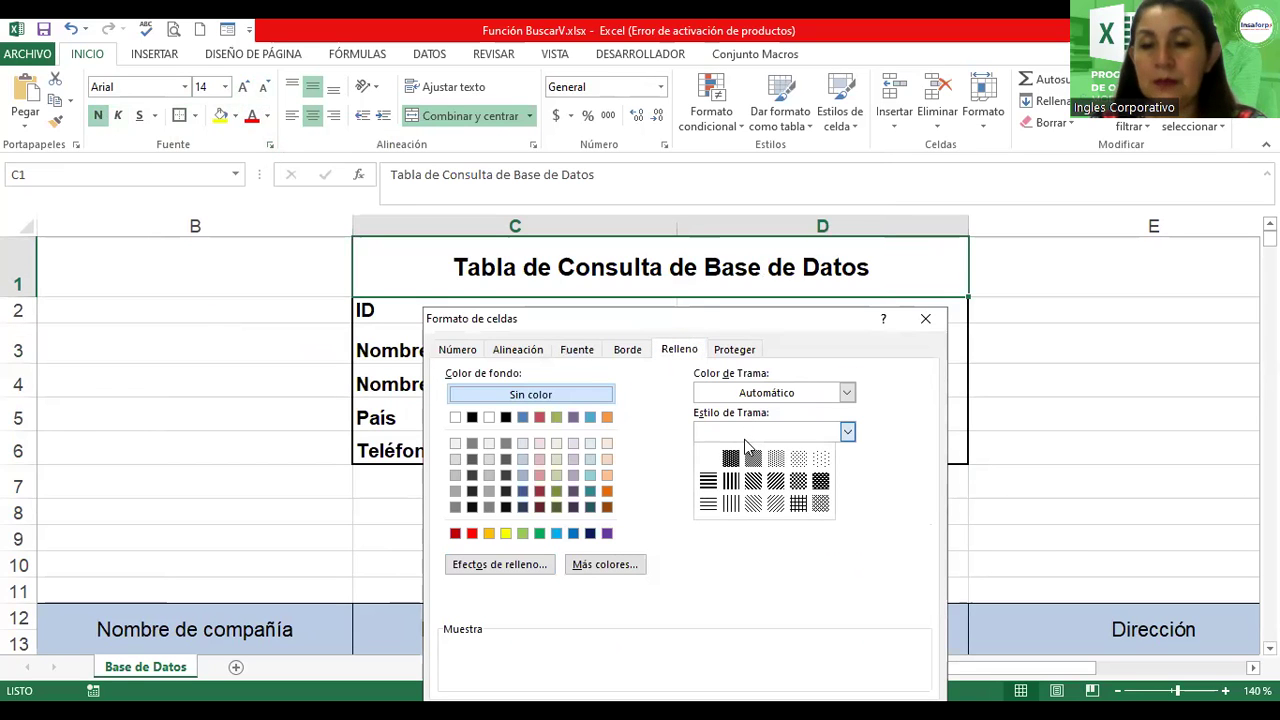
left_click(776, 503)
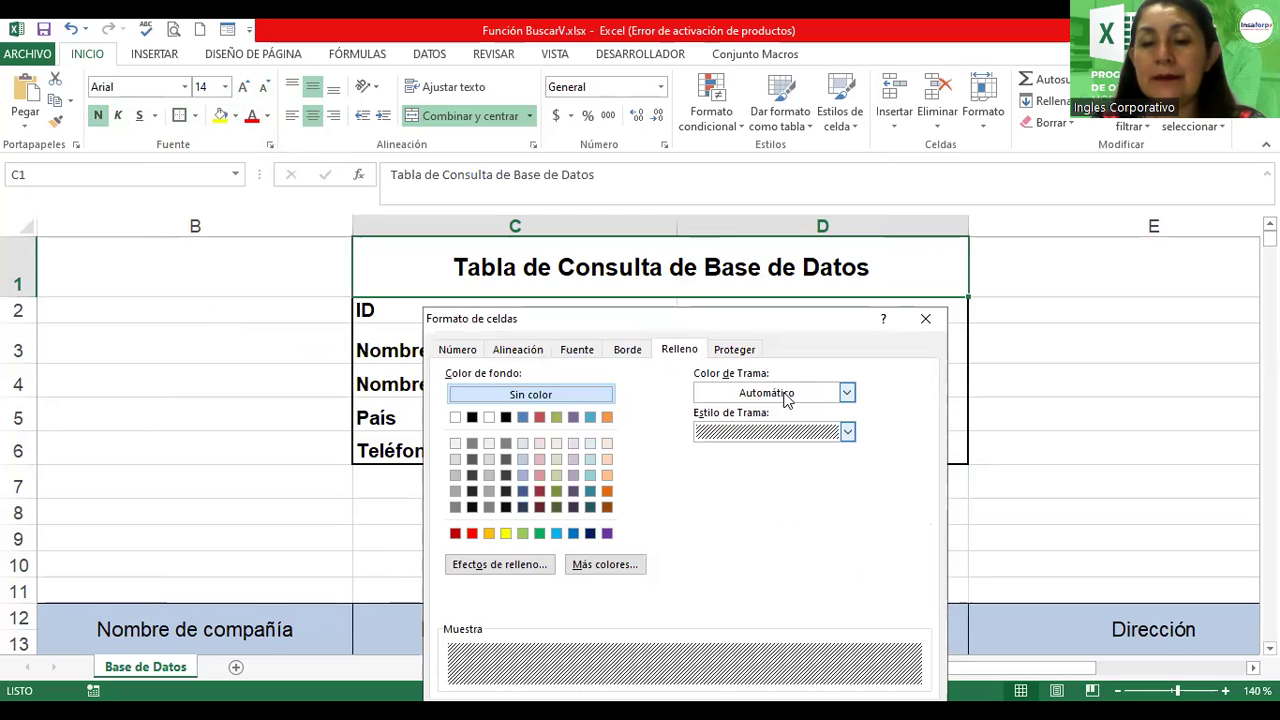
left_click(786, 394)
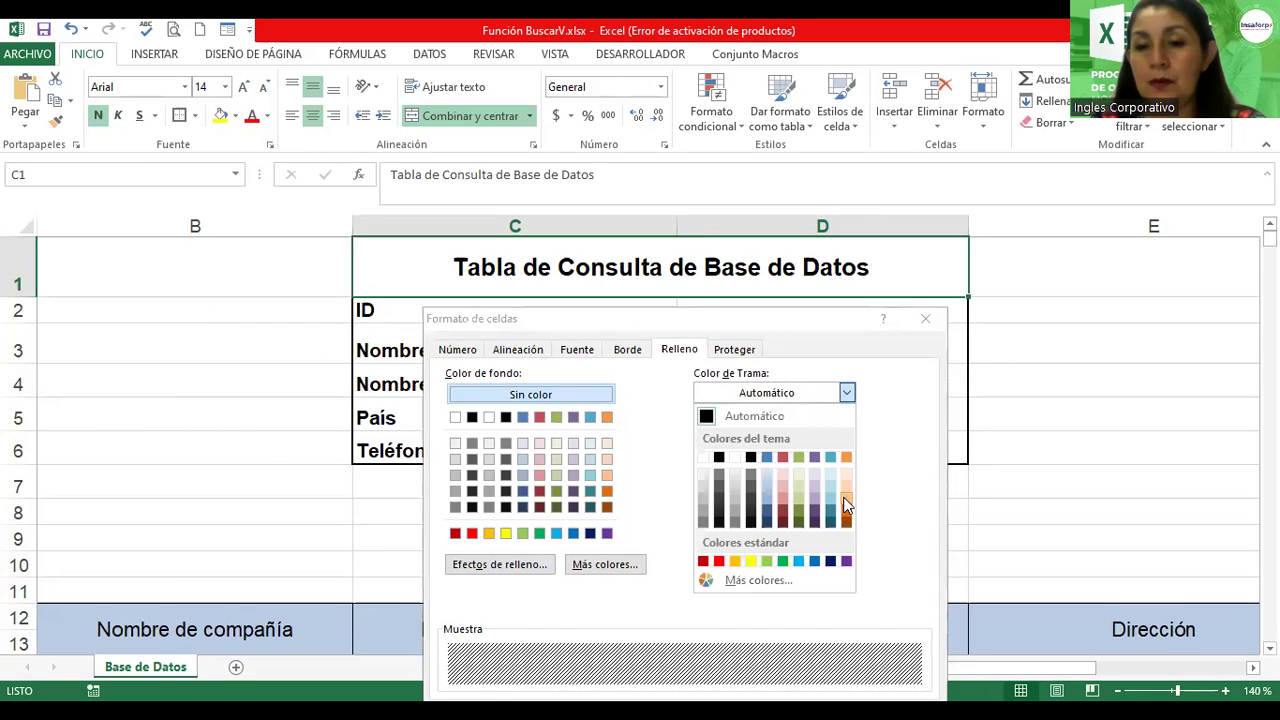
left_click(845, 498)
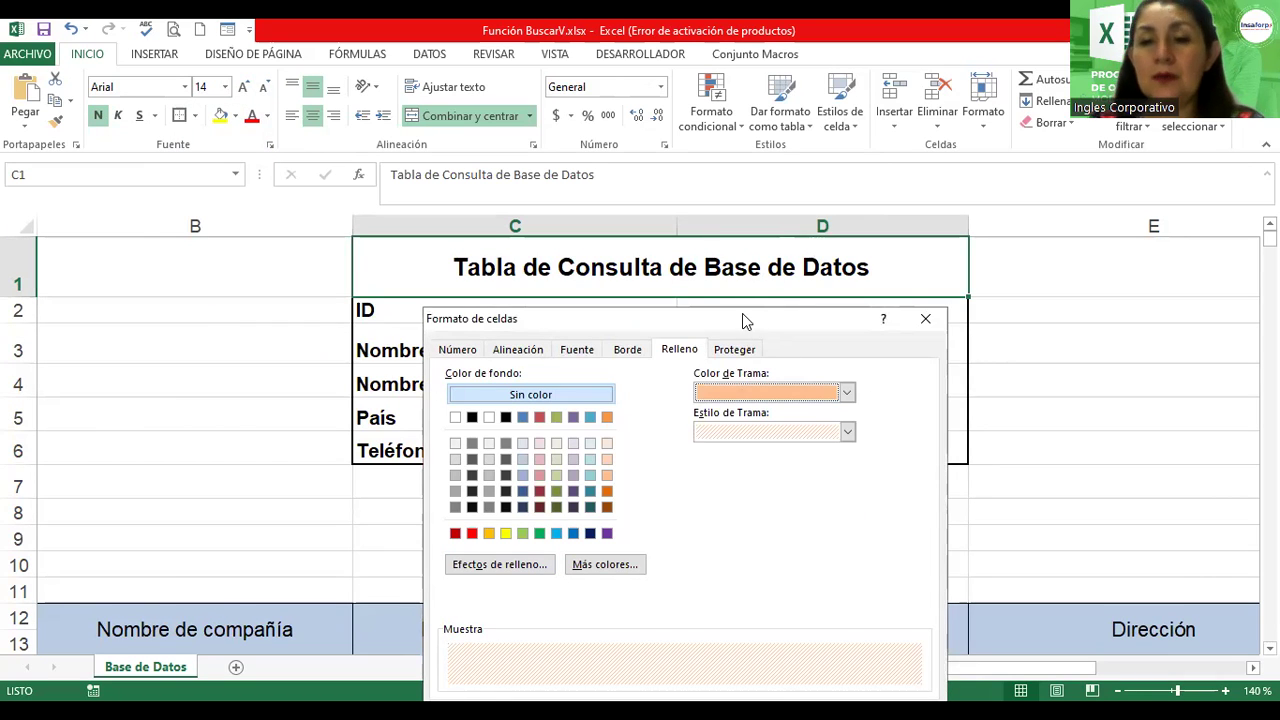
left_click_drag(742, 318, 717, 126)
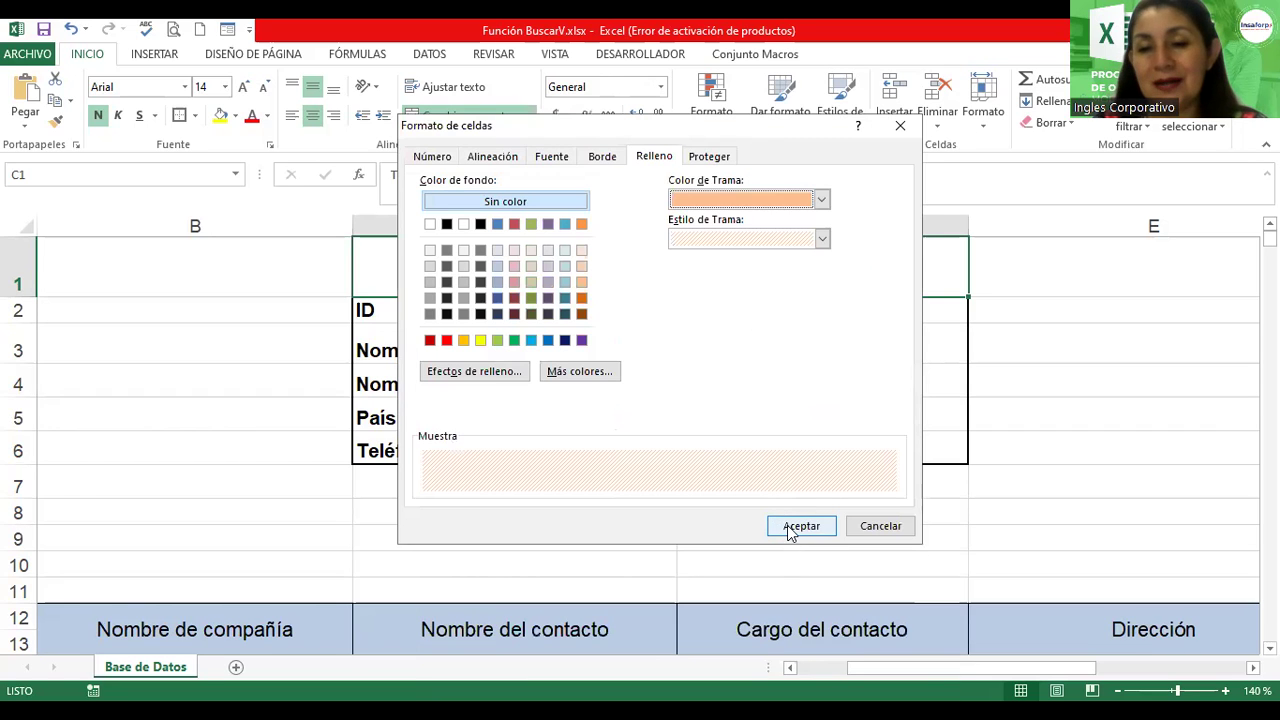
left_click(797, 526)
left_click(1120, 390)
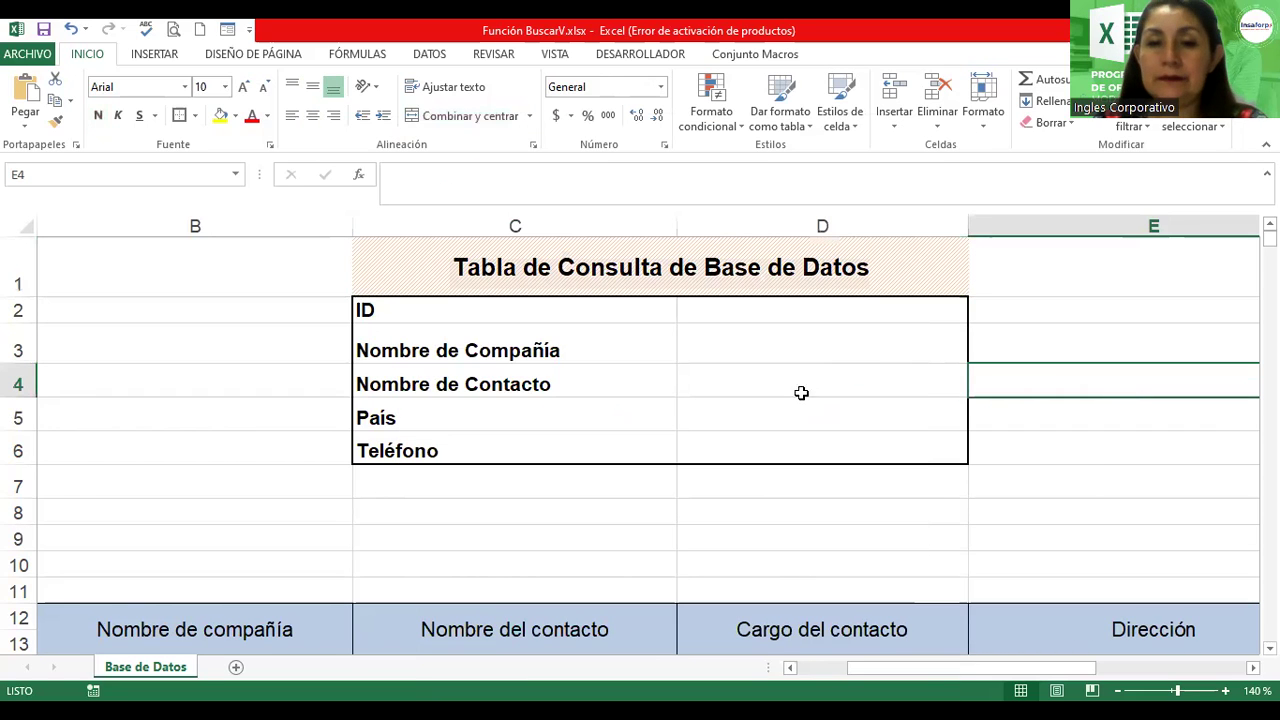
- Narrow column C and draw an enlarged bent block arrow beside the table in column E
left_click_drag(677, 226, 592, 225)
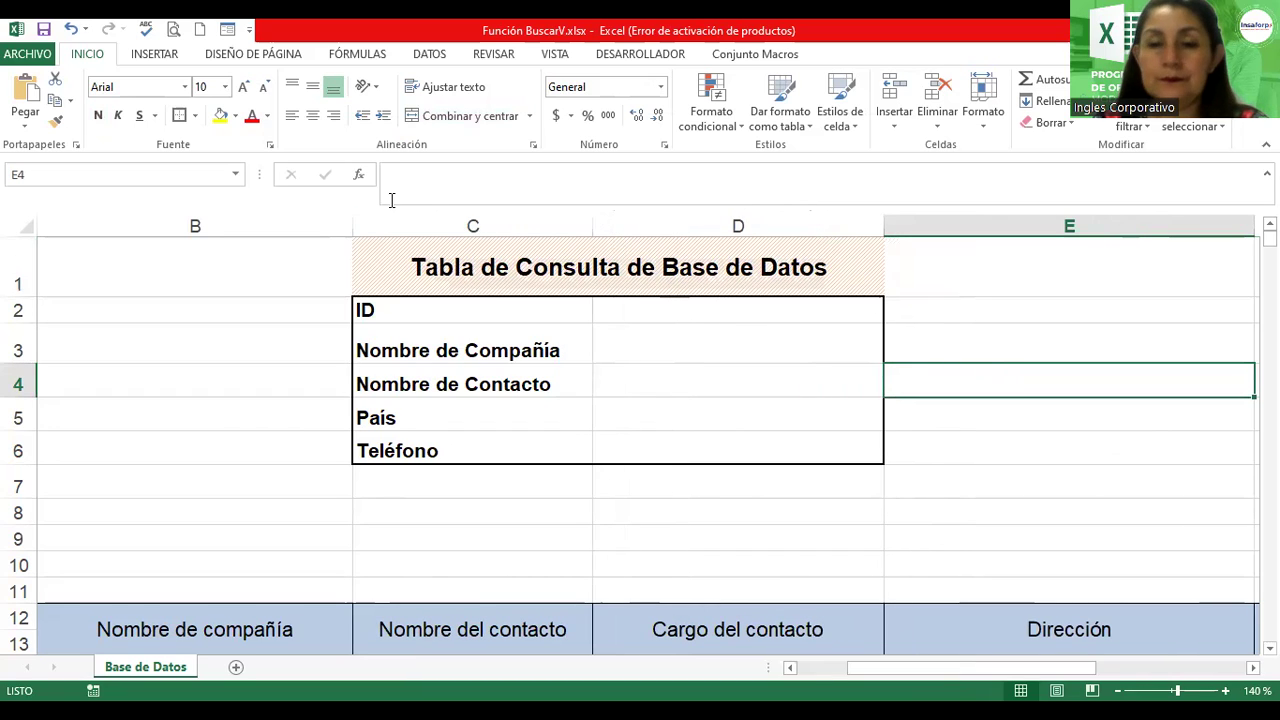
left_click(154, 54)
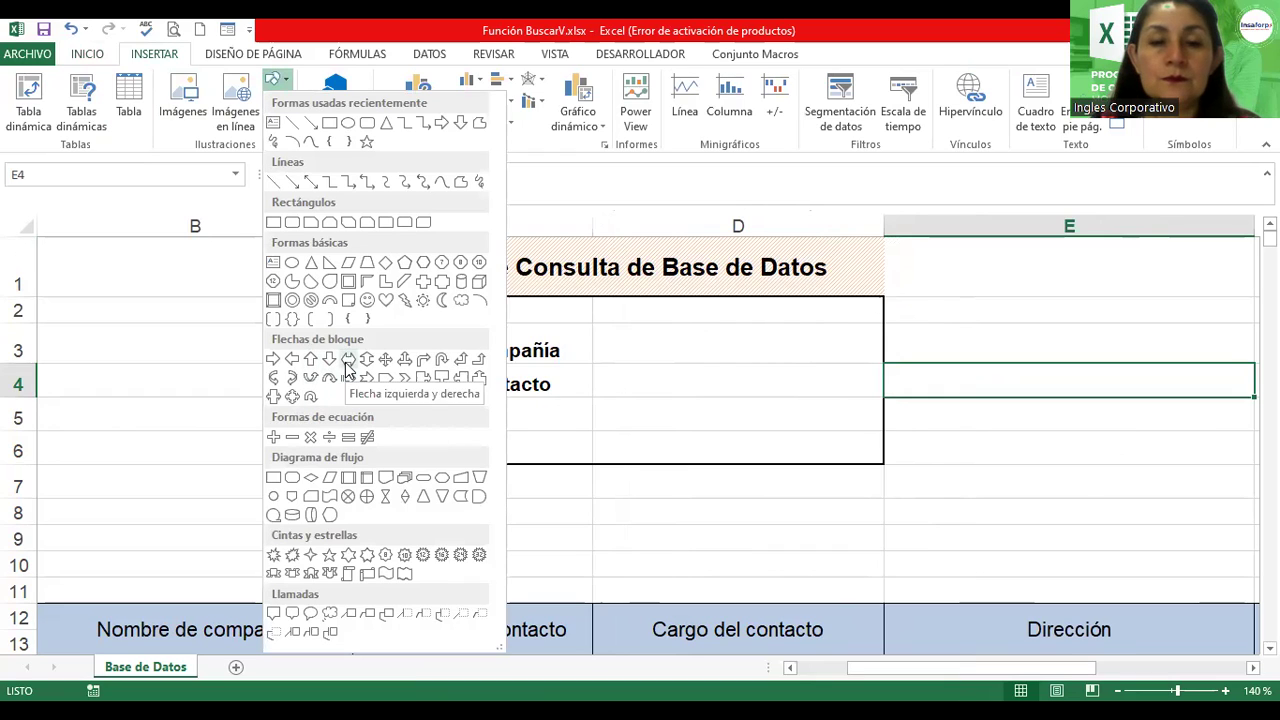
left_click(456, 366)
mouse_move(1000, 285)
left_mouse_down()
mouse_move(1006, 420)
mouse_move(895, 477)
left_mouse_up()
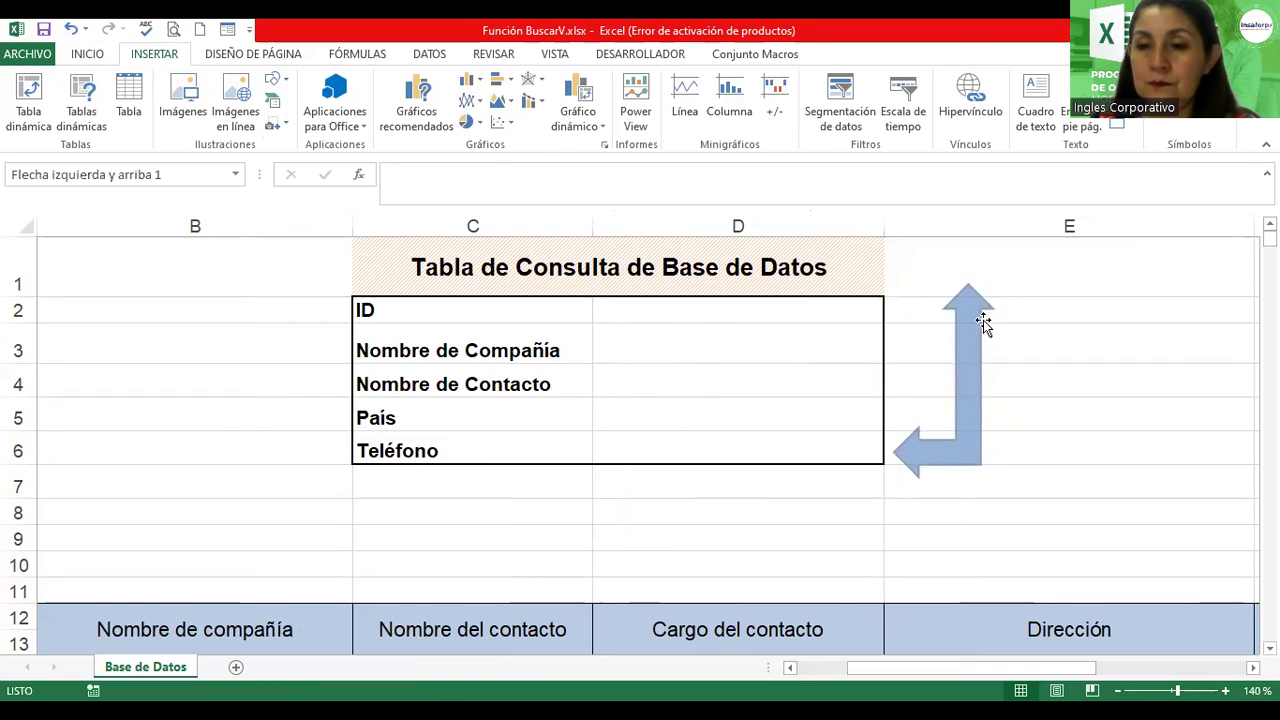
left_click_drag(993, 283, 1008, 237)
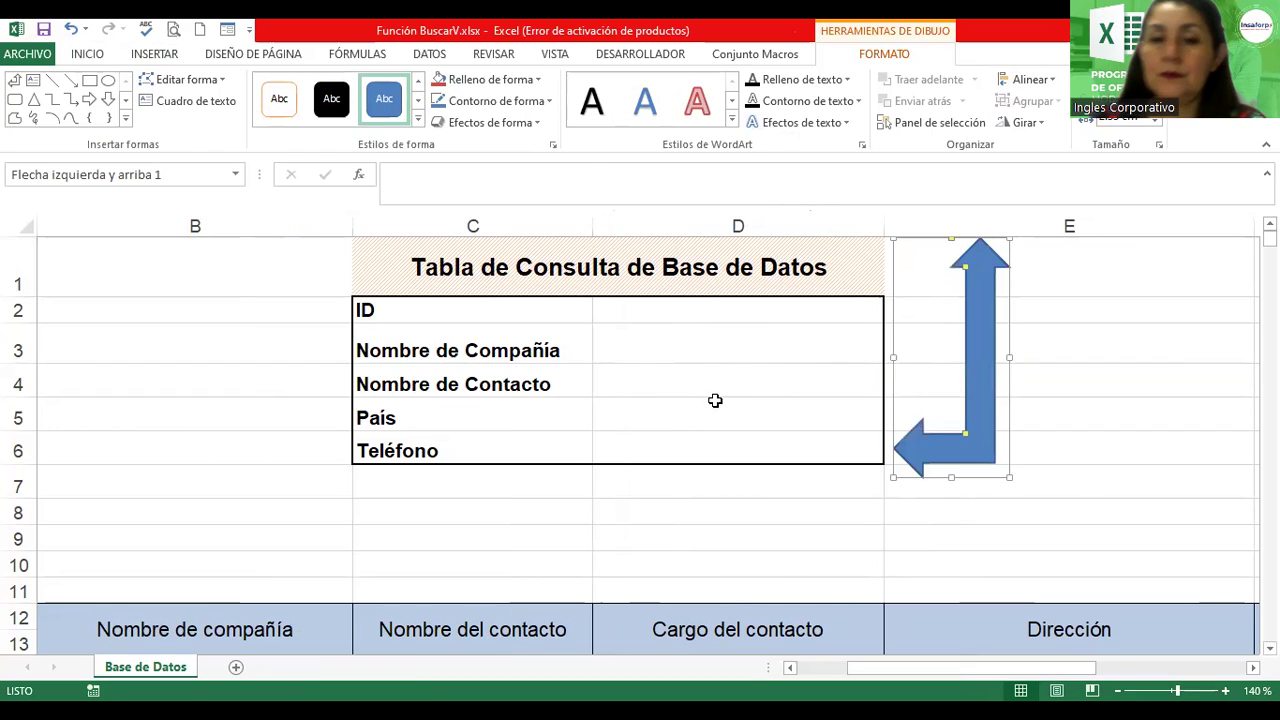
left_click(700, 346)
- Make row 2 slightly taller and return to cell D2
left_click(670, 307)
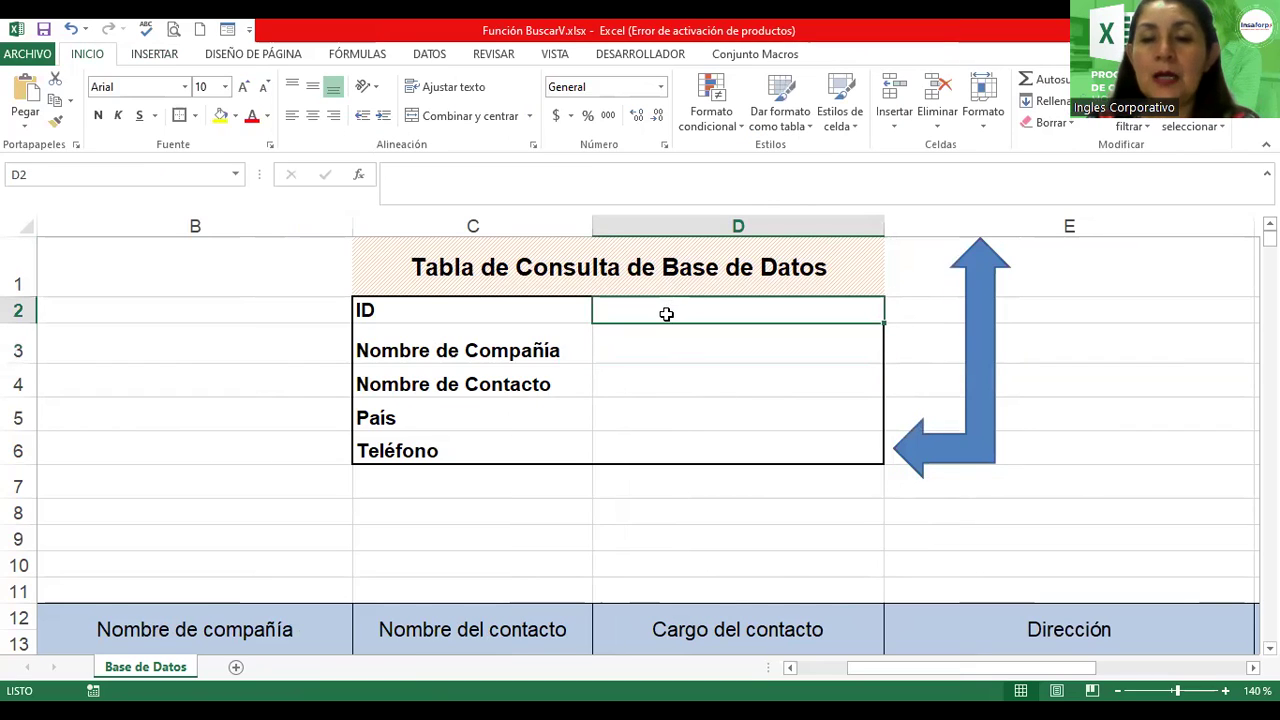
left_click_drag(14, 330, 14, 342)
left_click(19, 329)
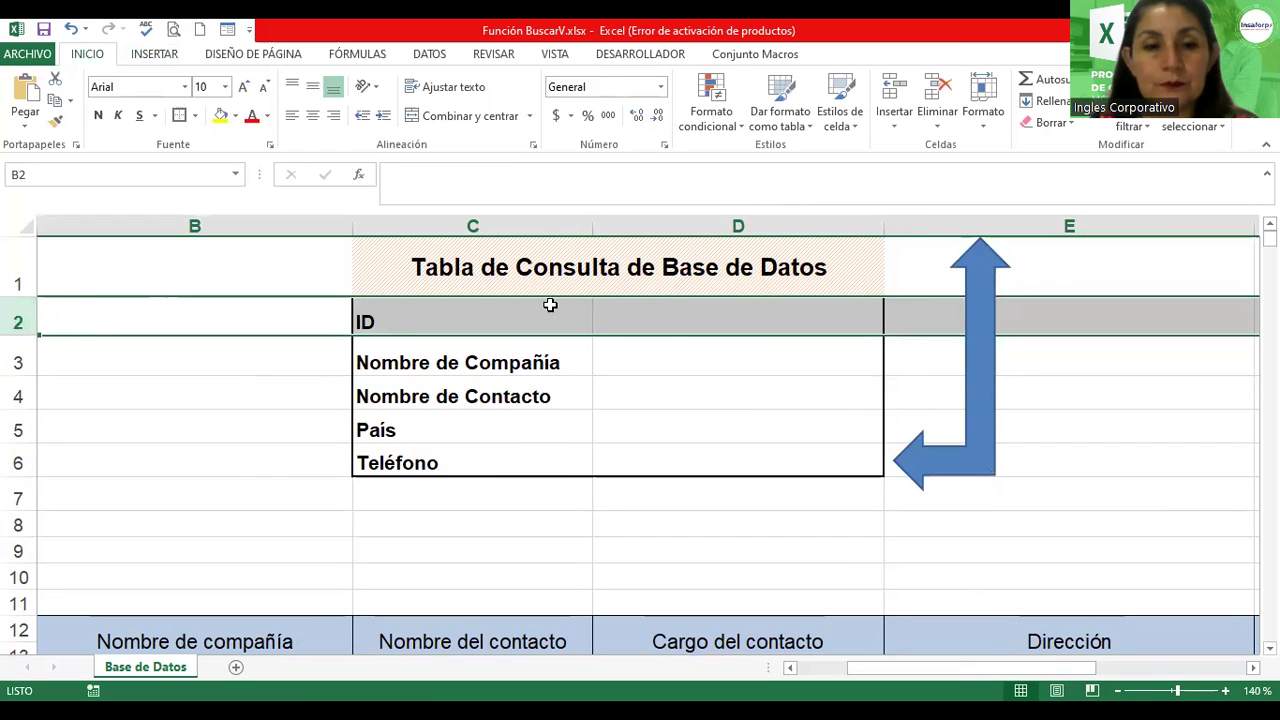
left_click(666, 327)
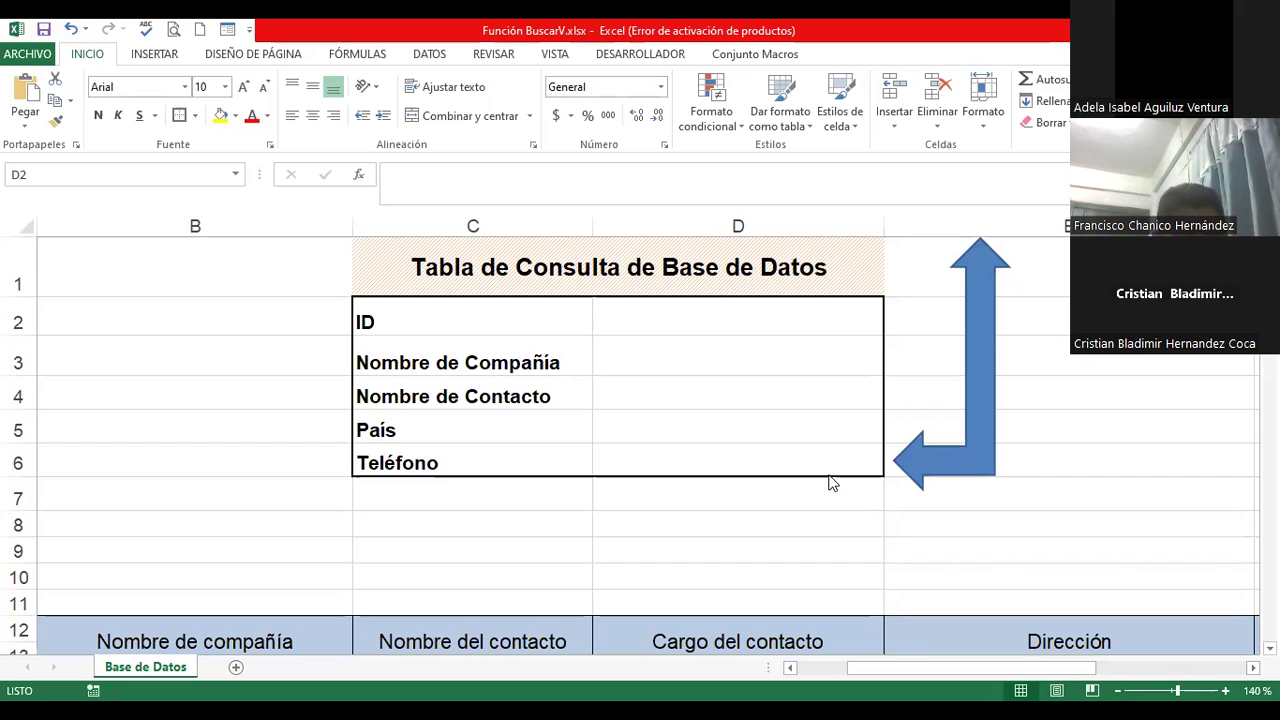
- Enter the customer ID code in cell D2, correcting a typo along the way
left_click(700, 325)
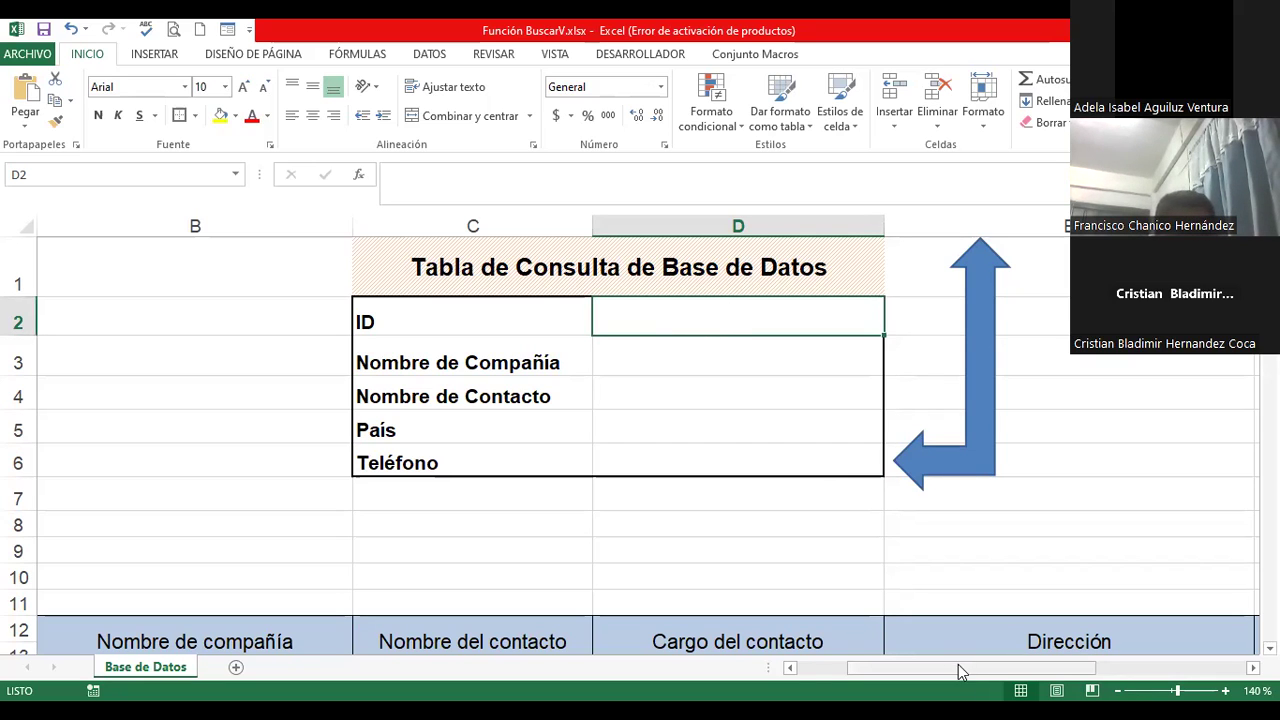
left_click_drag(886, 668, 835, 683)
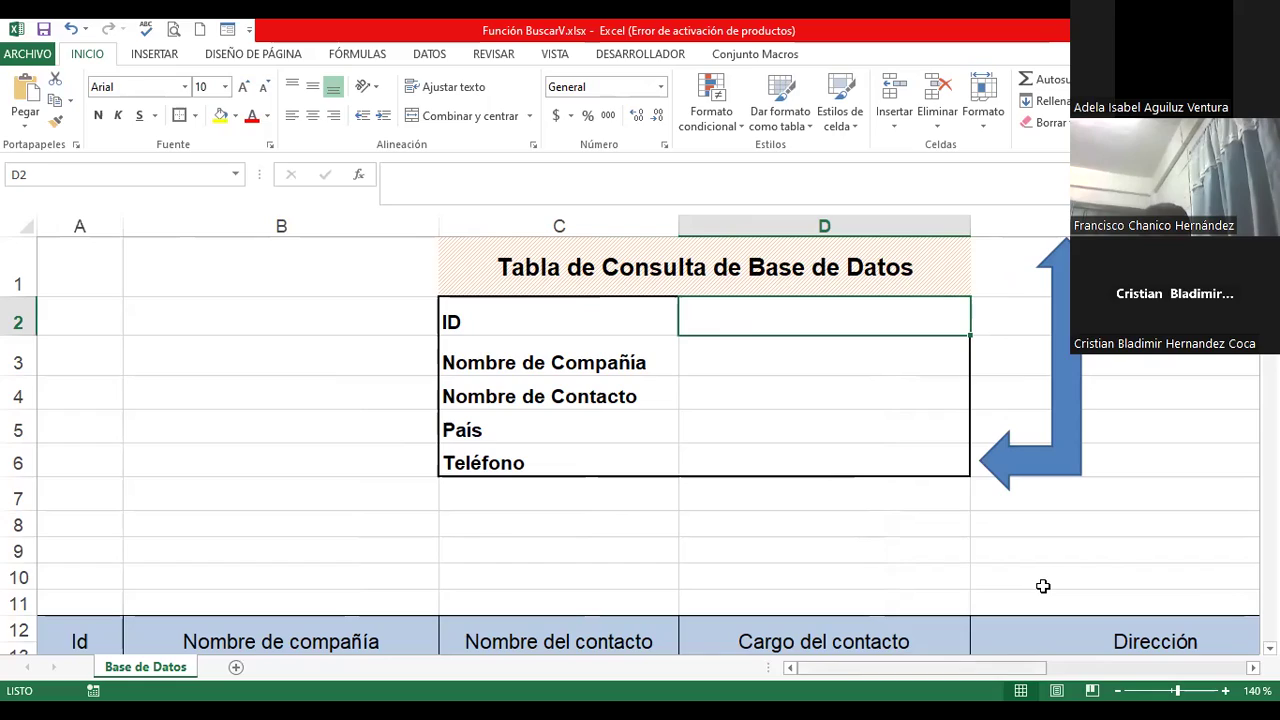
scroll(1043, 586, "down", 10)
scroll(1043, 586, "up", 3)
scroll(1043, 586, "up", 6)
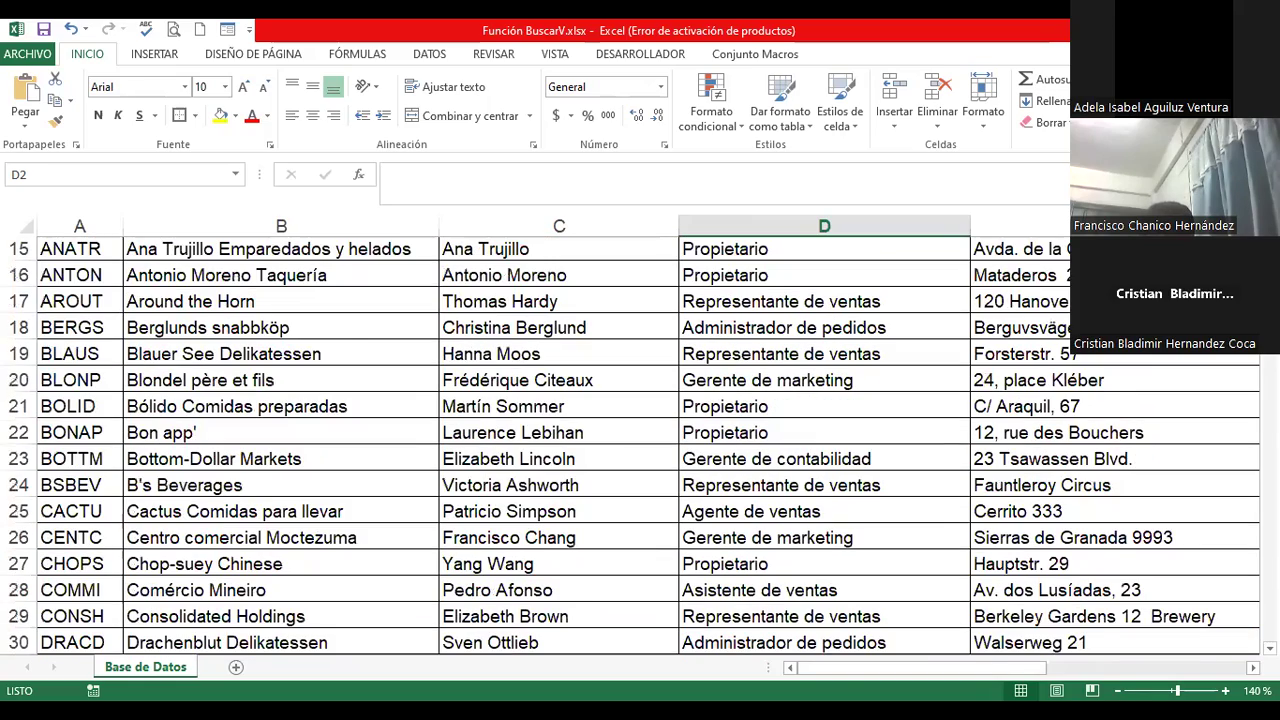
scroll(640, 450, "up", 1)
scroll(640, 450, "up", 4)
scroll(640, 450, "down", 5)
scroll(640, 450, "up", 1)
scroll(640, 450, "up", 4)
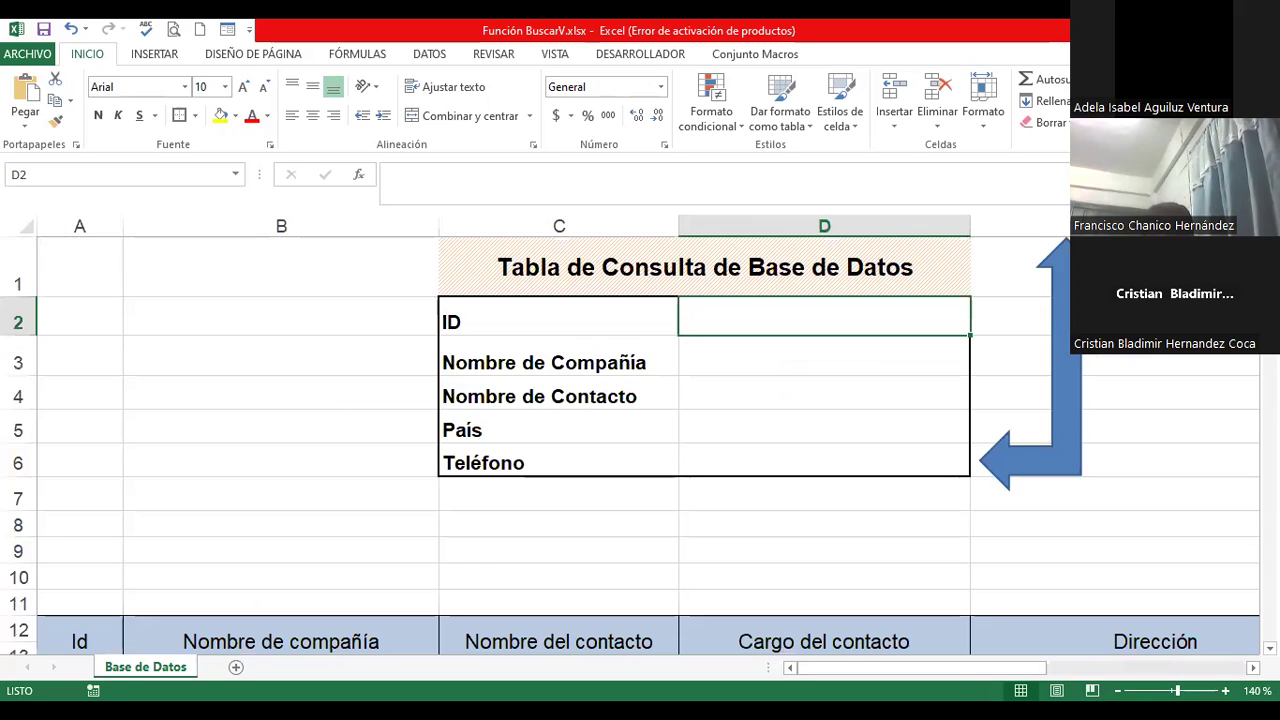
type("ANATR")
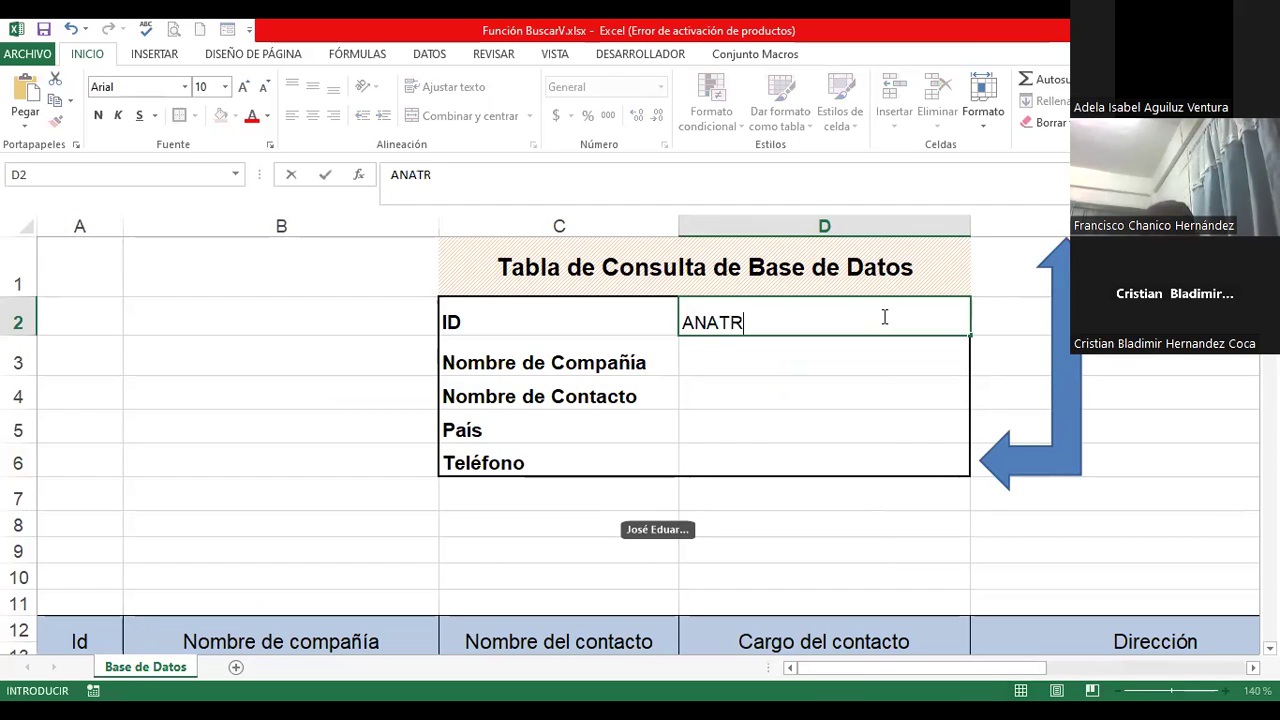
key("Return")
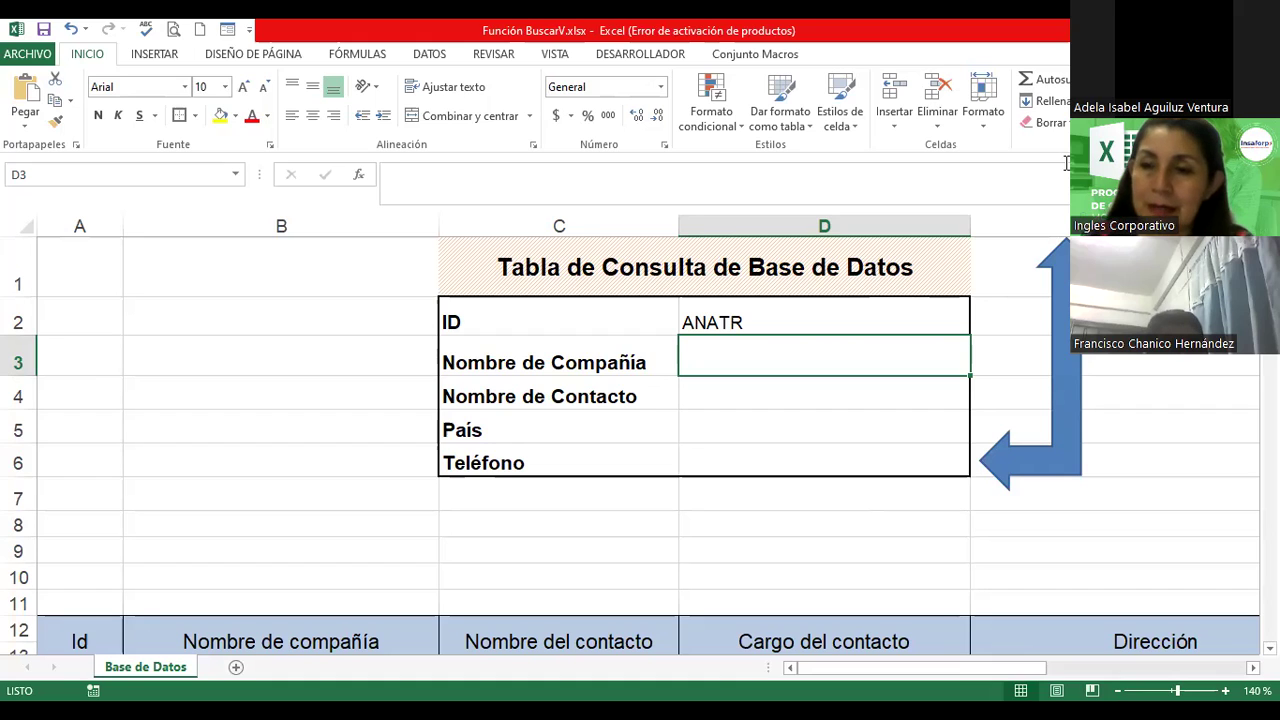
left_click(752, 322)
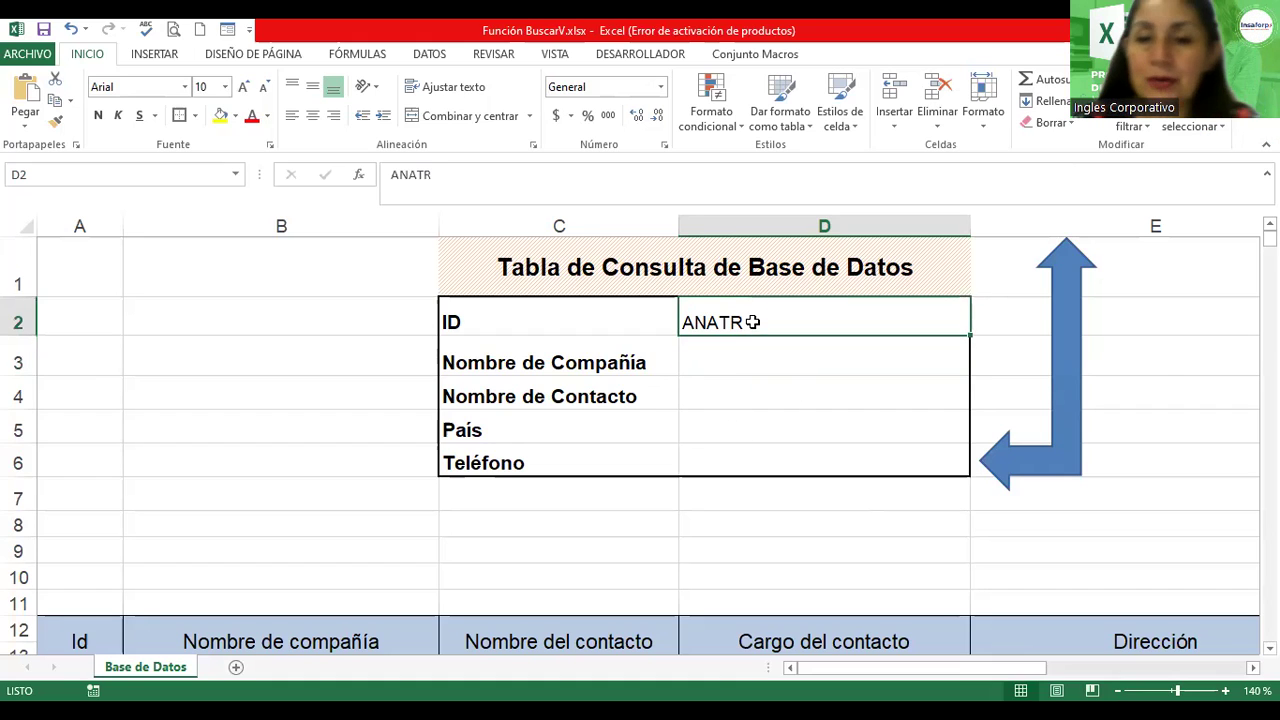
left_click(750, 356)
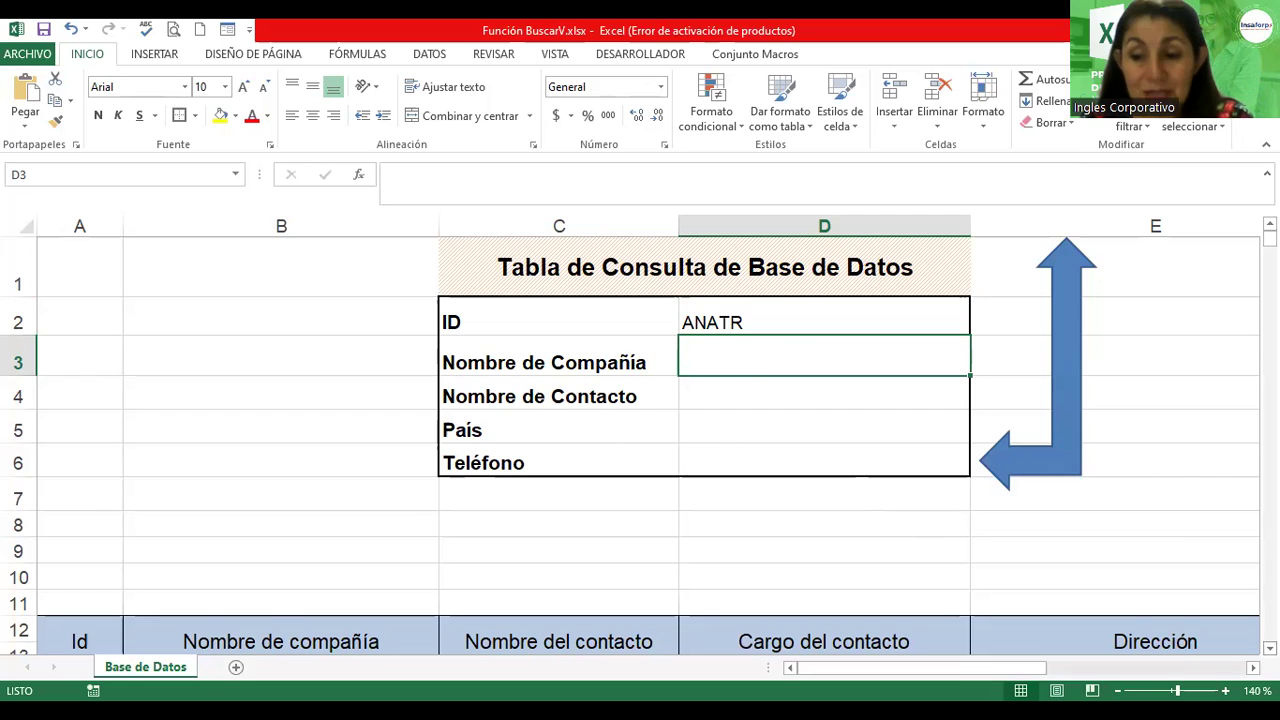
scroll(1237, 541, "down", 1)
scroll(1237, 541, "down", 1)
scroll(1237, 541, "down", 1)
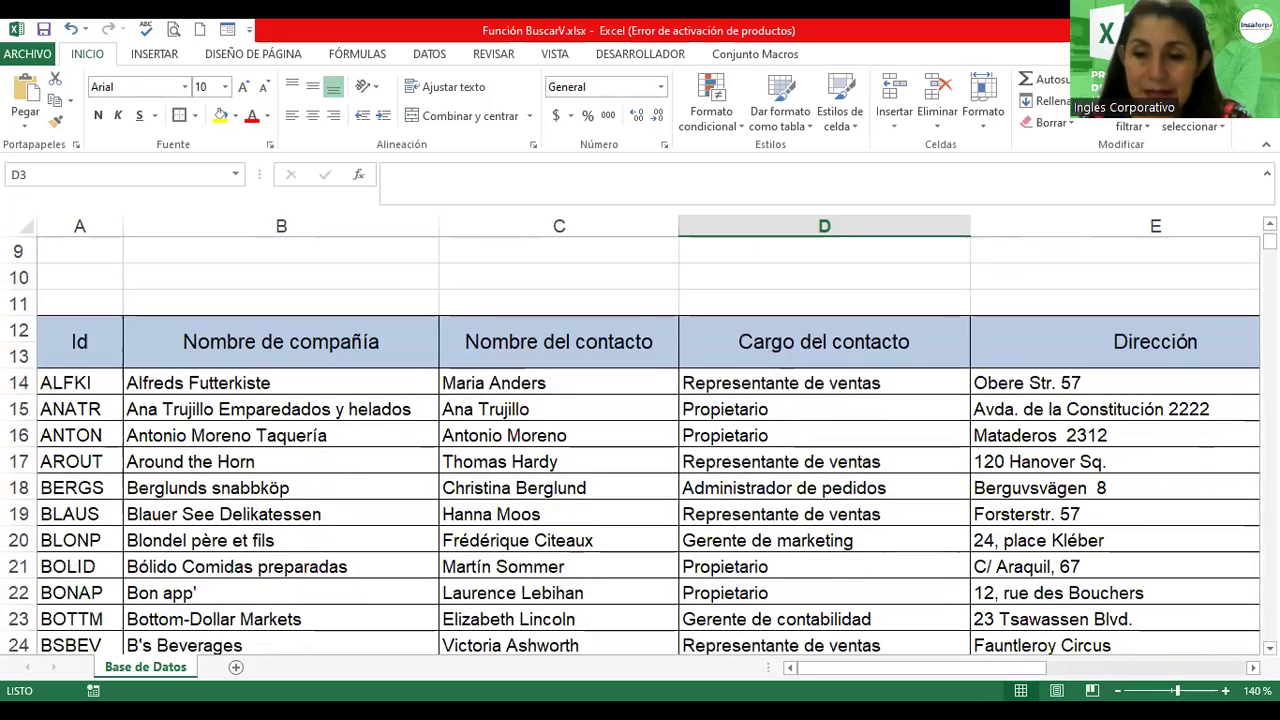
scroll(1247, 325, "down", 1)
scroll(1247, 325, "down", 1)
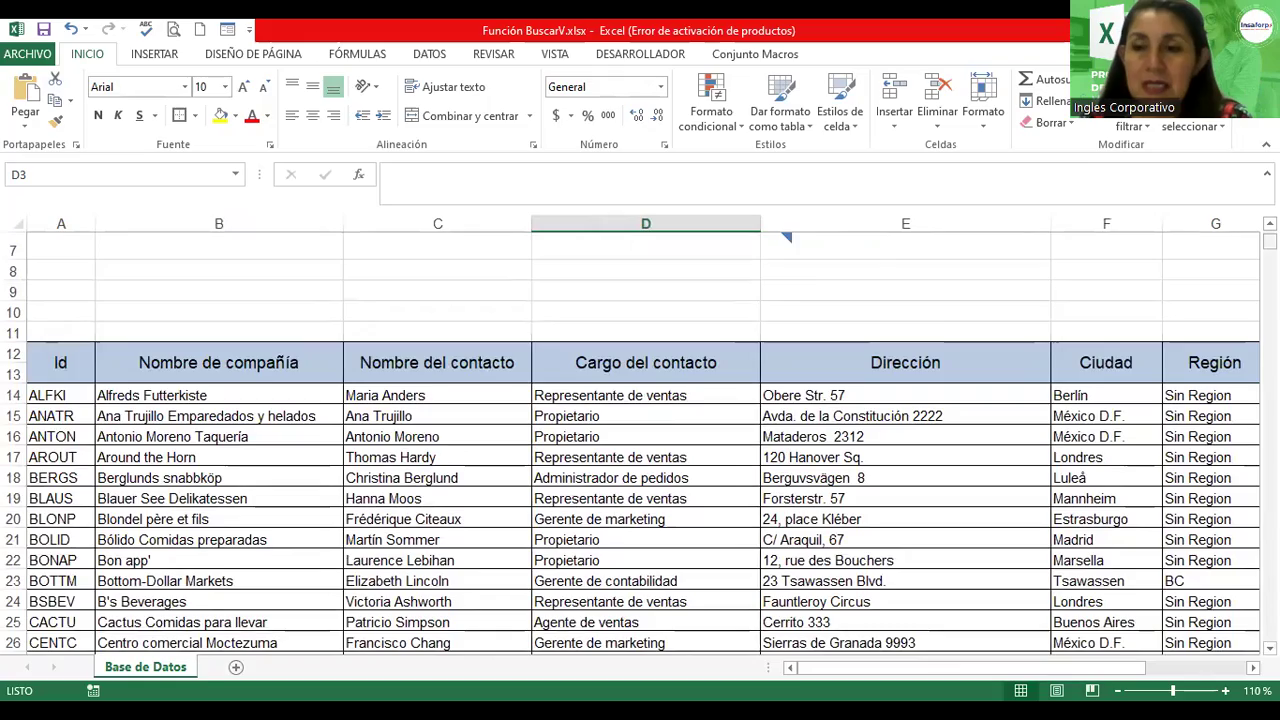
mouse_move(1269, 242)
left_mouse_down()
mouse_move(1269, 277)
mouse_move(1269, 238)
left_mouse_up()
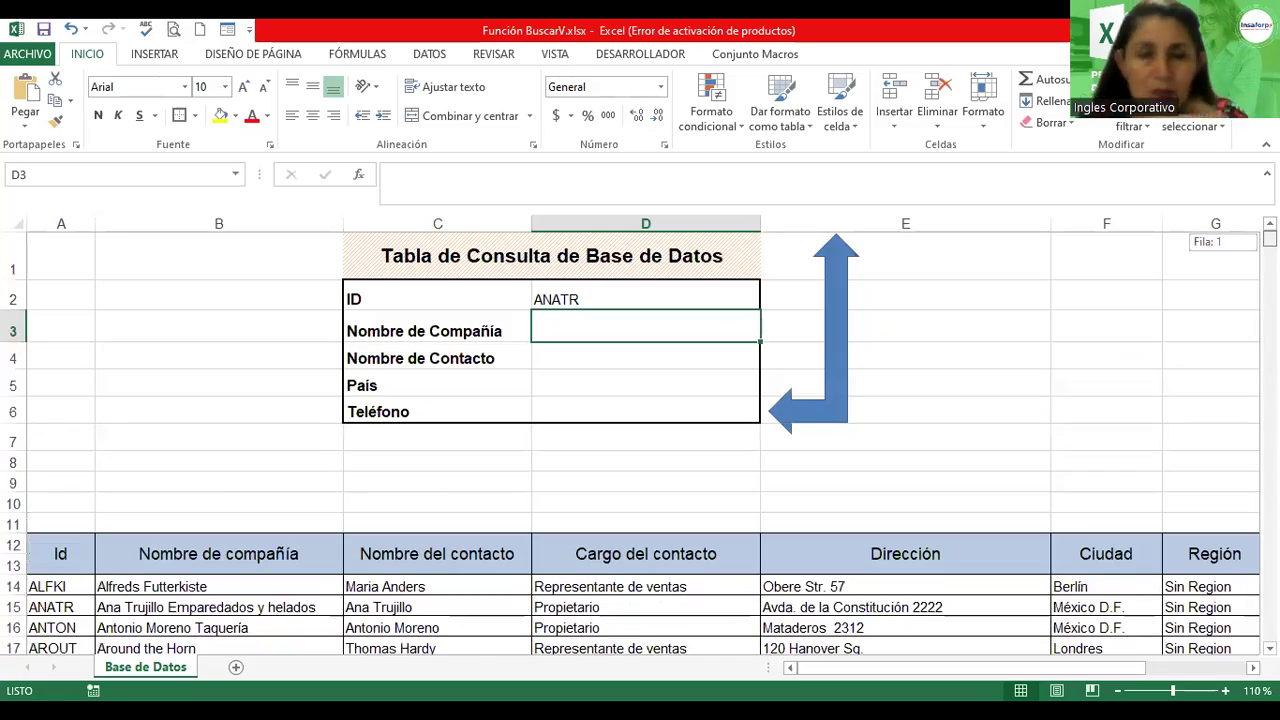
mouse_move(1269, 238)
left_mouse_down()
mouse_move(1269, 277)
mouse_move(1269, 238)
left_mouse_up()
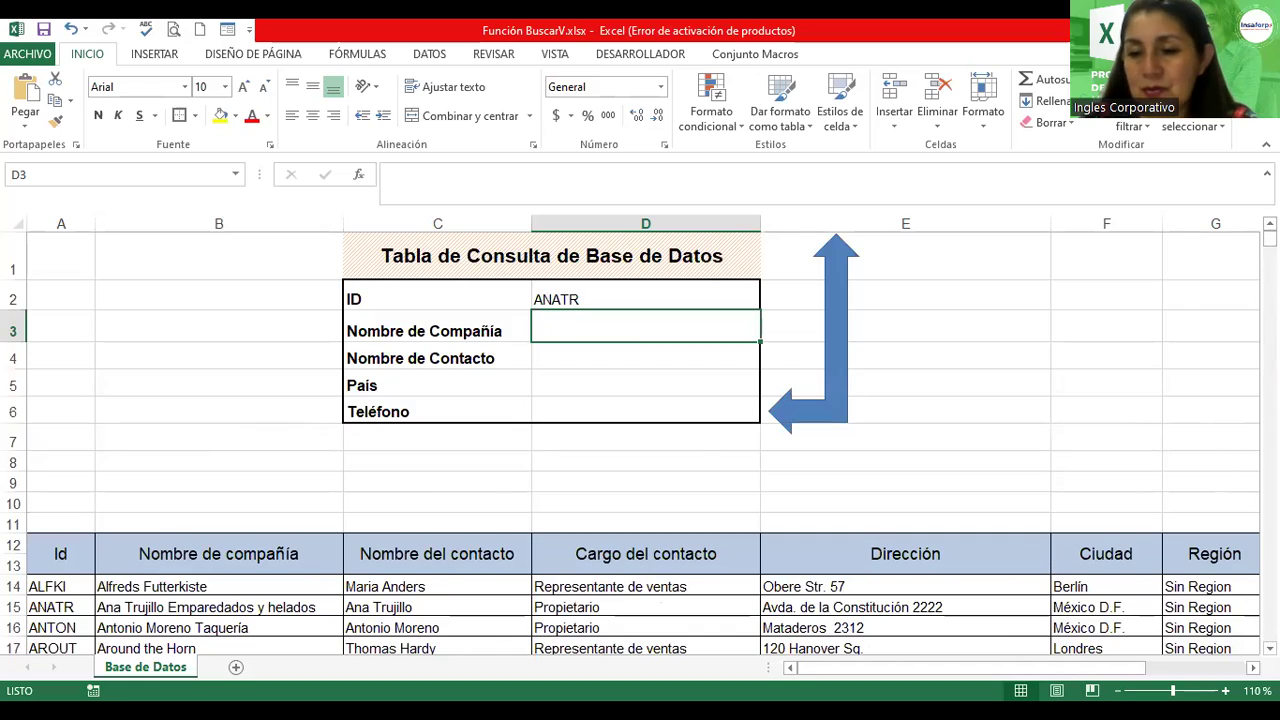
scroll(640, 435, "down", 1)
scroll(640, 435, "down", 1)
scroll(640, 435, "down", 1)
scroll(640, 435, "down", 1)
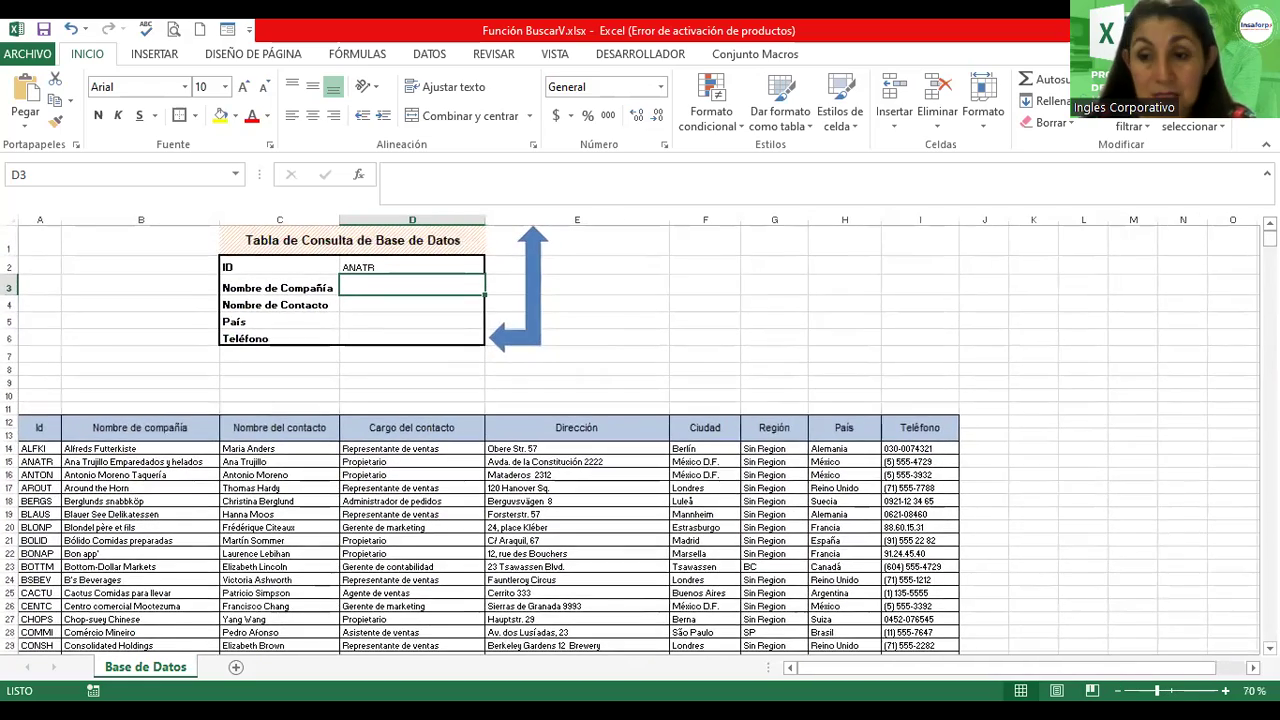
left_click_drag(520, 514, 522, 527)
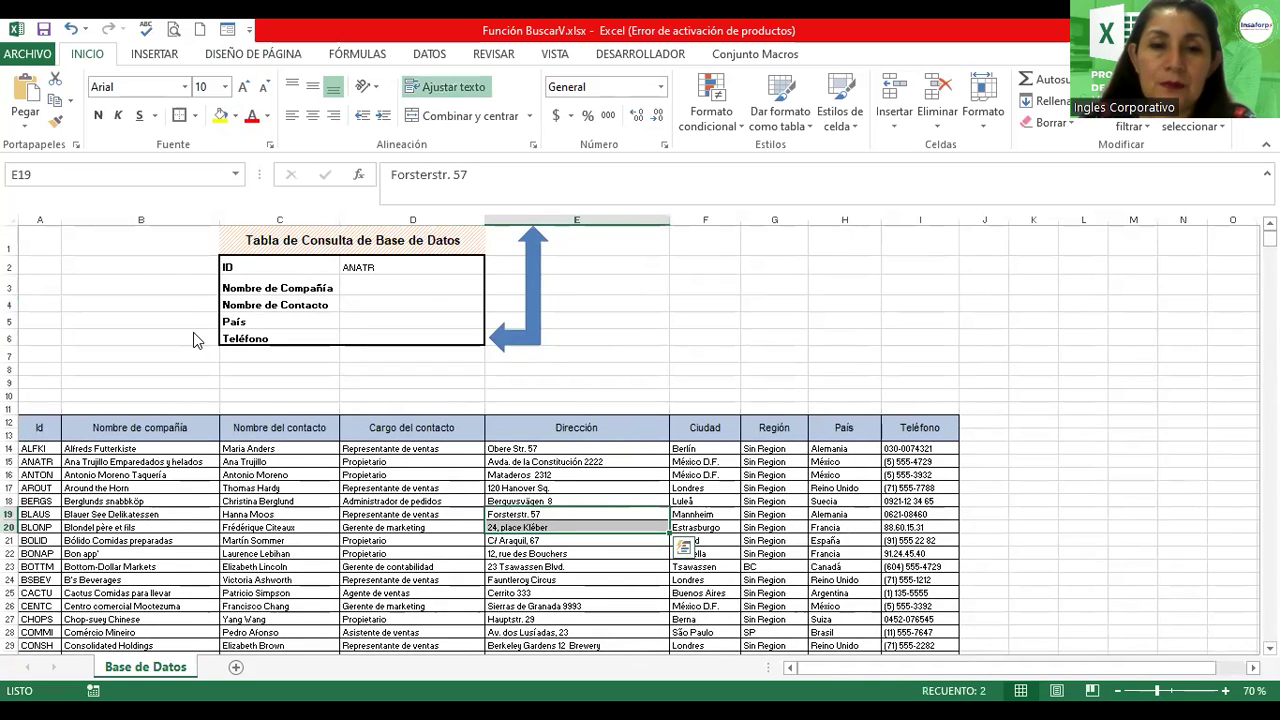
- Open Name Manager and widen it to read BASE_CONTACTOS (A12:I104) and ID (A14:A104)
left_click(359, 54)
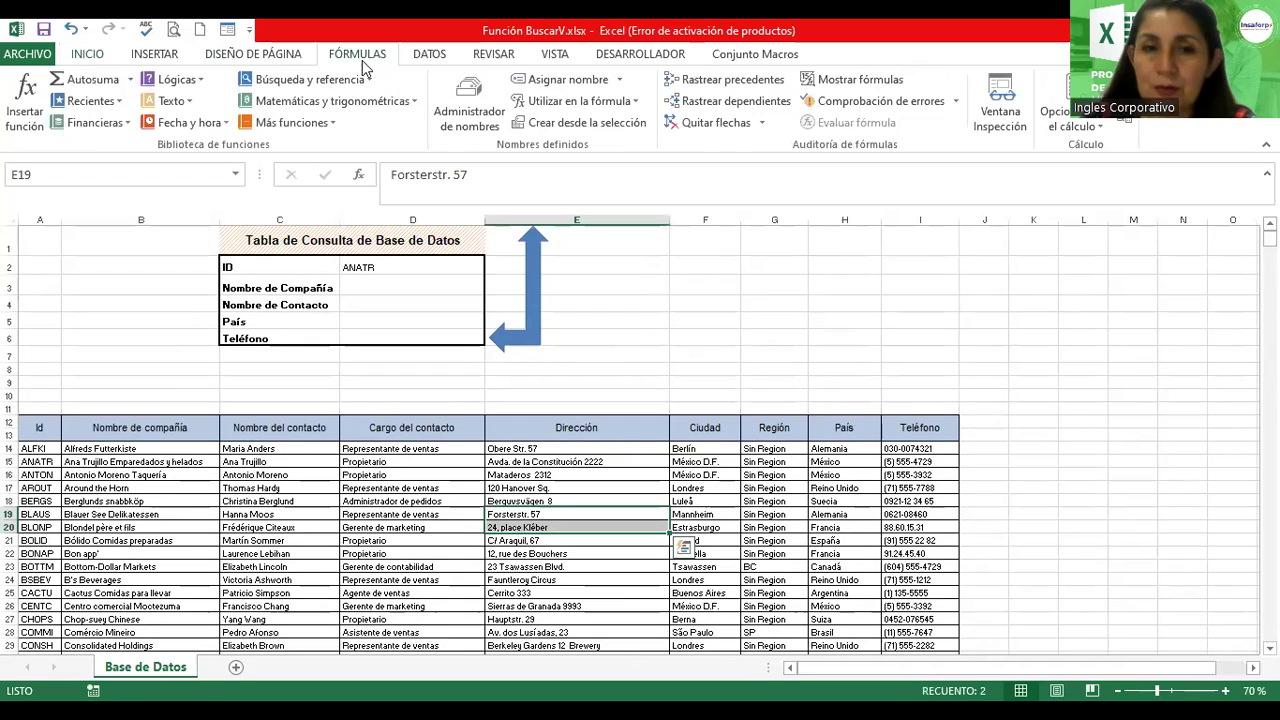
left_click(474, 107)
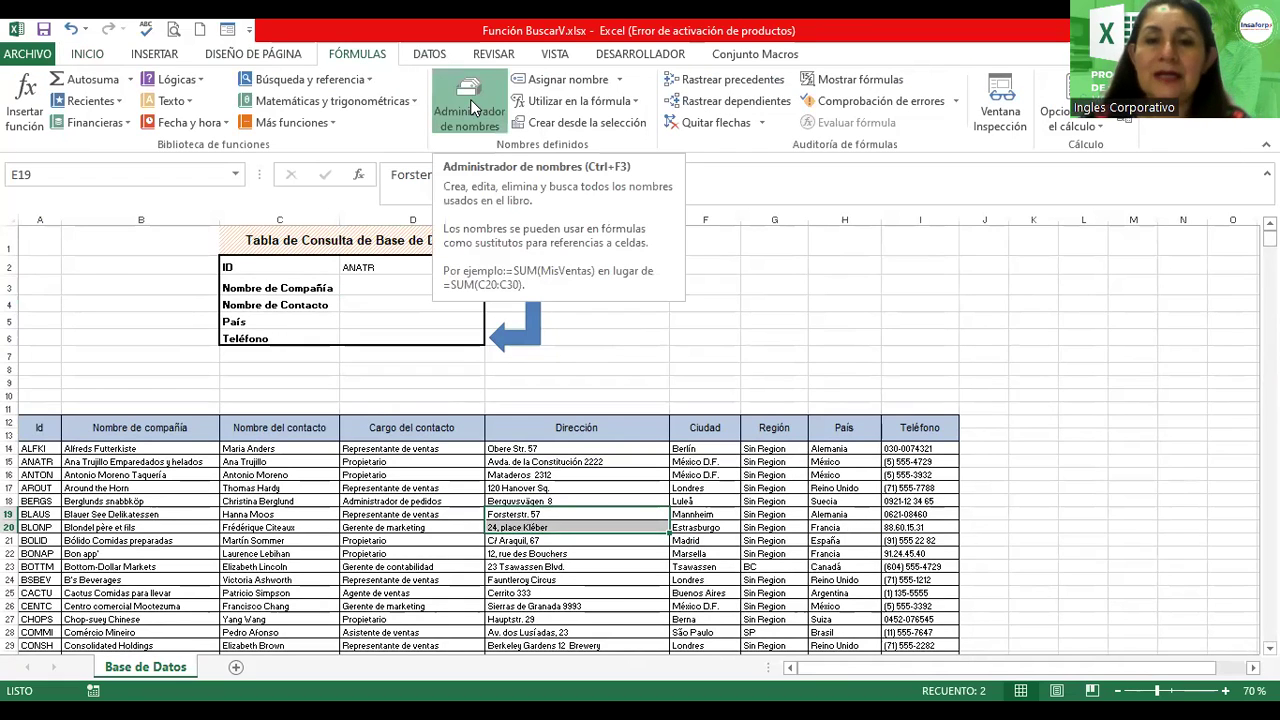
left_click(474, 107)
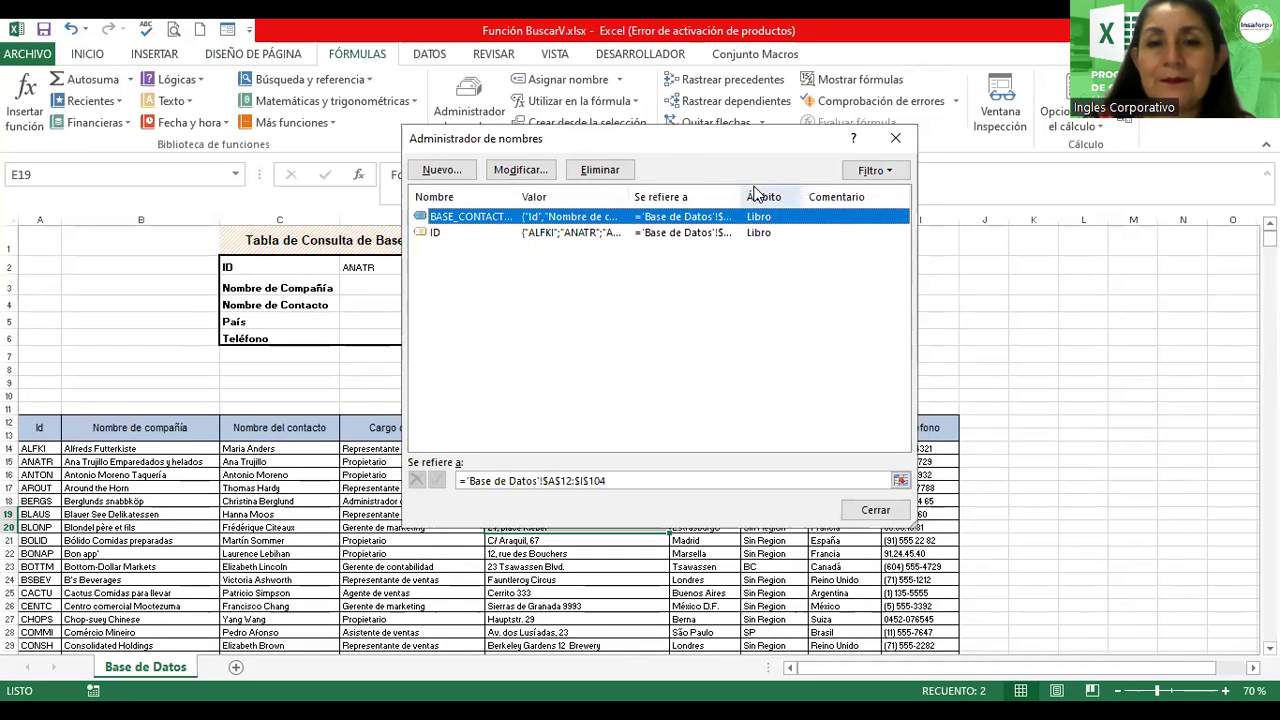
left_click_drag(737, 152, 690, 213)
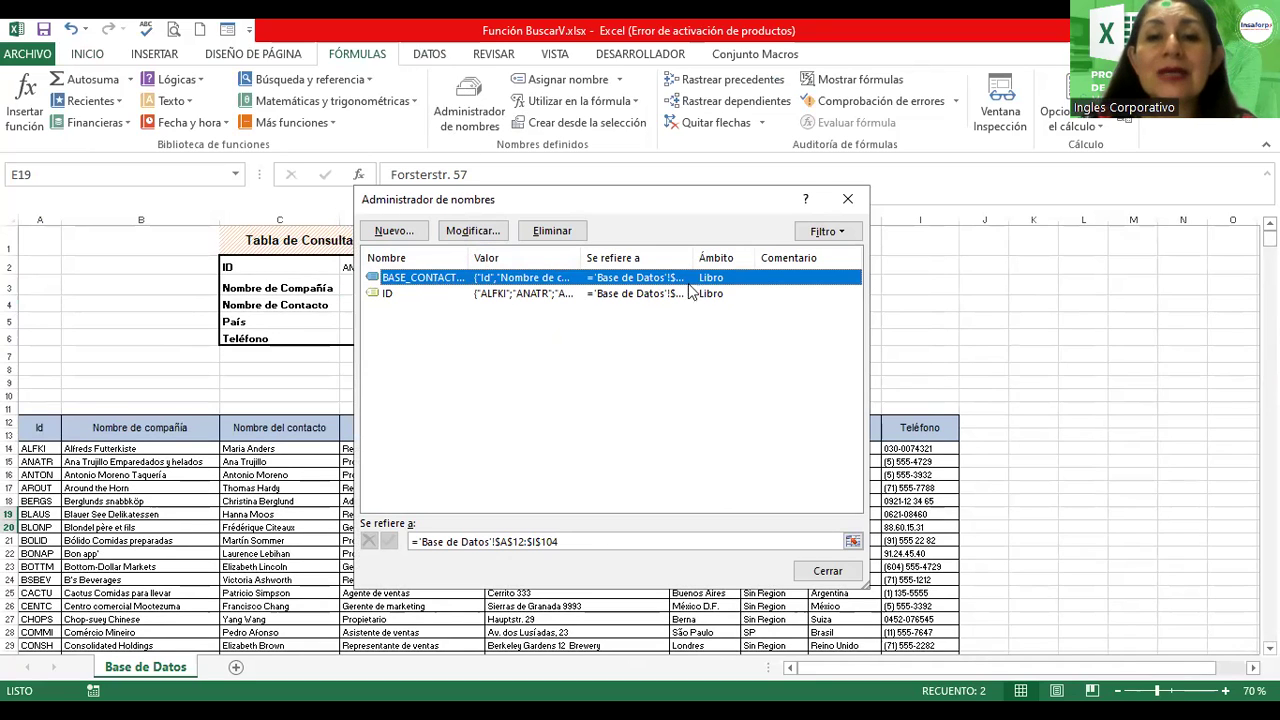
left_click_drag(871, 293, 1020, 293)
left_click_drag(471, 257, 546, 250)
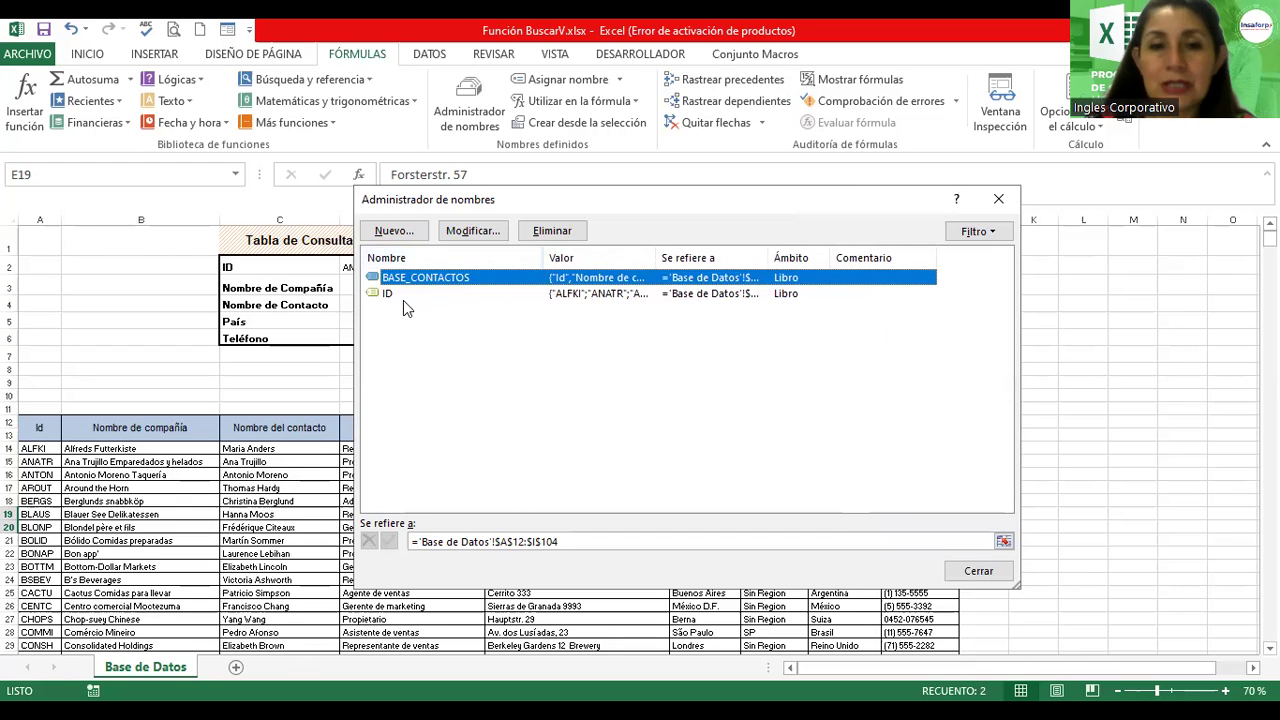
left_click(403, 295)
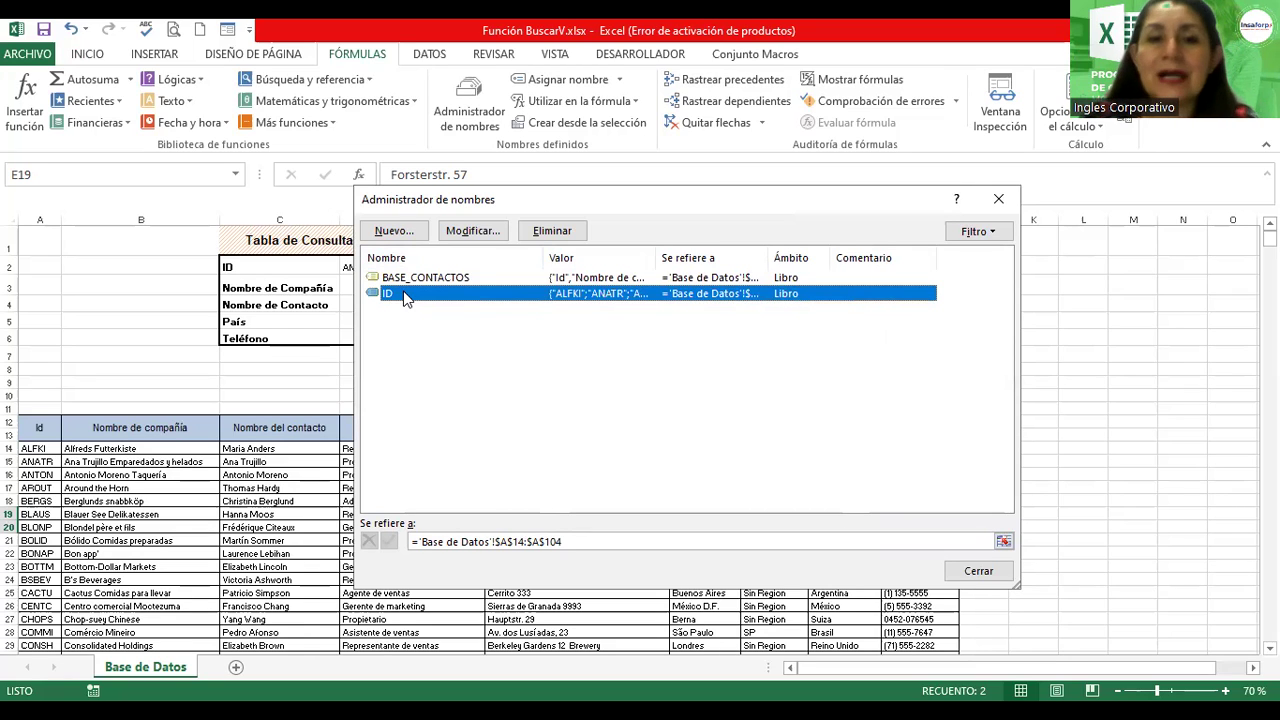
left_click(411, 282)
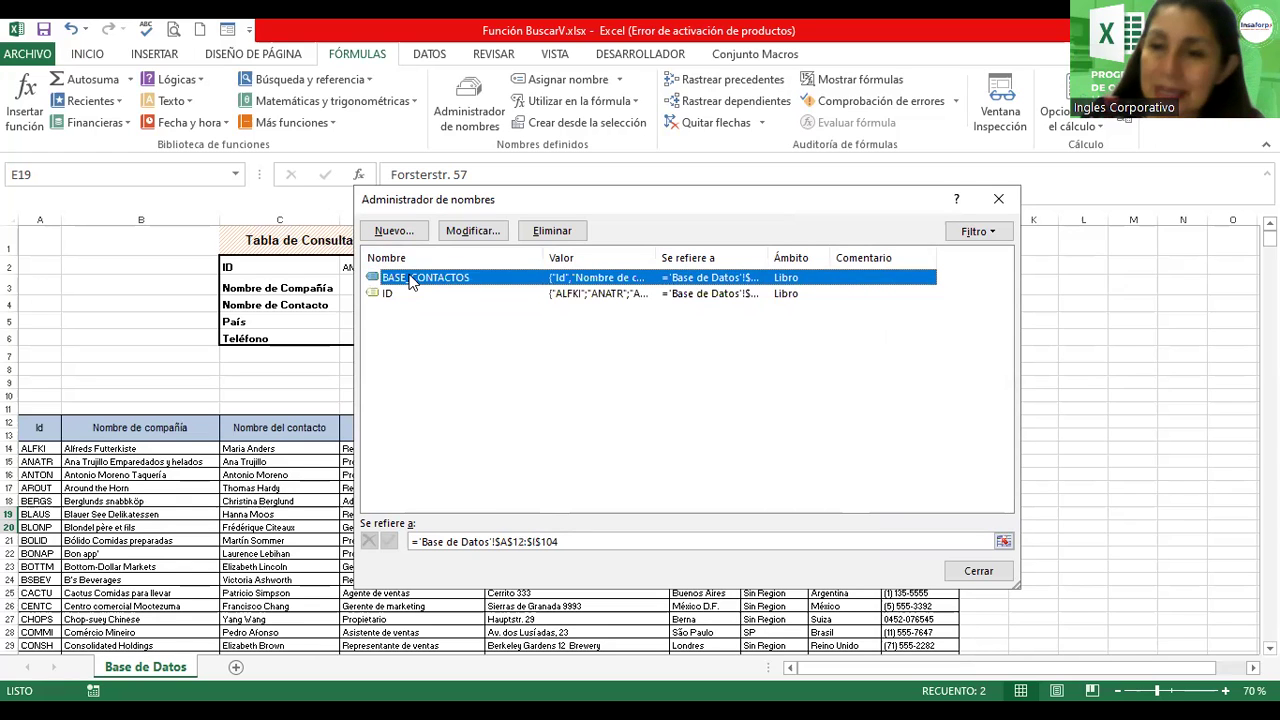
- Delete the BASE_CONTACTOS and ID defined names in Name Manager, then close it
left_click(553, 232)
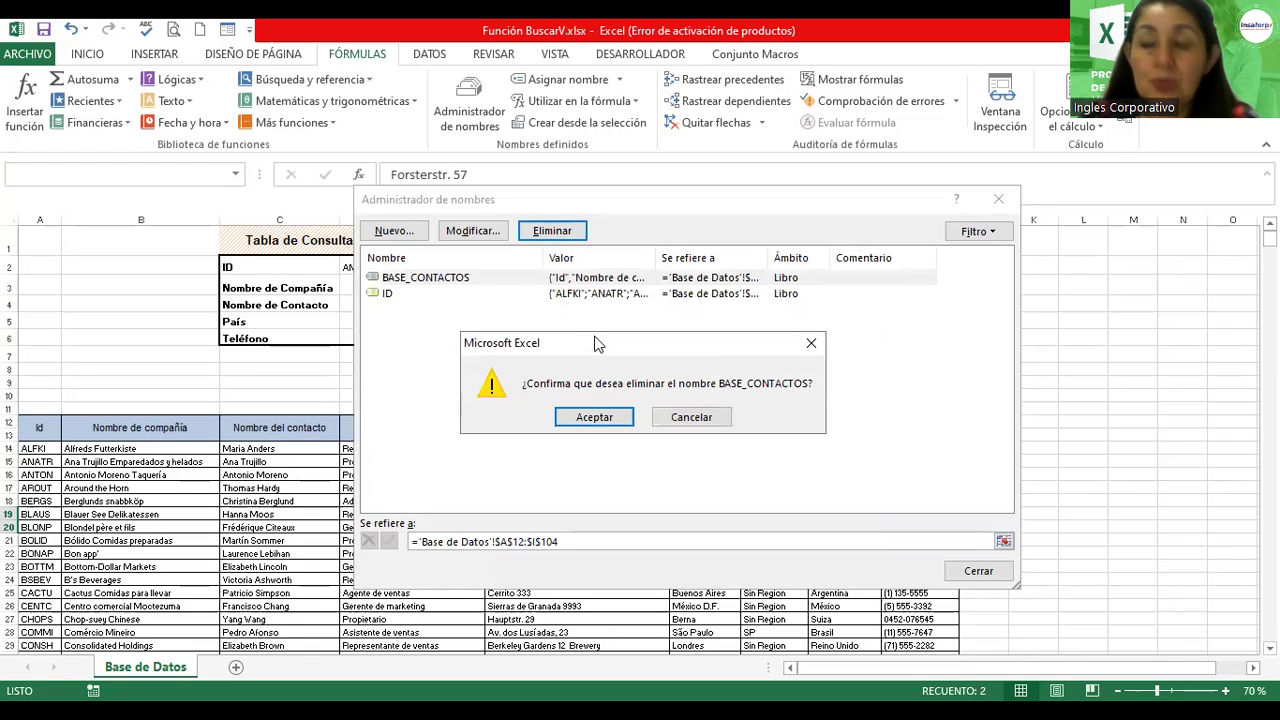
left_click_drag(597, 343, 613, 265)
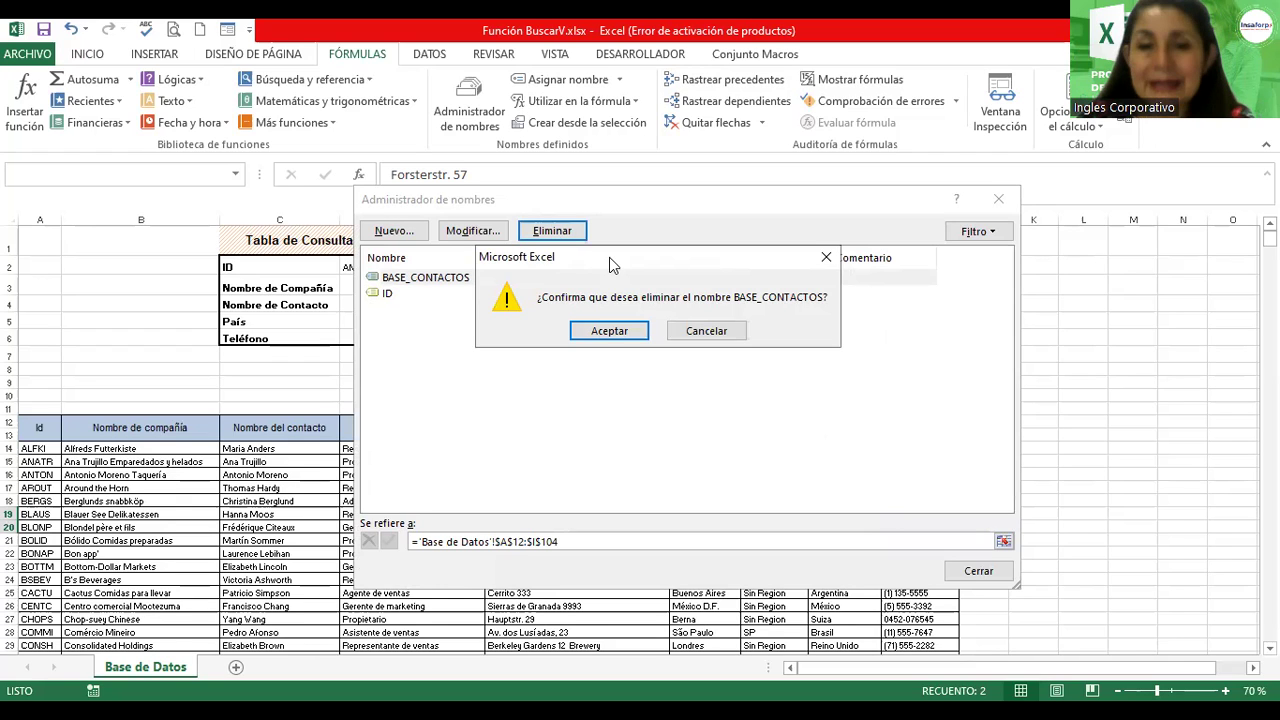
left_click(607, 331)
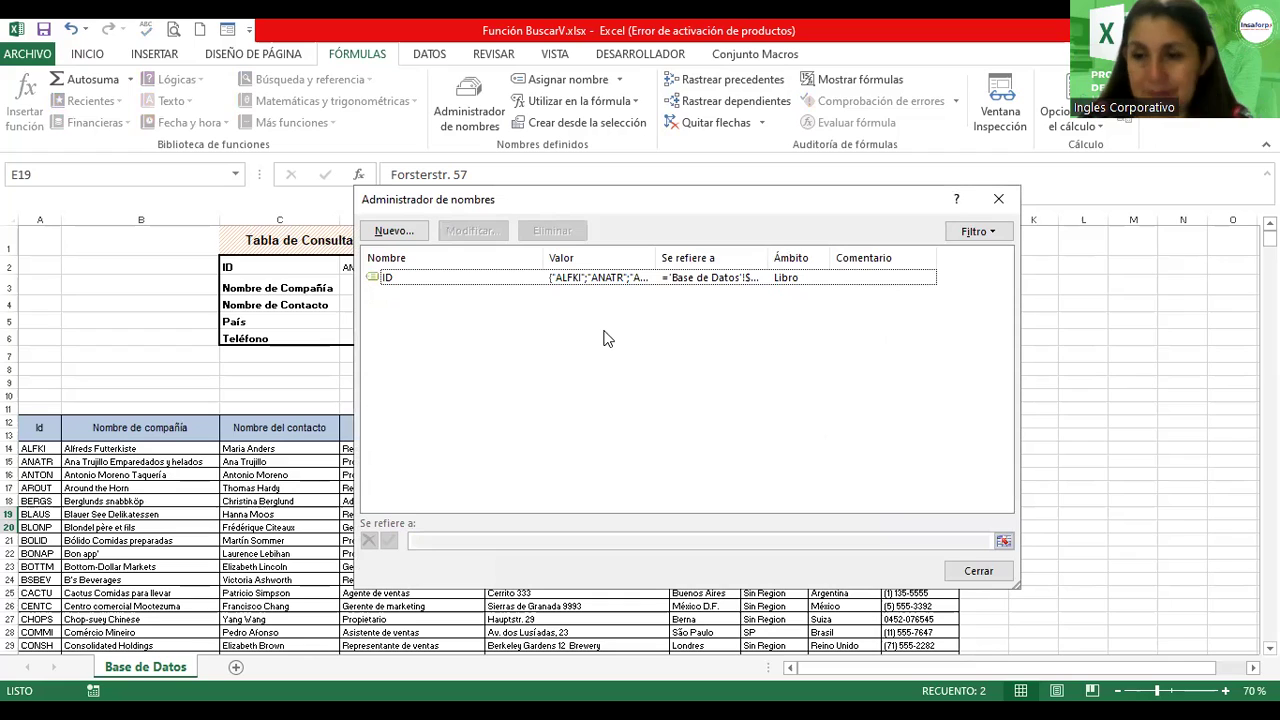
left_click(575, 283)
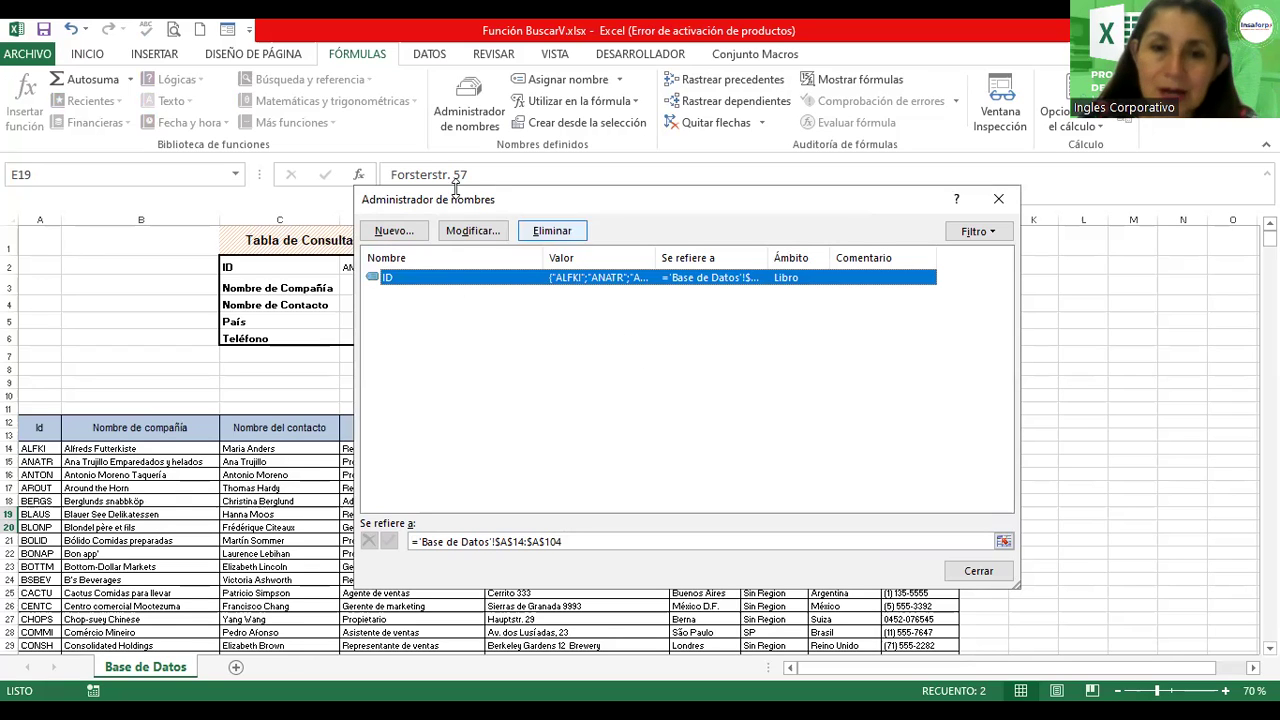
left_click(568, 236)
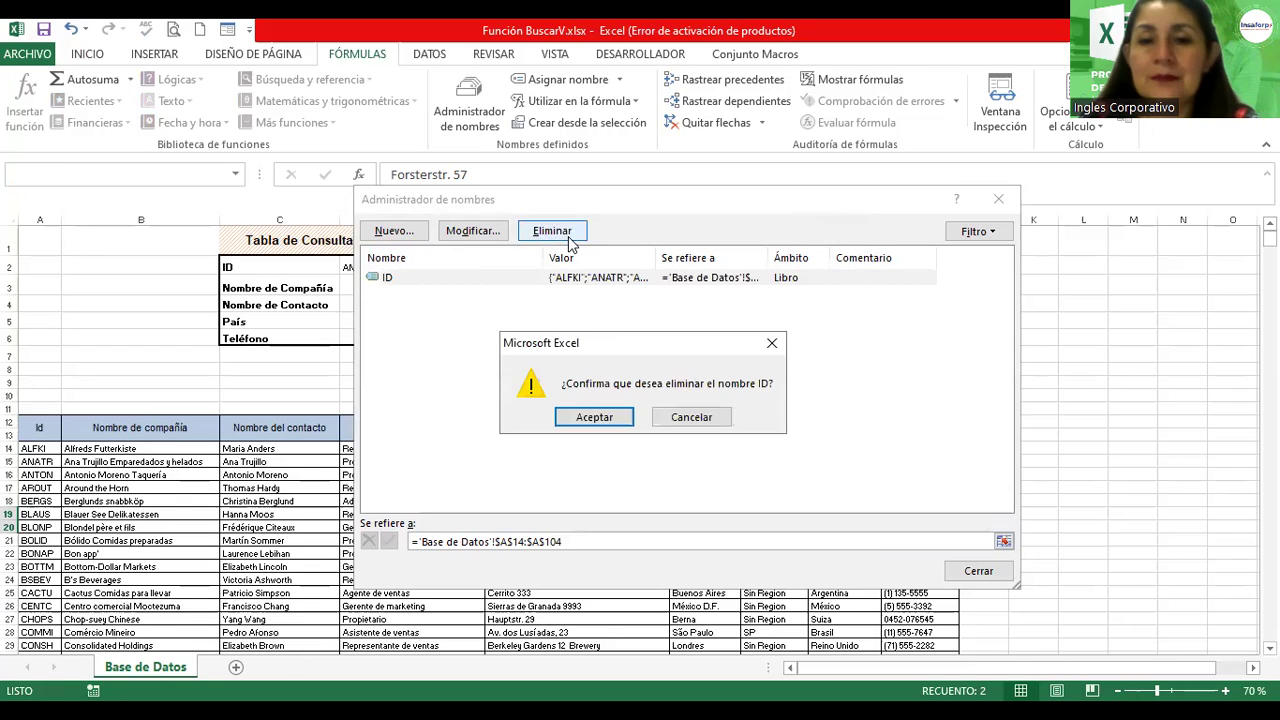
left_click_drag(620, 343, 636, 243)
left_click(609, 317)
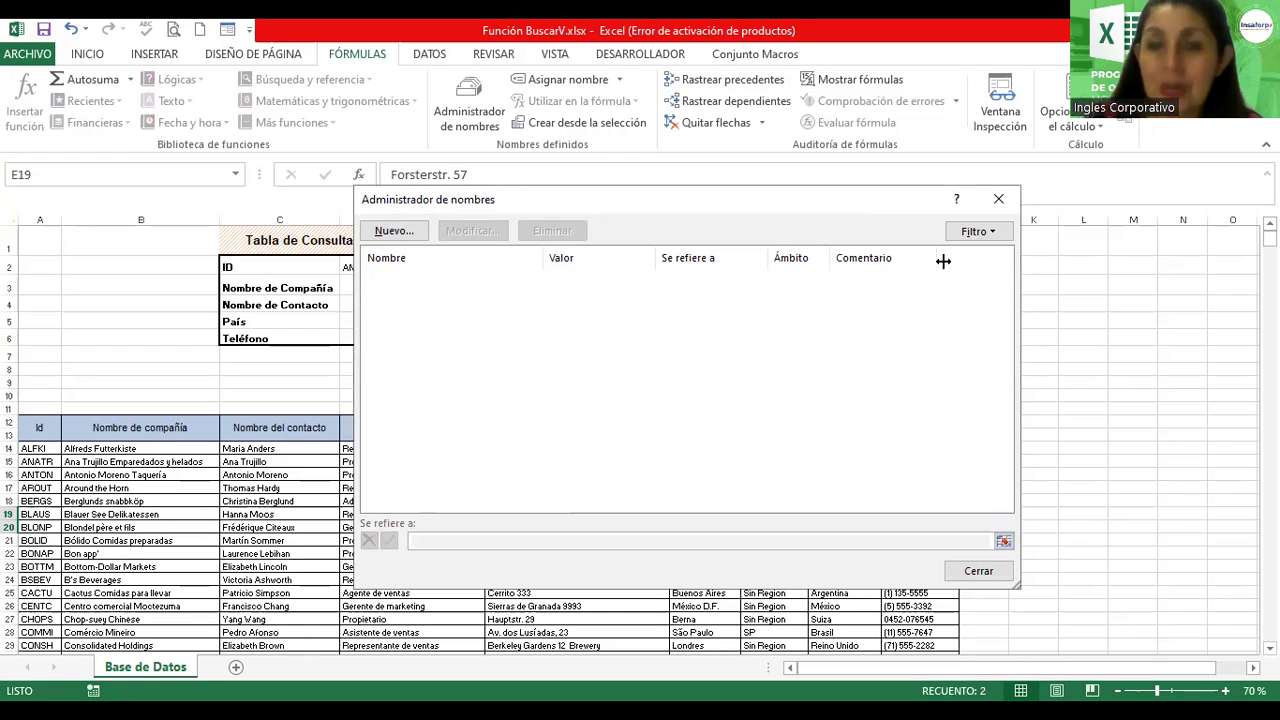
left_click(978, 572)
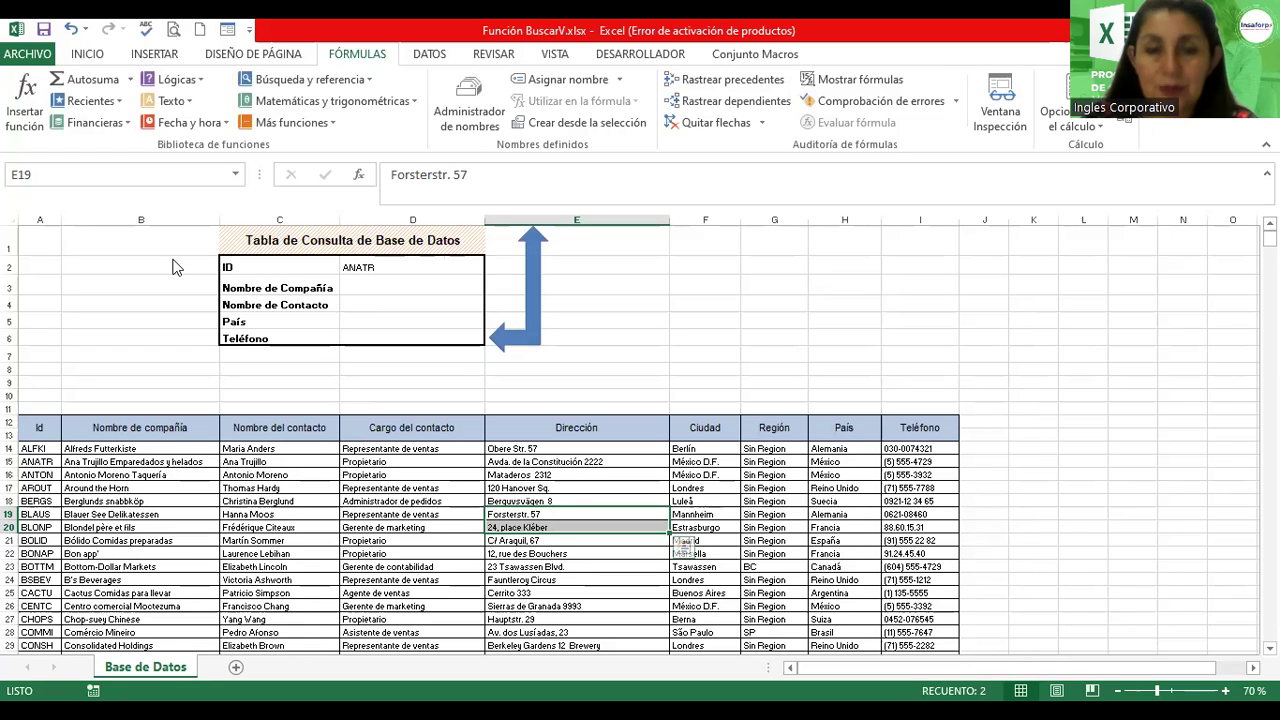
- Cancel the pending copy, zoom the sheet to 120% and select D3 at the top
key("Escape")
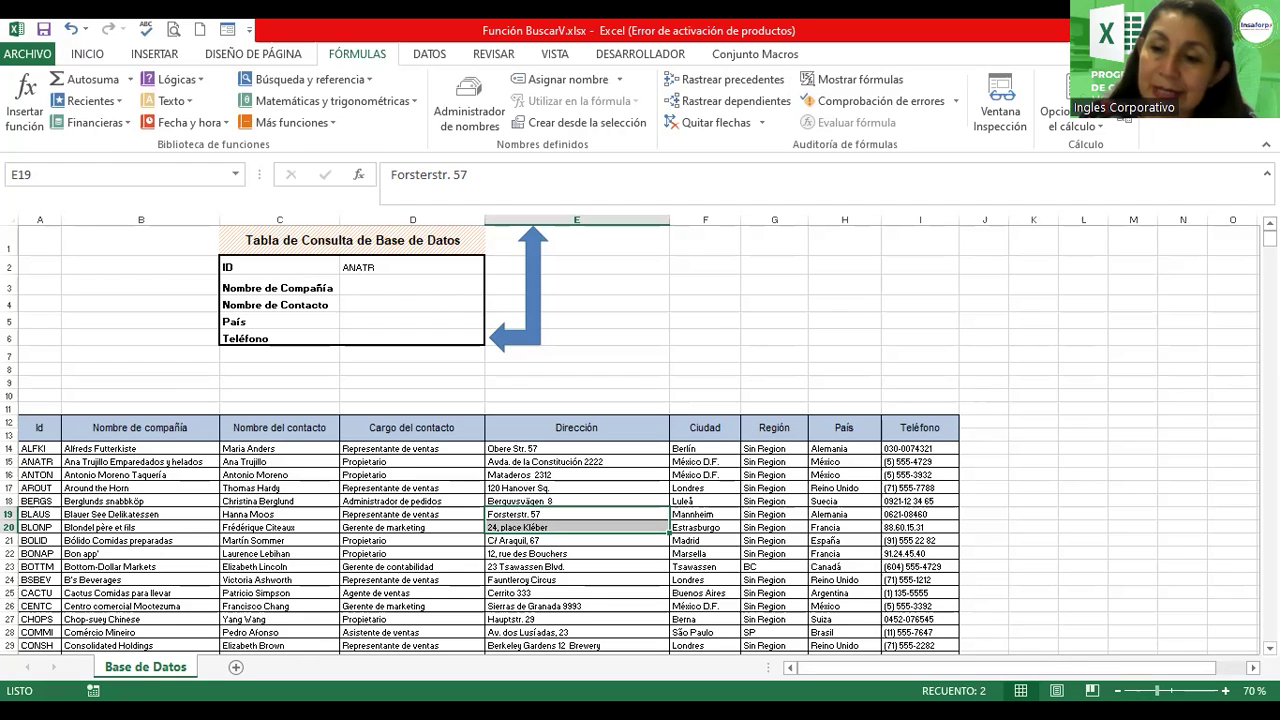
left_click_drag(1157, 690, 1174, 690)
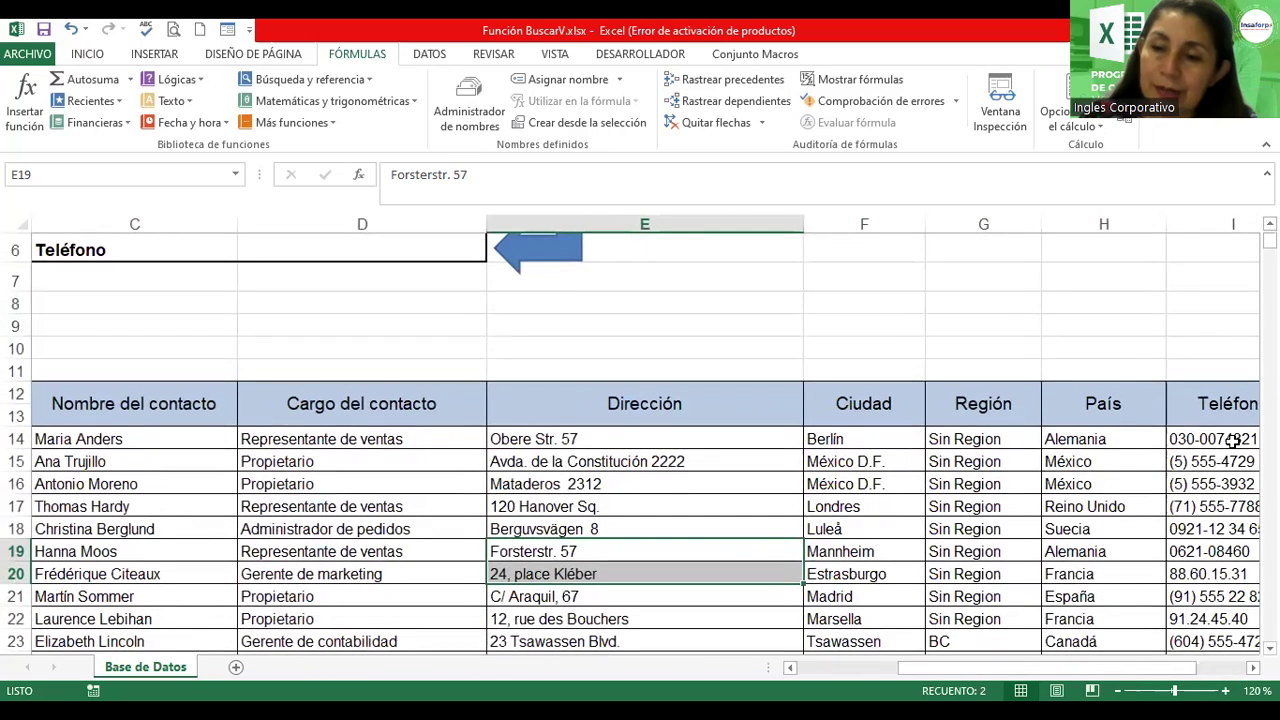
scroll(1184, 550, "up", 2)
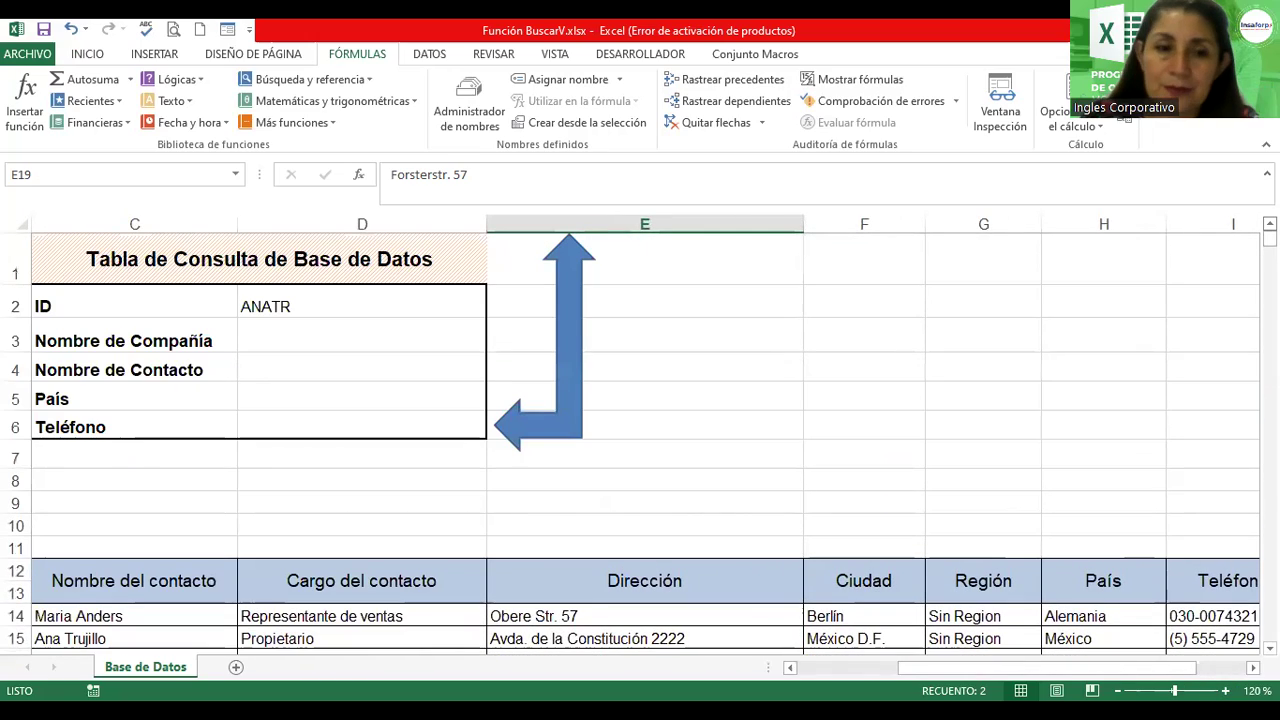
left_click_drag(1095, 670, 1043, 670)
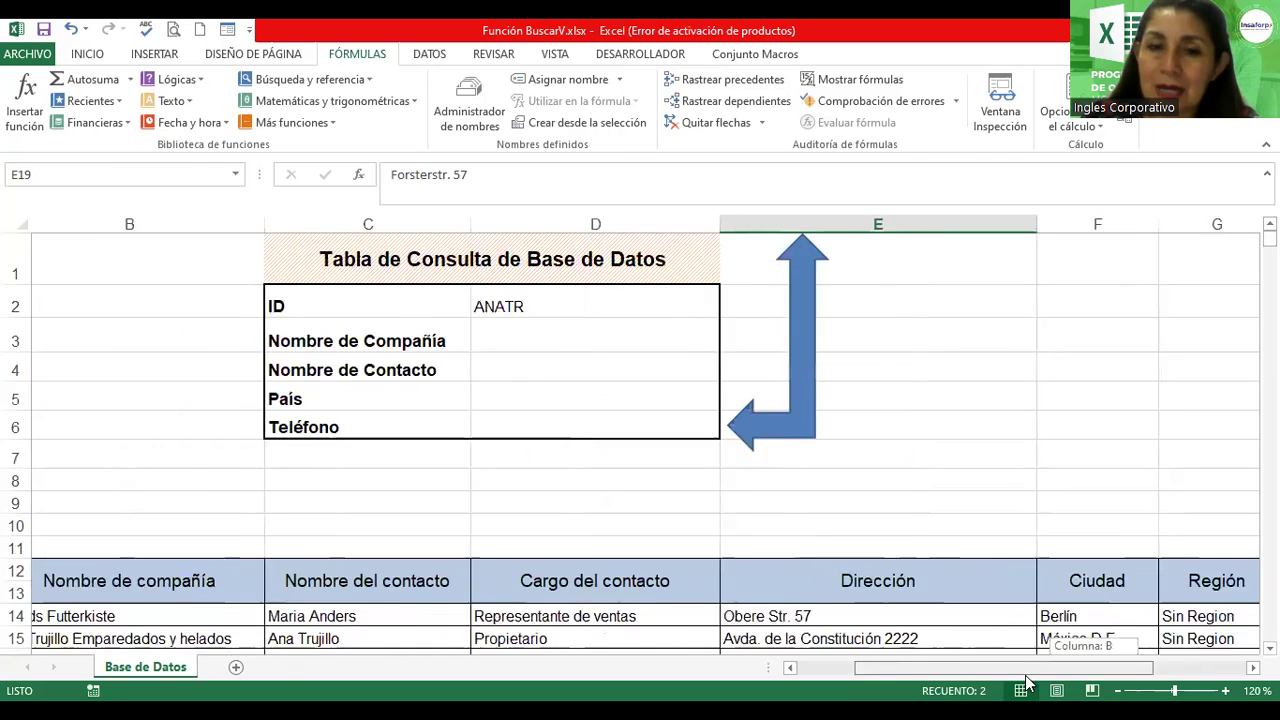
left_click(664, 331)
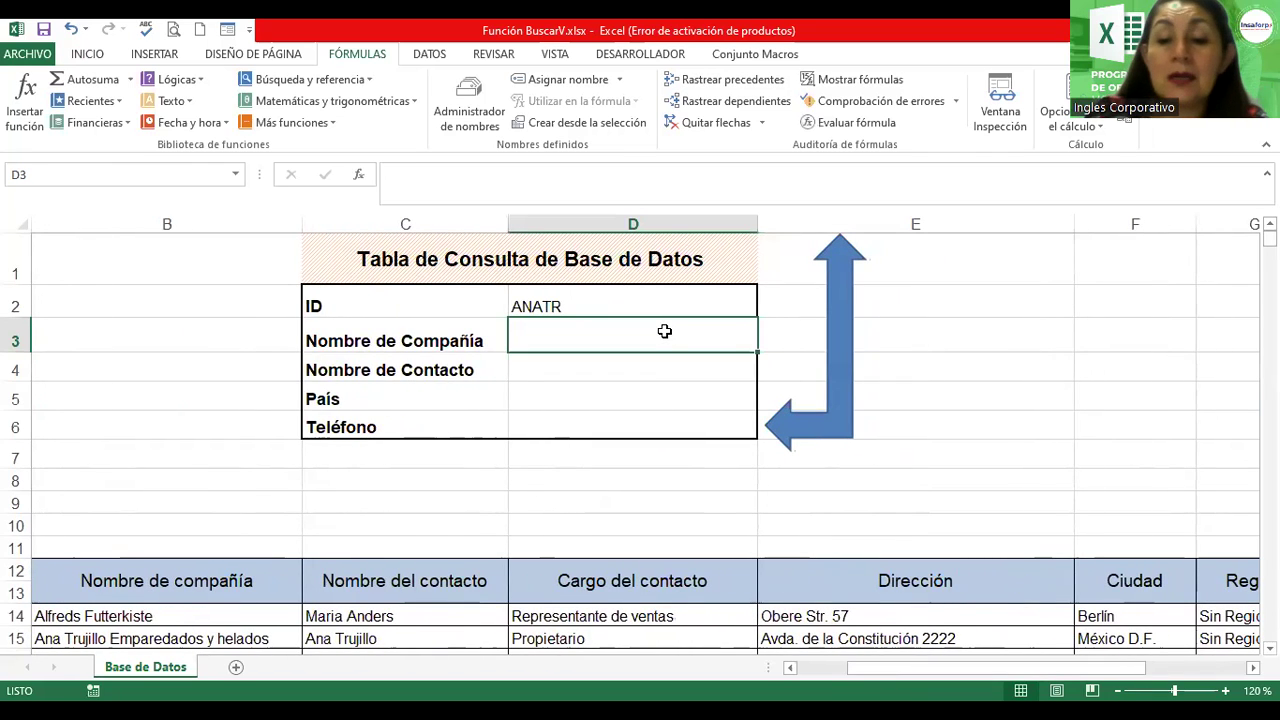
type("=B")
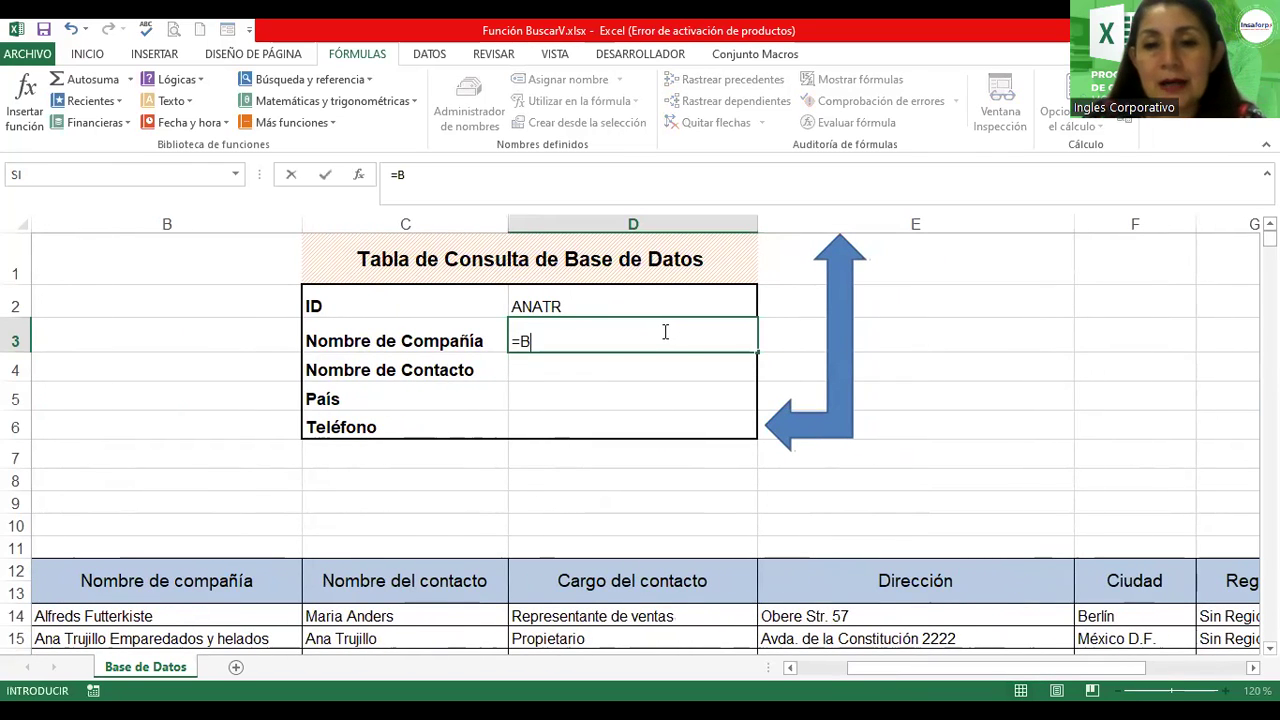
type("USCARV")
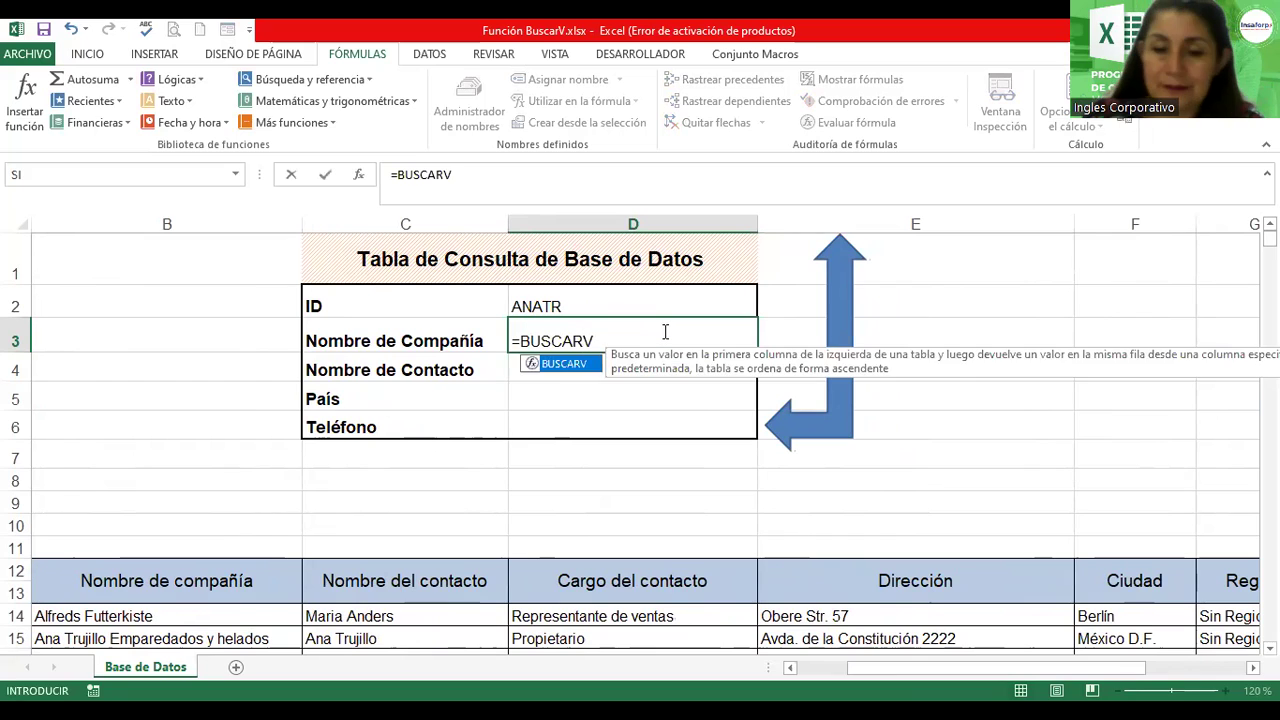
type("(")
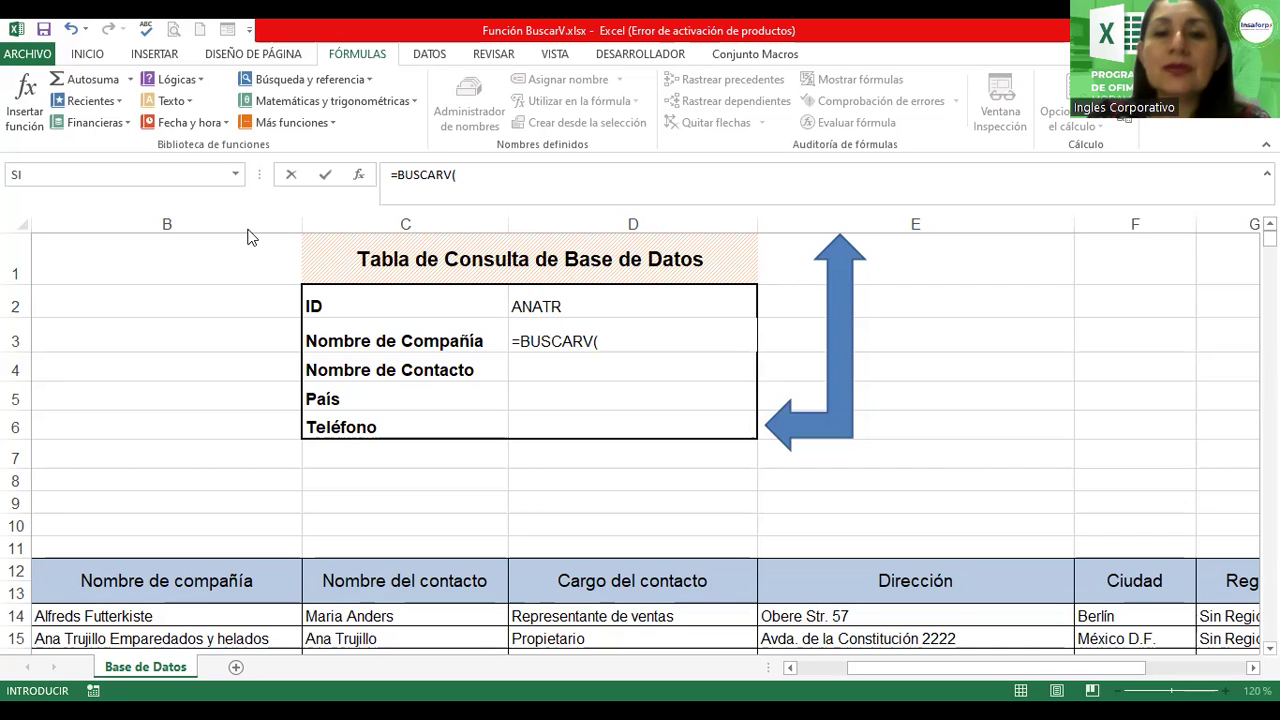
left_click(604, 344)
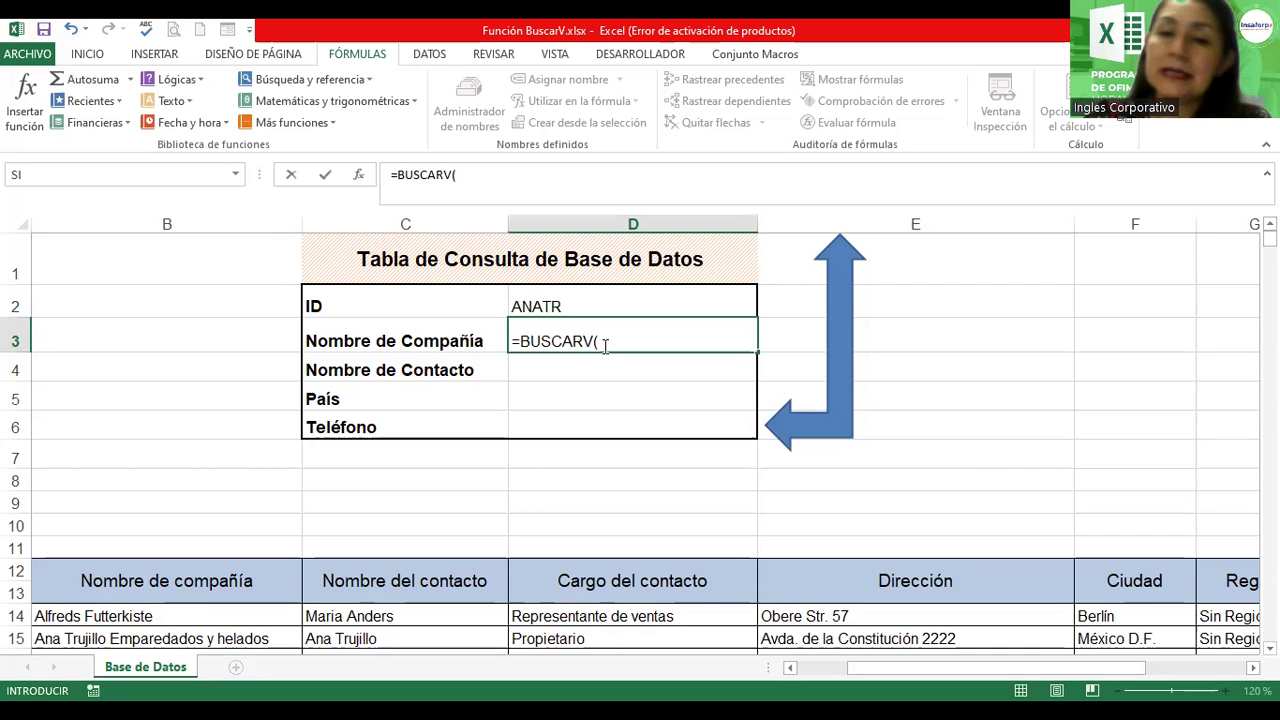
key("Escape")
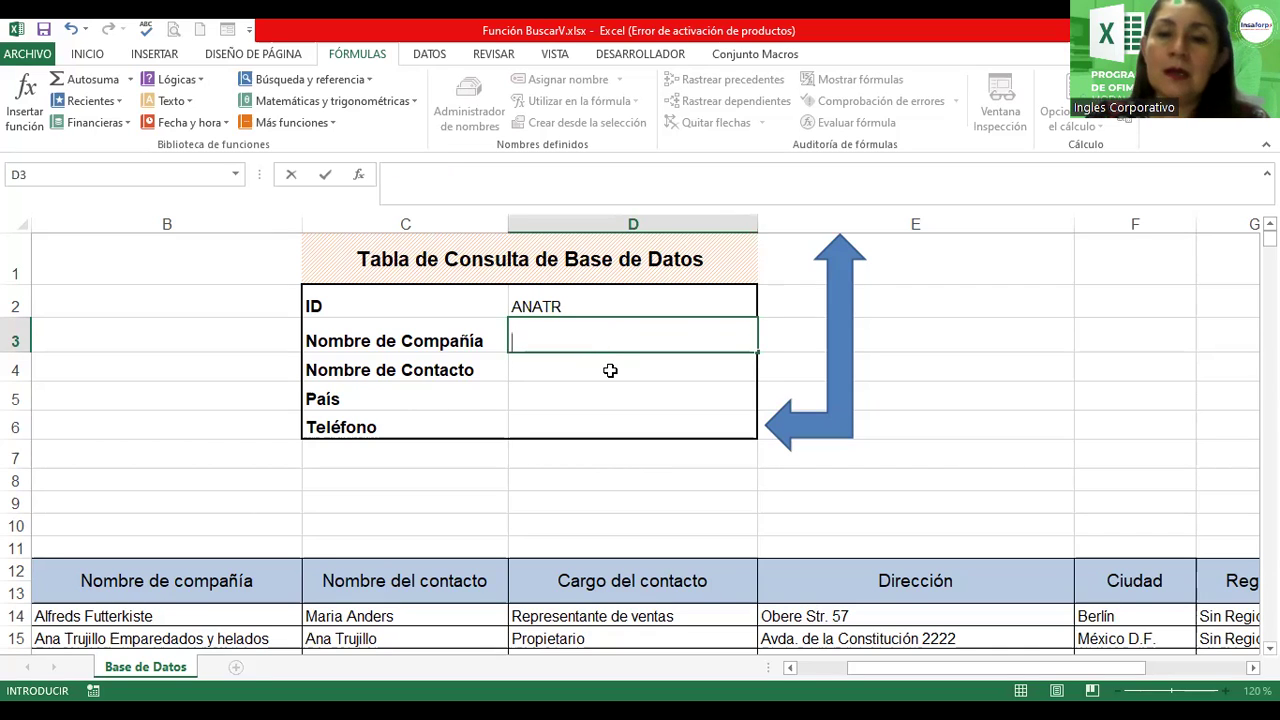
left_click(608, 368)
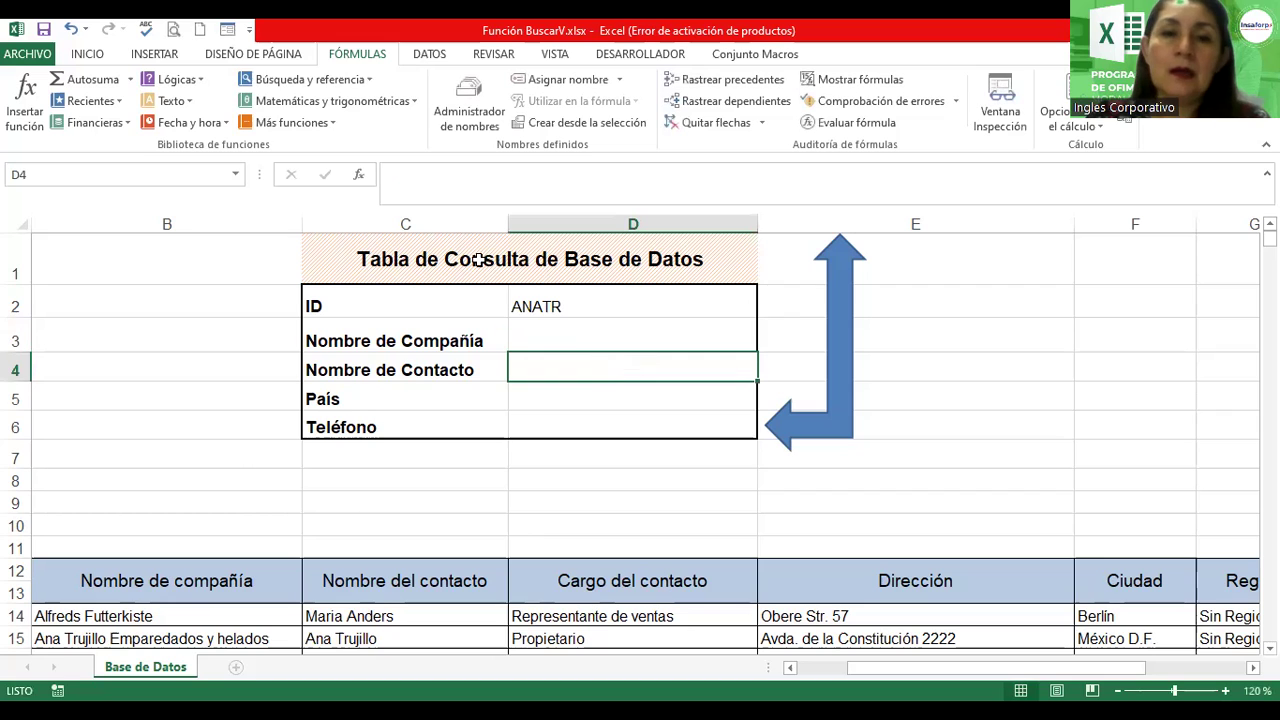
left_click(463, 97)
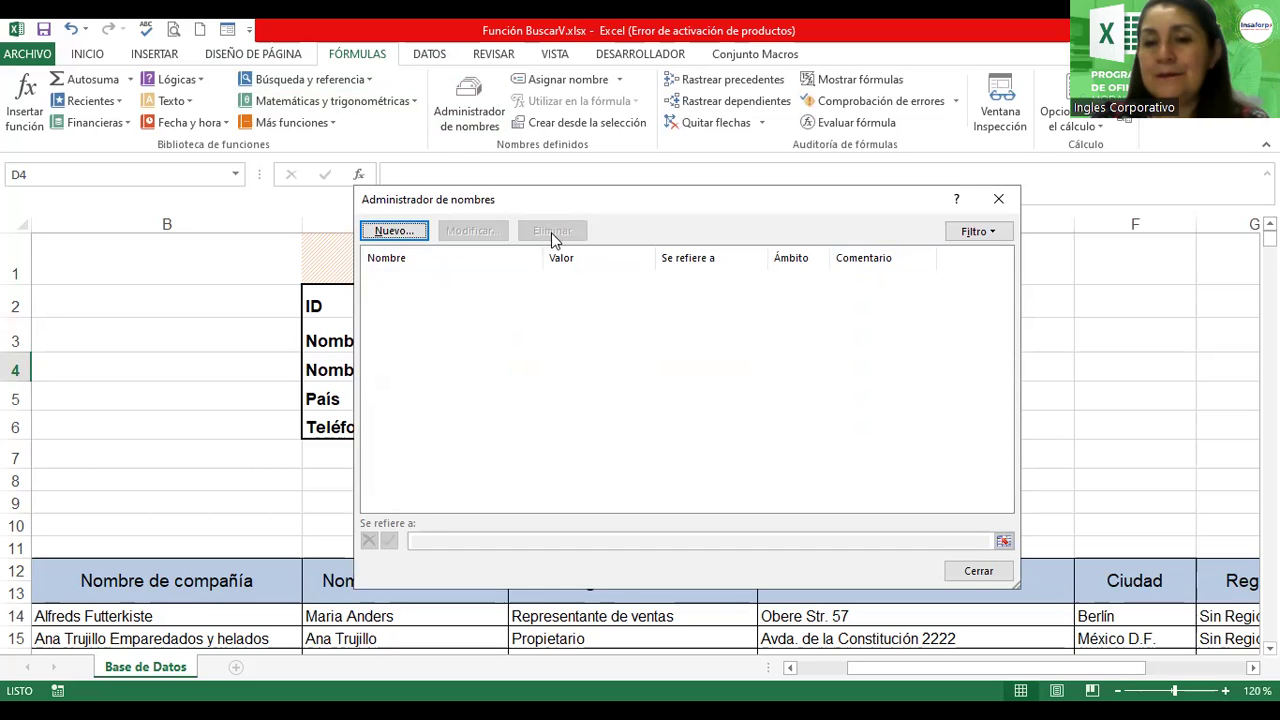
left_click(999, 200)
left_click(582, 335)
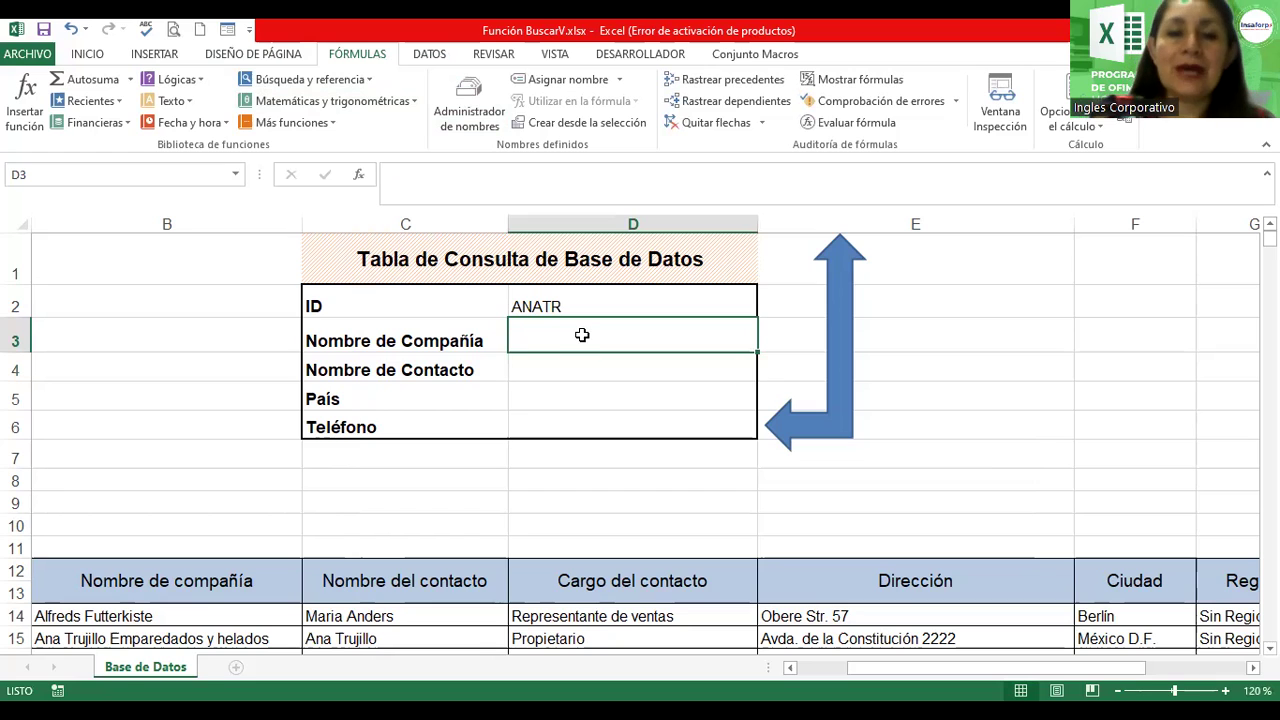
- Begin D3's formula as =BUSCARV(D2; with D2 as the lookup value
type("=")
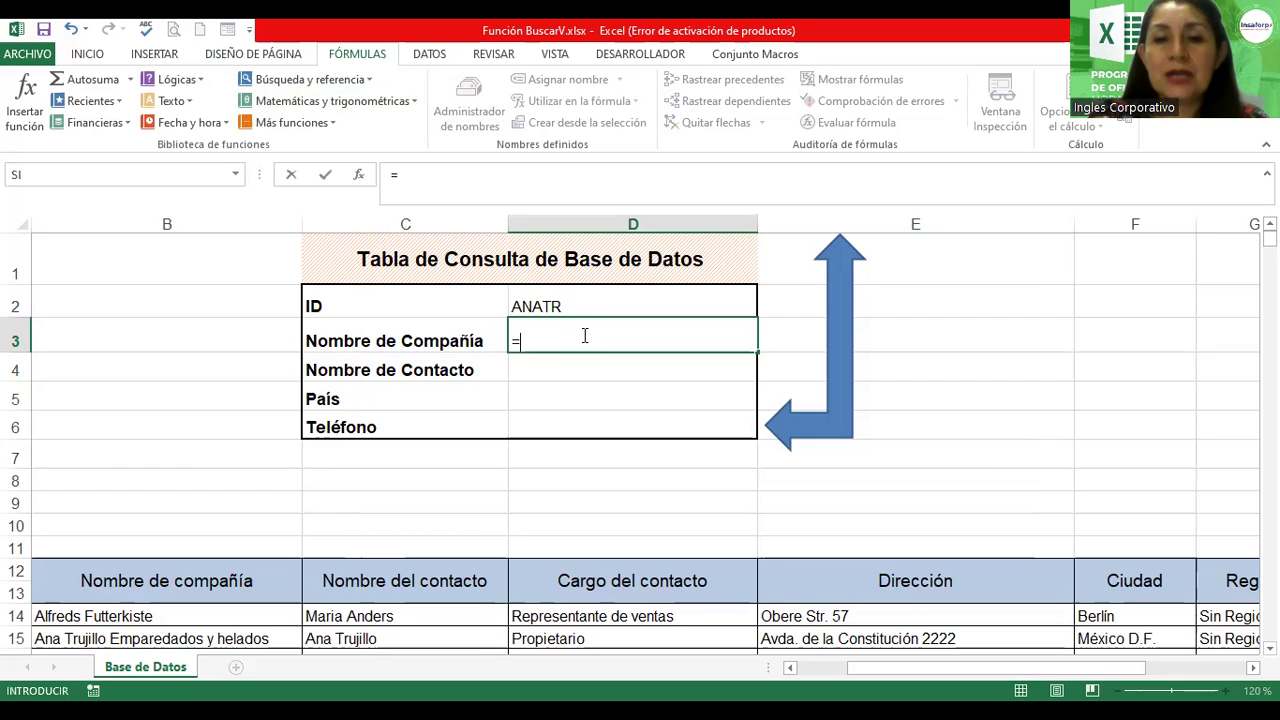
type("BUSCARB")
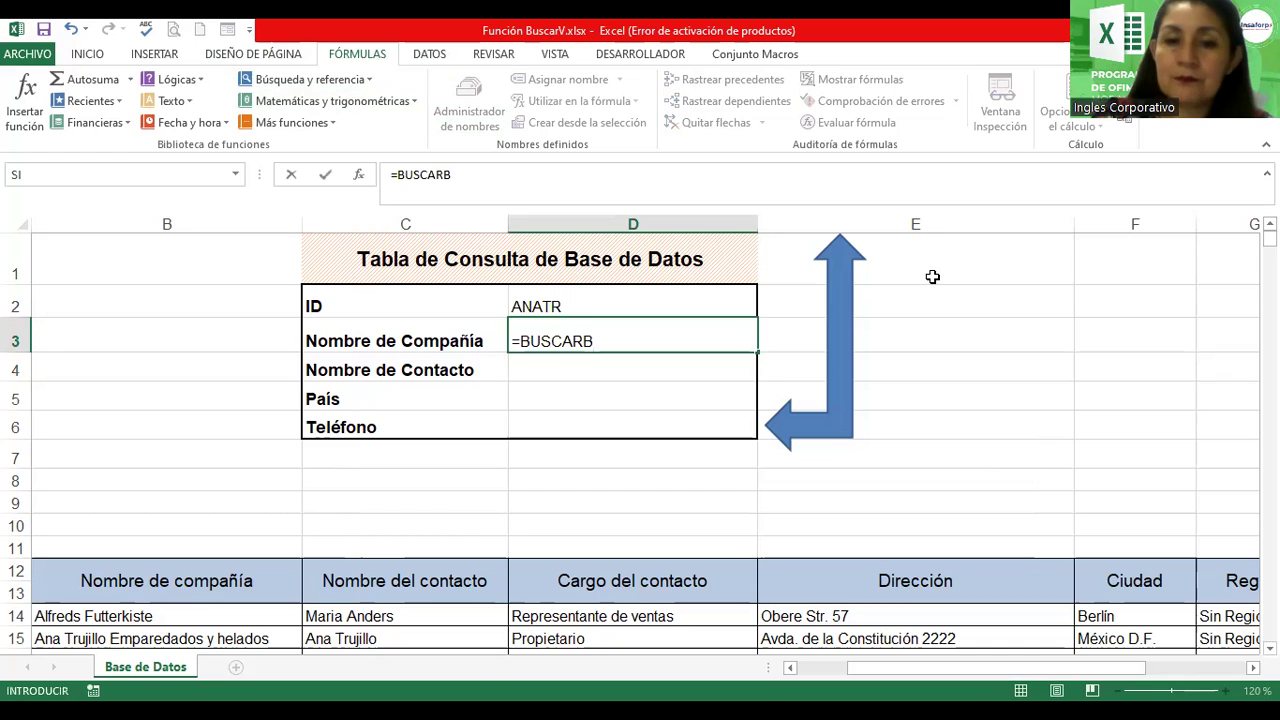
key("BackSpace")
type("V")
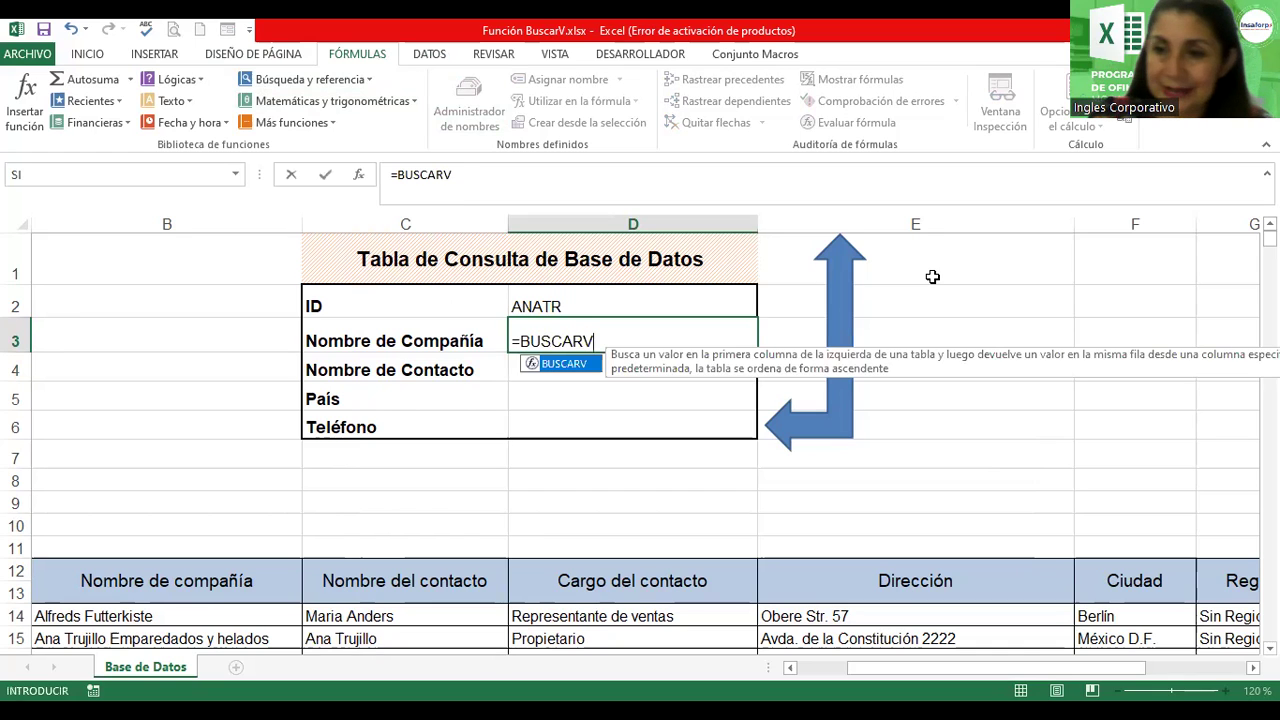
type("(")
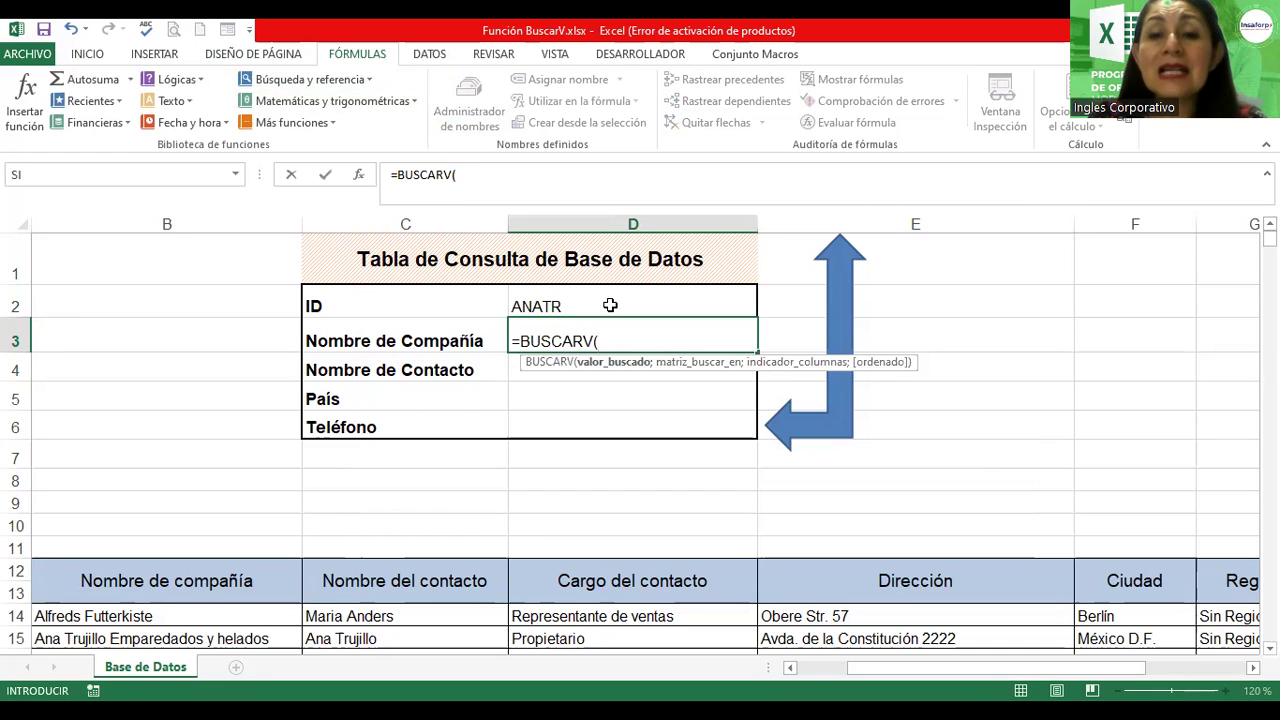
left_click(530, 305)
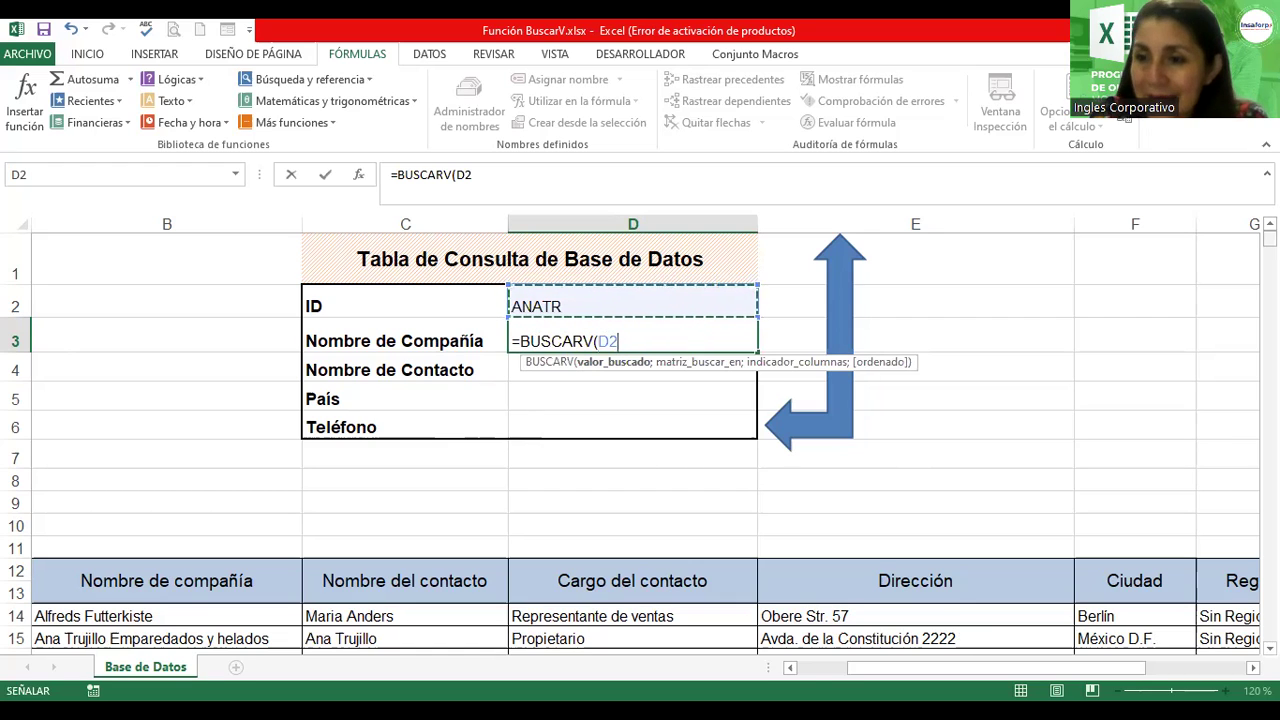
mouse_move(1269, 237)
left_mouse_down()
mouse_move(1269, 250)
mouse_move(1269, 232)
left_mouse_up()
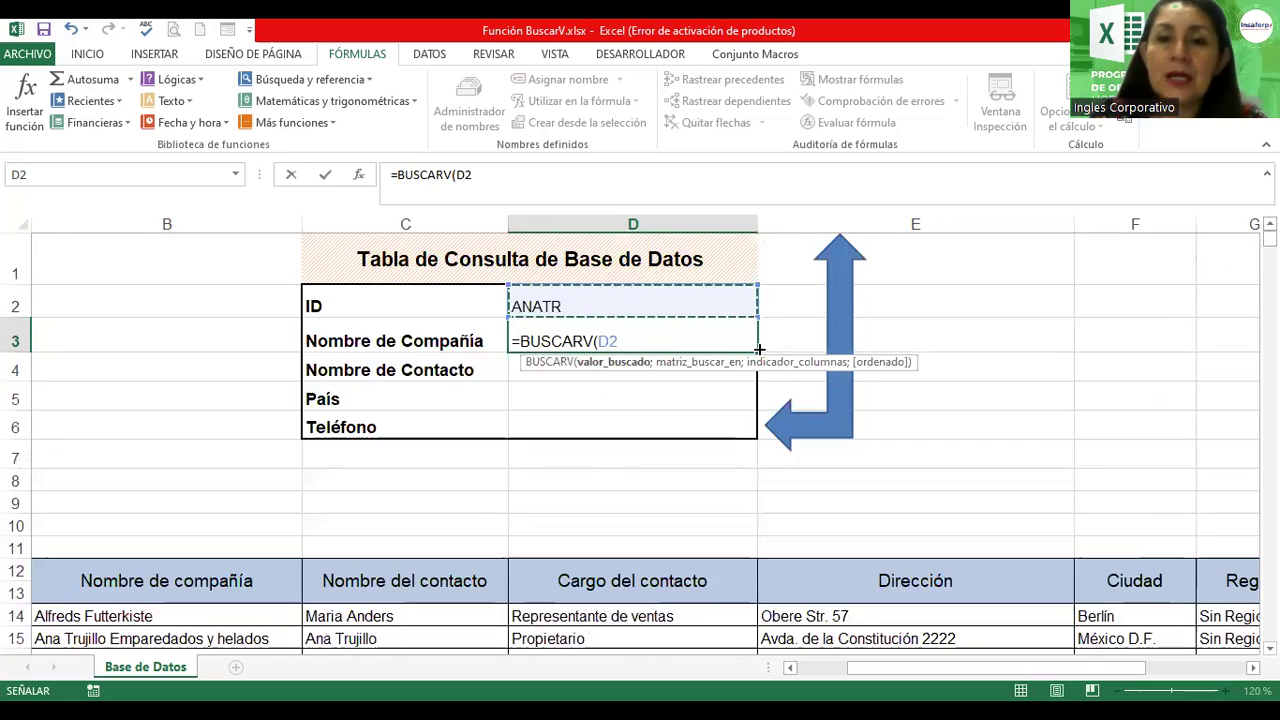
type(";")
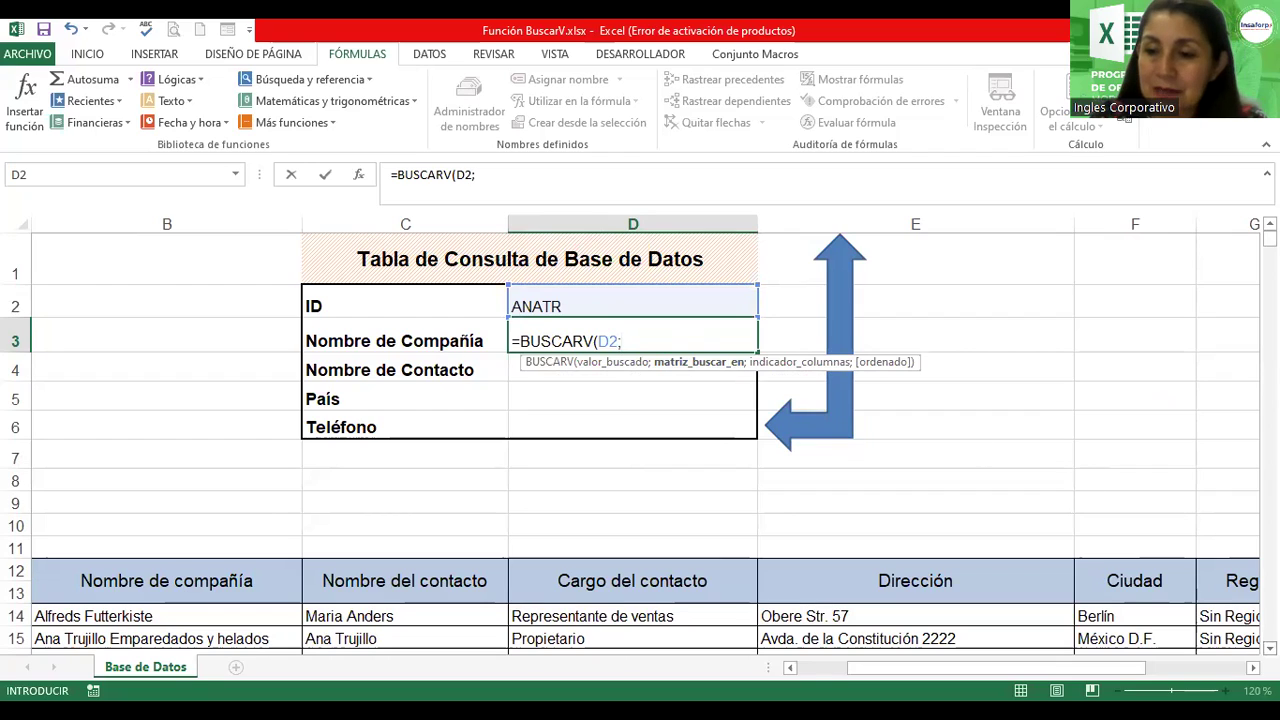
- Add the customer table A12:I104 as the lookup range in D3's BUSCARV formula
scroll(630, 440, "down", 1)
scroll(630, 440, "down", 1)
scroll(630, 440, "down", 1)
scroll(630, 440, "down", 1)
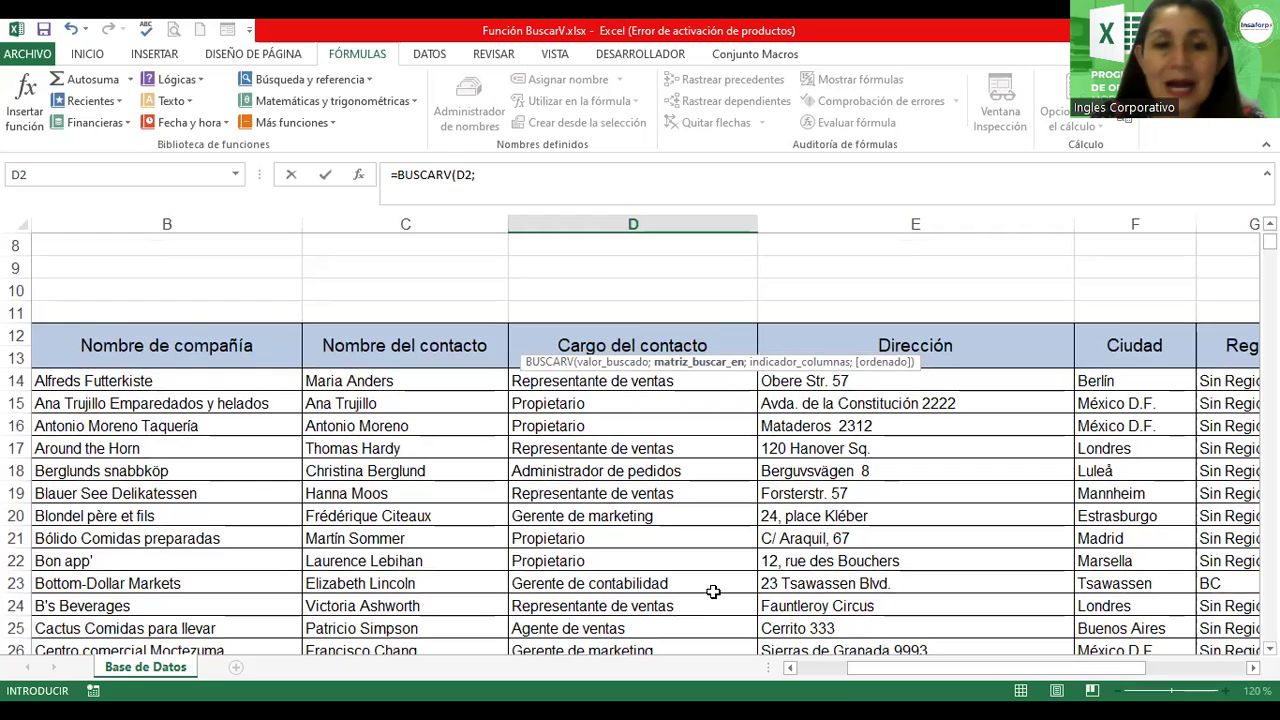
left_click(57, 346)
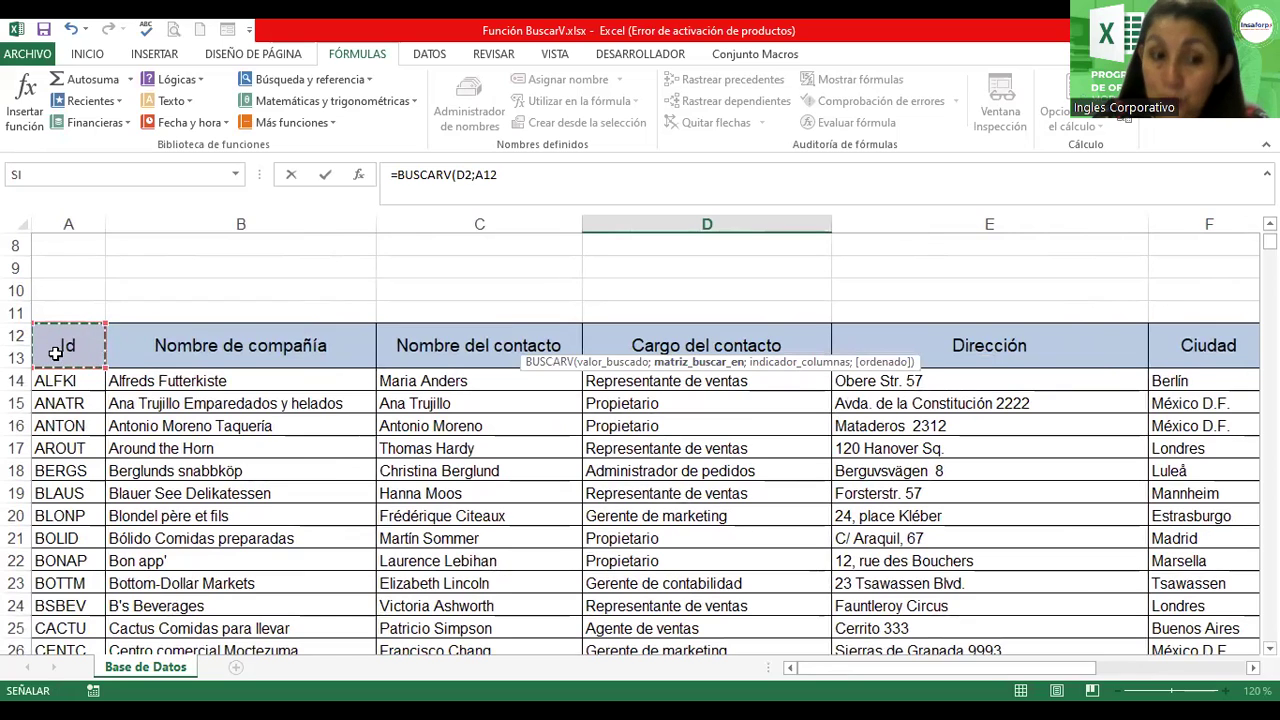
key("shift+Right")
key("shift+Right")
key("shift+Right")
key("shift+Right")
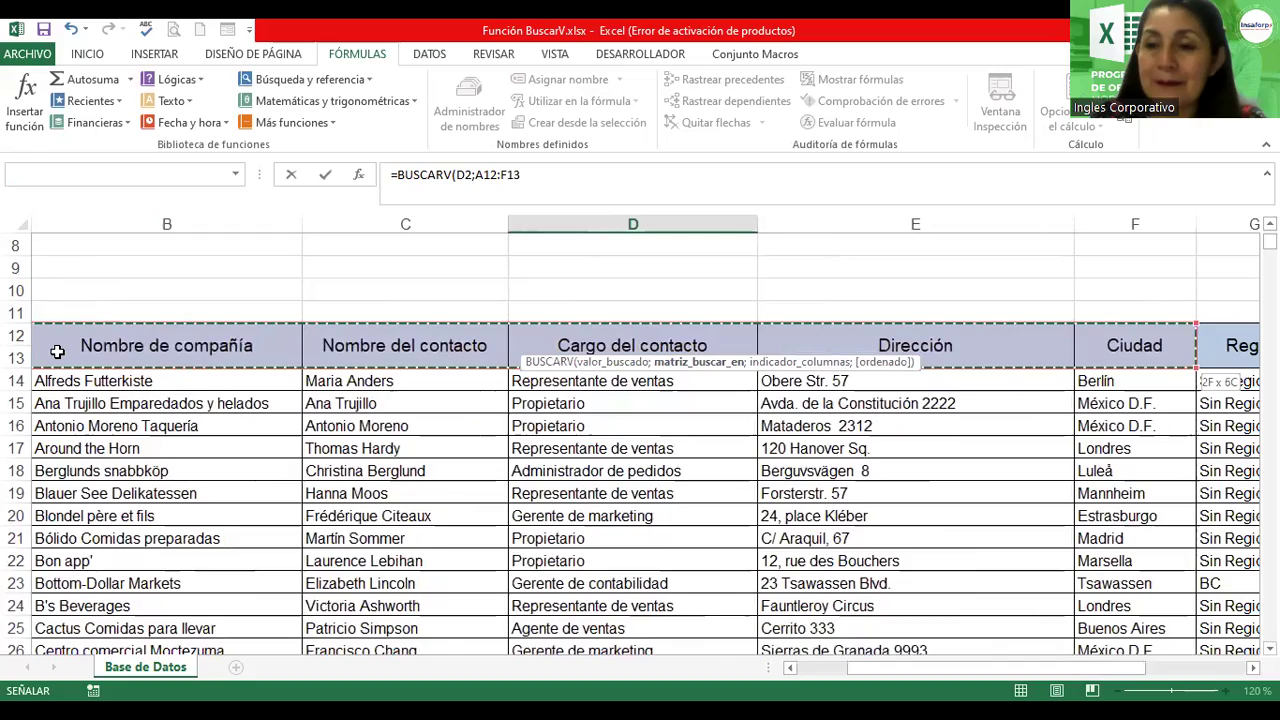
key("shift+Right")
key("shift+Right")
key("shift+Right")
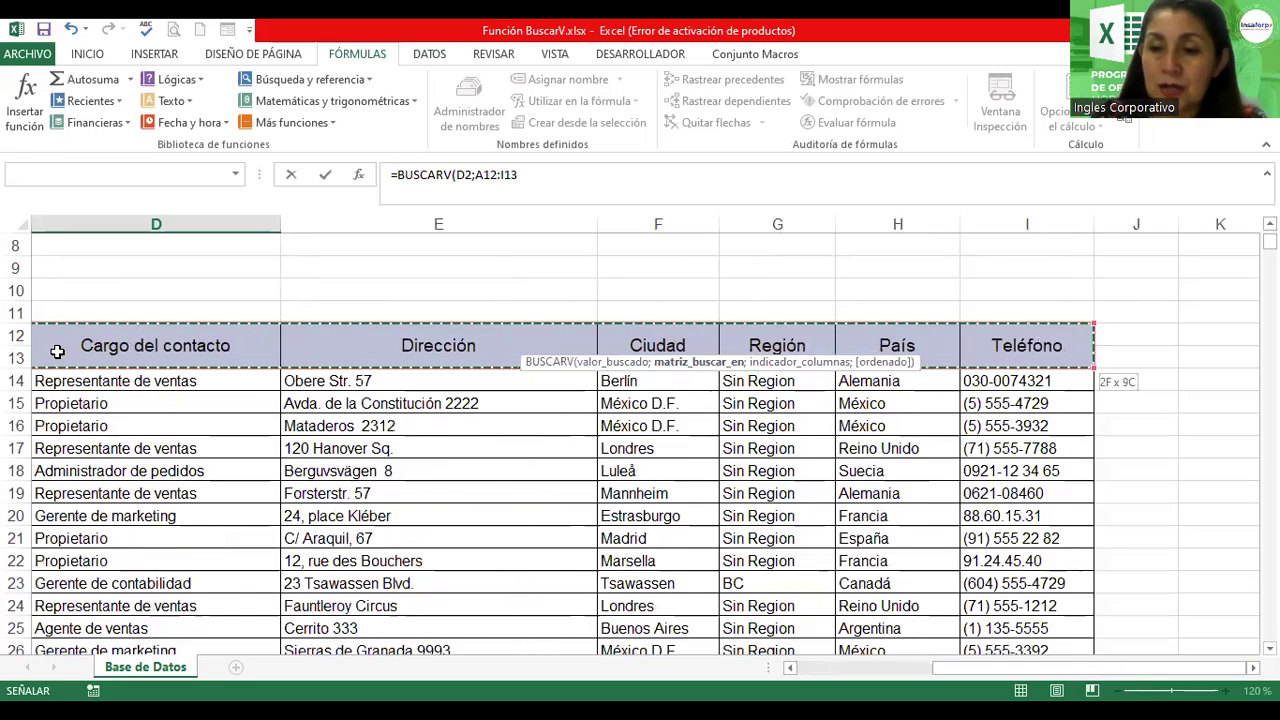
key("shift+Down")
key("shift+Down")
key("shift+Down")
key("shift+Down")
key("shift+Down")
key("shift+Down")
key("shift+Down")
key("shift+Down")
key("shift+Down")
key("shift+Down")
key("shift+Down")
key("shift+Down")
key("shift+Down")
key("shift+Down")
key("shift+Down")
key("shift+Down")
key("shift+Down")
key("shift+Down")
key("shift+Down")
key("shift+Down")
key("shift+Down")
key("shift+Down")
key("shift+Down")
key("shift+Down")
key("shift+Down")
key("shift+Down")
key("shift+Down")
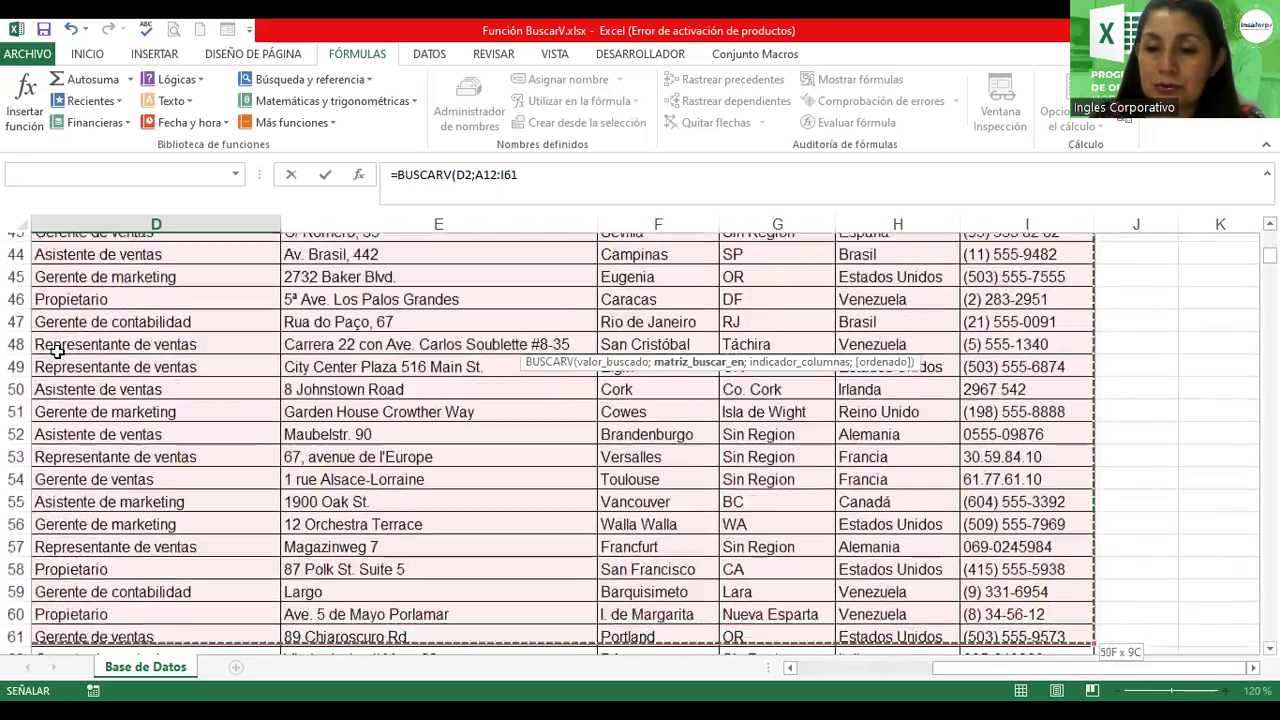
key("shift+Down")
key("shift+Down")
key("shift+Down")
key("shift+Down")
key("shift+Down")
key("shift+Down")
key("shift+Down")
key("shift+Down")
key("shift+Down")
key("shift+Down")
key("shift+Down")
key("shift+Down")
key("shift+Down")
key("shift+Down")
key("shift+Down")
key("shift+Down")
key("shift+Down")
key("shift+Down")
key("shift+Down")
key("shift+Down")
key("shift+Down")
key("shift+Down")
key("shift+Down")
key("shift+Down")
key("shift+Down")
key("shift+Down")
key("shift+Down")
key("shift+Down")
key("shift+Down")
key("shift+Down")
key("shift+Down")
key("shift+Down")
key("shift+Down")
key("shift+Down")
key("shift+Down")
key("shift+Down")
key("shift+Down")
key("shift+Down")
key("shift+Down")
key("shift+Down")
key("shift+Down")
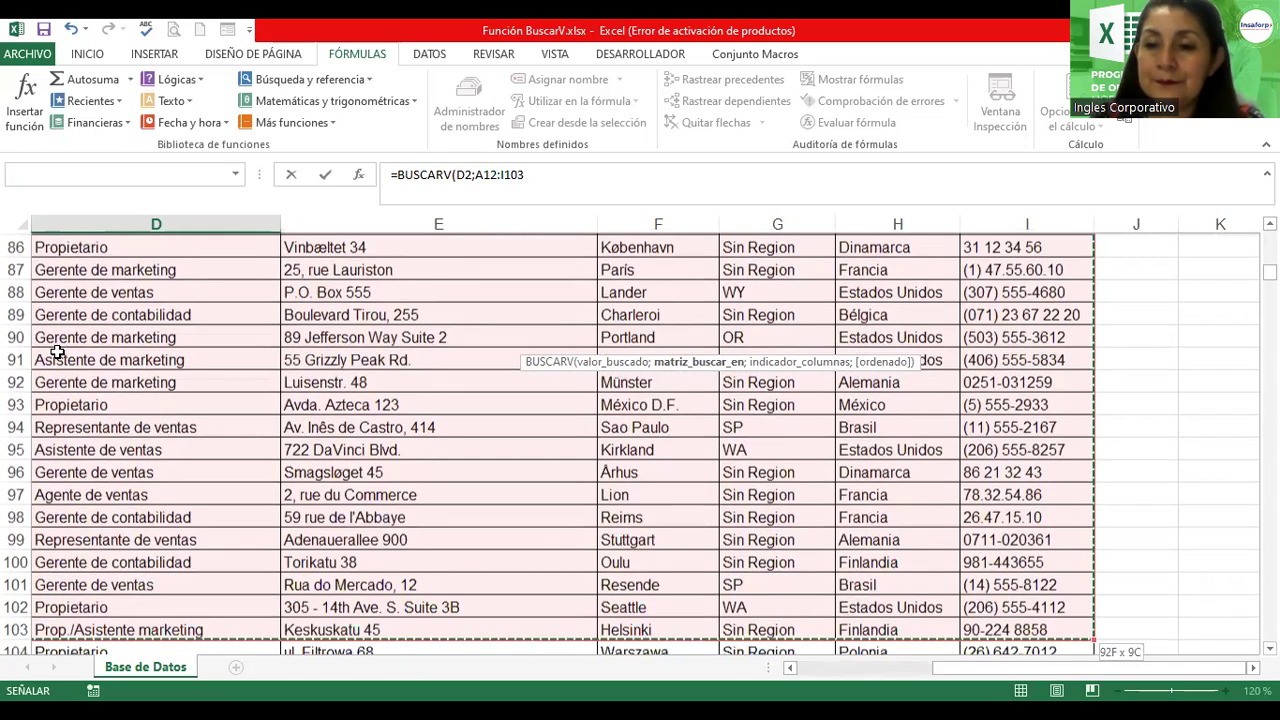
key("ctrl+shift+Down")
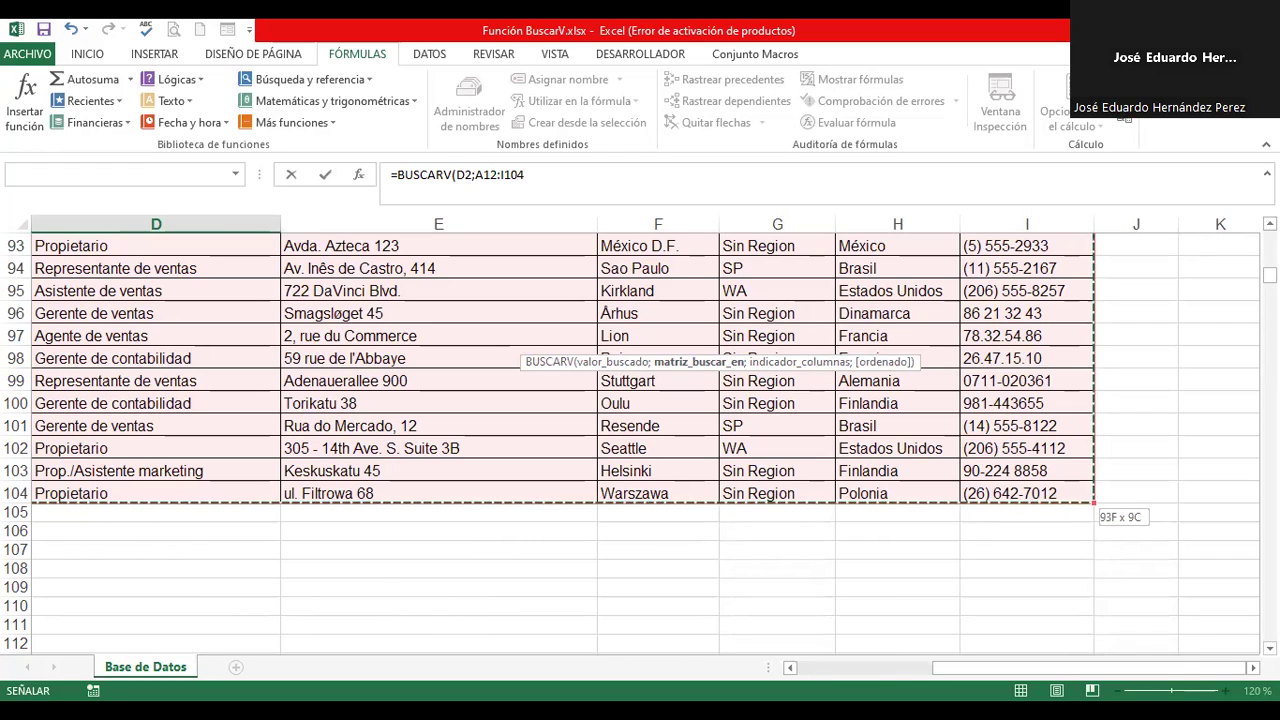
key("ctrl+BackSpace")
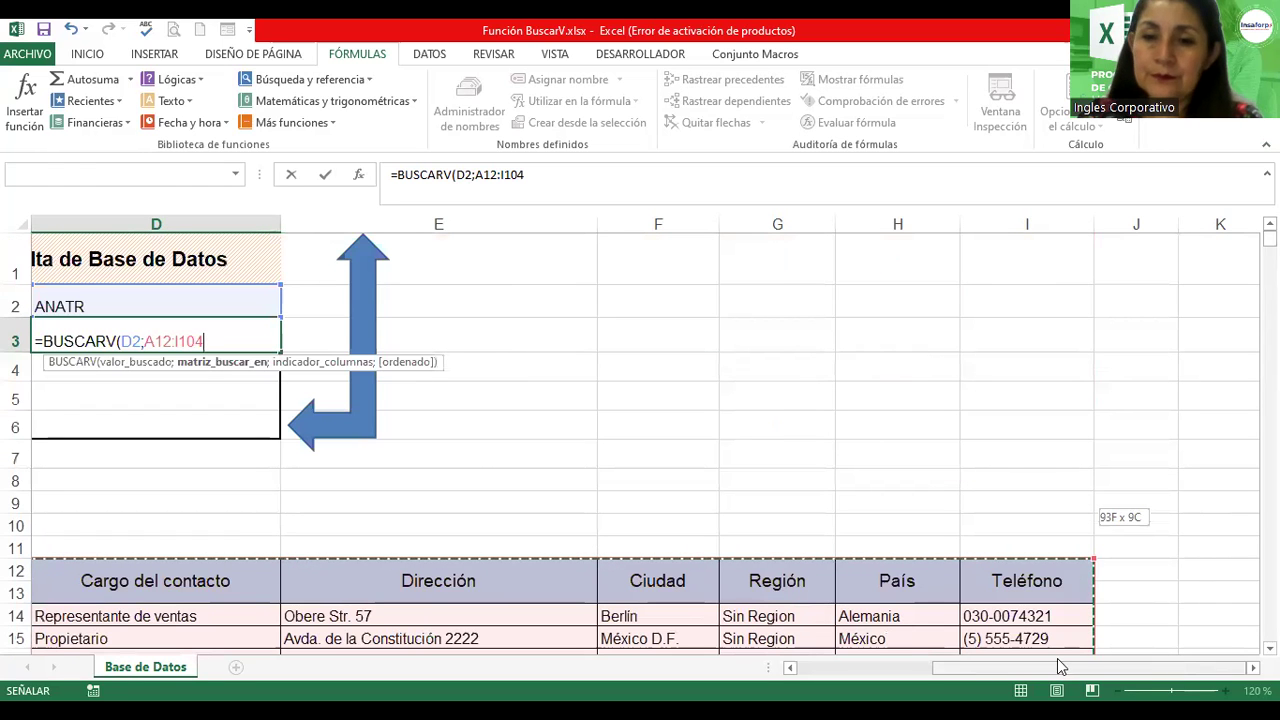
left_click_drag(1165, 673, 1058, 665)
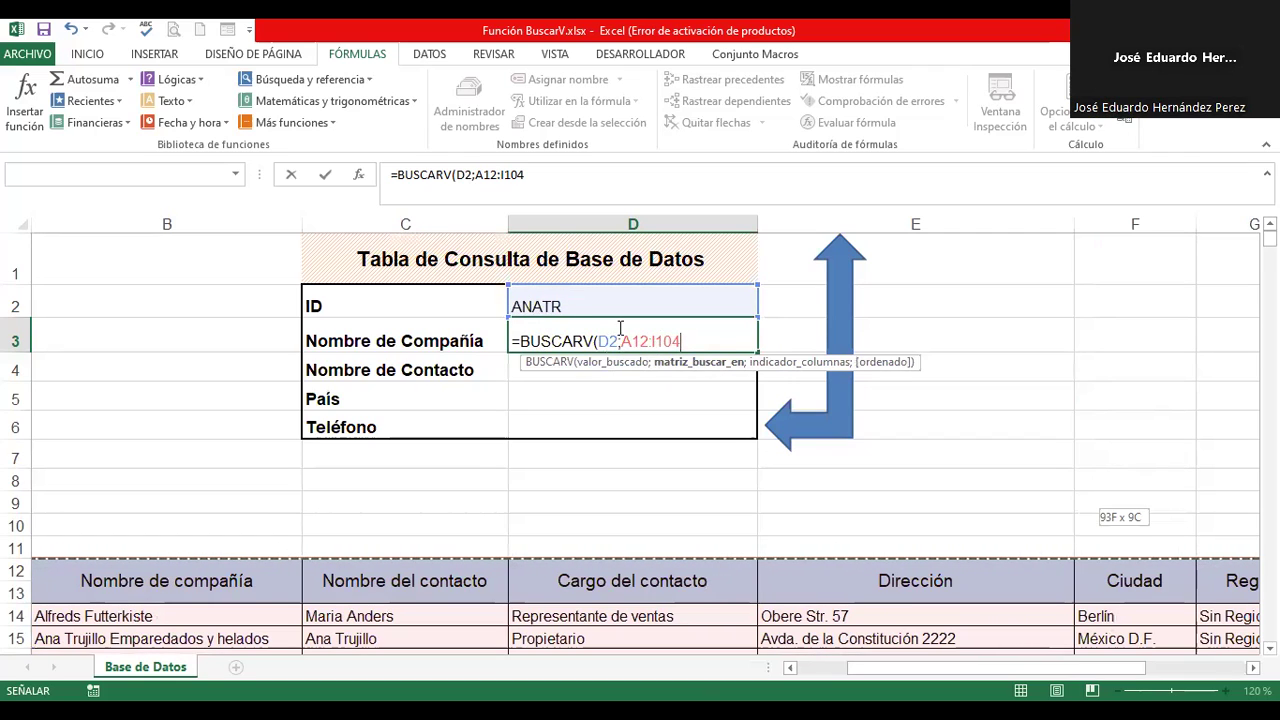
left_click(698, 338)
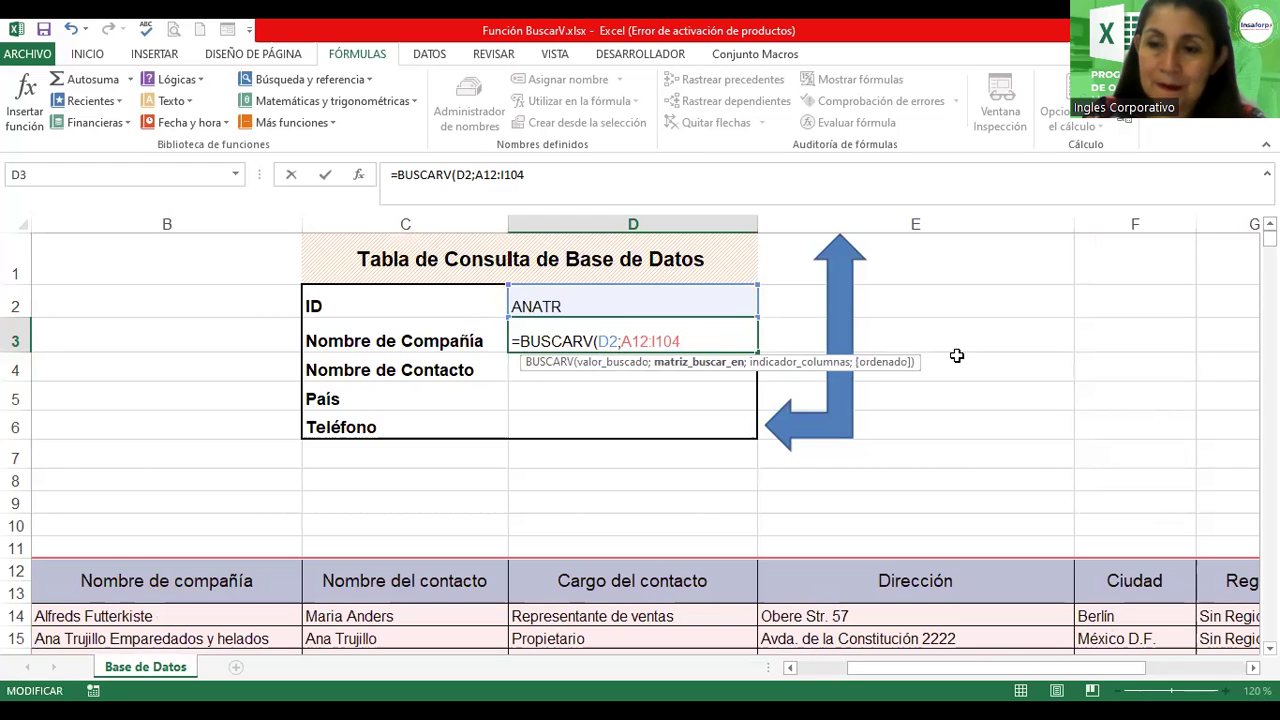
scroll(785, 238, "down", 2)
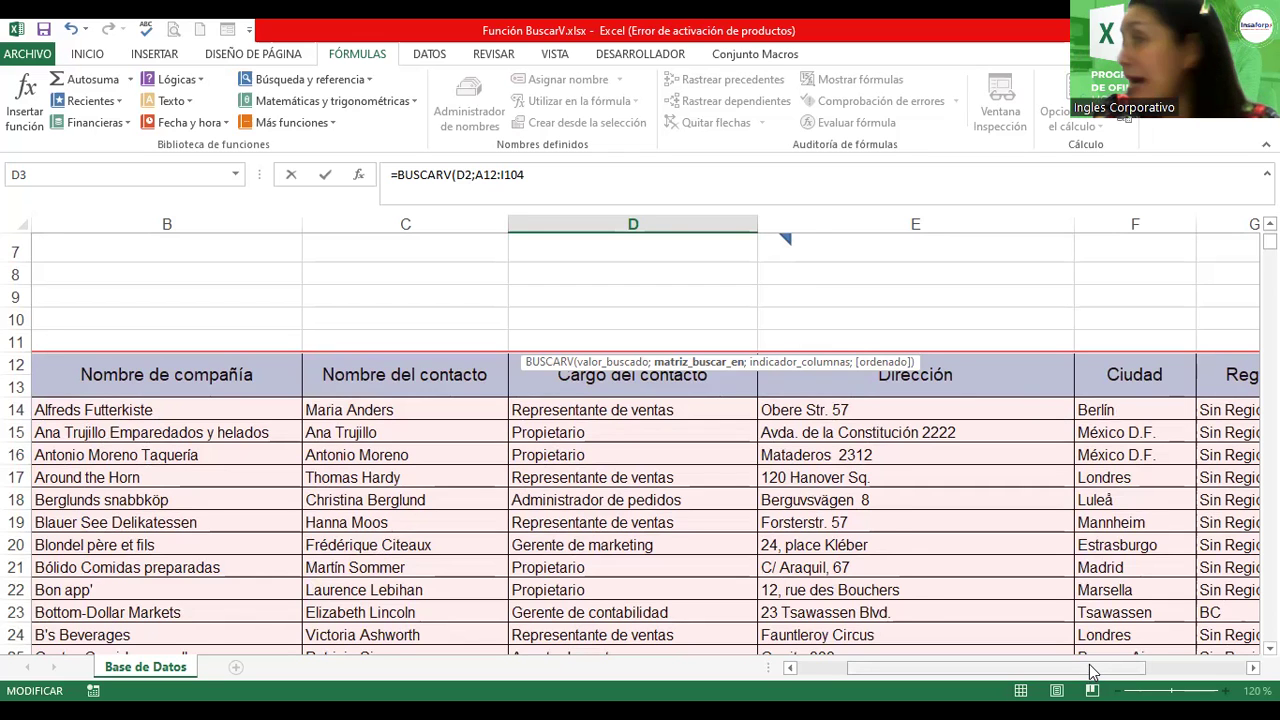
left_click_drag(1089, 664, 1017, 672)
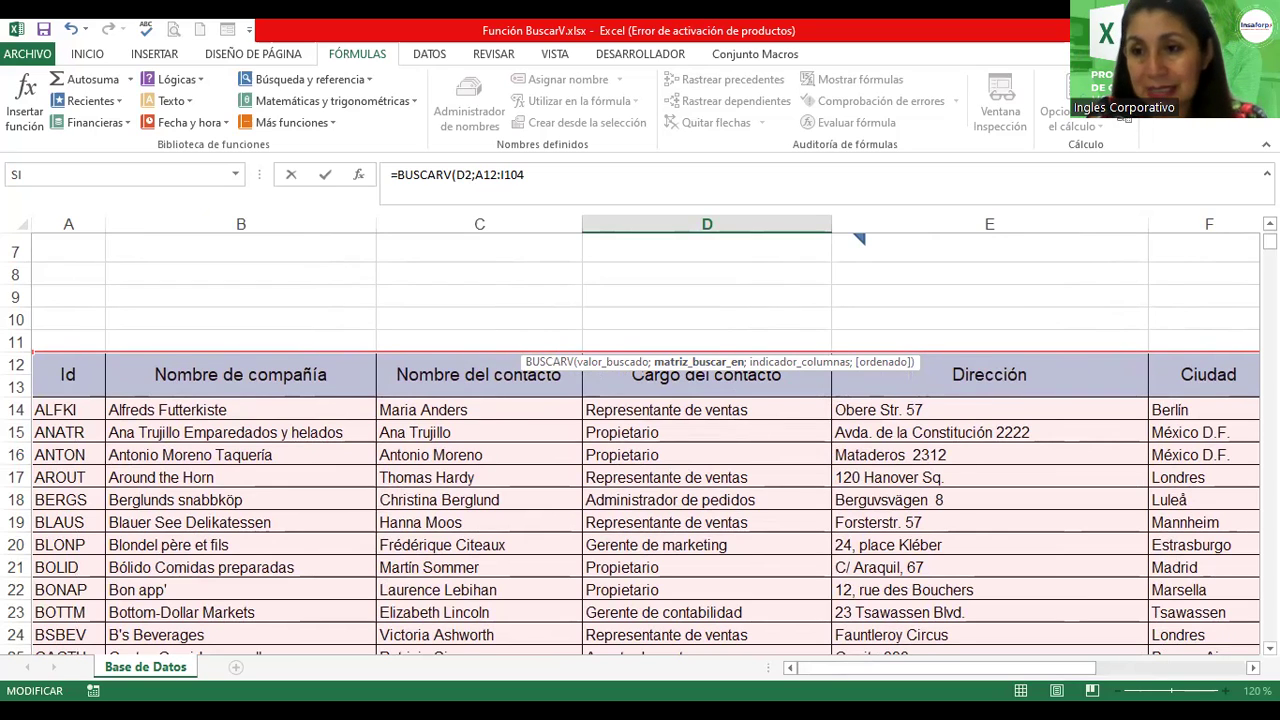
scroll(640, 440, "up", 2)
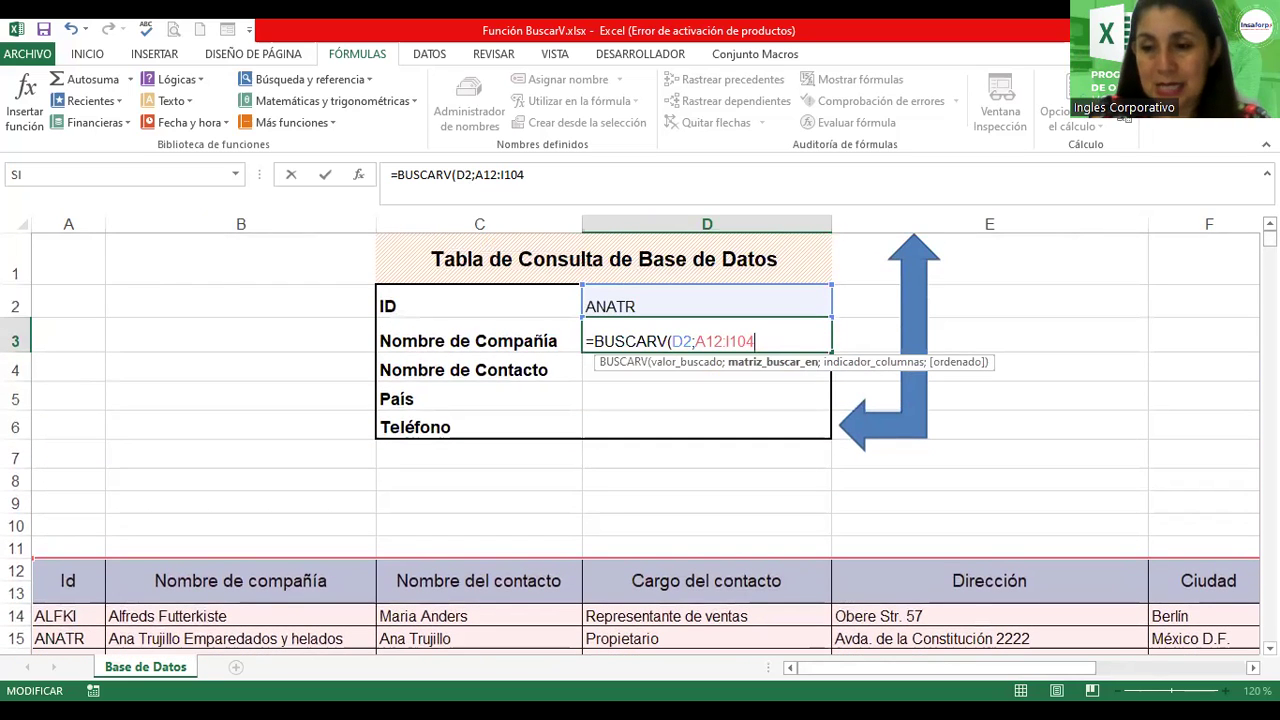
scroll(218, 620, "down", 2)
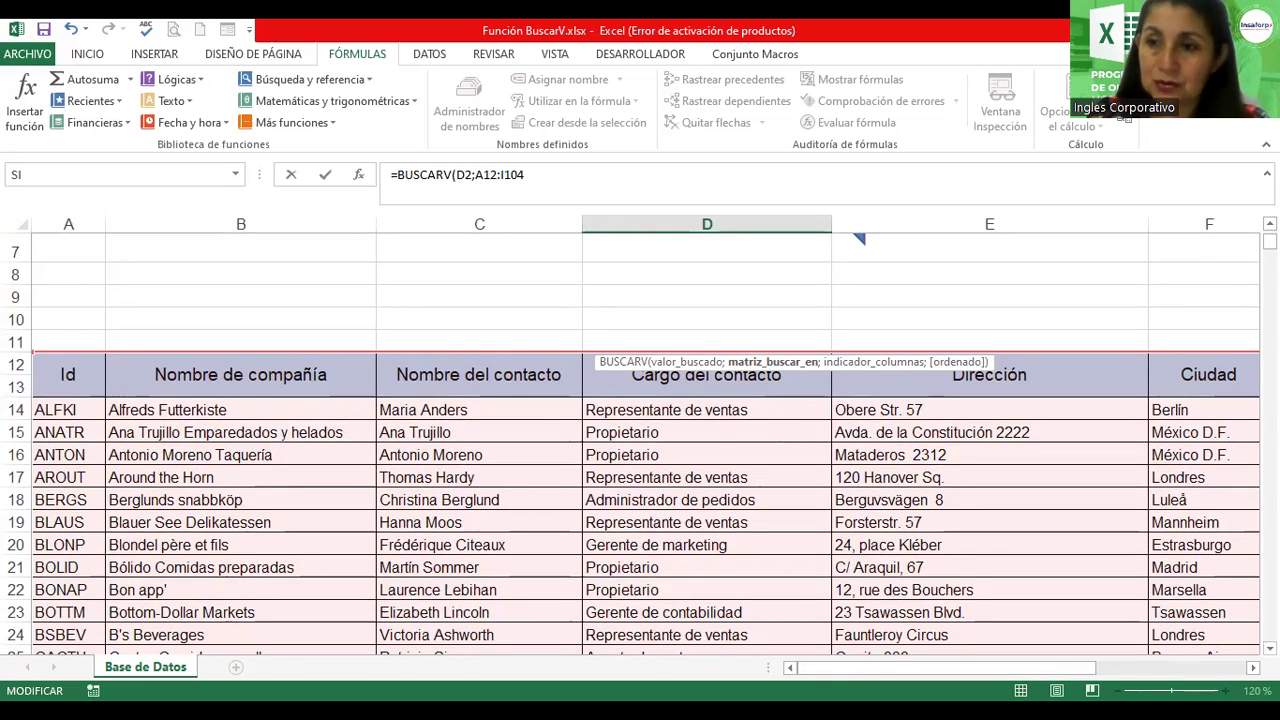
left_click(1269, 224)
scroll(772, 330, "up", 2)
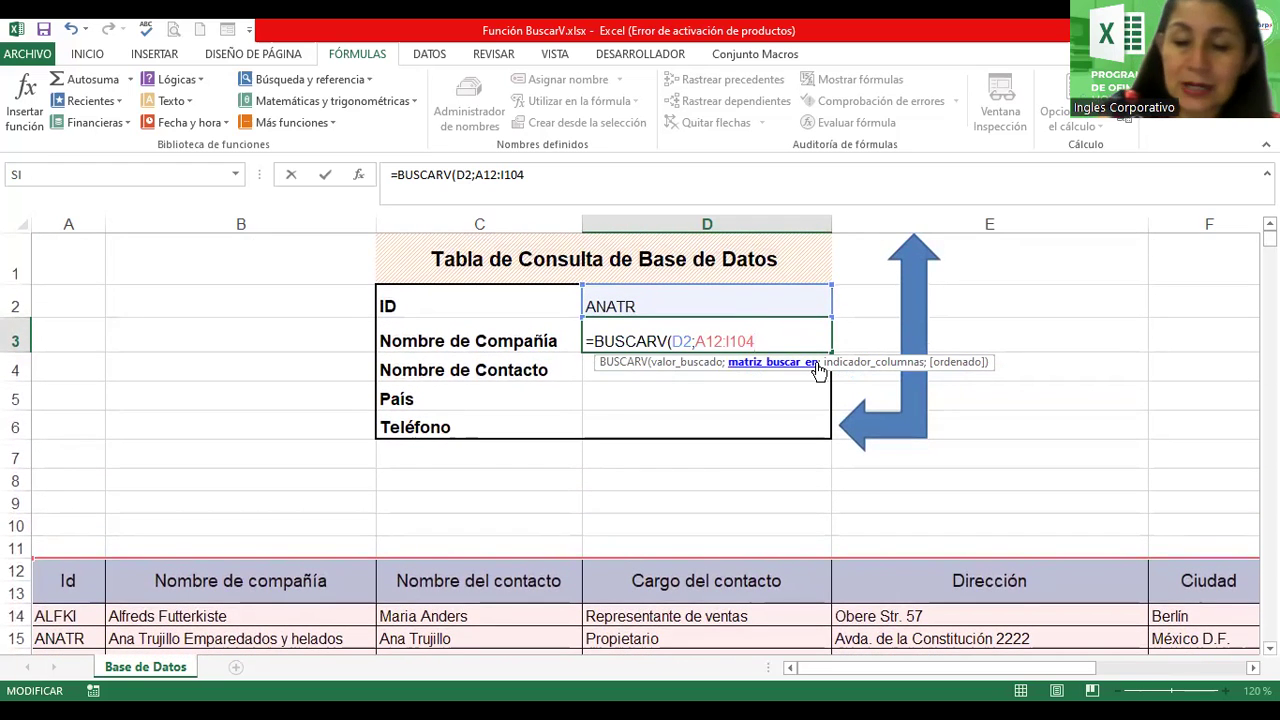
- Complete D3 as =BUSCARV(D2;A12:I104;2;0) so it returns the company name
type(";2")
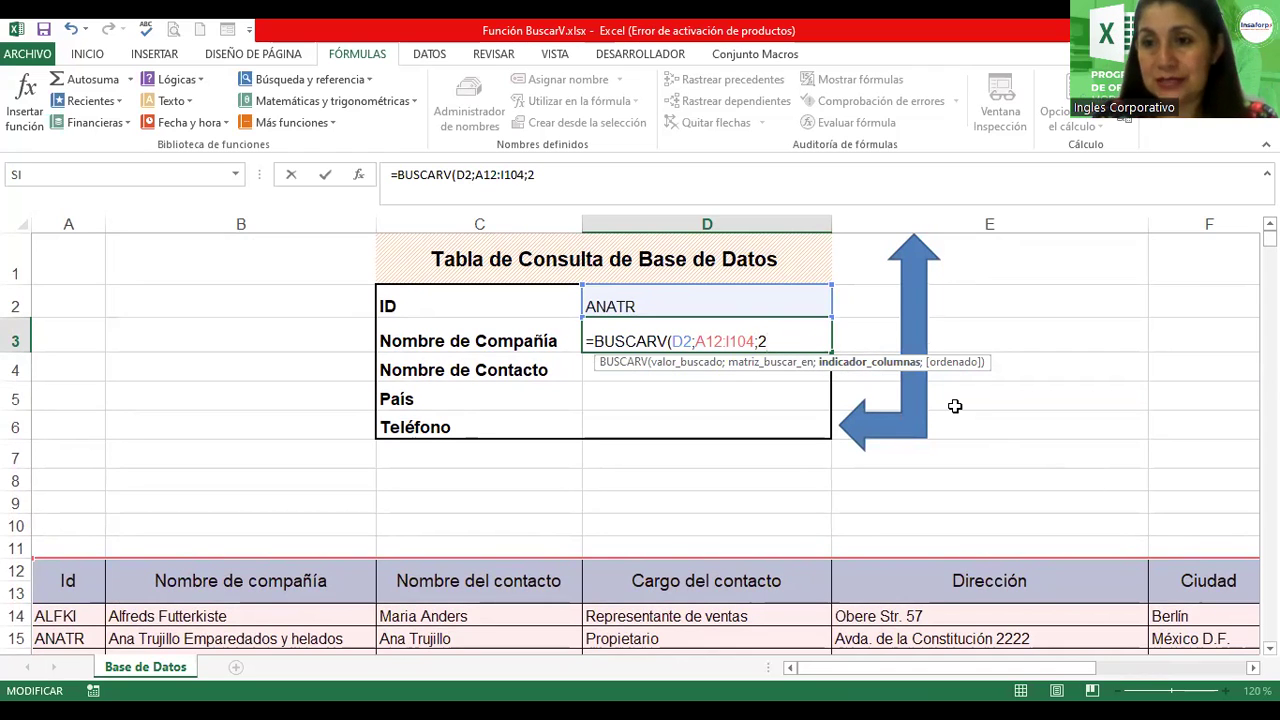
type(";")
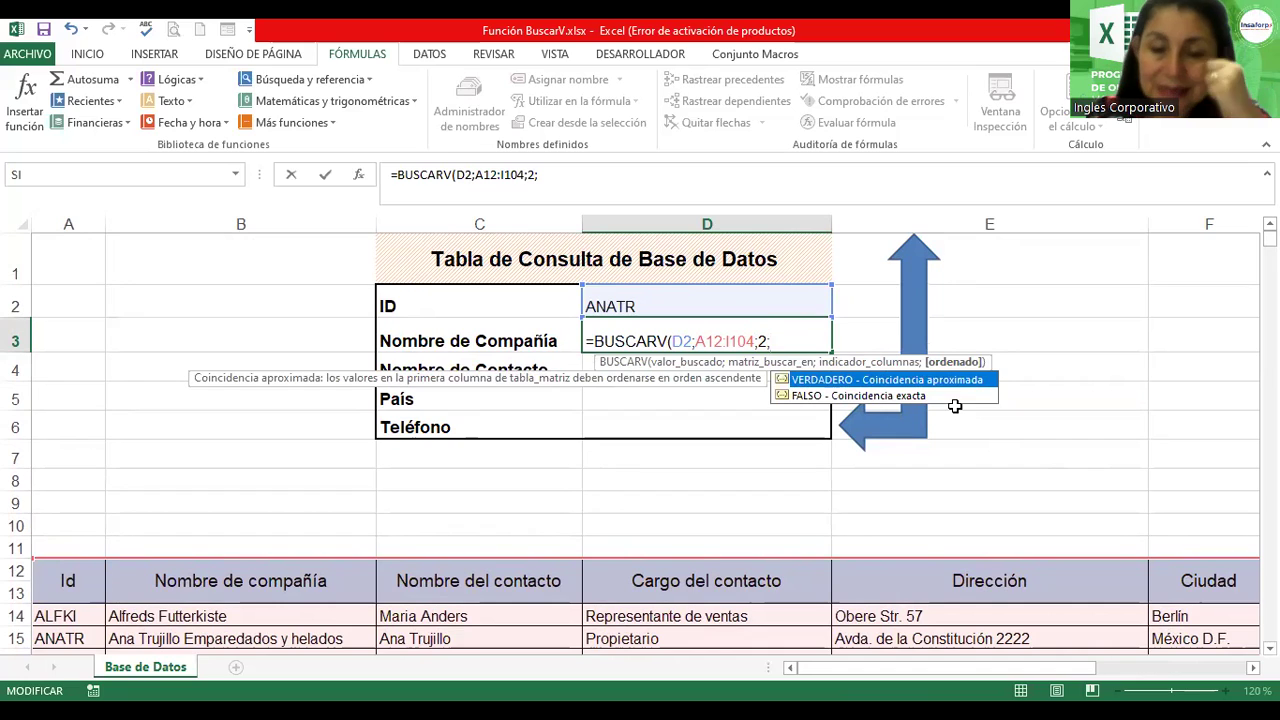
type("0")
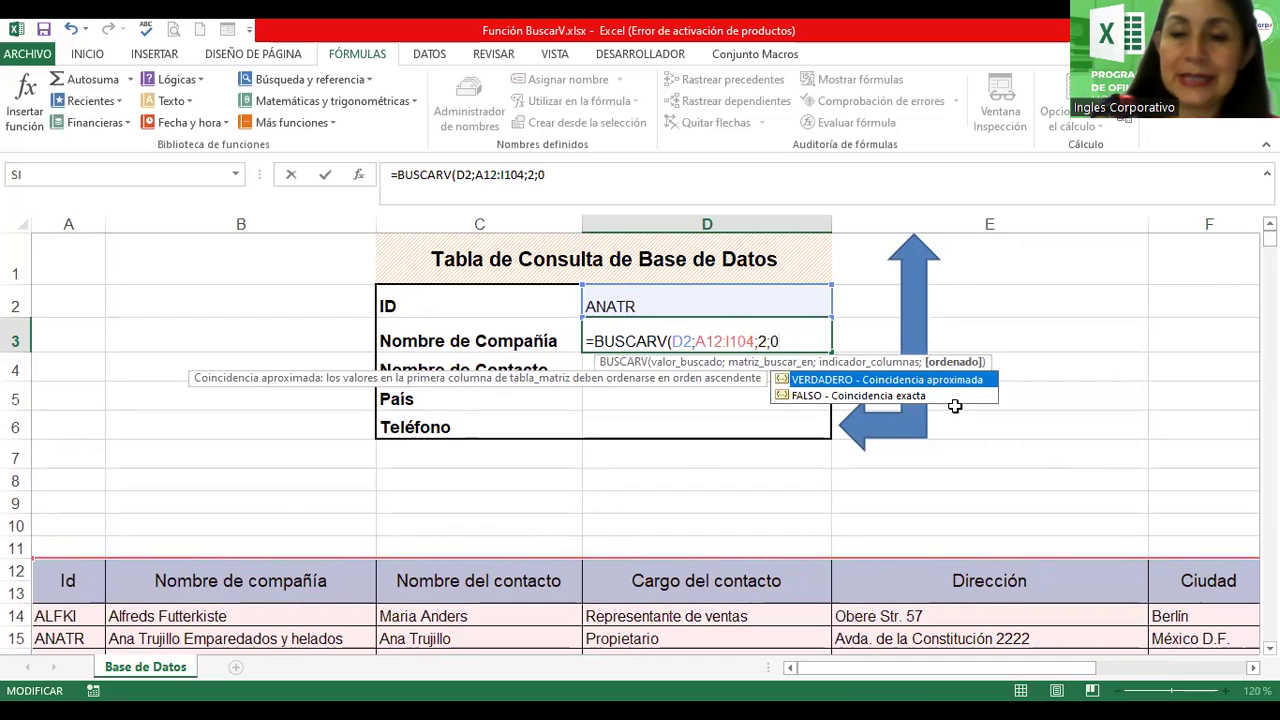
type(")")
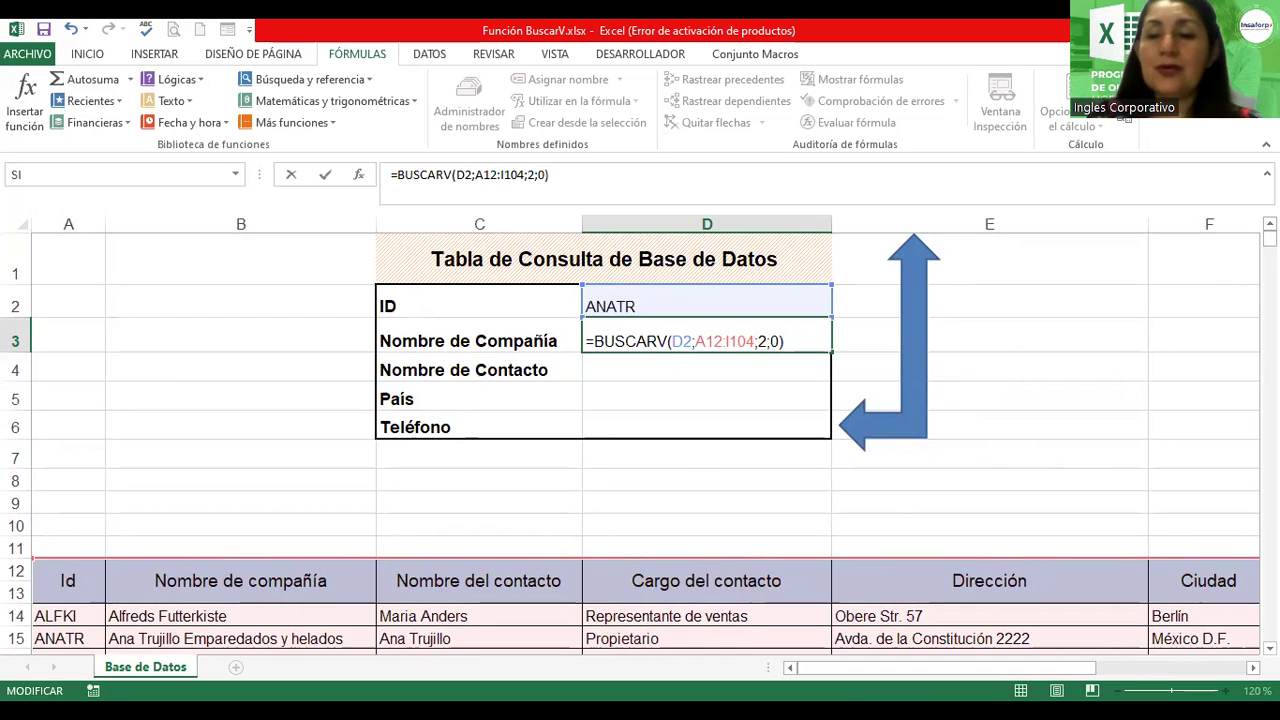
scroll(634, 455, "down", 1)
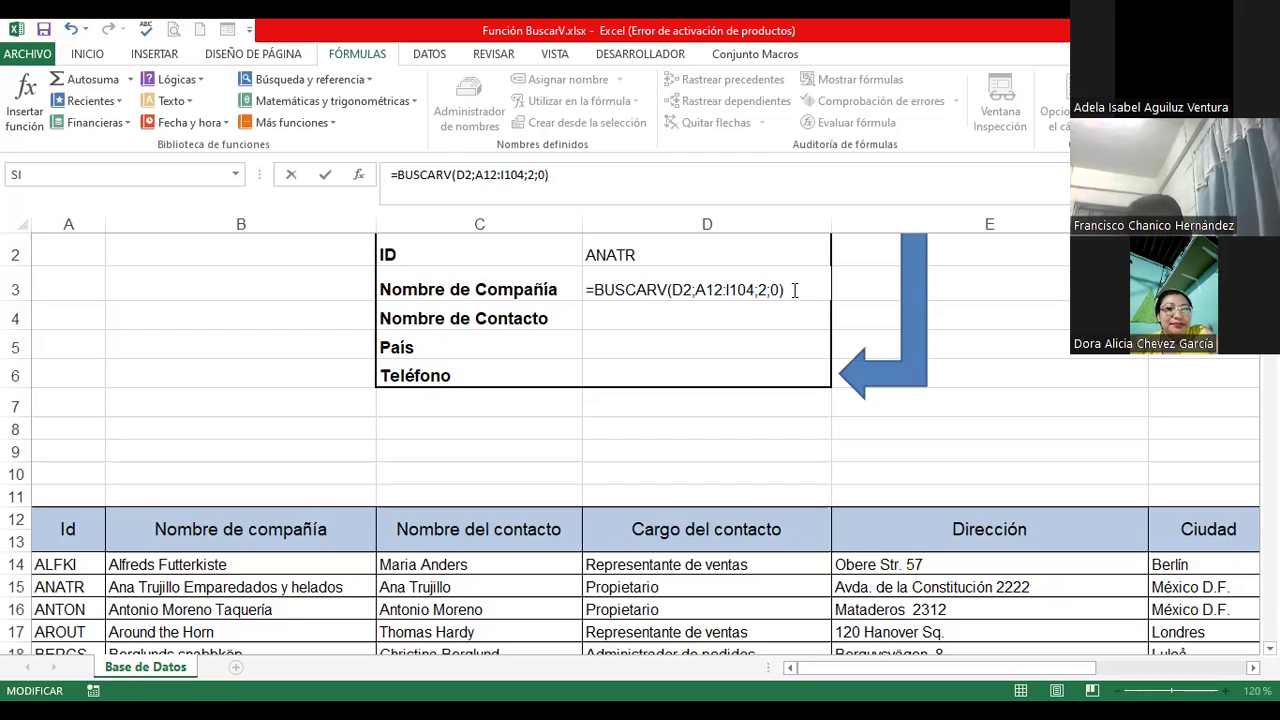
key("Return")
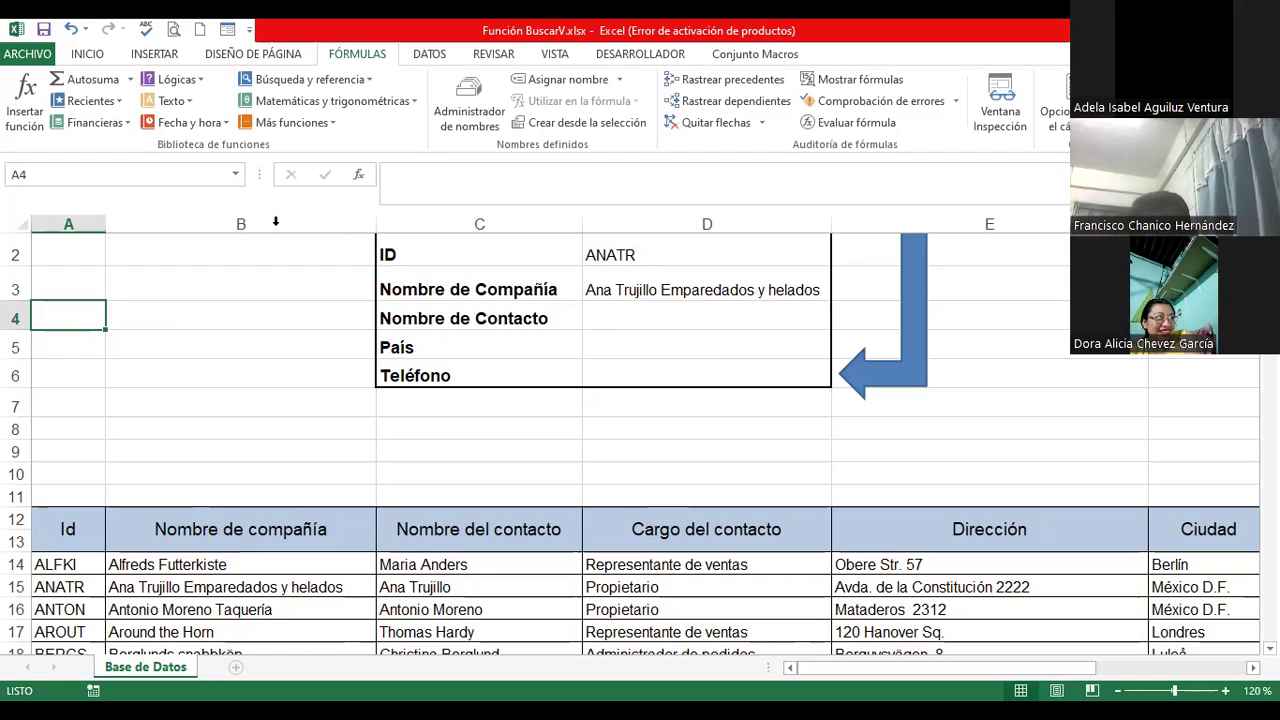
- In D4, start =BUSCARV(D2; using the ID in D2 as the lookup value
left_click(625, 318)
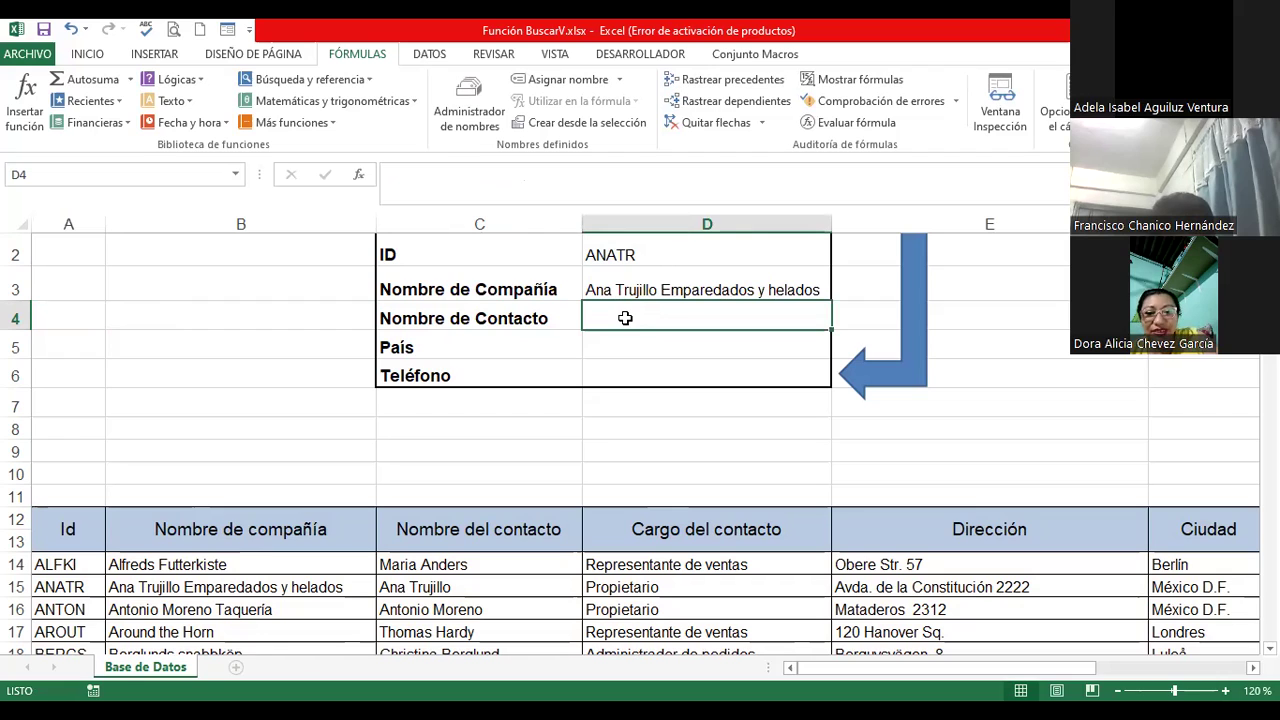
type("=B")
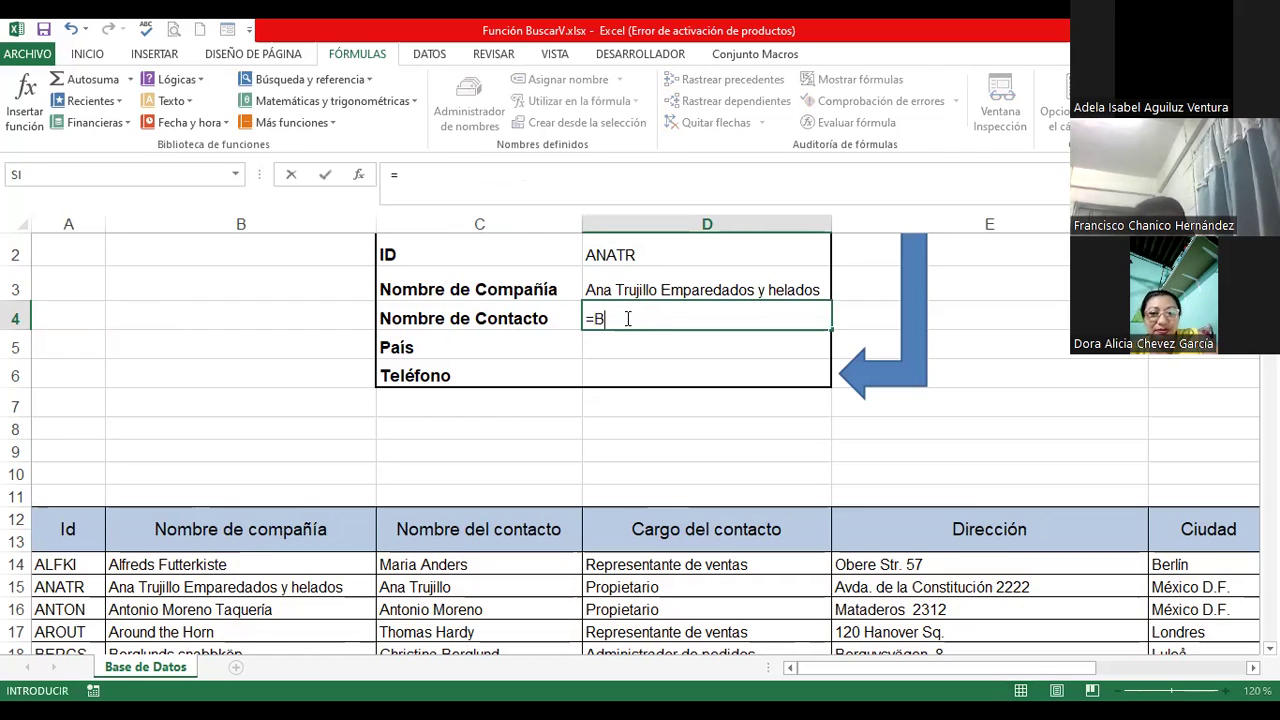
type("USCAR")
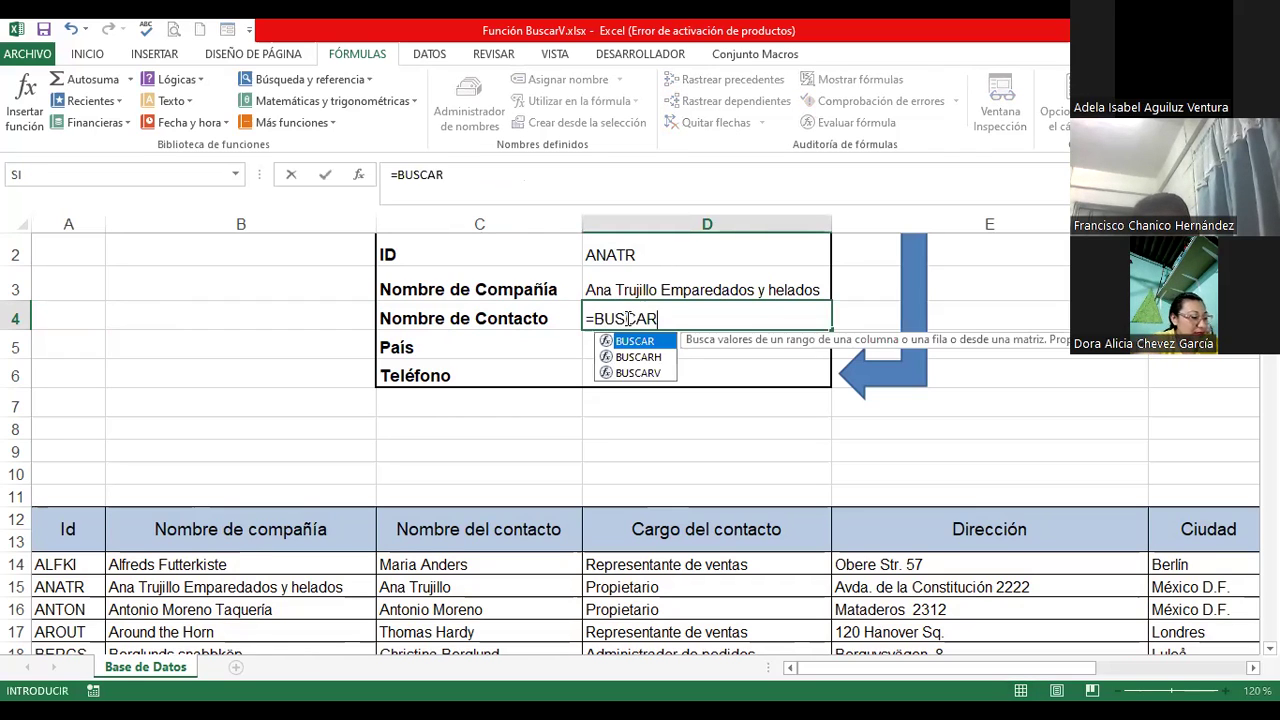
type("V(")
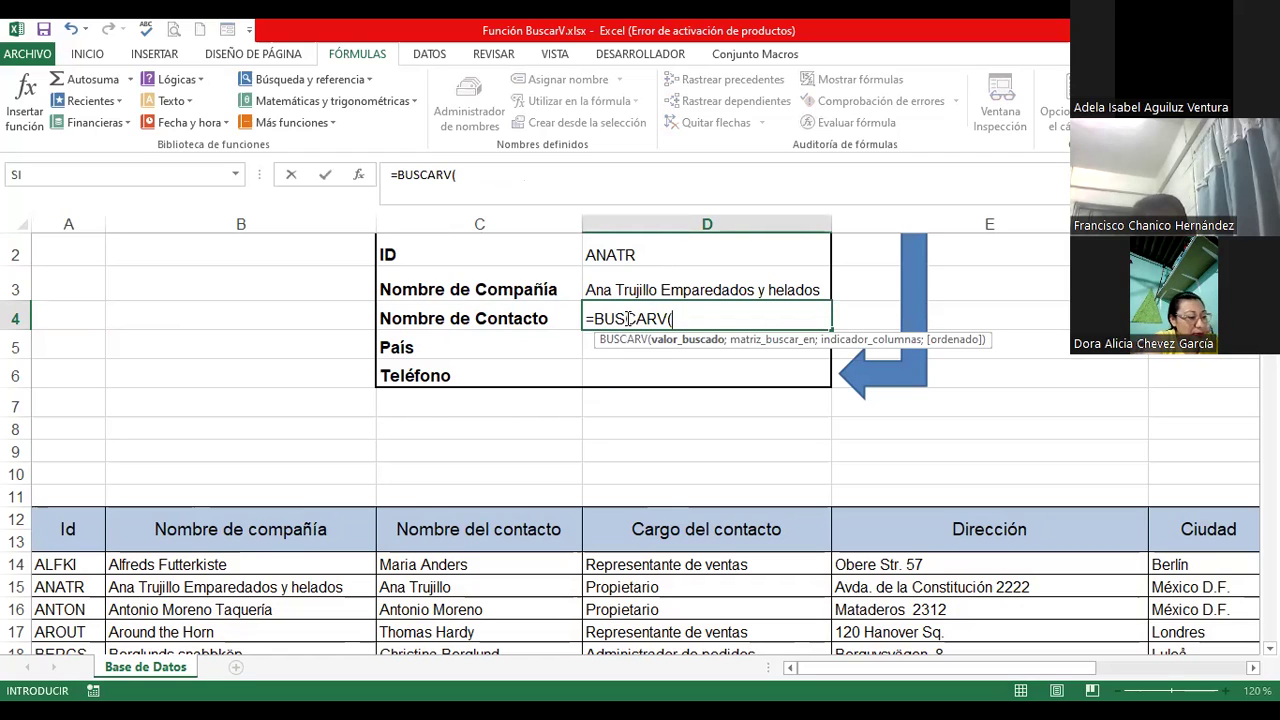
left_click(634, 250)
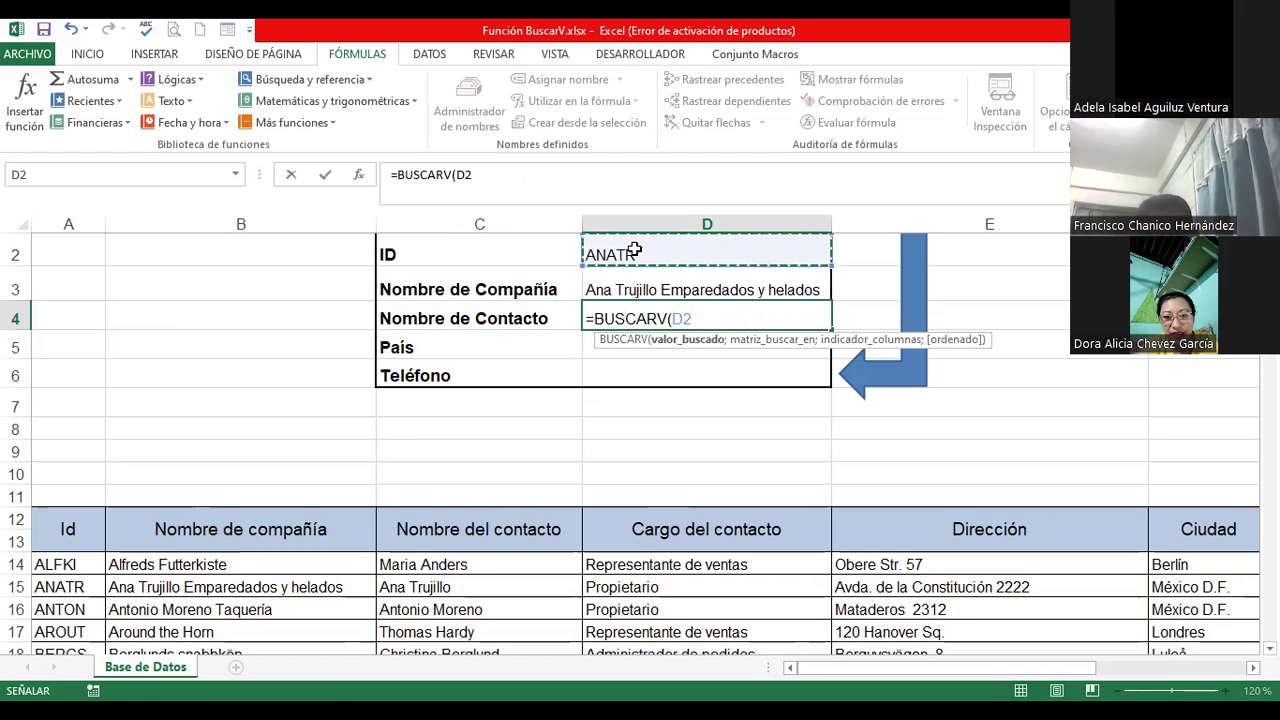
type(";")
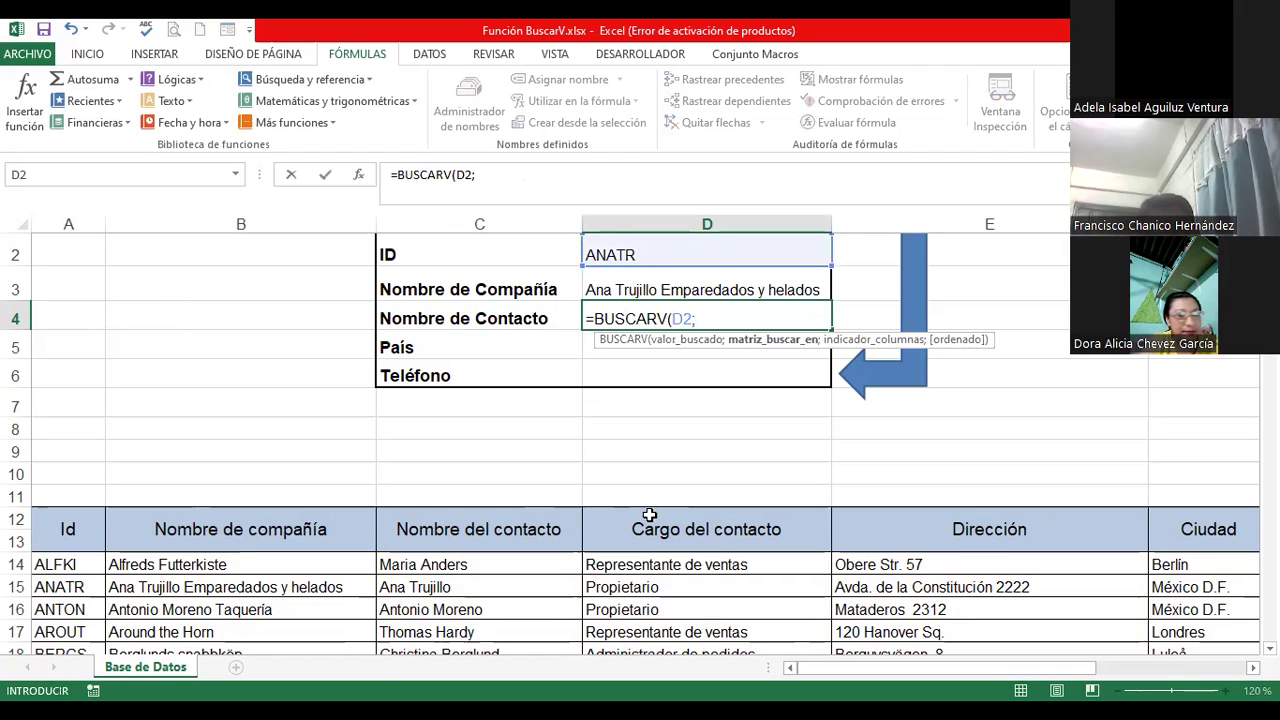
- Select A12:I104 as the table array for D4's BUSCARV formula
left_click(66, 530)
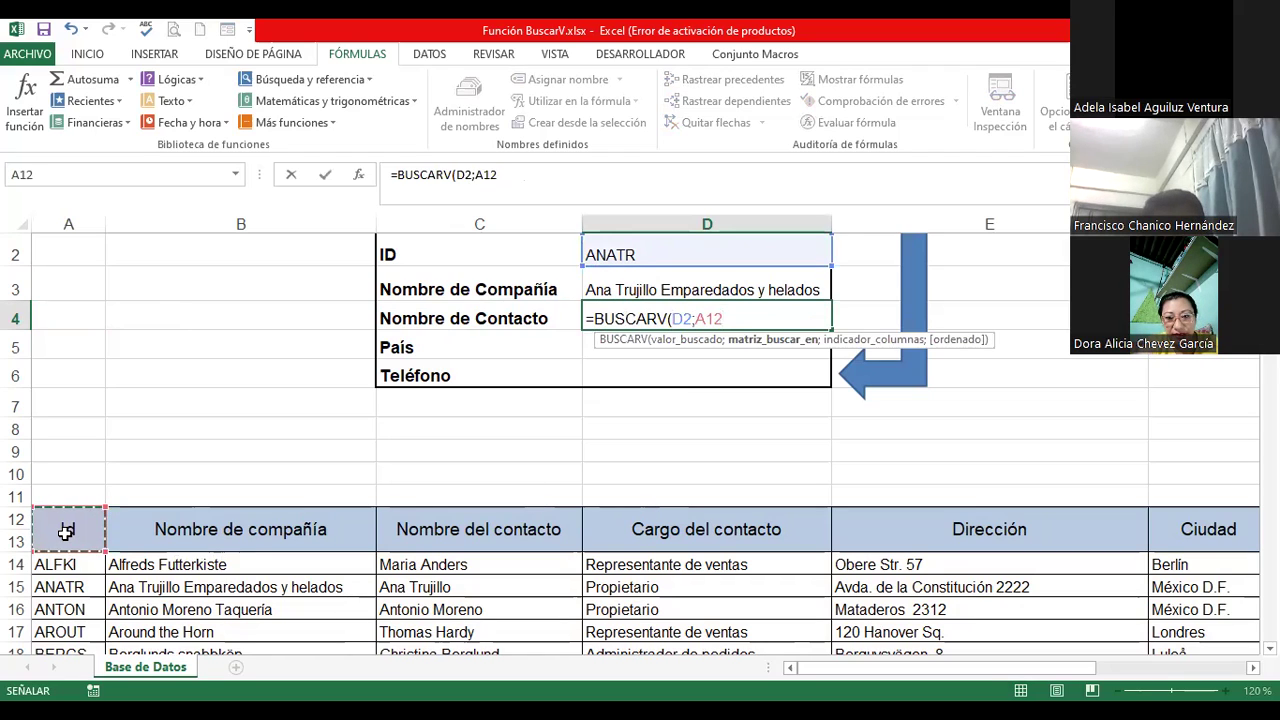
key("shift+Right")
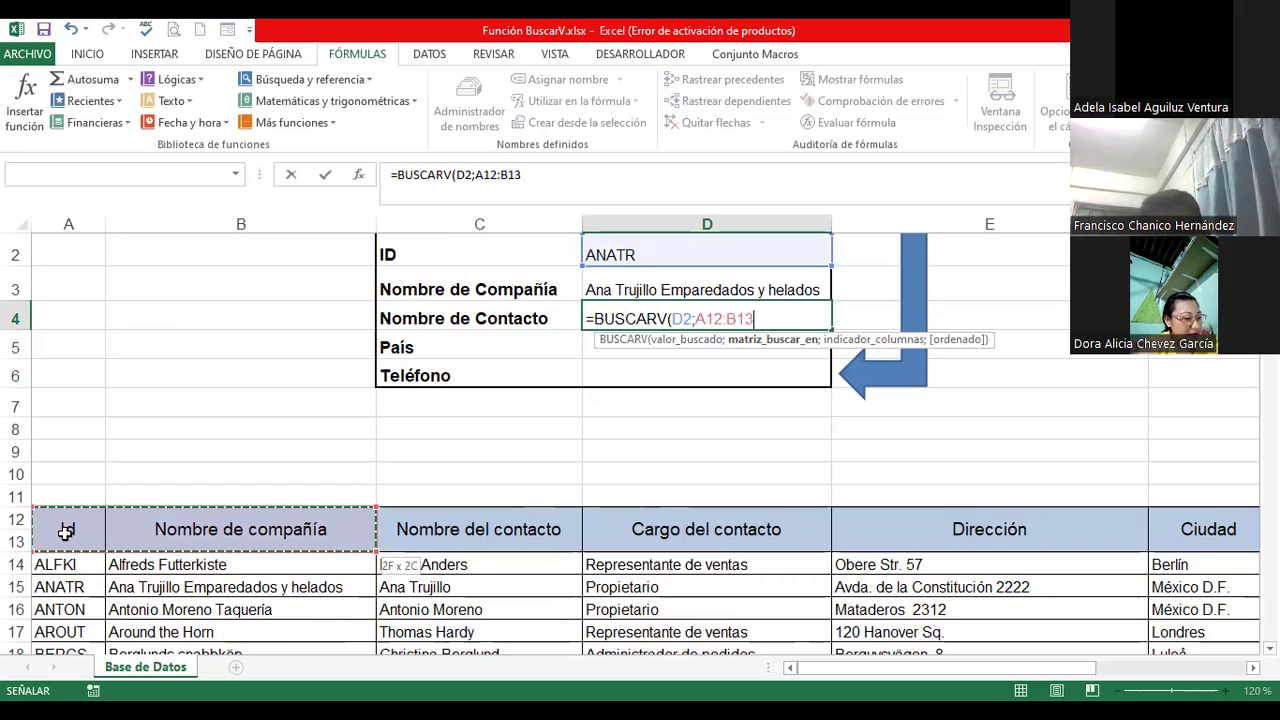
key("ctrl+shift+Right")
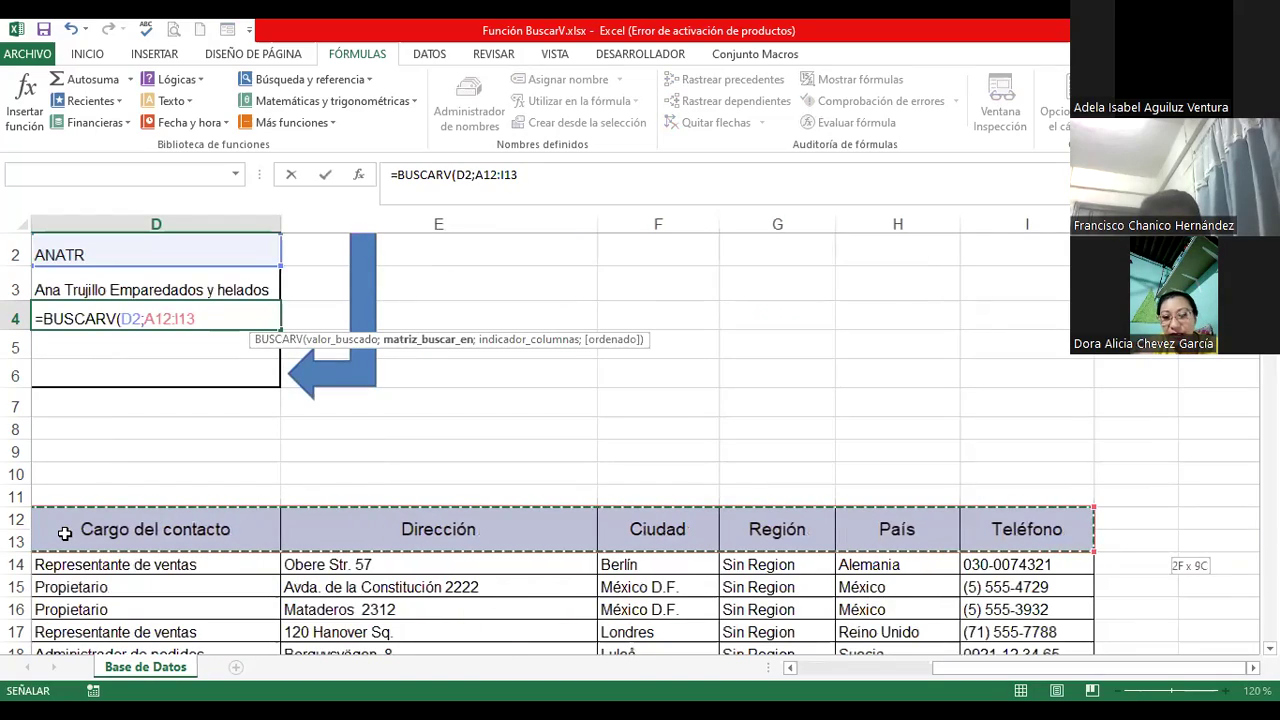
key("shift+Down")
key("shift+Down")
key("shift+Down")
key("shift+Down")
key("shift+Down")
key("shift+Down")
key("shift+Down")
key("shift+Down")
key("shift+Down")
key("shift+Down")
key("shift+Down")
key("shift+Down")
key("shift+Down")
key("shift+Down")
key("shift+Down")
key("shift+Down")
key("shift+Down")
key("shift+Down")
key("shift+Down")
key("shift+Down")
key("shift+Down")
key("shift+Down")
key("shift+Down")
key("shift+Down")
key("shift+Down")
key("shift+Down")
key("shift+Down")
key("shift+Down")
key("shift+Down")
key("shift+Down")
key("shift+Down")
key("shift+Down")
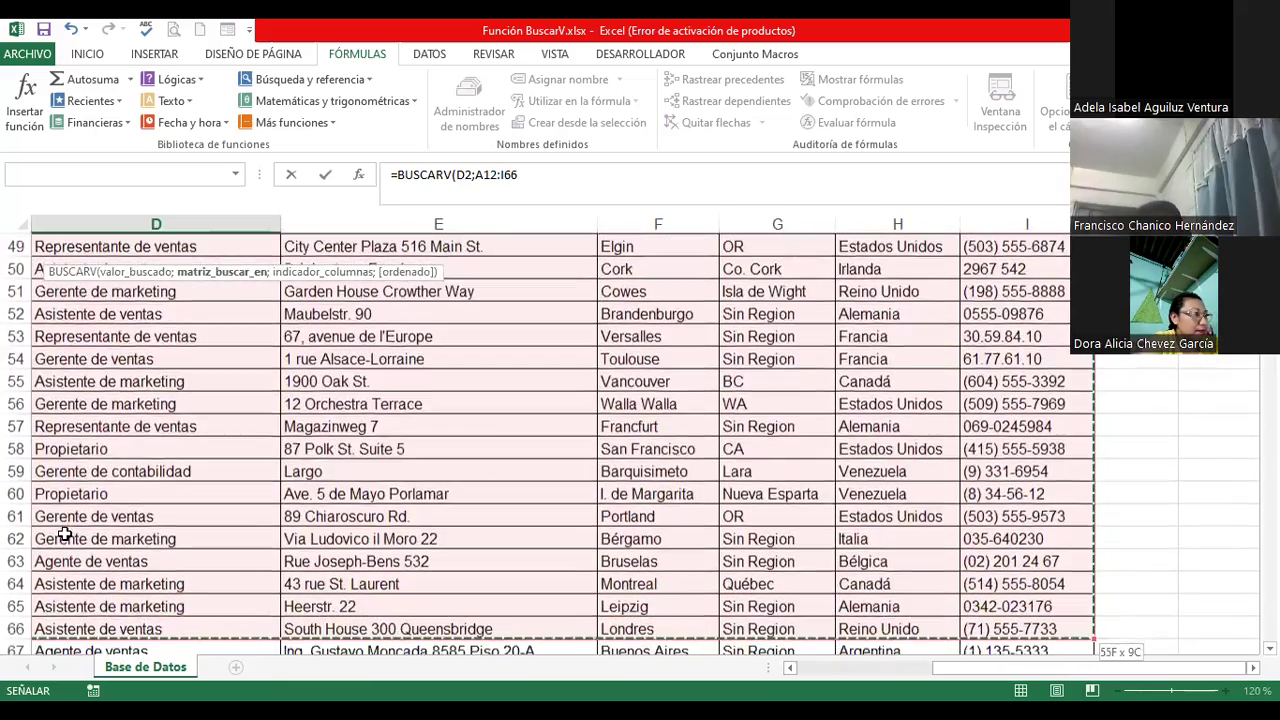
key("shift+Down")
key("shift+Down")
key("shift+Down")
key("shift+Down")
key("shift+Down")
key("shift+Down")
key("shift+Down")
key("shift+Down")
key("shift+Down")
key("shift+Down")
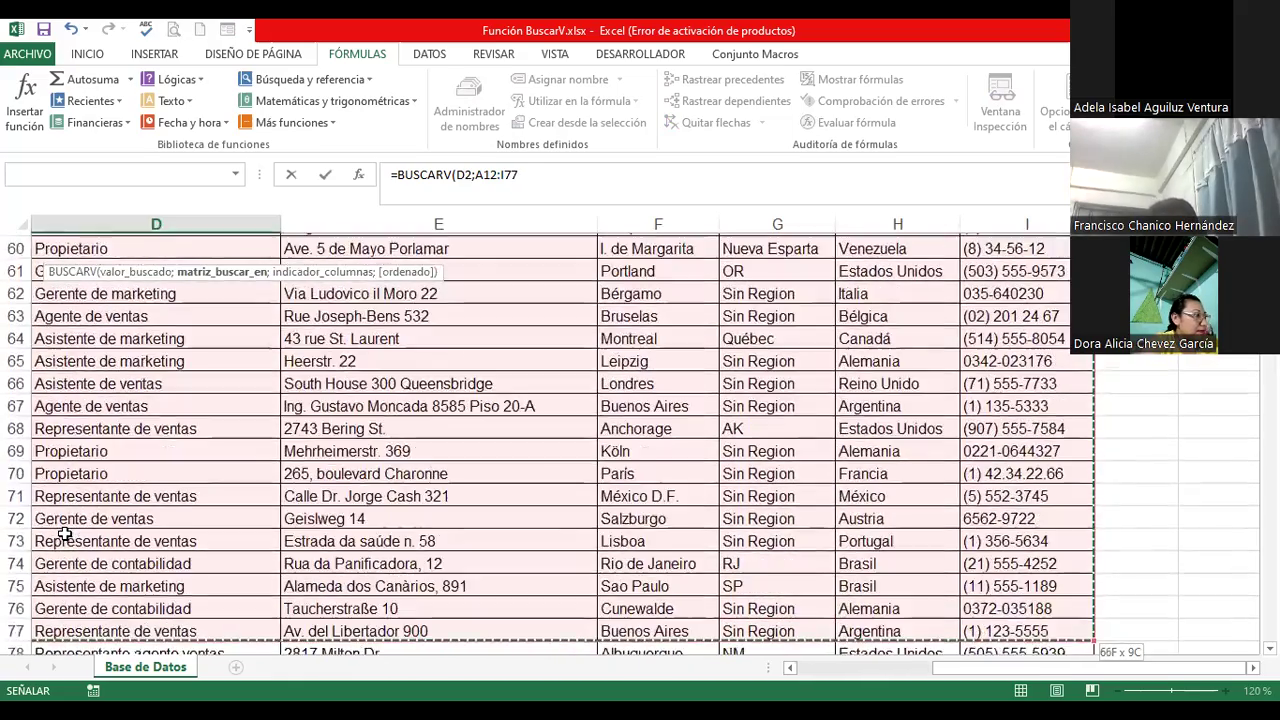
key("shift+Down")
key("shift+Down")
key("shift+Down")
key("shift+Down")
key("shift+Down")
key("shift+Down")
key("shift+Down")
key("shift+Down")
key("shift+Down")
key("shift+Down")
key("shift+Down")
key("shift+Down")
key("shift+Down")
key("shift+Down")
key("shift+Down")
key("shift+Down")
key("shift+Down")
key("shift+Down")
key("shift+Down")
key("shift+Down")
key("shift+Down")
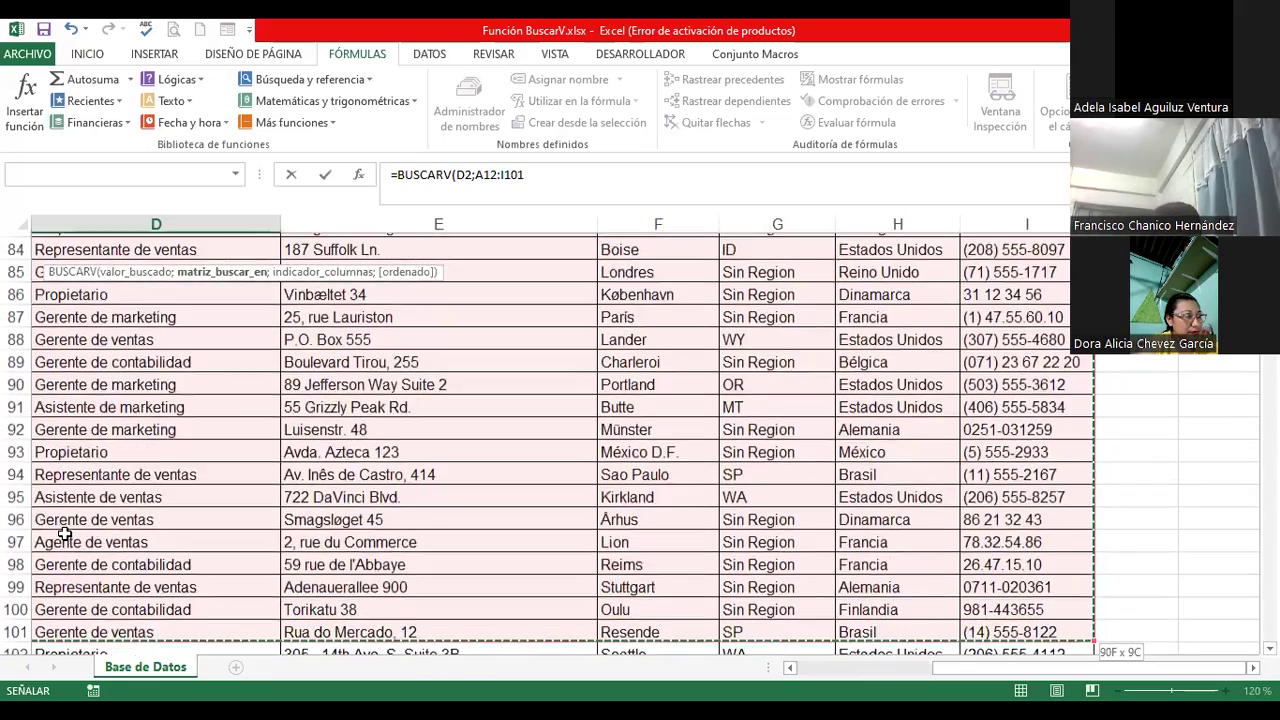
key("shift+Down")
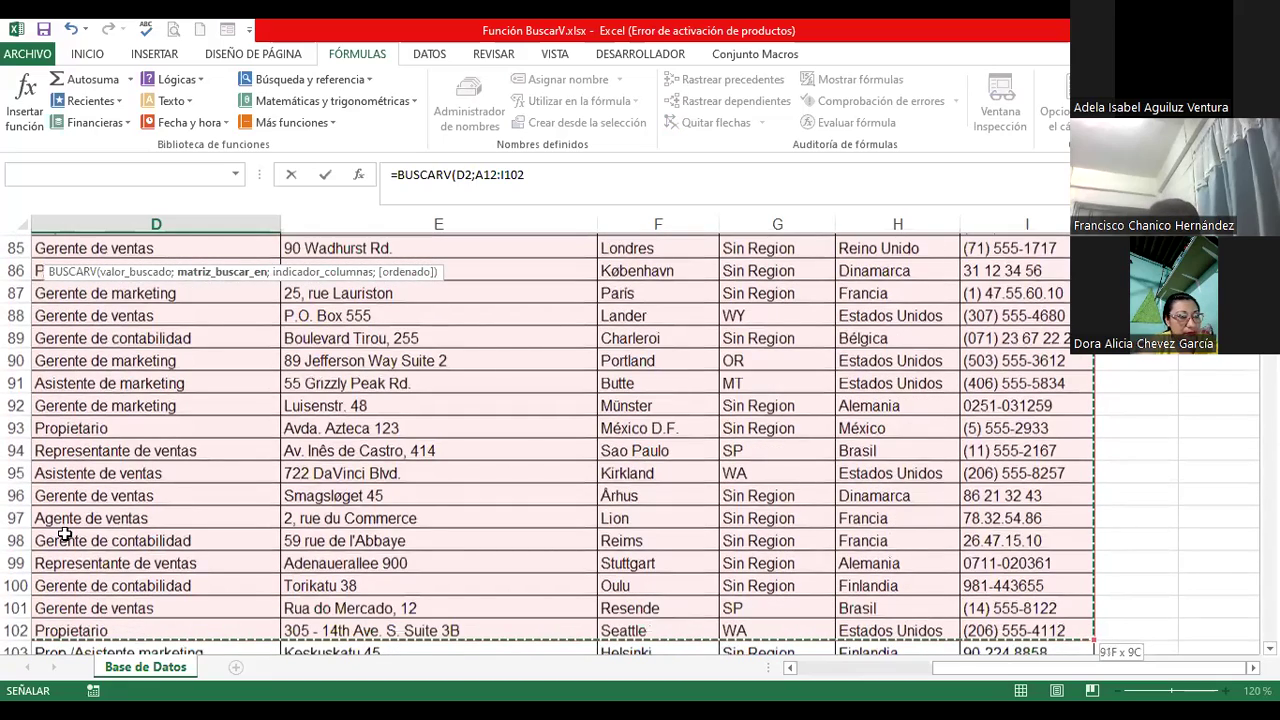
key("ctrl+shift+Down")
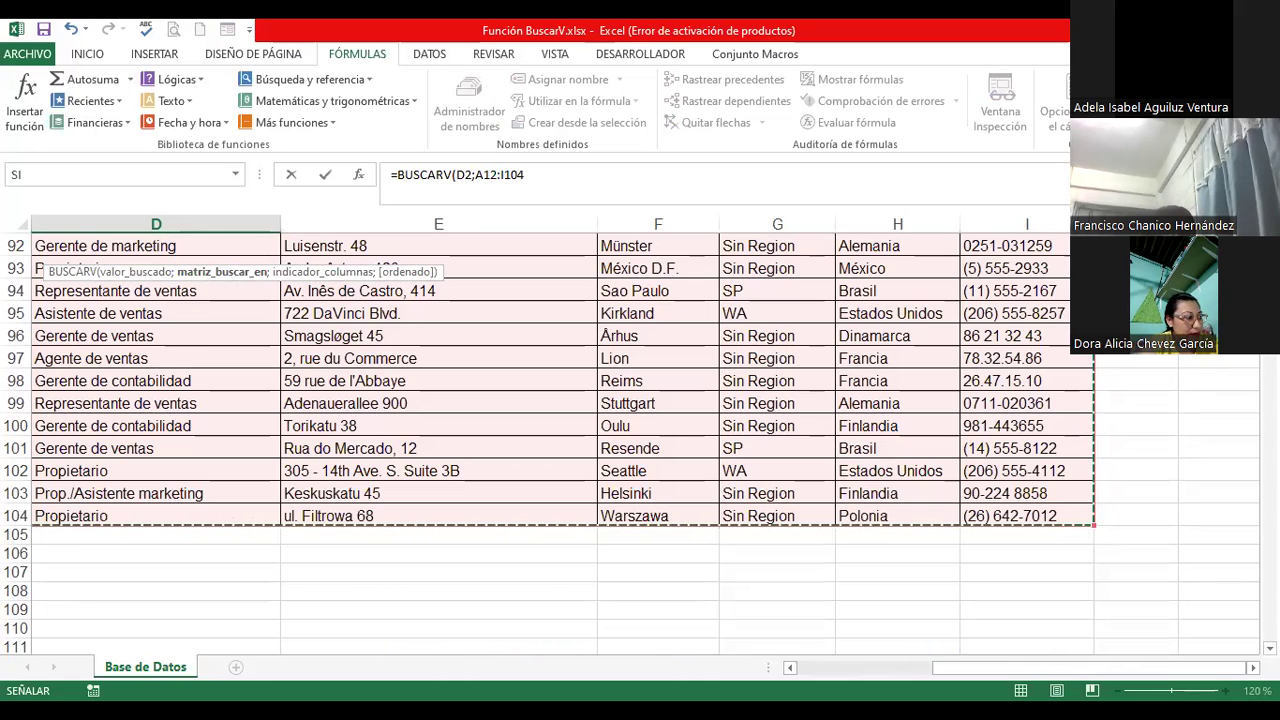
scroll(640, 400, "up", 20)
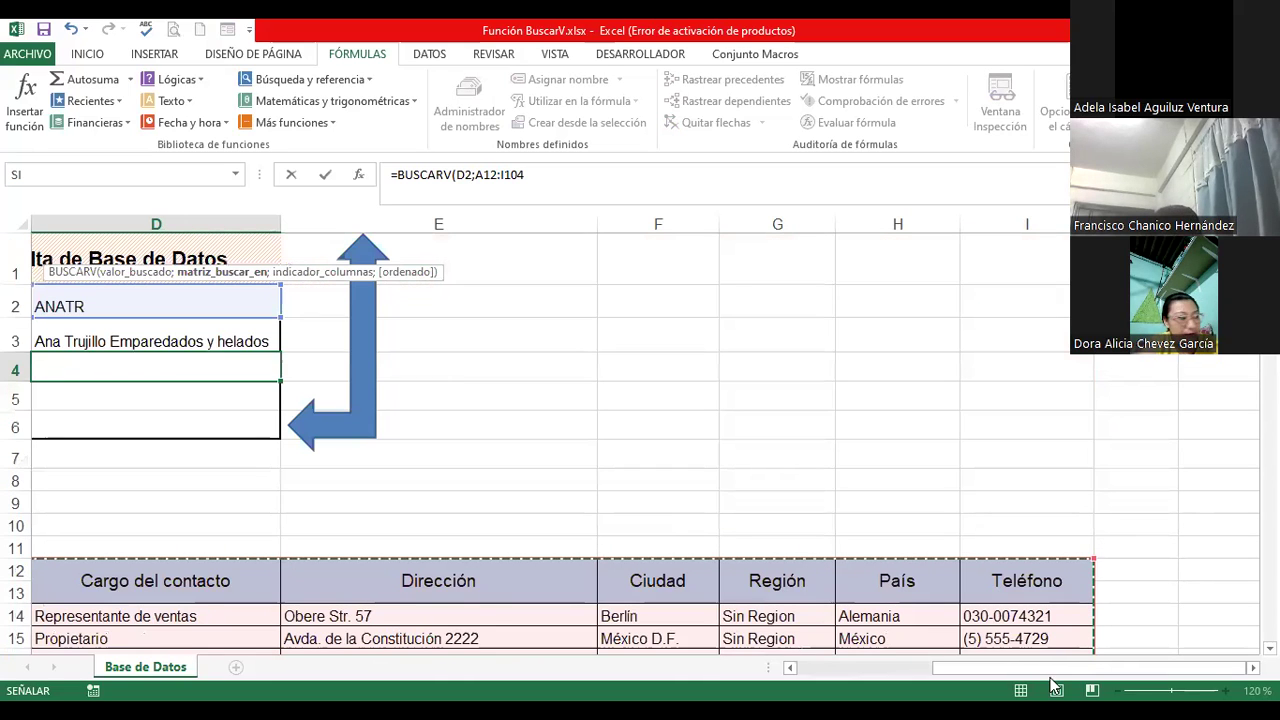
left_click_drag(1044, 668, 955, 668)
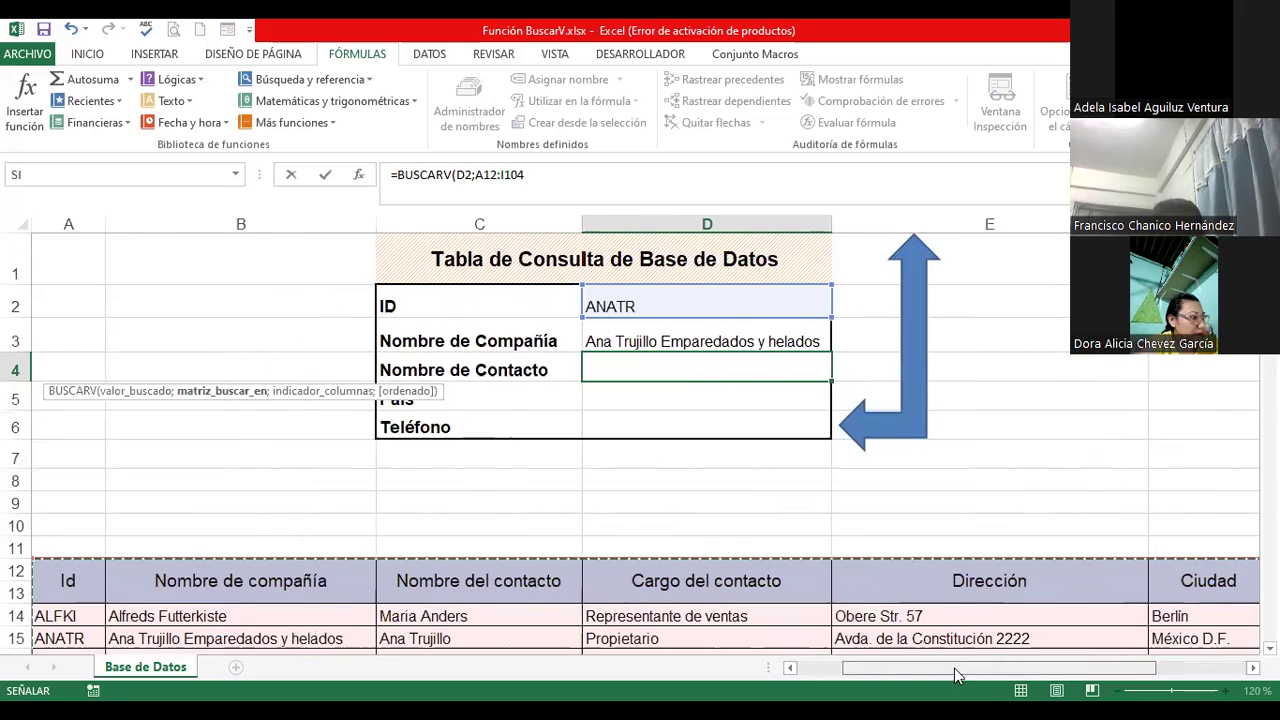
scroll(640, 430, "right", 1)
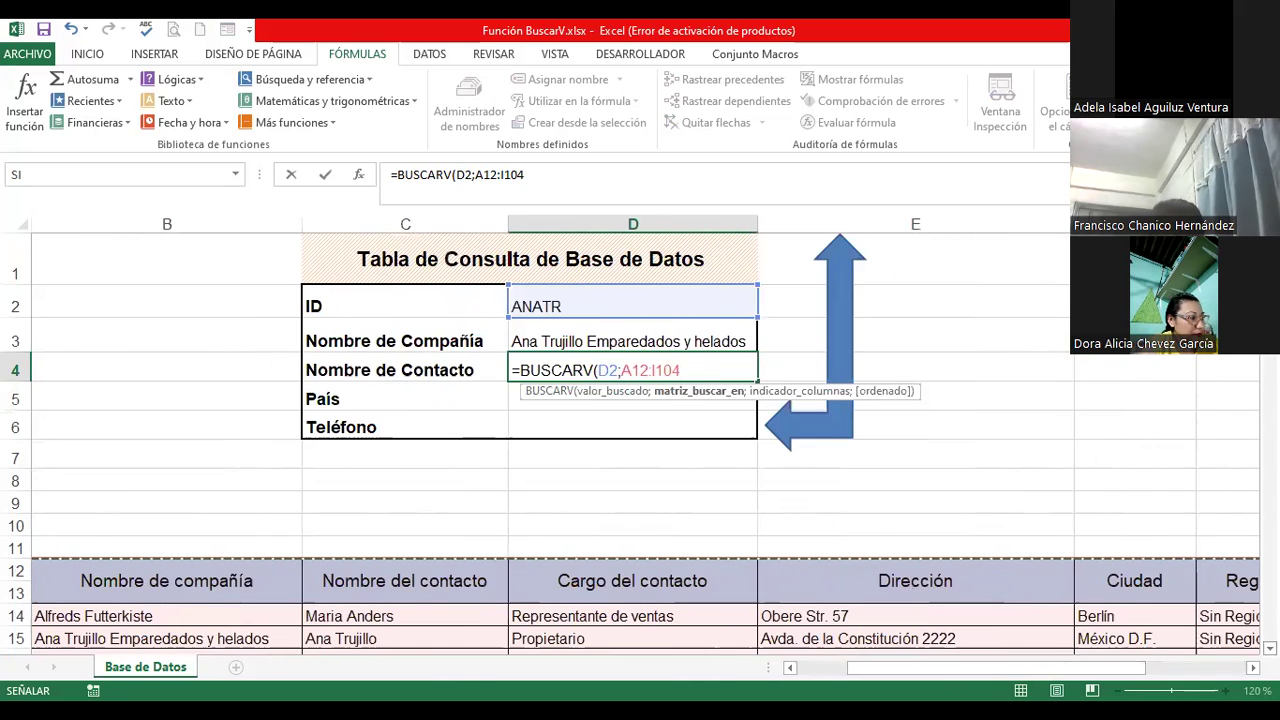
scroll(640, 440, "down", 1)
scroll(640, 440, "down", 2)
scroll(640, 440, "down", 1)
scroll(640, 440, "down", 1)
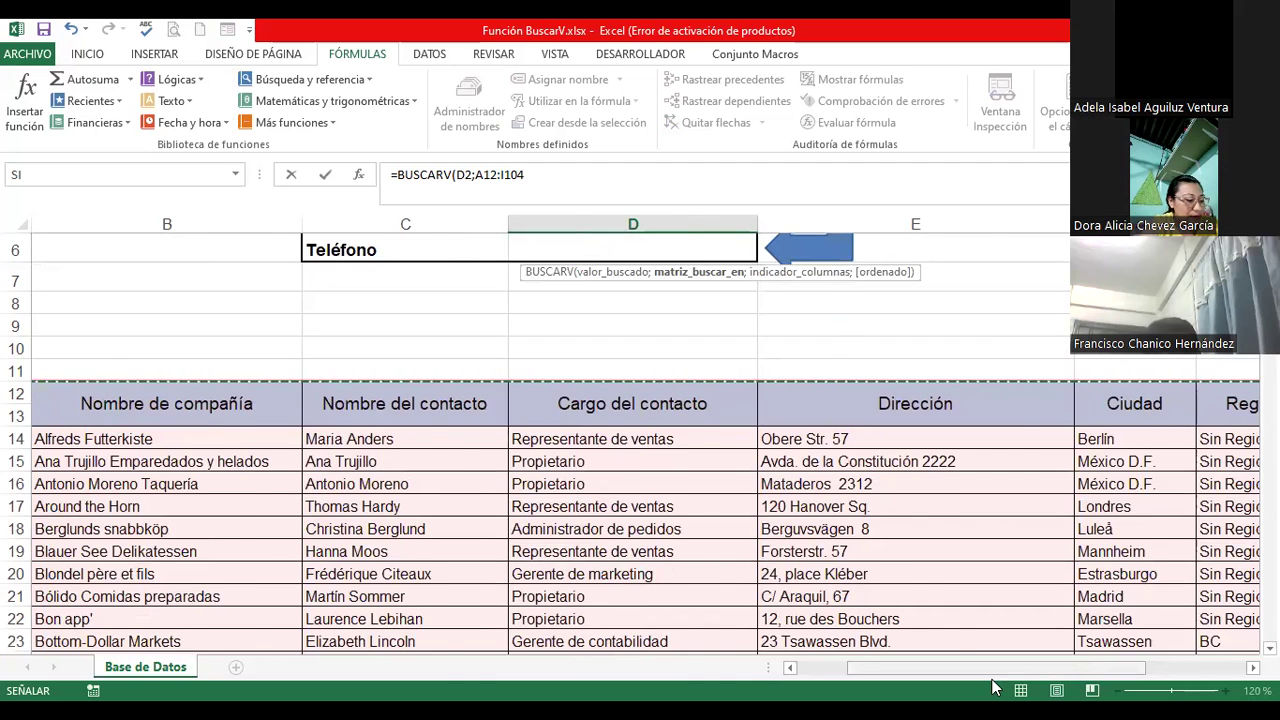
scroll(640, 430, "left", 1)
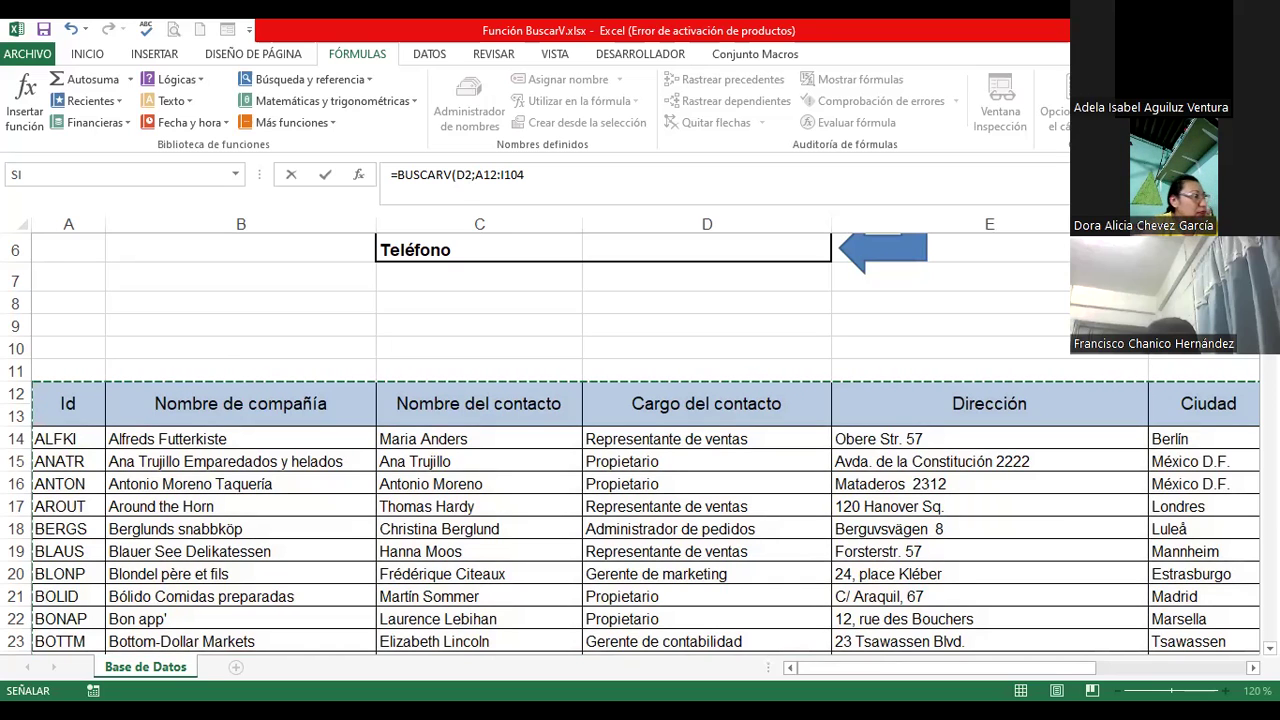
scroll(640, 435, "up", 1)
scroll(640, 435, "up", 1)
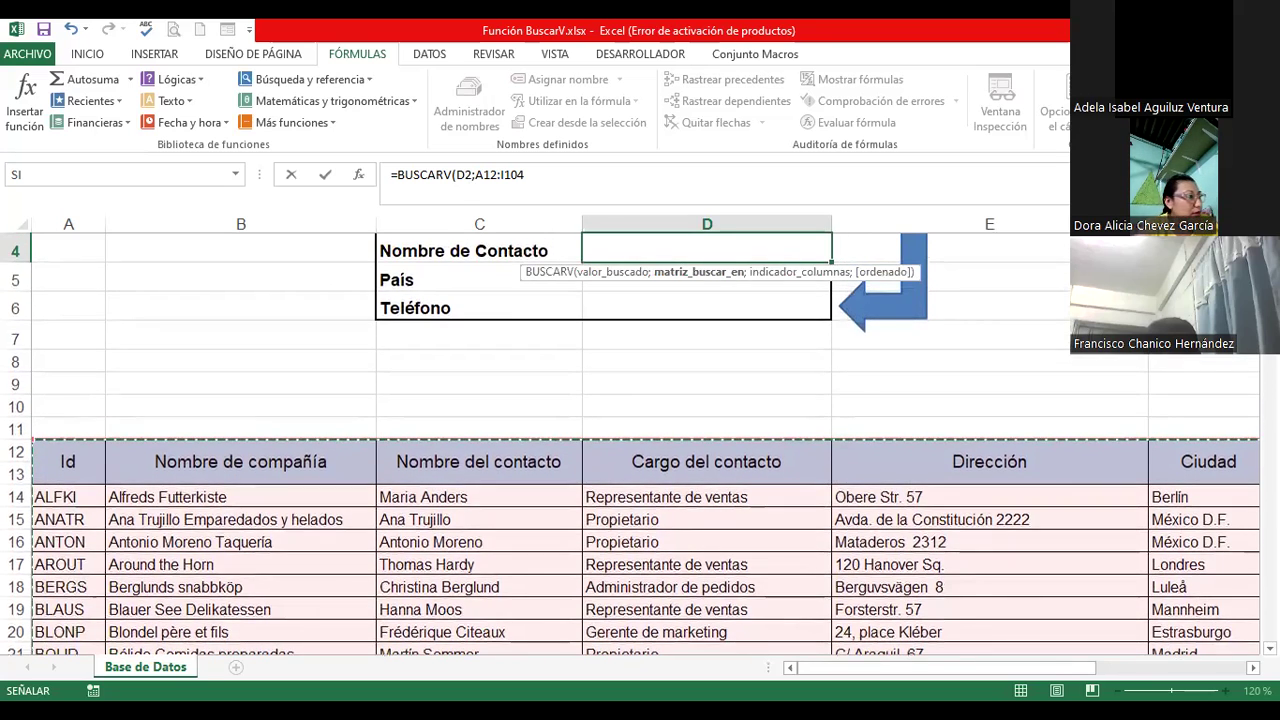
scroll(640, 435, "up", 2)
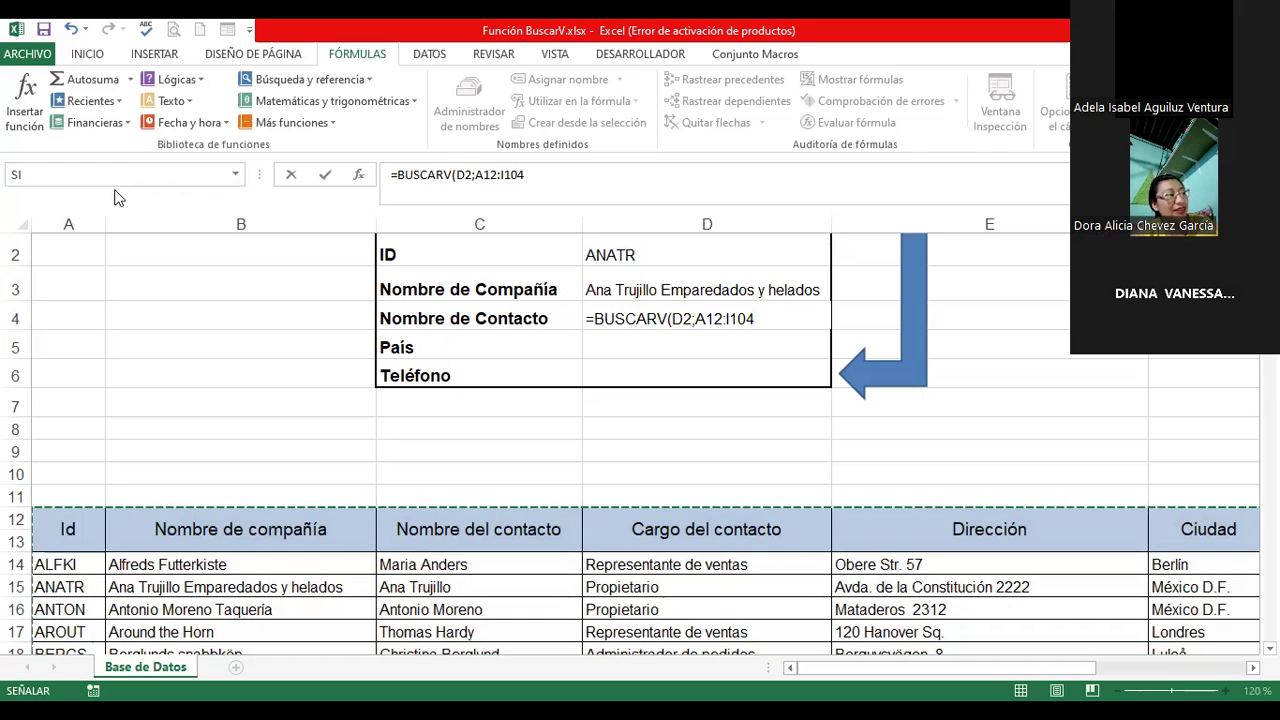
- Complete D4 as =BUSCARV(D2;A12:I104;3;0) returning the contact name, then reopen it to review
left_click(770, 319)
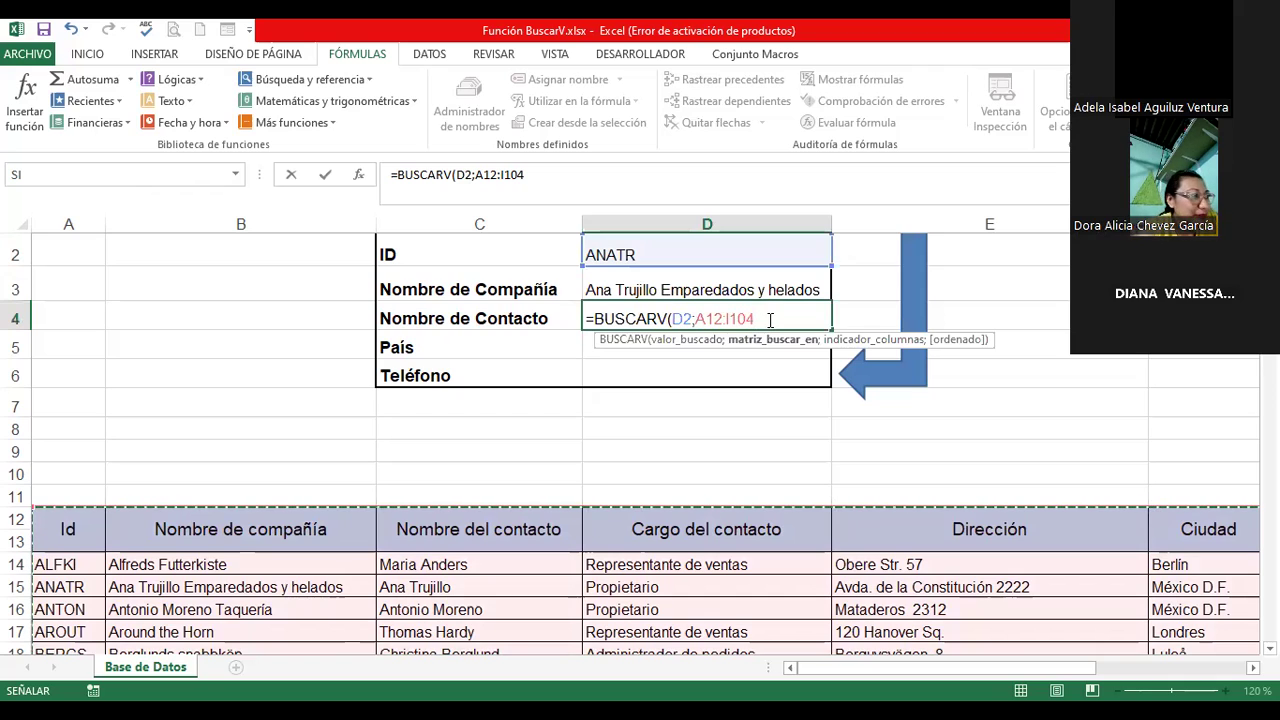
type(";3;")
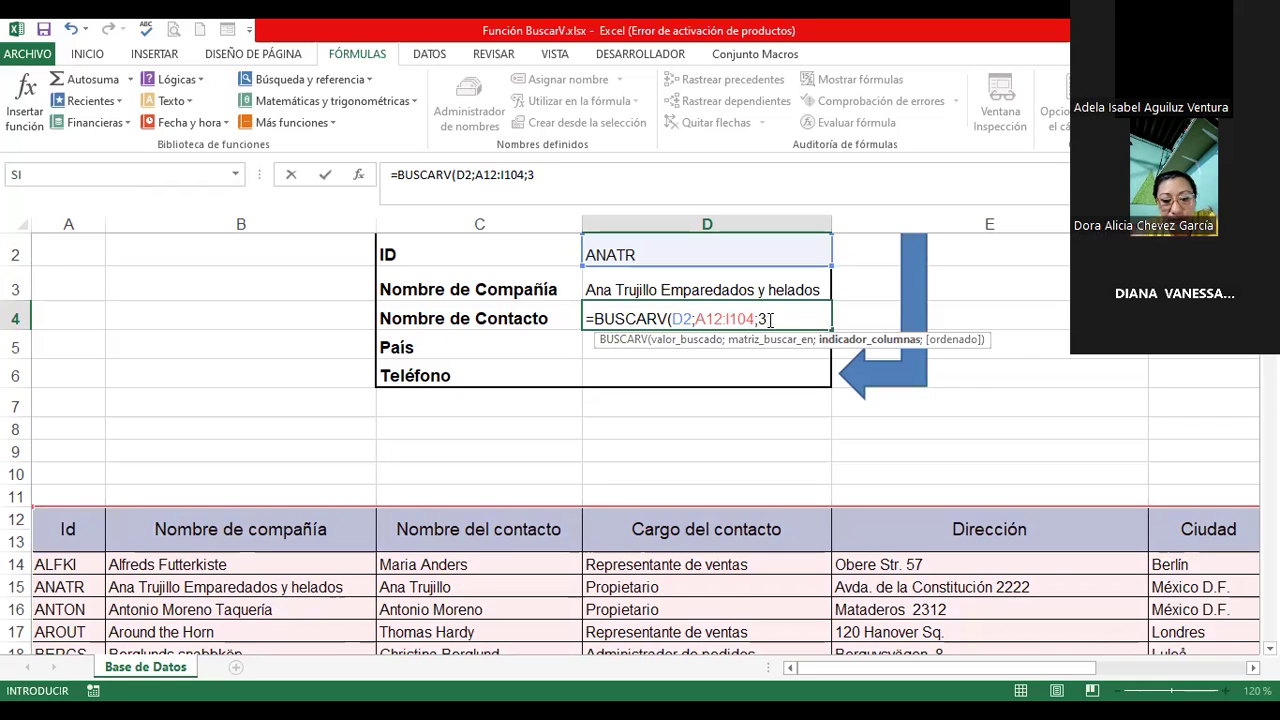
type(";0)")
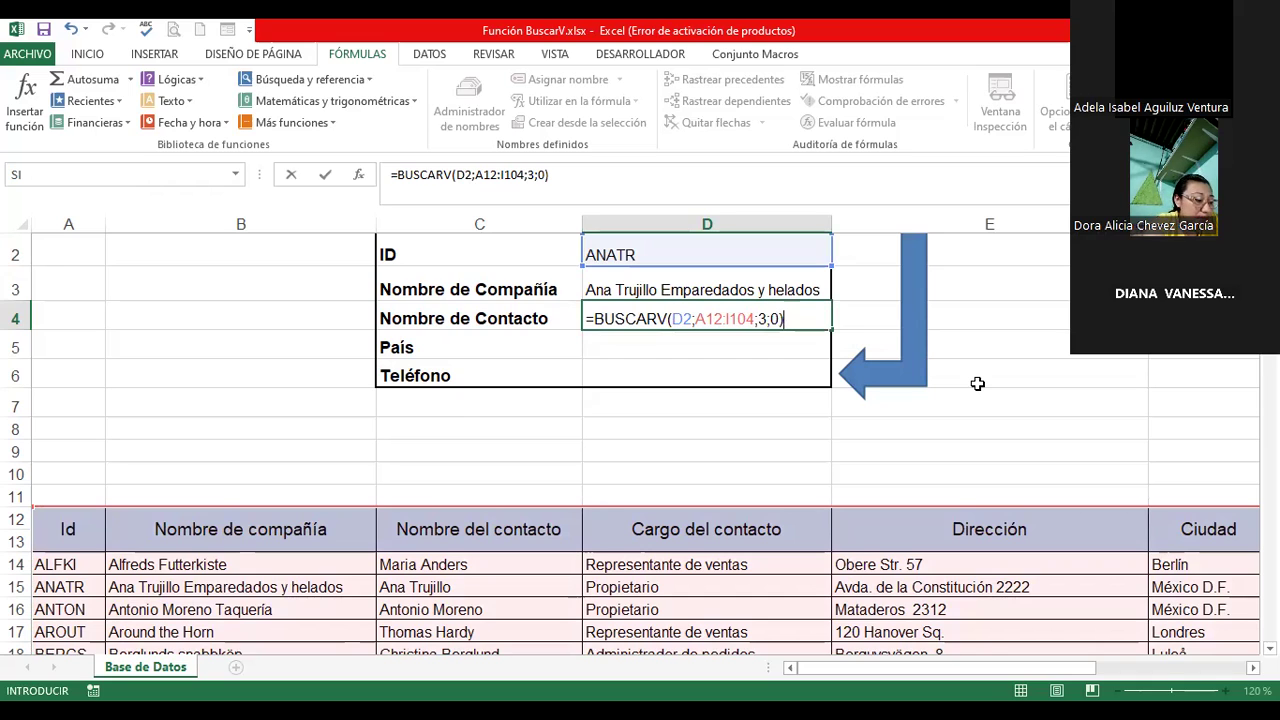
key("ctrl+Return")
key("Return")
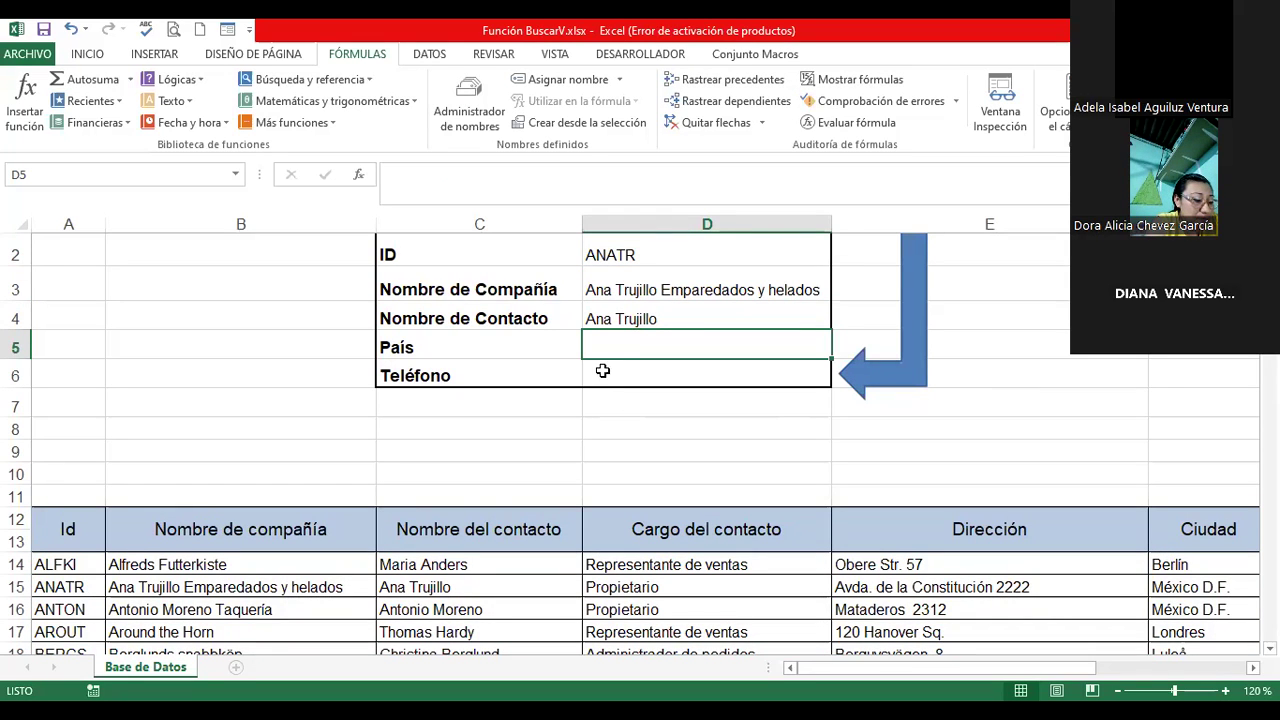
double_click(663, 320)
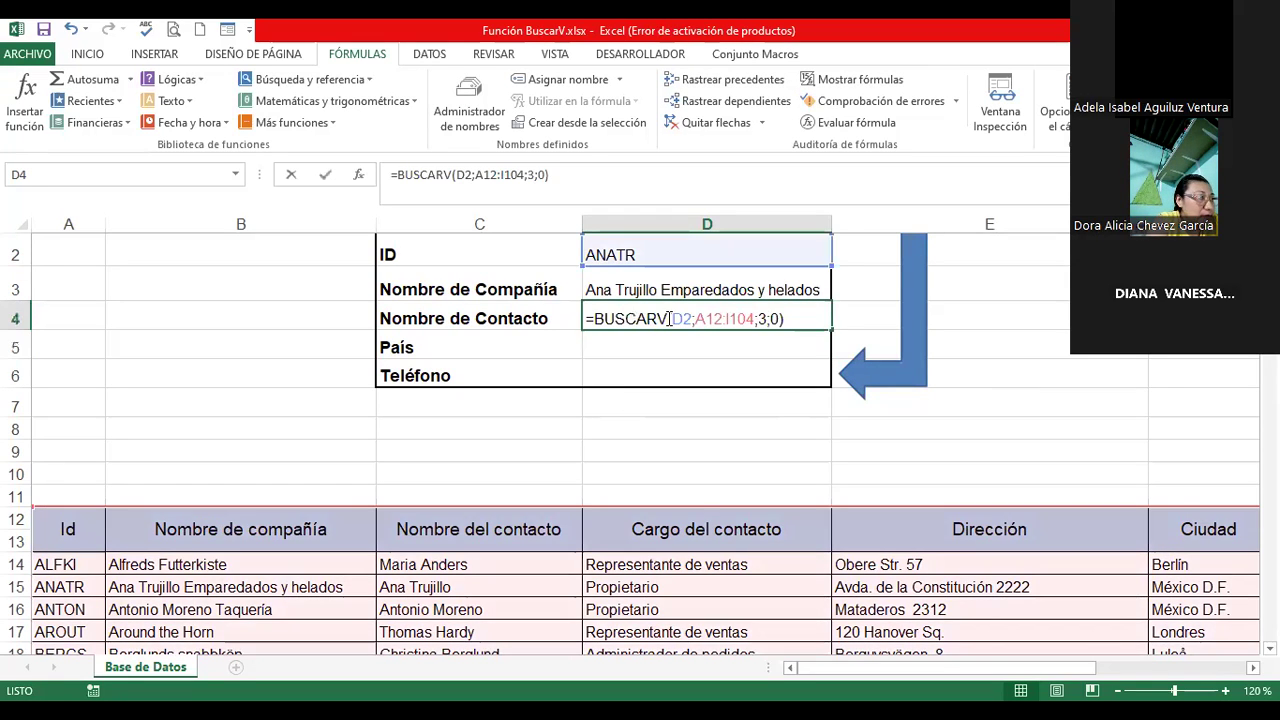
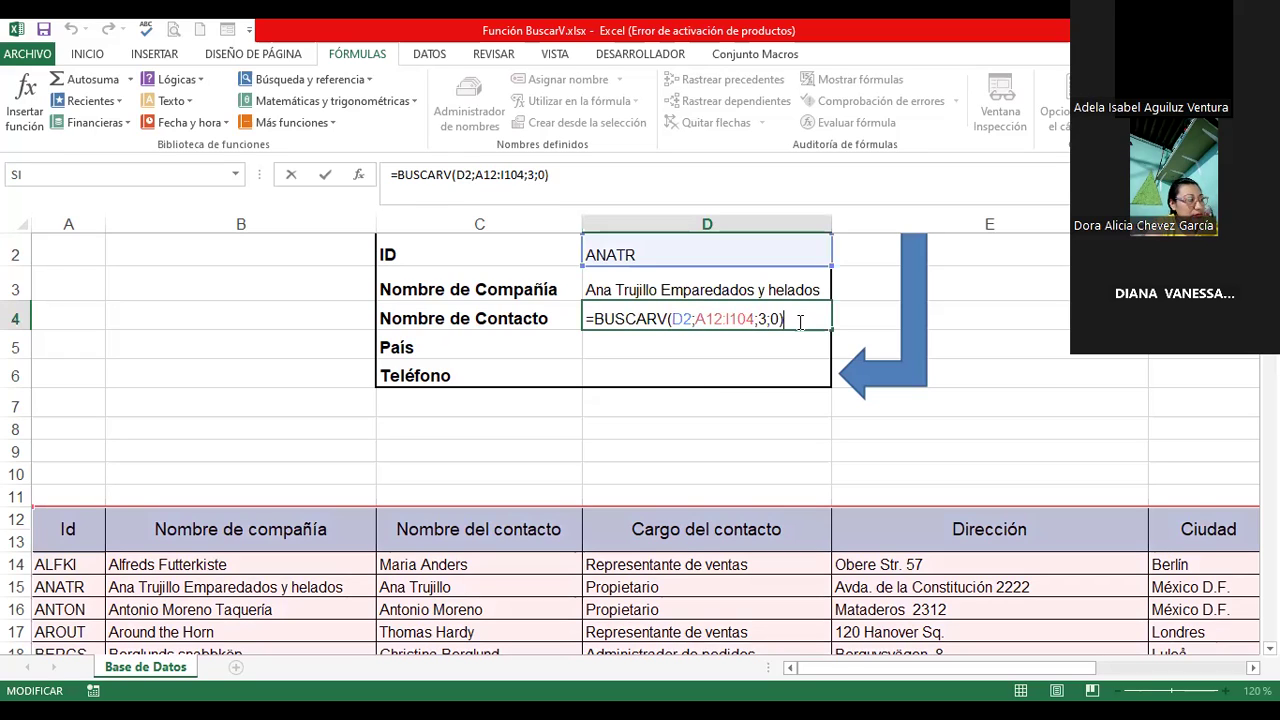
- Commit the BUSCARV formula in D4 so it shows the contact name
key("Return")
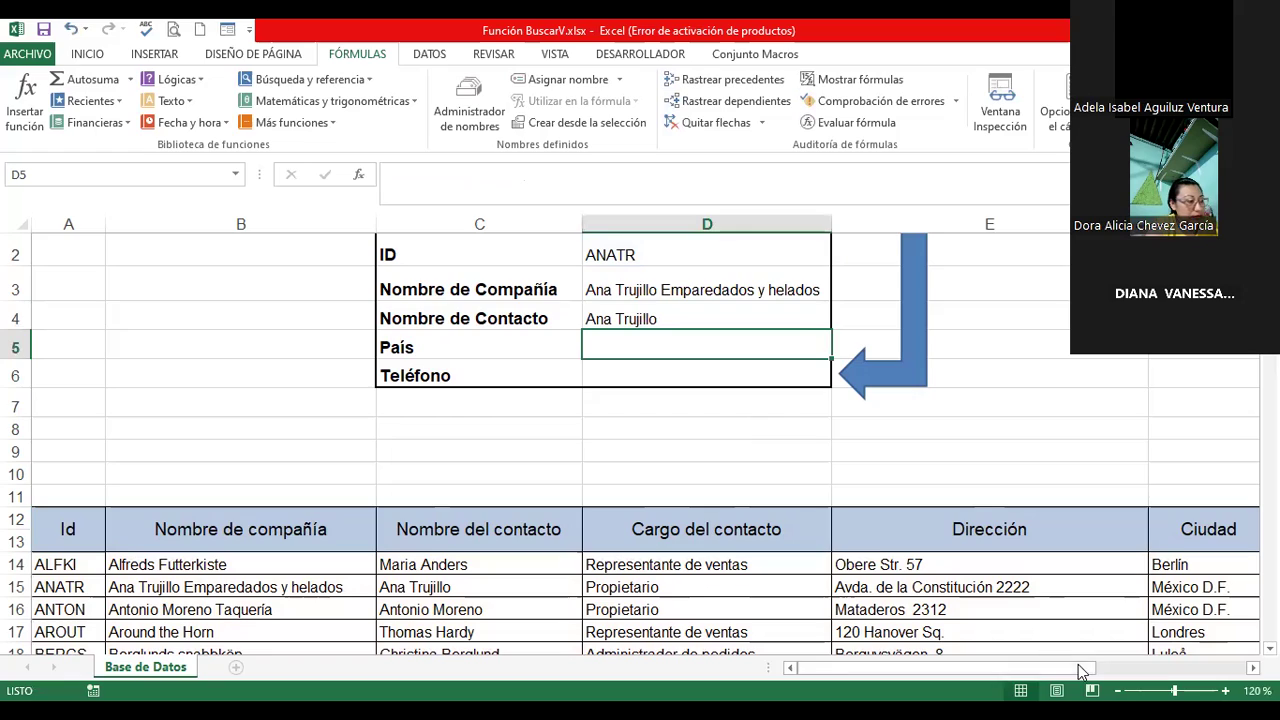
scroll(640, 435, "down", 2, "ctrl")
scroll(640, 435, "down", 1, "ctrl")
scroll(640, 435, "down", 1, "ctrl")
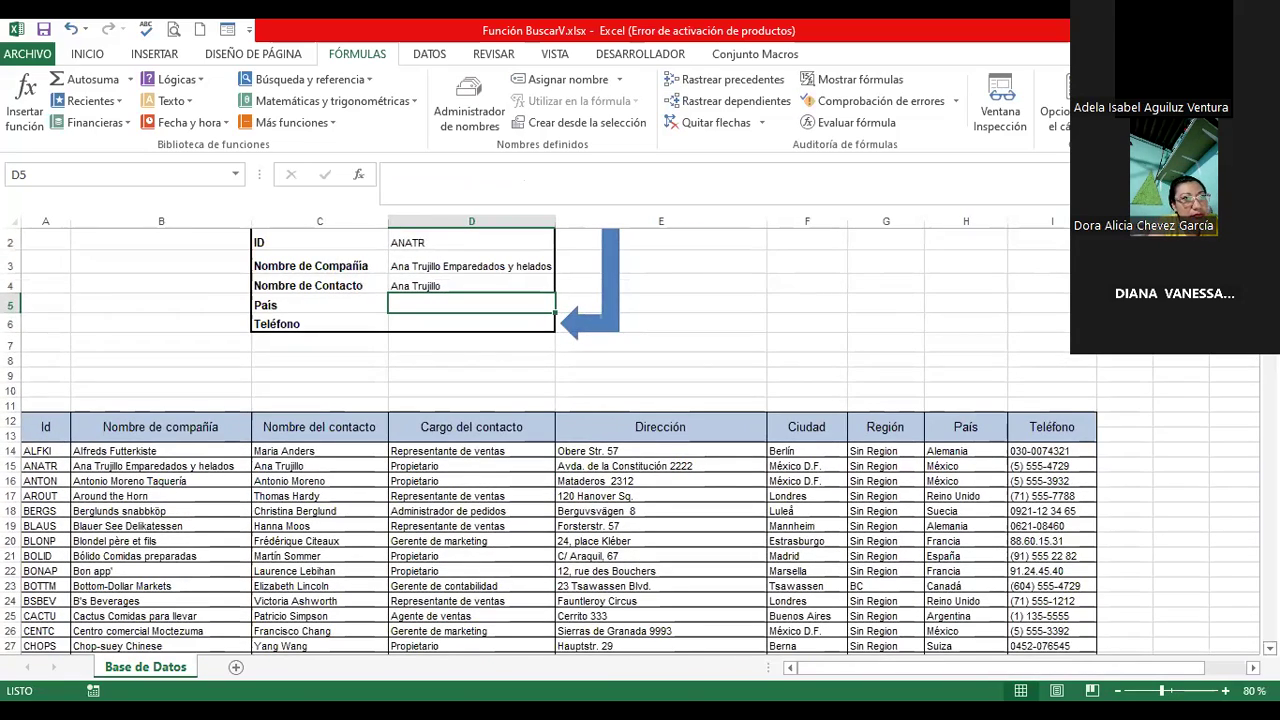
scroll(180, 410, "down", 1)
scroll(180, 410, "down", 1)
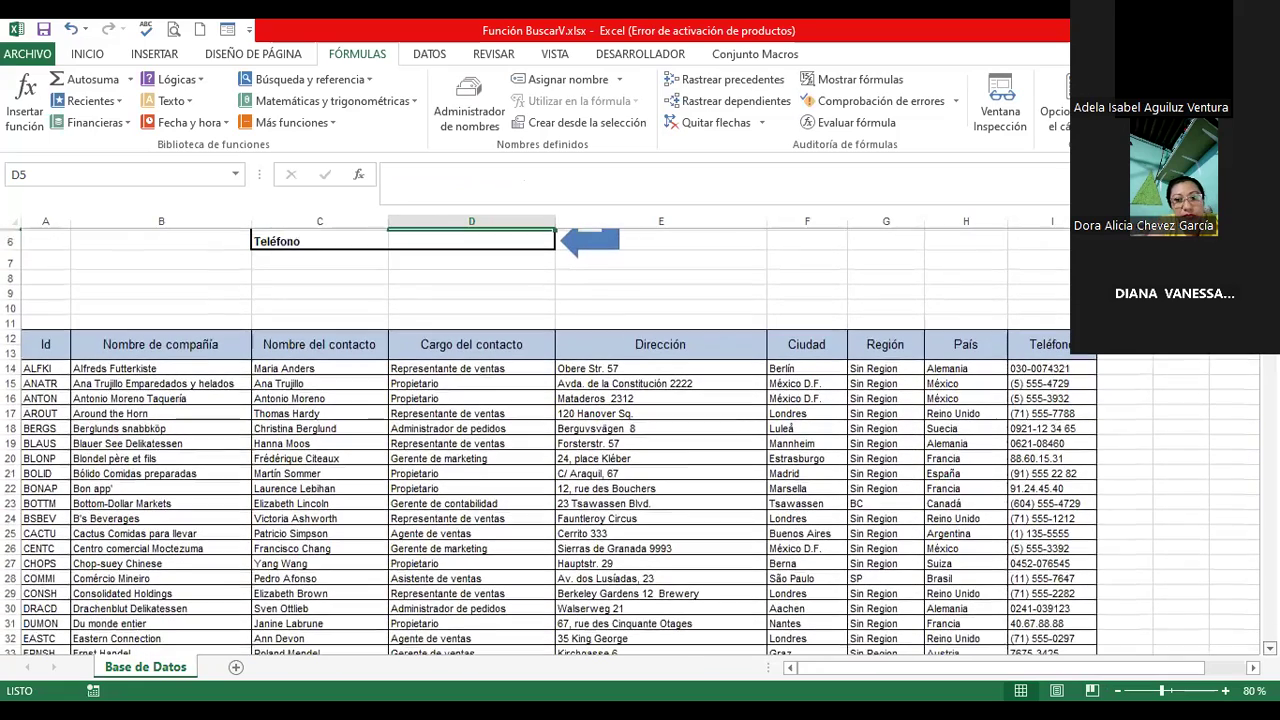
- Select the contacts table A12:I104 and name it Tabla_Contactos
left_click_drag(21, 339, 300, 345)
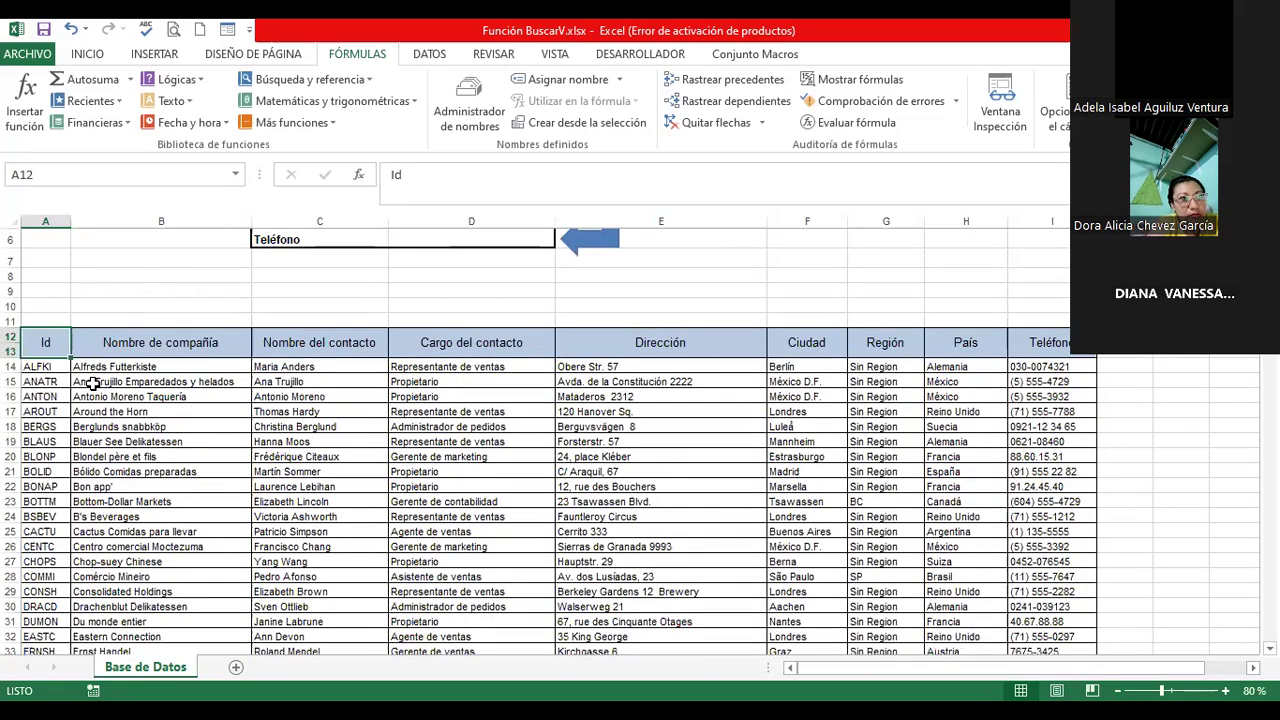
key("shift+Right")
key("shift+Right")
key("shift+Right")
key("shift+Right")
key("shift+Right")
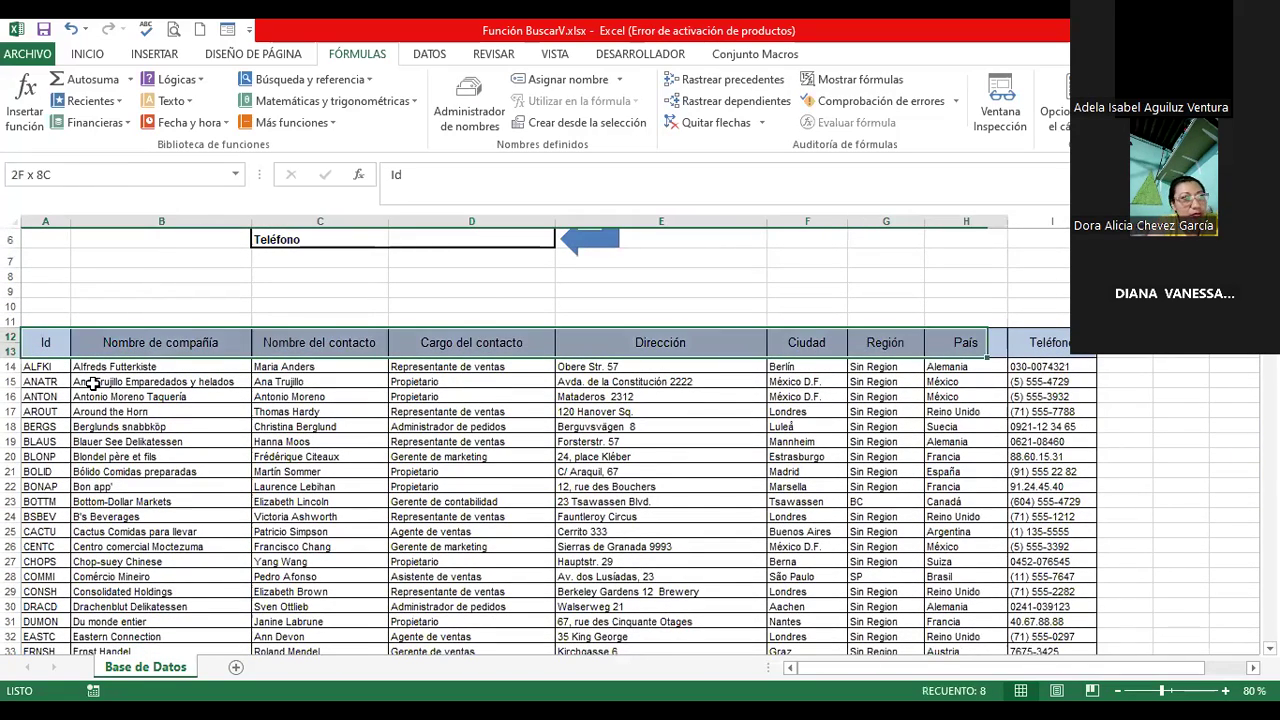
key("shift+Right")
key("shift+Down")
key("shift+Down")
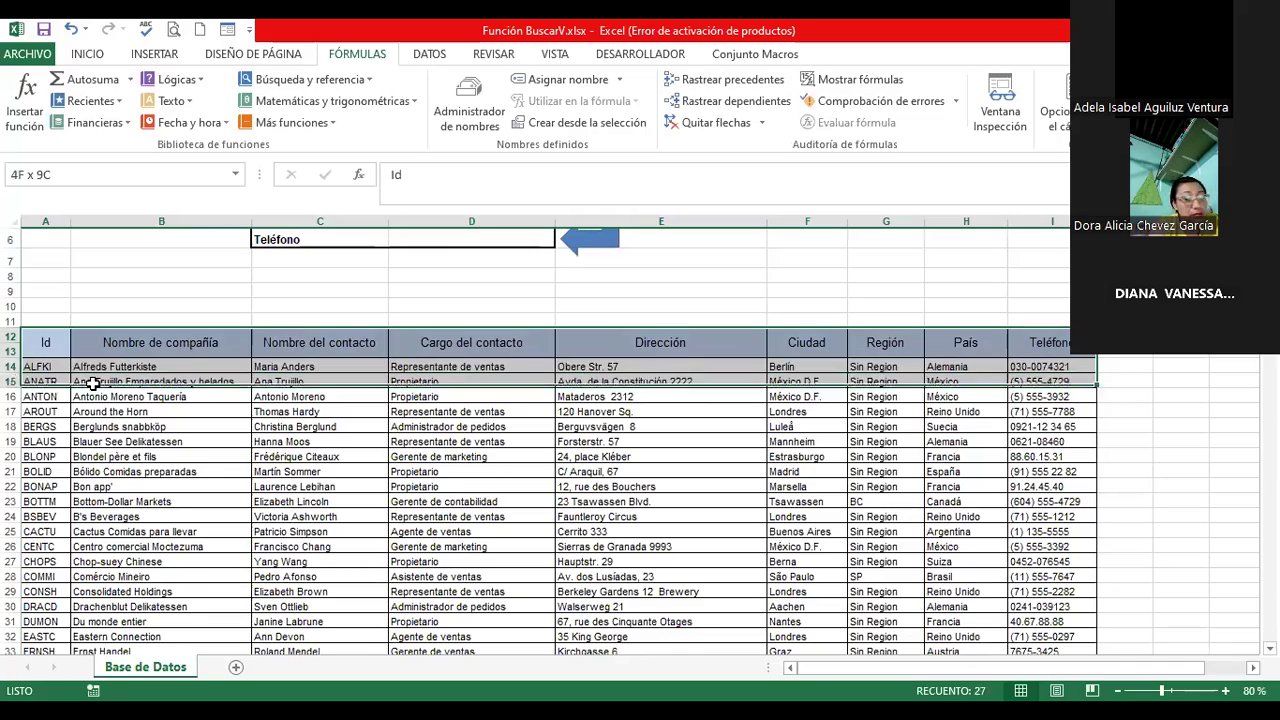
key("shift+Down")
key("shift+Down")
key("shift+Down")
key("shift+Down")
key("shift+Down")
key("shift+Down")
key("shift+Down")
key("shift+Down")
key("shift+Down")
key("shift+Down")
key("shift+Down")
key("shift+Down")
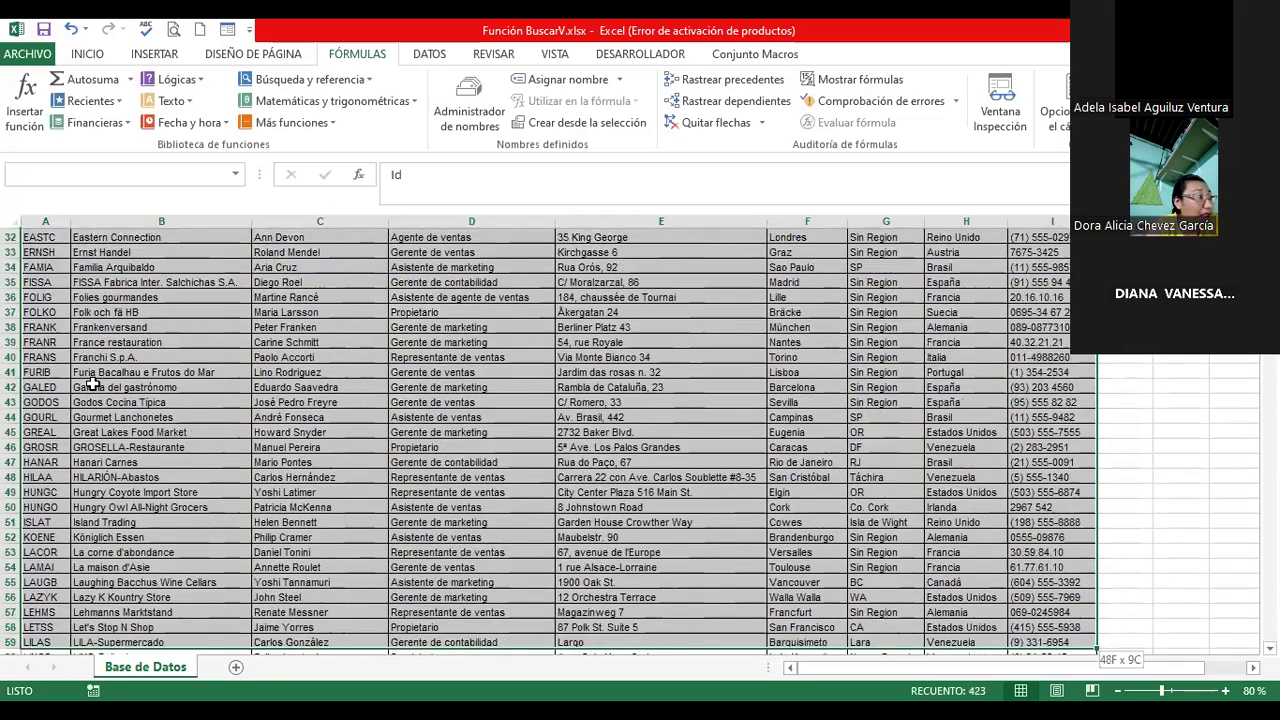
key("shift+Down")
key("shift+Down")
key("shift+Down")
key("shift+Down")
key("shift+Down")
key("shift+Down")
key("shift+Down")
key("shift+Down")
key("shift+Down")
key("shift+Down")
key("shift+Down")
key("shift+Down")
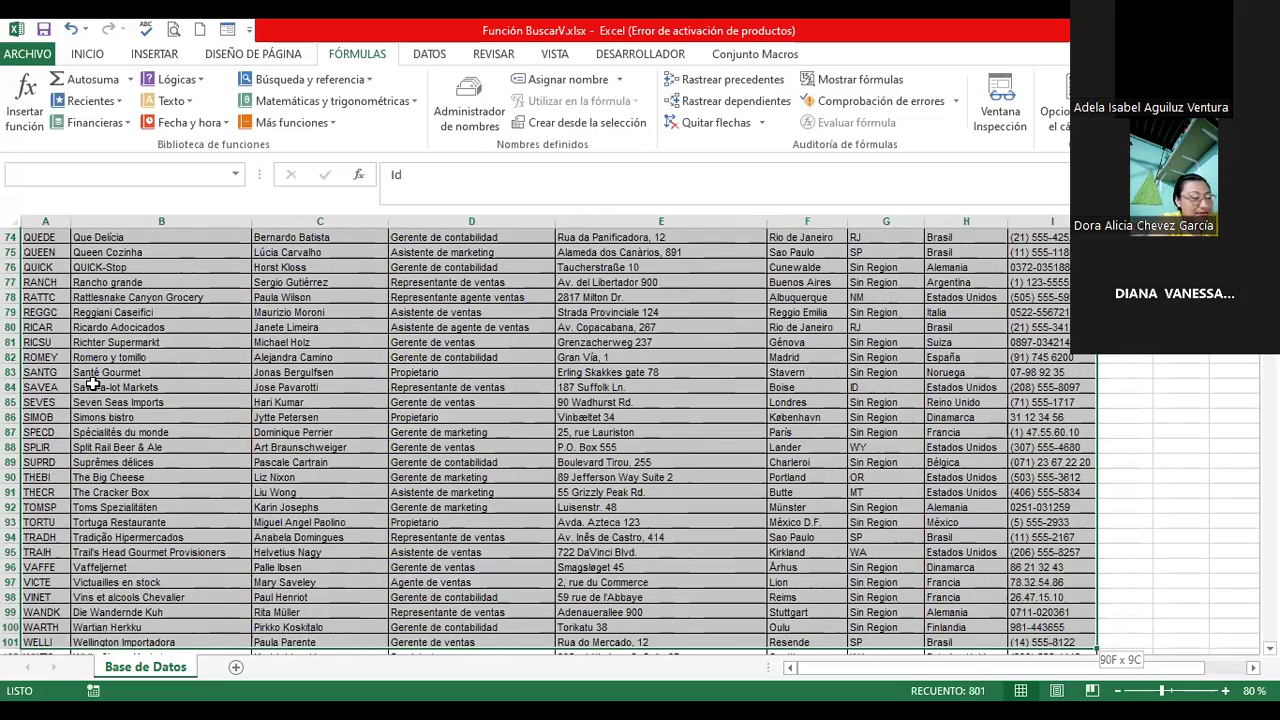
key("ctrl+shift+Down")
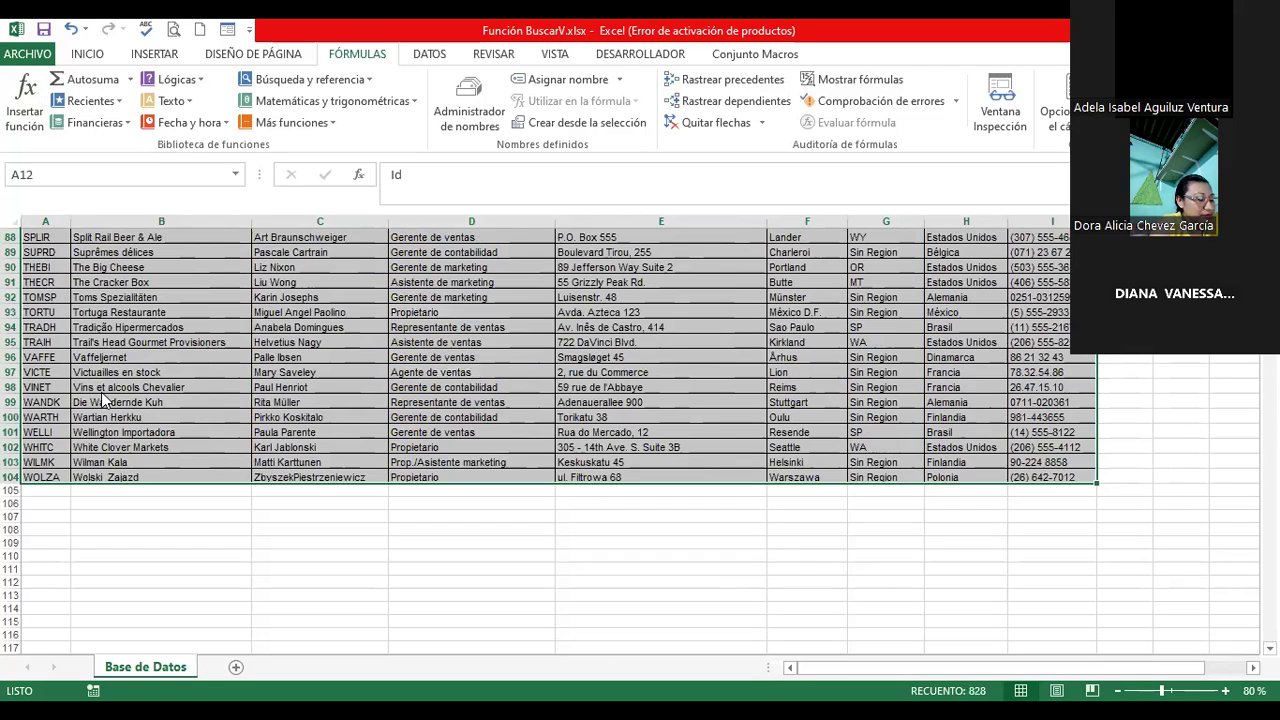
left_click(84, 179)
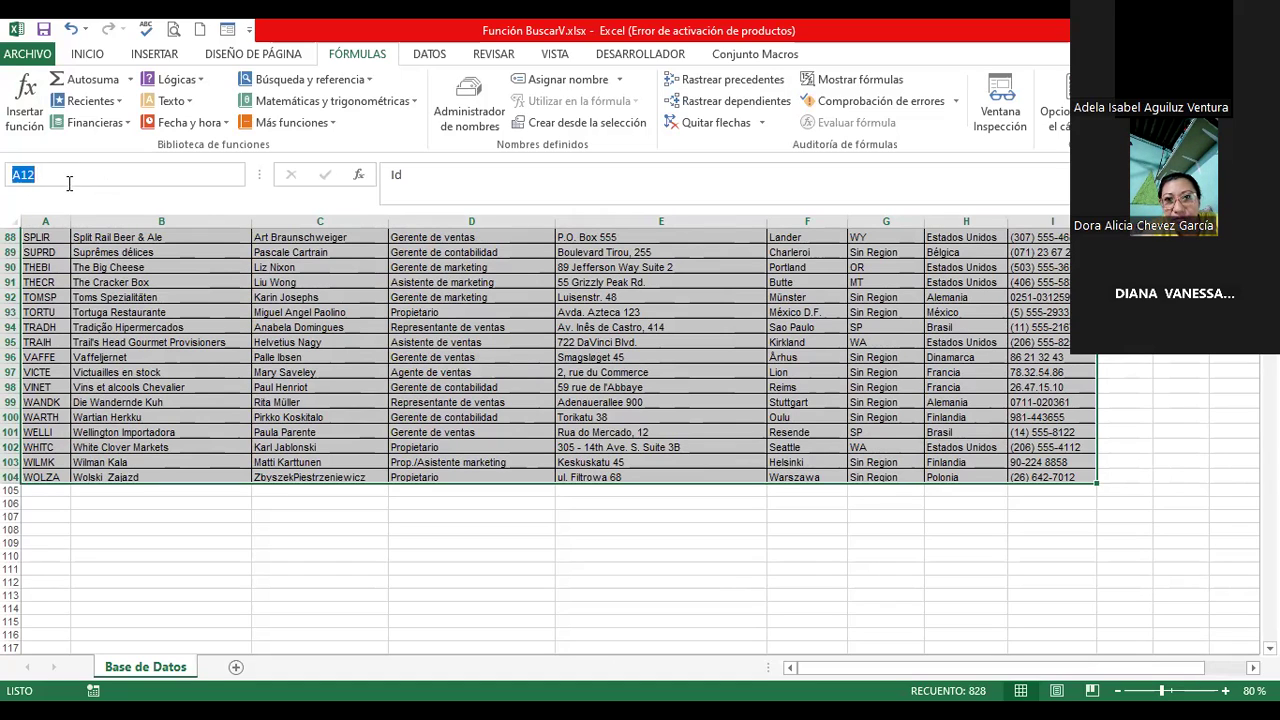
key("BackSpace")
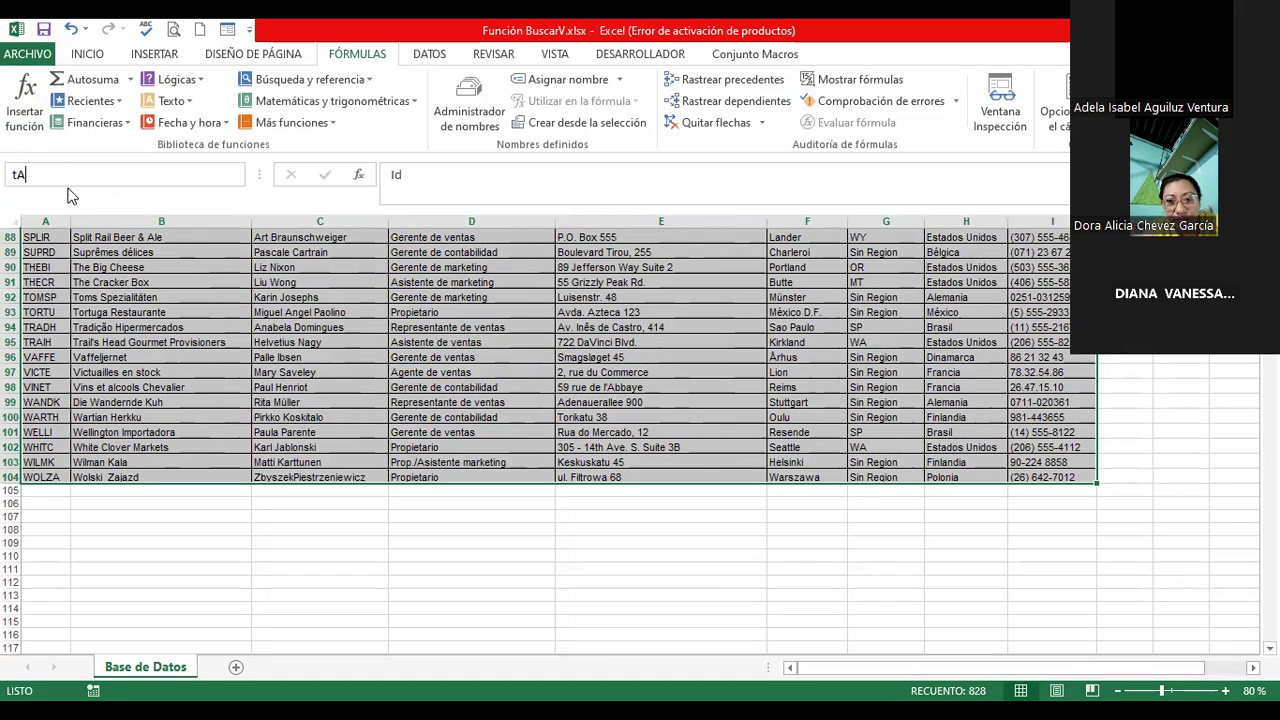
type("T")
type("abla_Contactos")
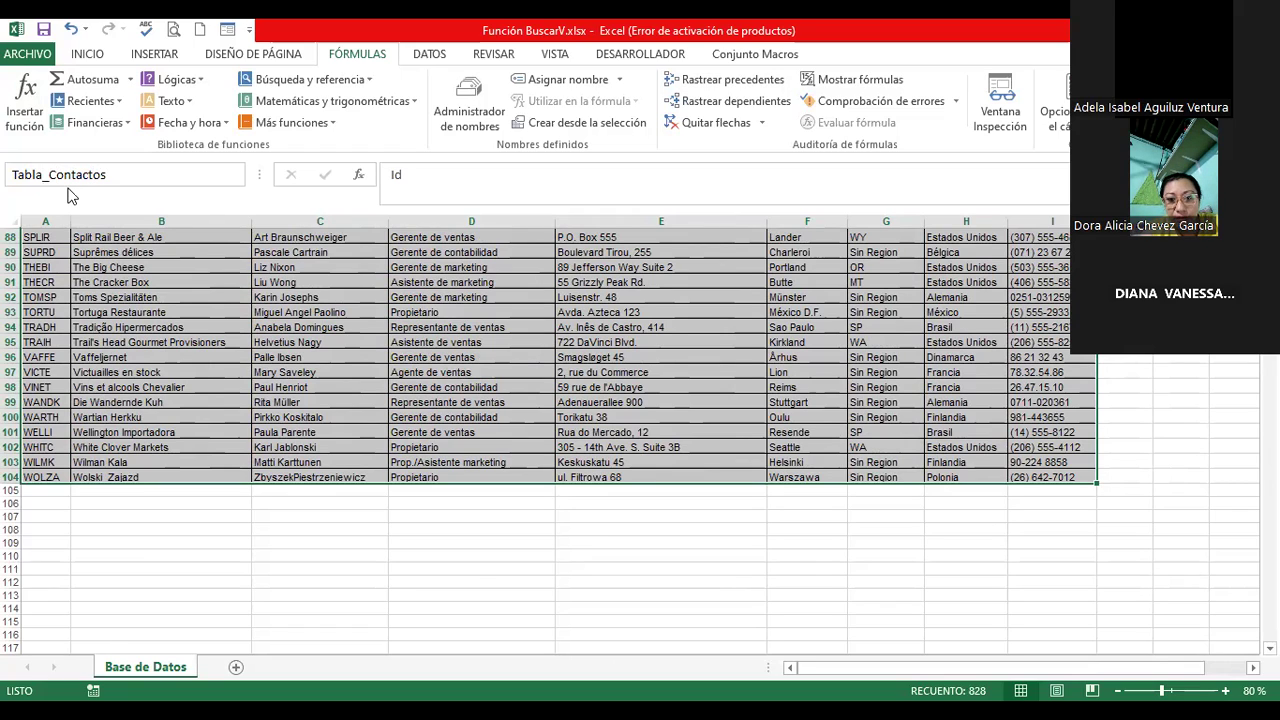
key("Return")
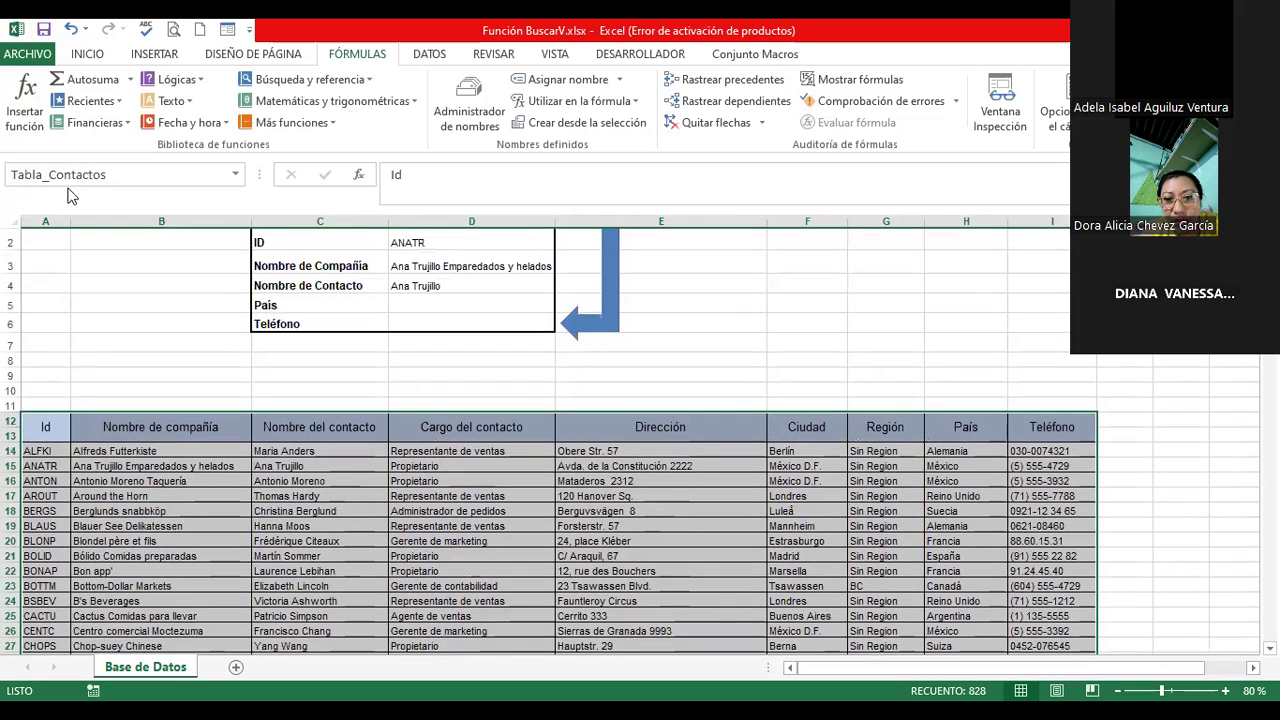
left_click(172, 514)
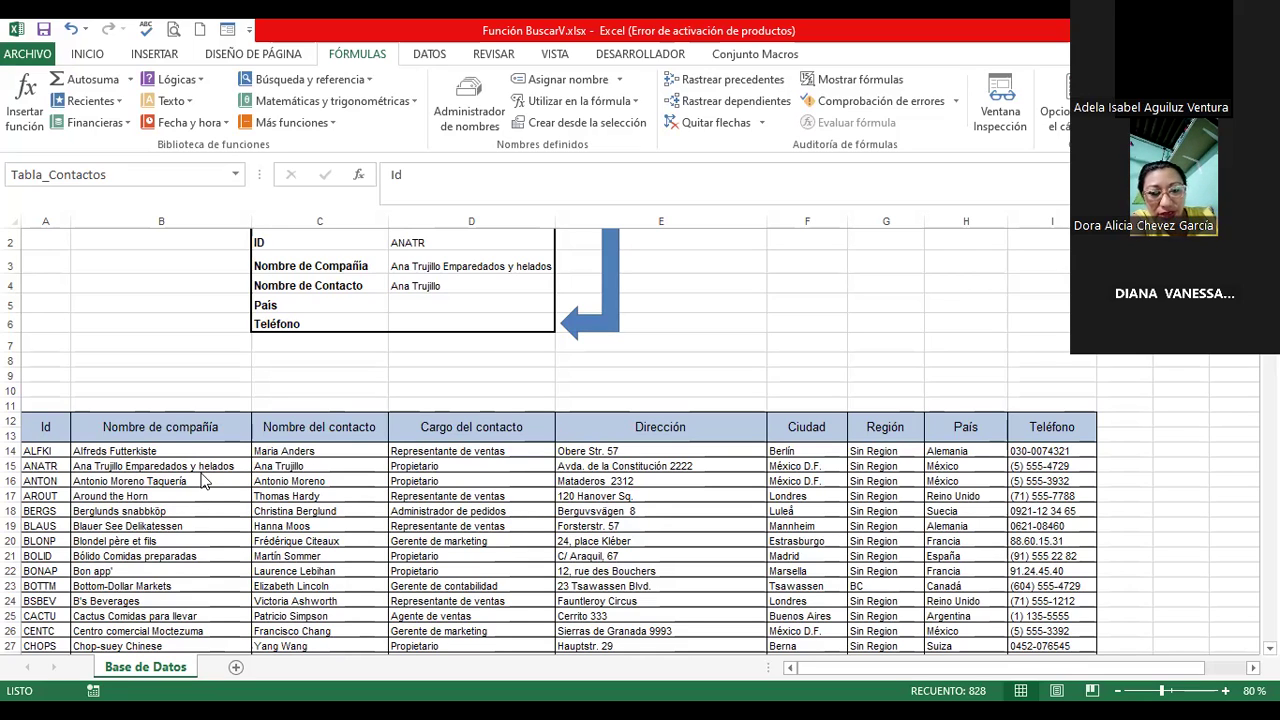
- Pick Tabla_Contactos from the Name Box list to select A12:I104
left_click_drag(200, 481, 190, 466)
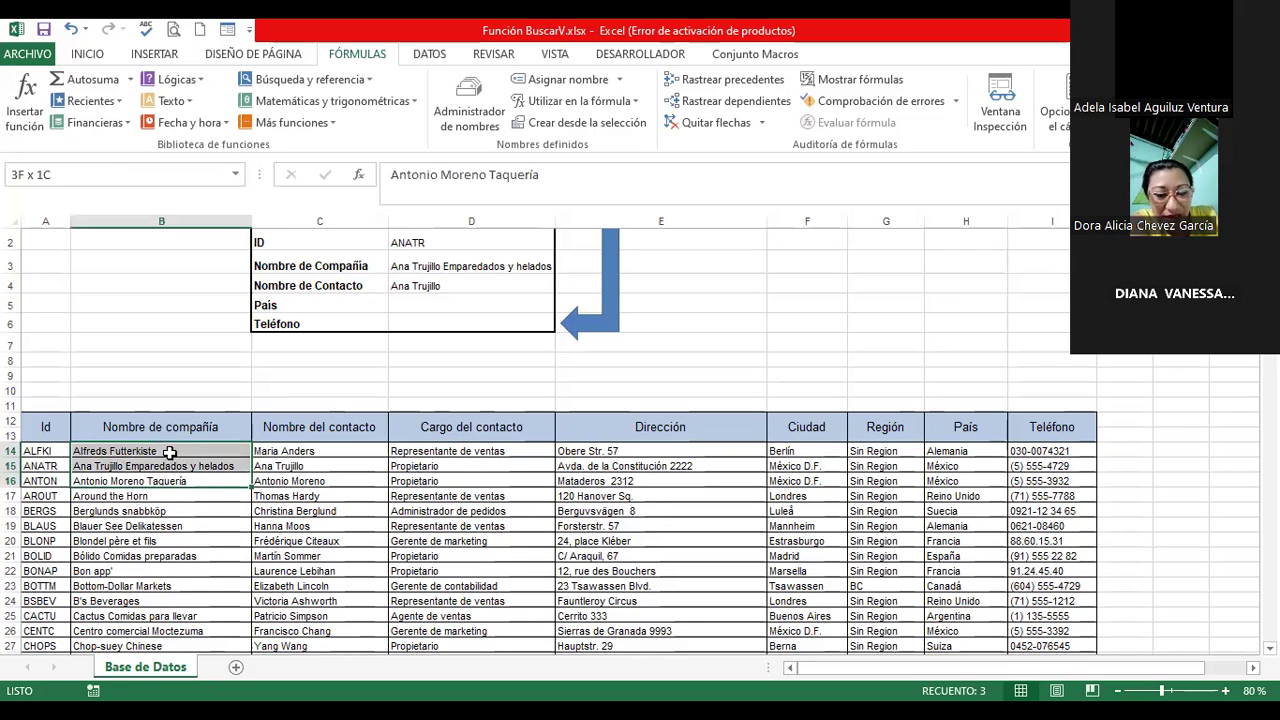
left_click(88, 173)
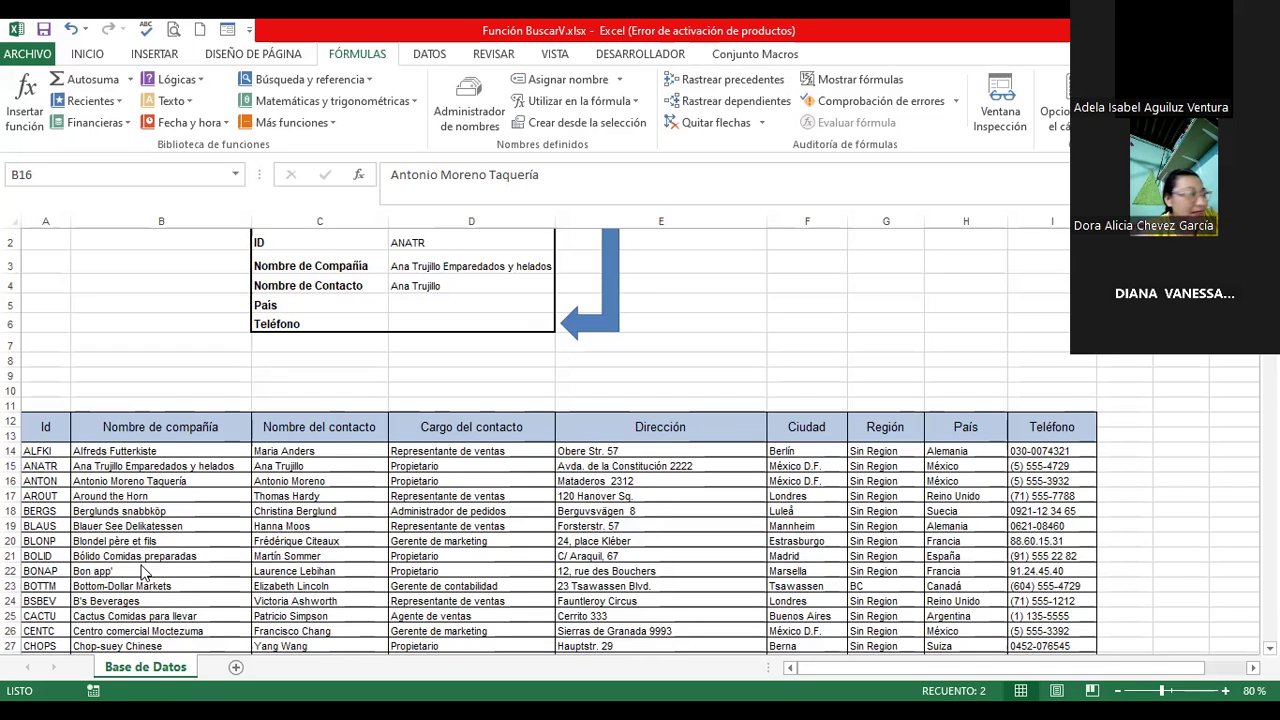
left_click(237, 175)
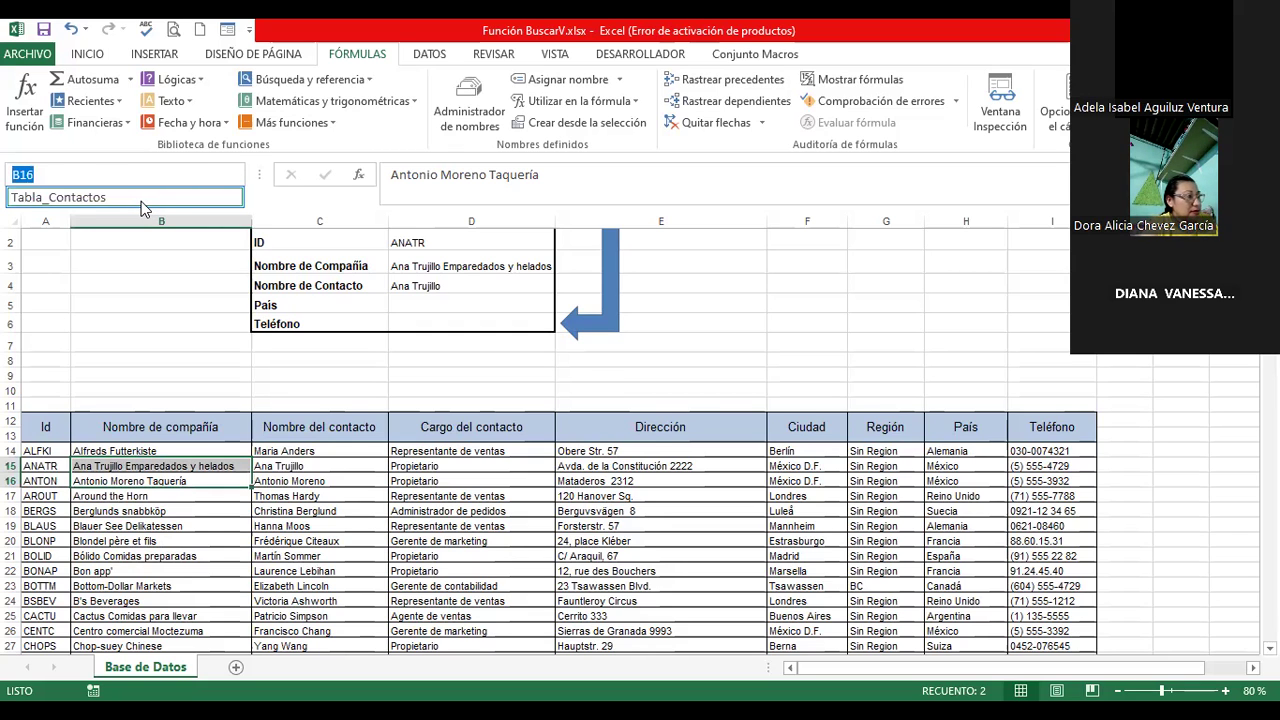
left_click(141, 201)
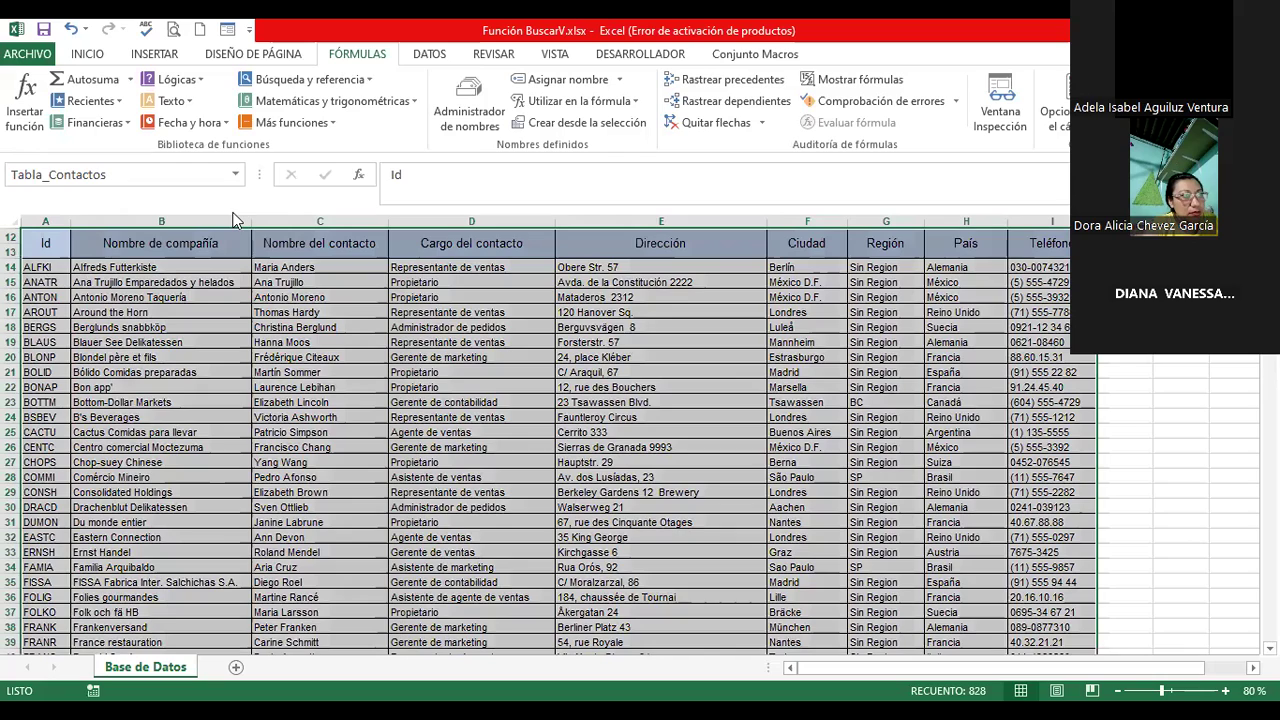
- Select the Id cells A12:A104 and name the range ID_contacto
left_click(37, 243)
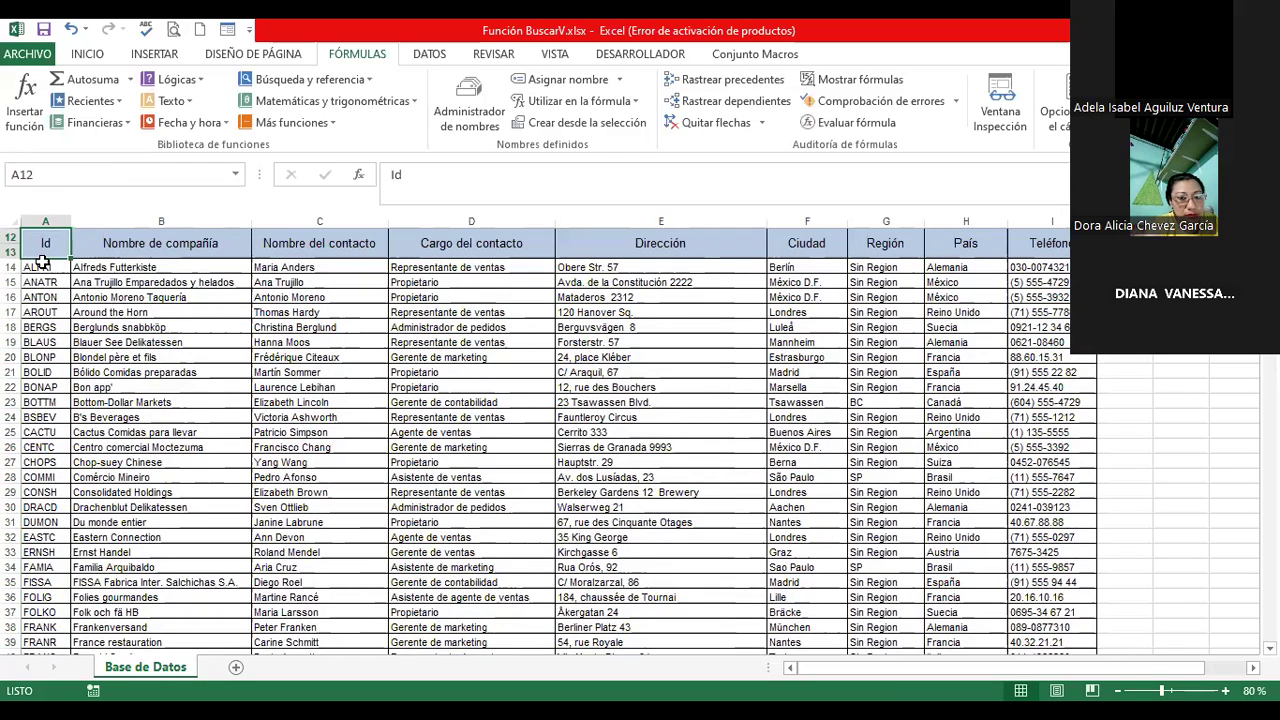
left_click_drag(64, 268, 64, 652)
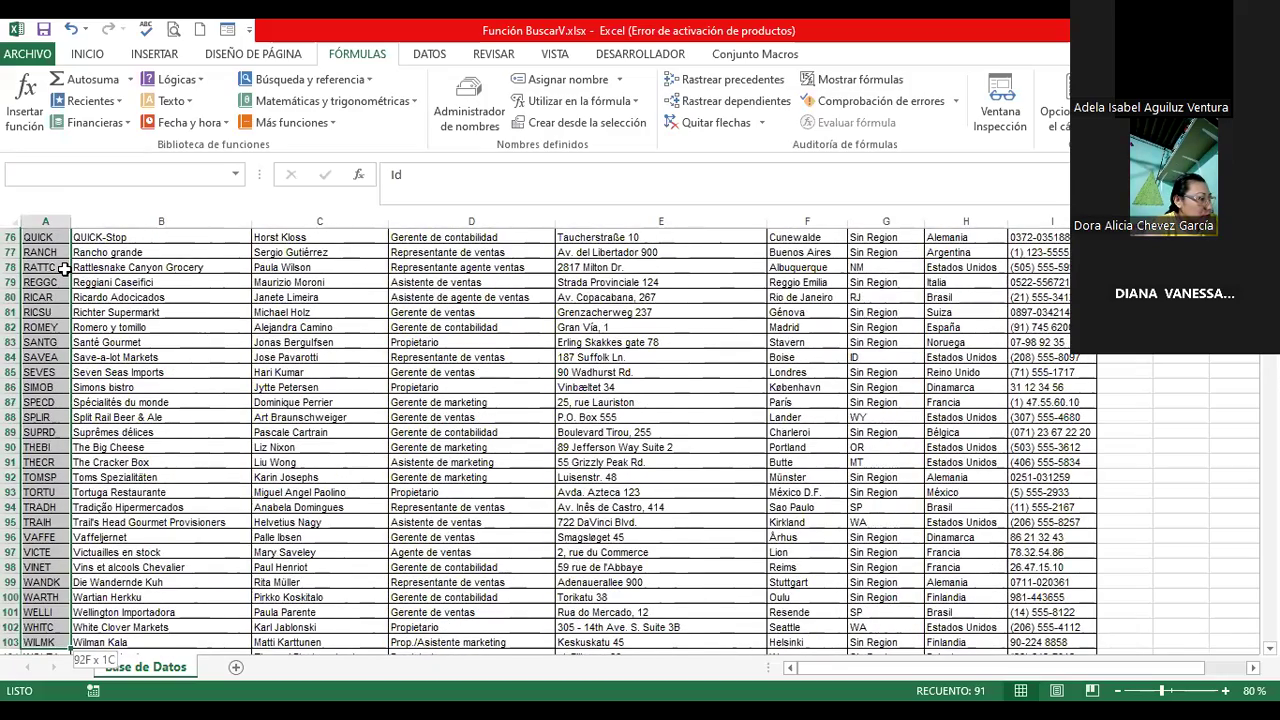
scroll(64, 268, "down", 4)
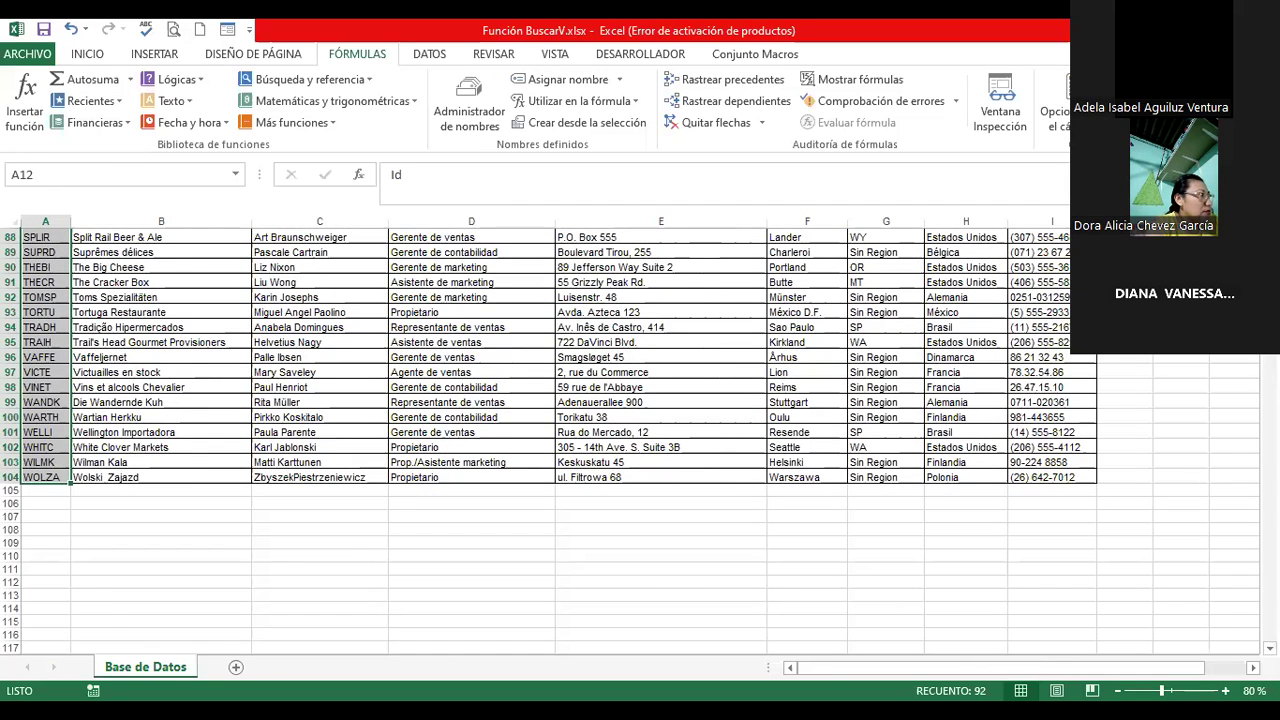
scroll(640, 440, "up", 20)
scroll(640, 440, "down", 1)
scroll(640, 440, "down", 1)
scroll(640, 440, "down", 1)
left_click(58, 177)
type("ID:")
key("BackSpace")
type("_contacto")
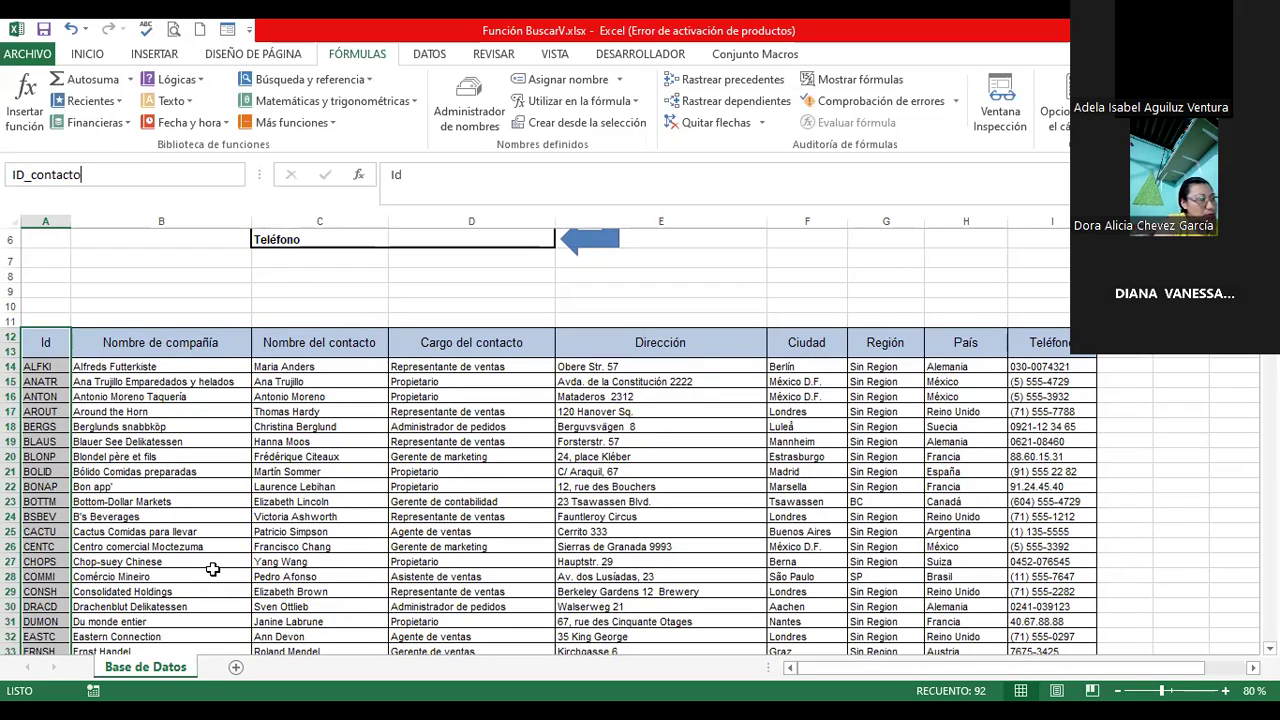
key("Return")
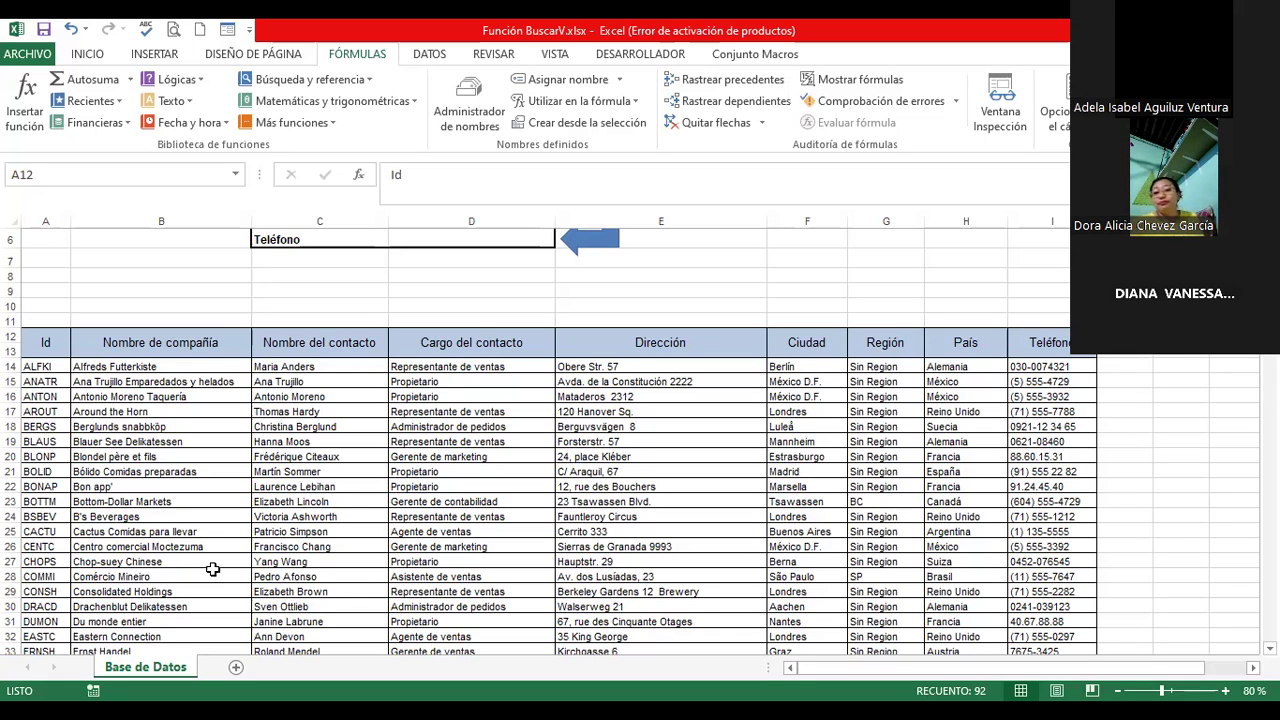
- Zoom the sheet in to 120%
left_click(38, 381)
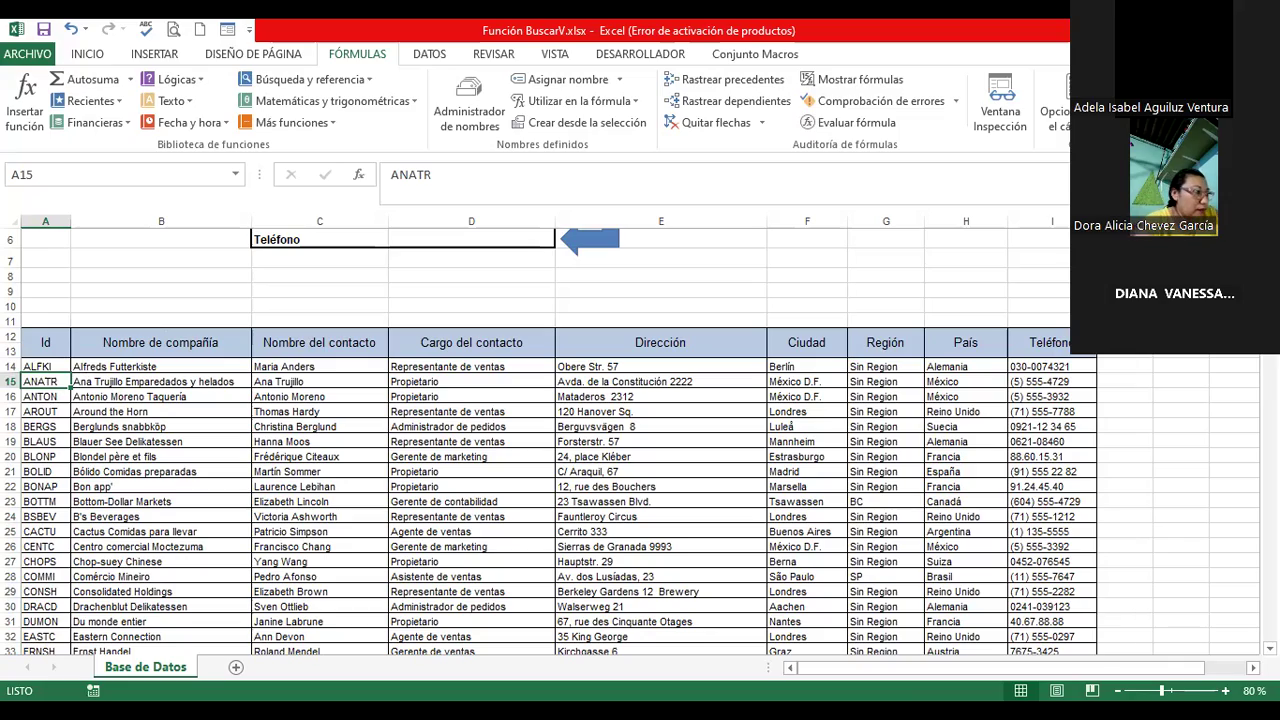
left_click(1225, 690)
left_click(1225, 690)
left_click(1225, 690)
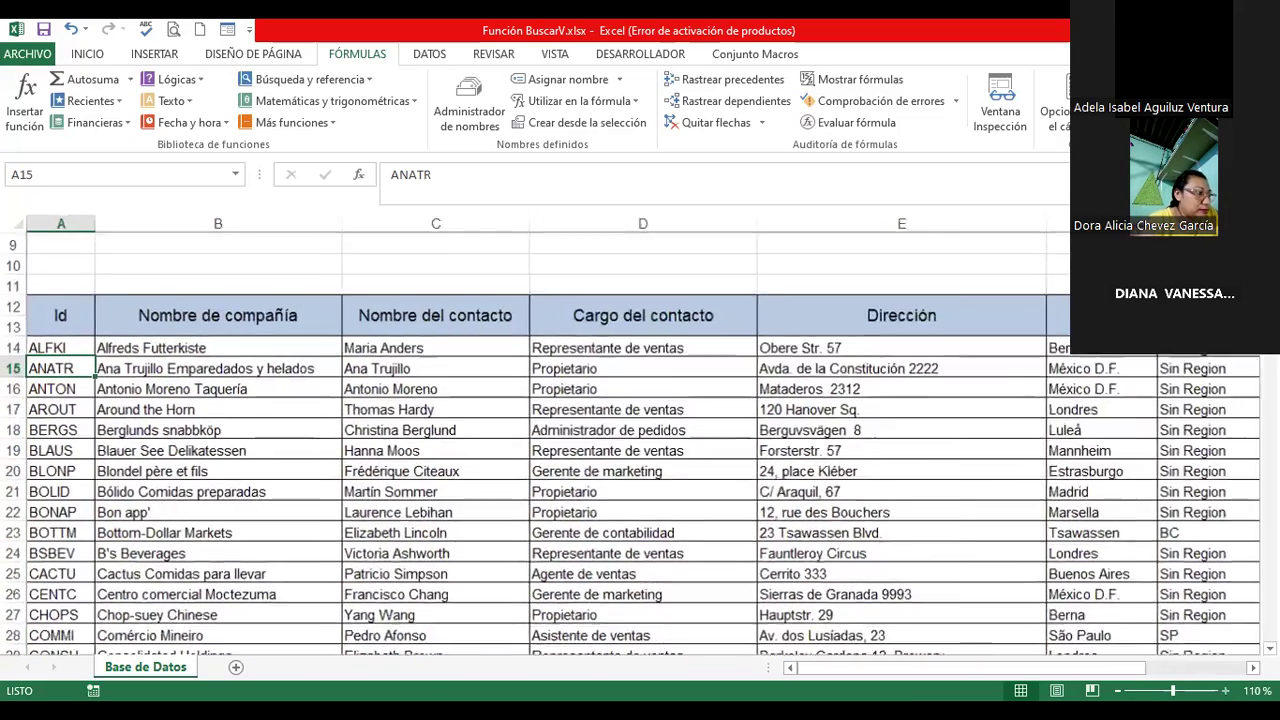
left_click(1225, 690)
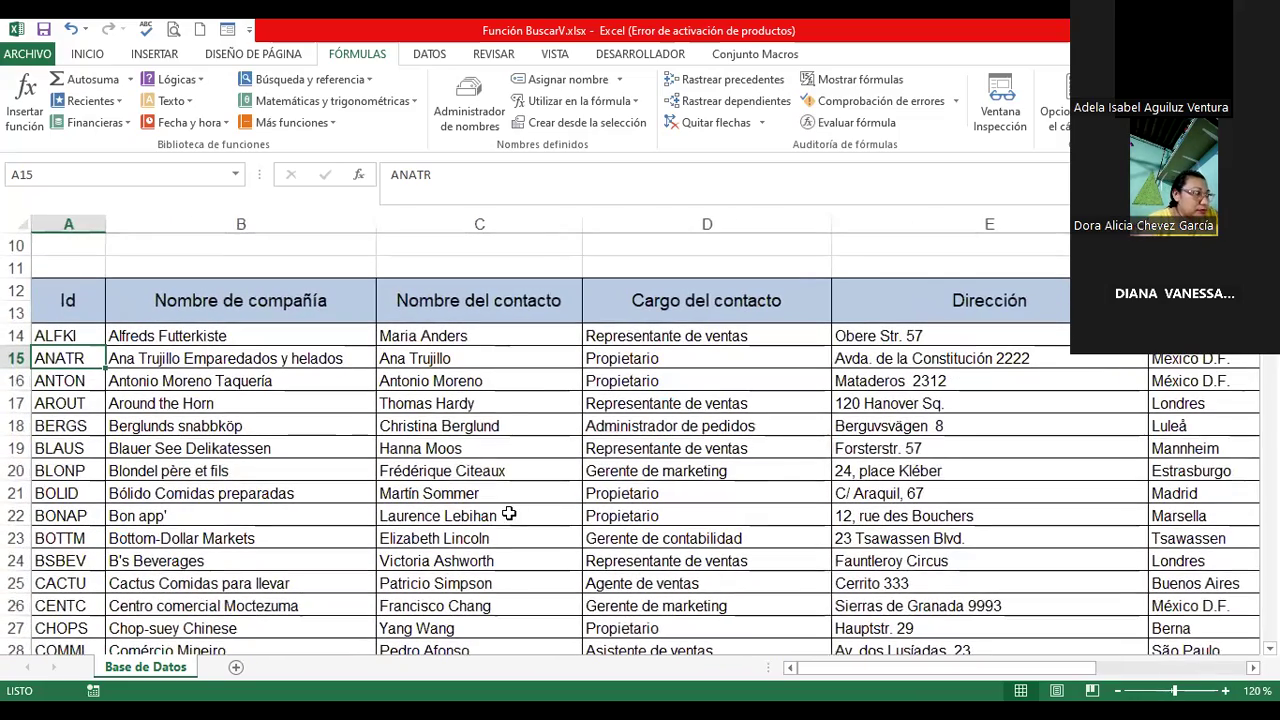
- Select the Id cells down column A to the last row and name them ID_Contactos
left_click(236, 176)
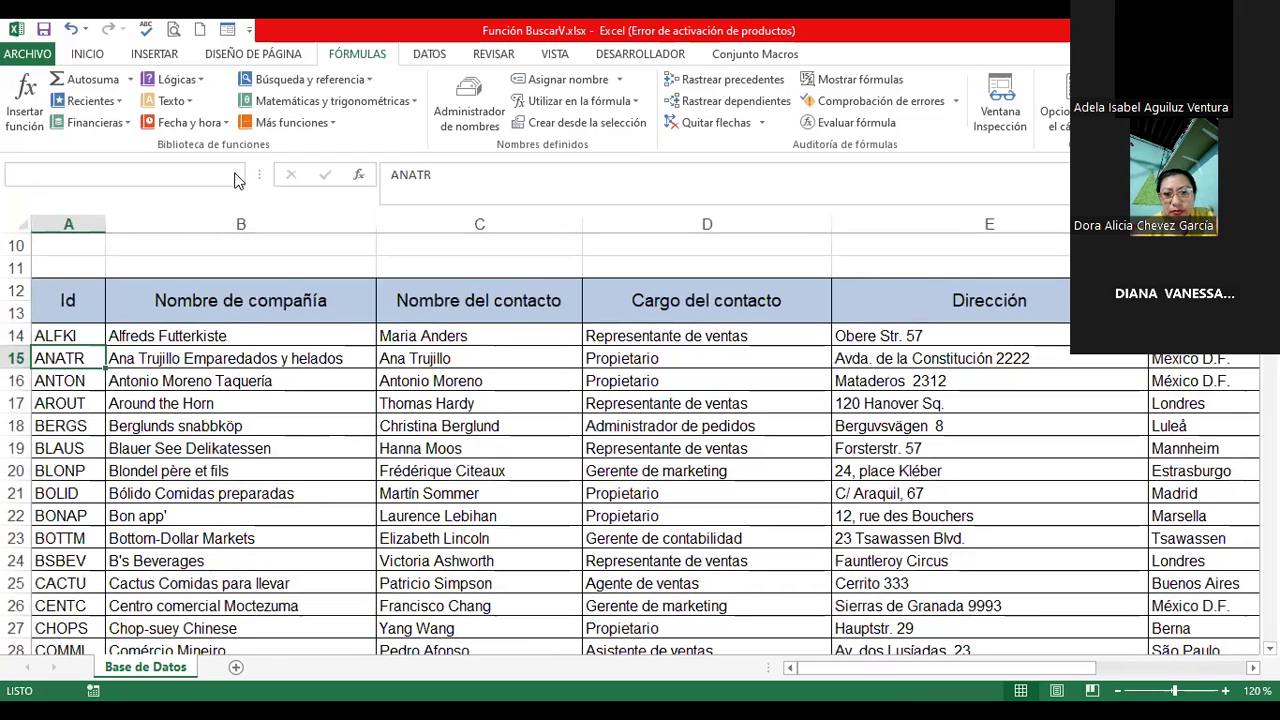
left_click(74, 316)
key("shift+Down")
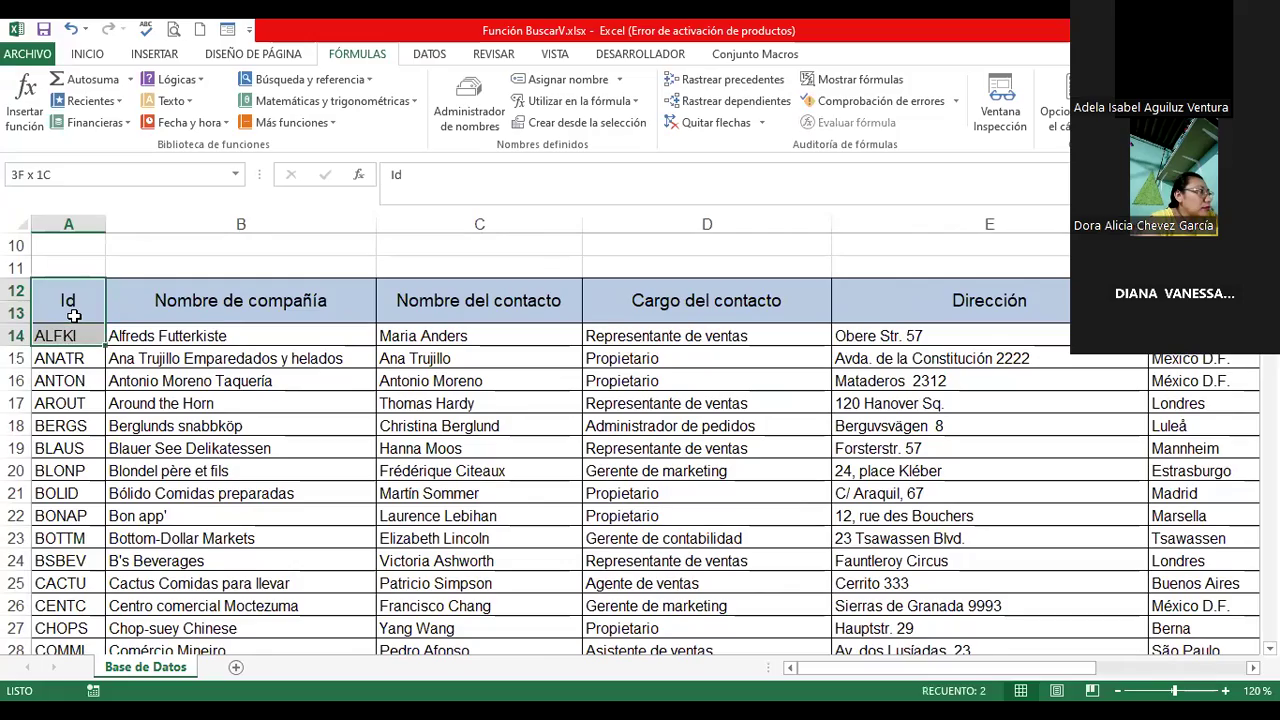
key("shift+Down")
key("shift+Down")
key("shift+Down")
key("shift+Down")
key("shift+Down")
key("shift+Down")
key("shift+Down")
key("shift+Down")
key("shift+Down")
key("shift+Down")
key("shift+Down")
key("shift+Down")
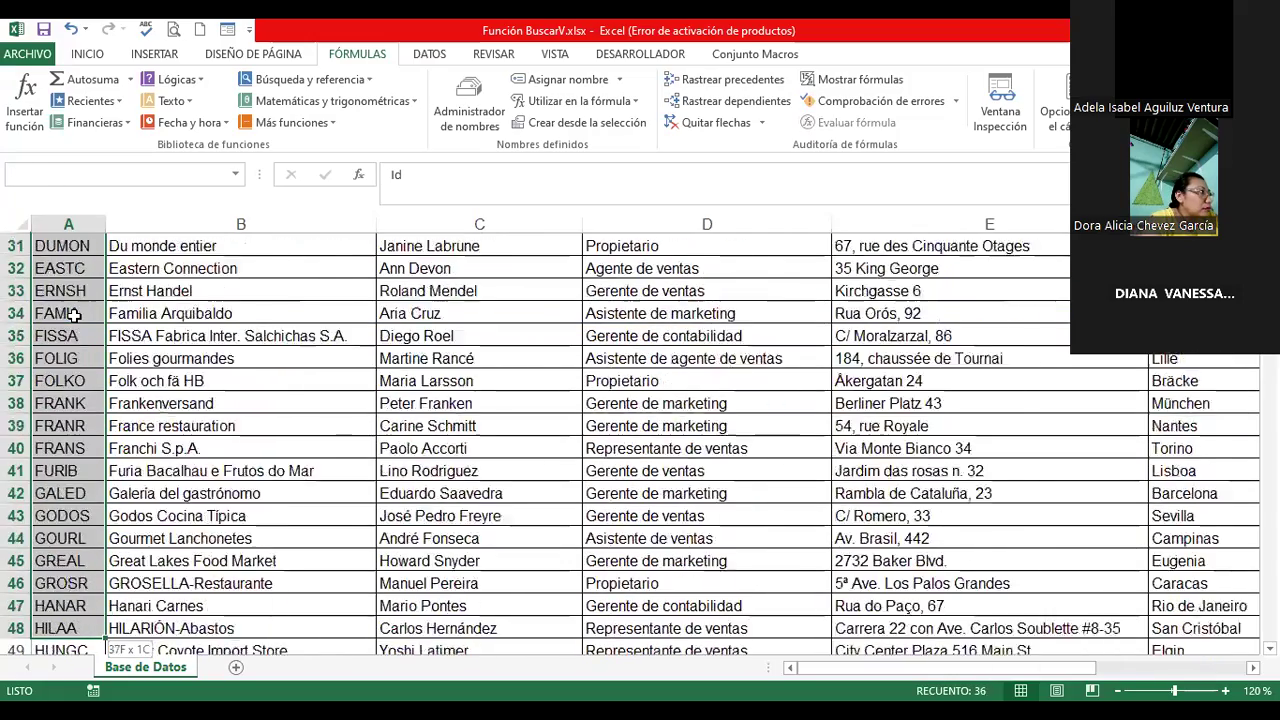
key("shift+Down")
key("shift+Down")
key("shift+Down")
key("shift+Down")
key("shift+Down")
key("shift+Down")
key("shift+Down")
key("shift+Down")
key("shift+Down")
key("shift+Down")
key("shift+Down")
key("shift+Down")
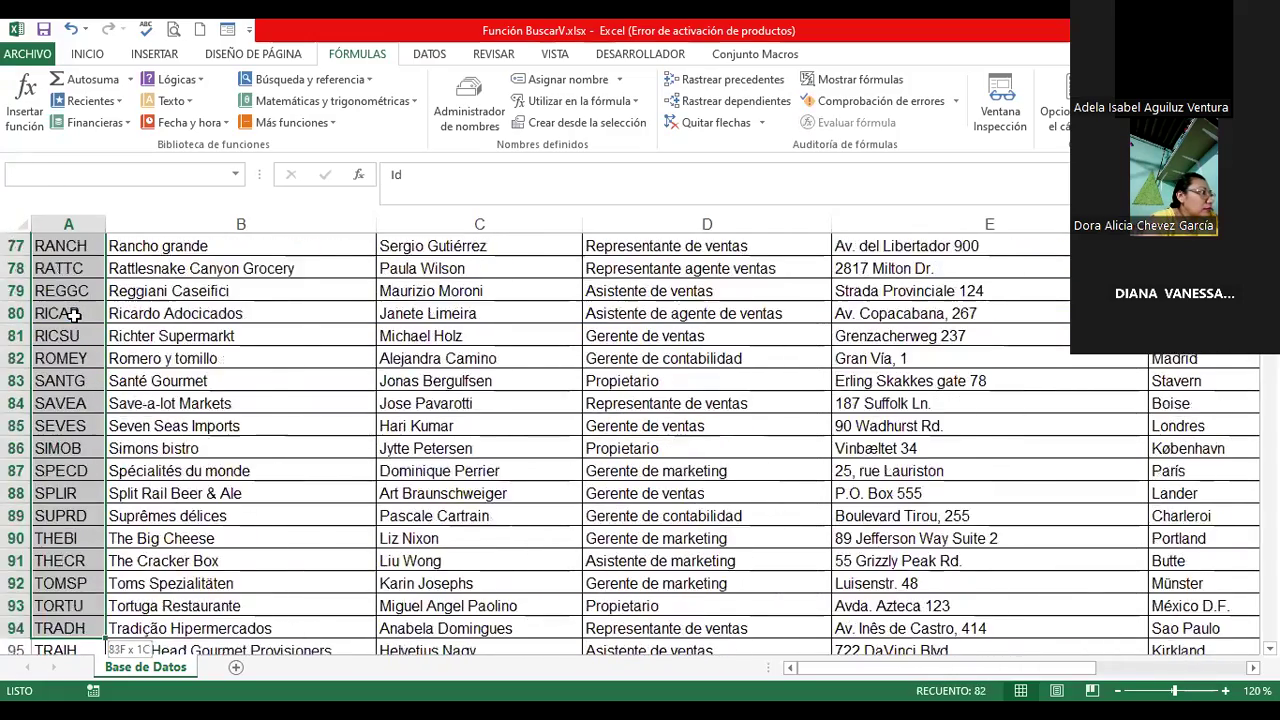
key("shift+Down")
key("shift+Down")
key("shift+Down")
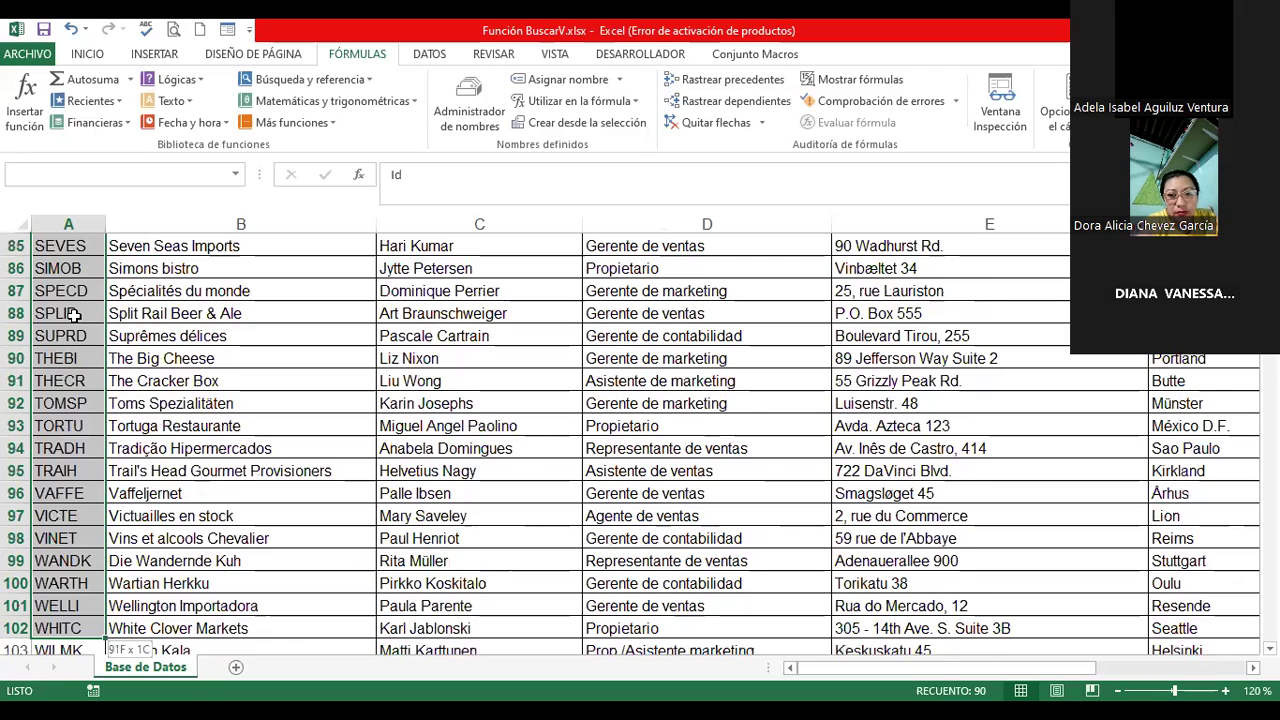
key("shift+Down")
key("shift+Down")
left_click(78, 177)
type("ID_Contactos")
key("Return")
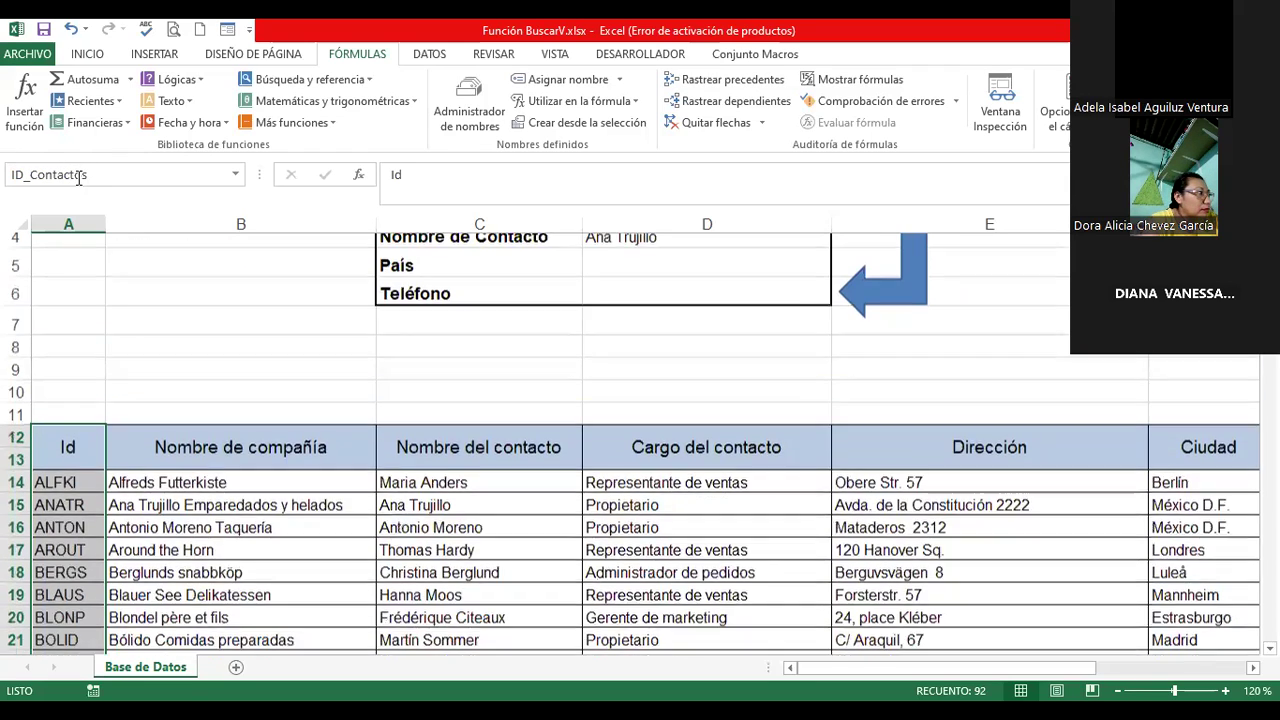
left_click(219, 425)
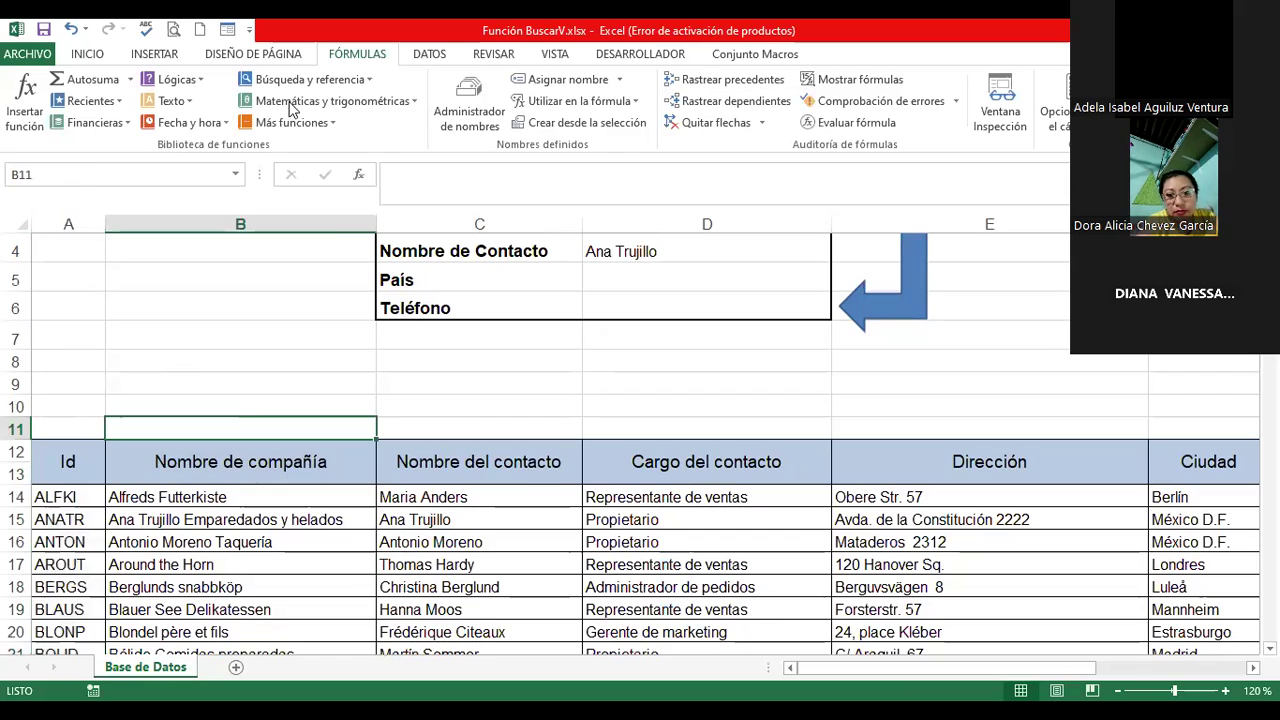
left_click(235, 178)
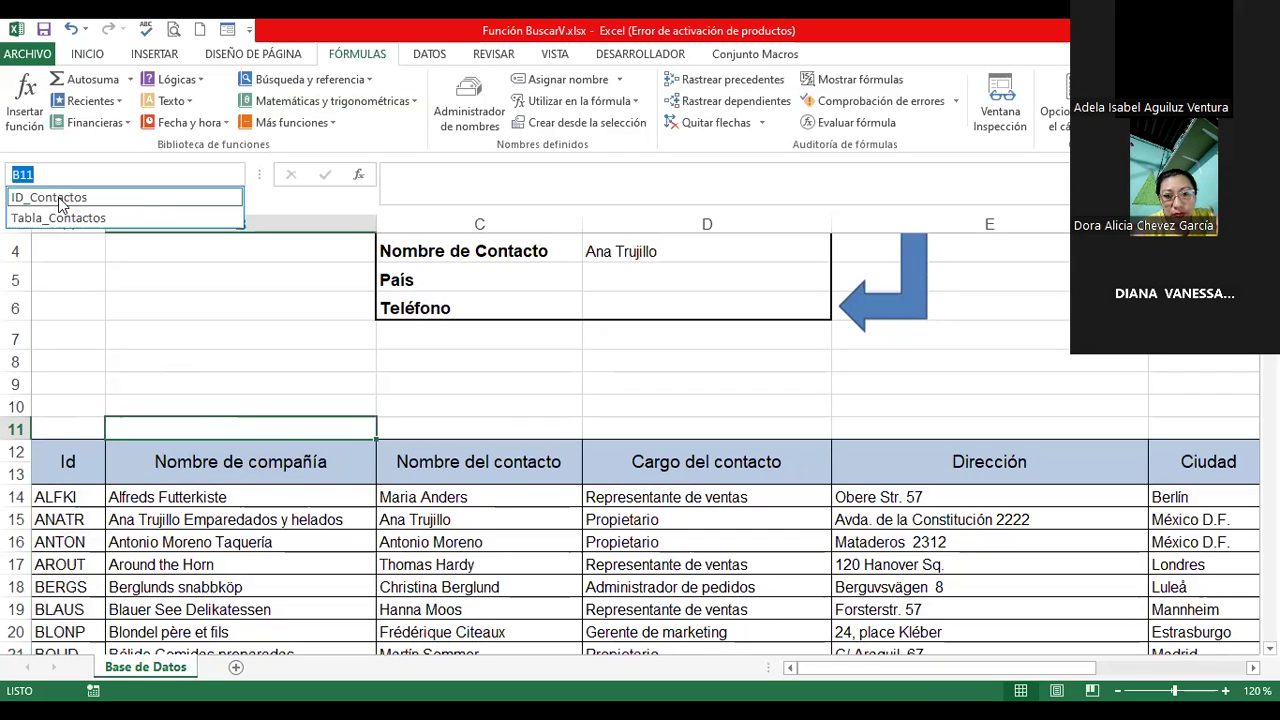
left_click(62, 199)
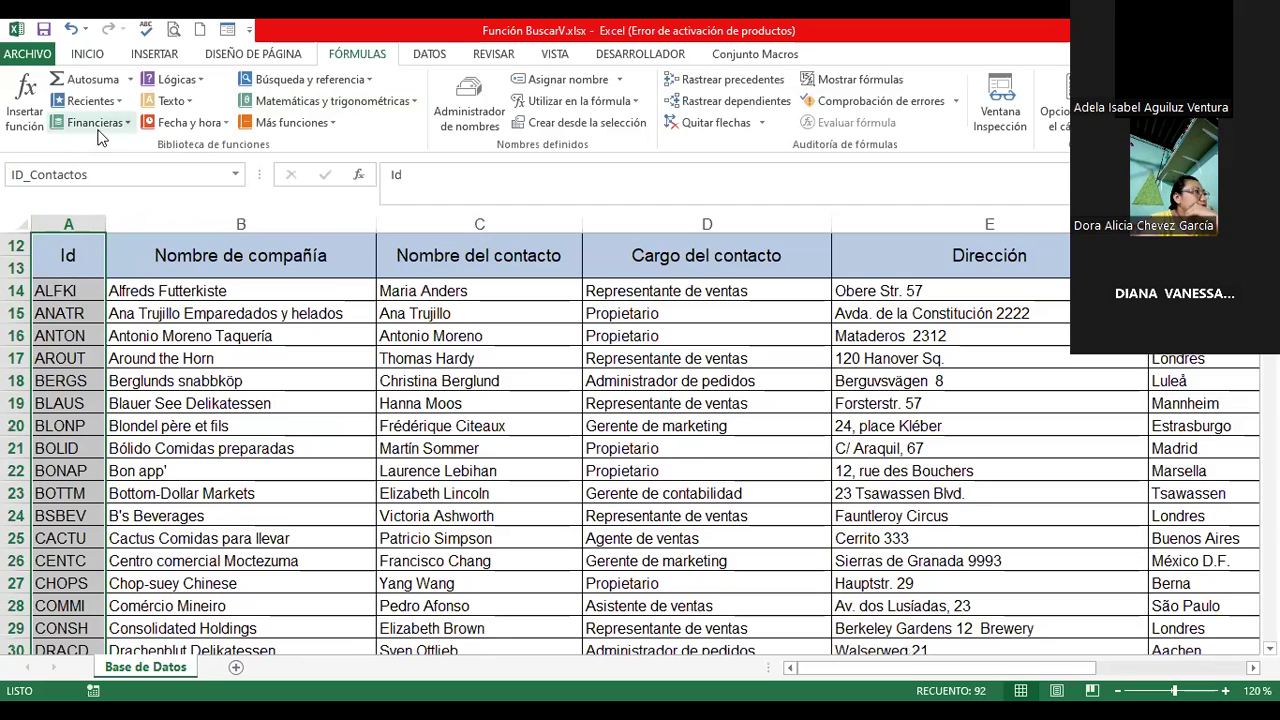
left_click(238, 176)
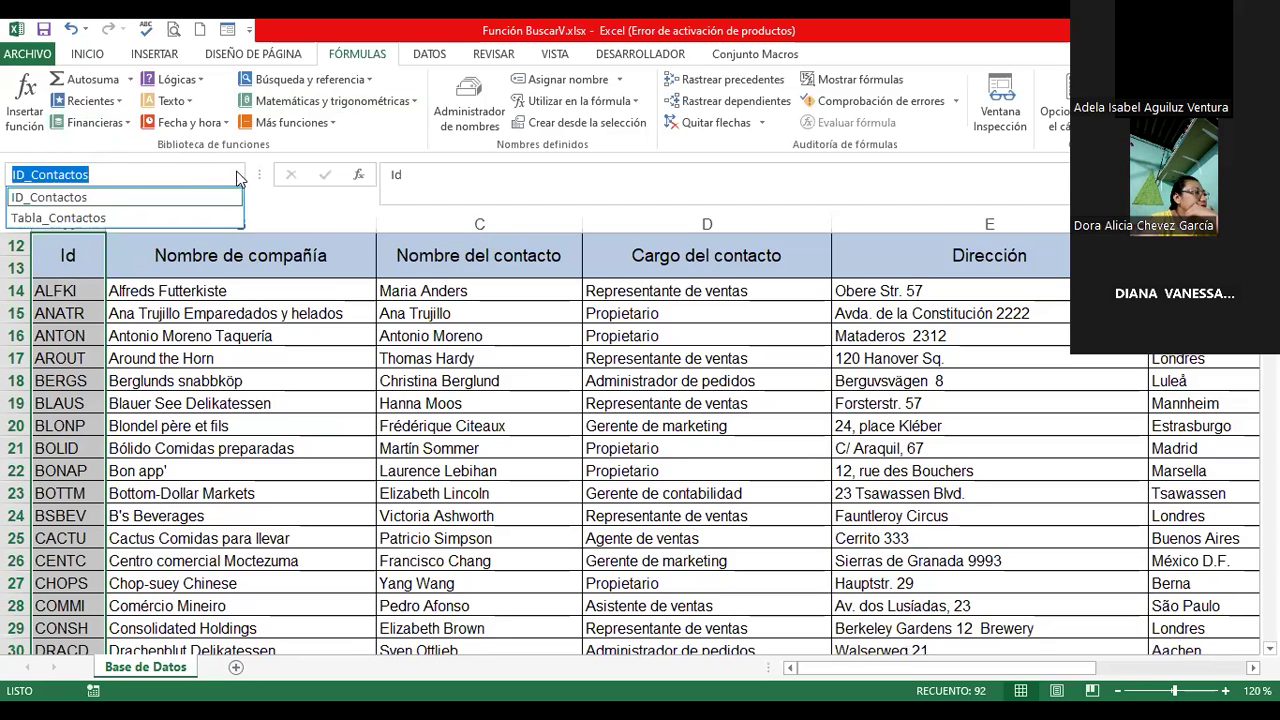
left_click(89, 218)
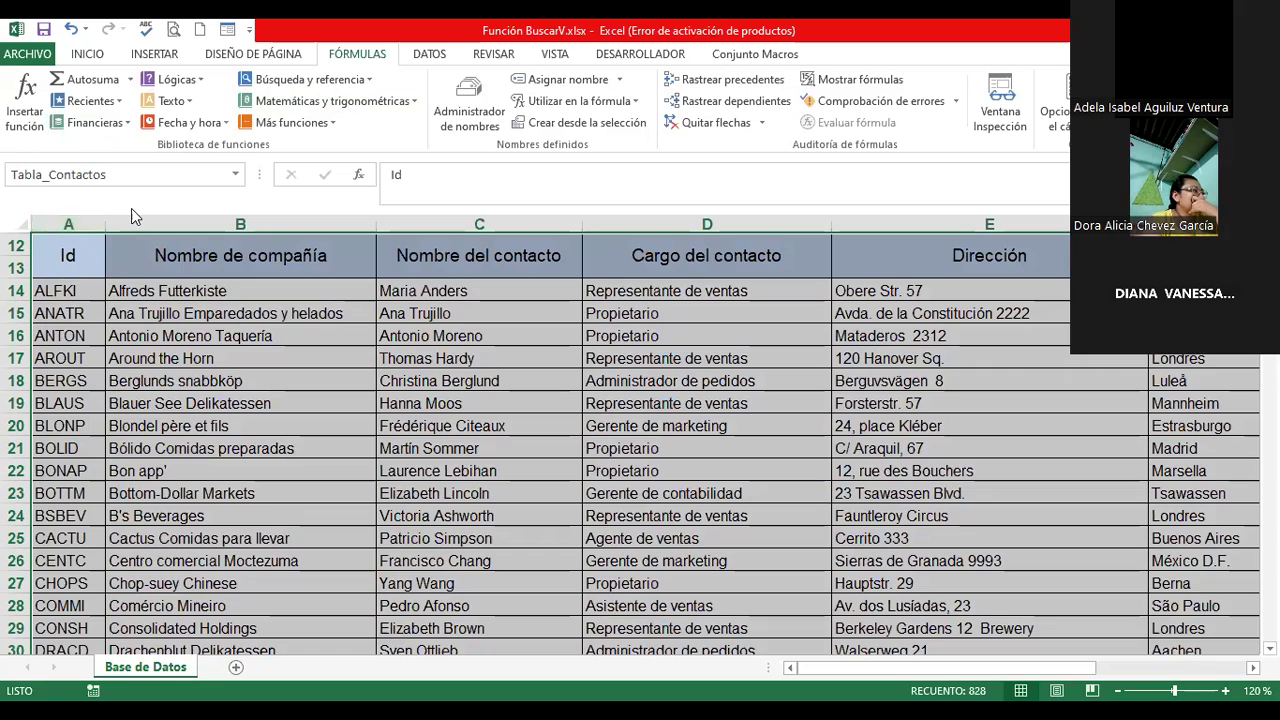
left_click(237, 181)
left_click(238, 177)
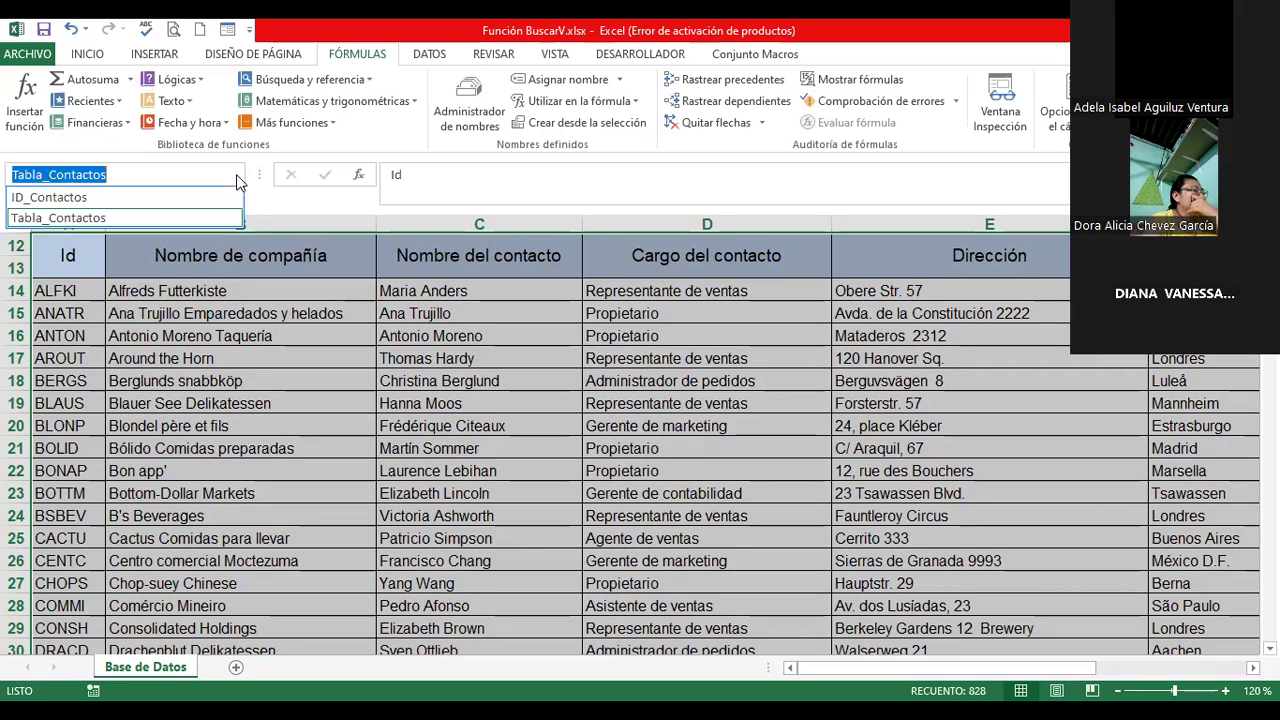
left_click(70, 203)
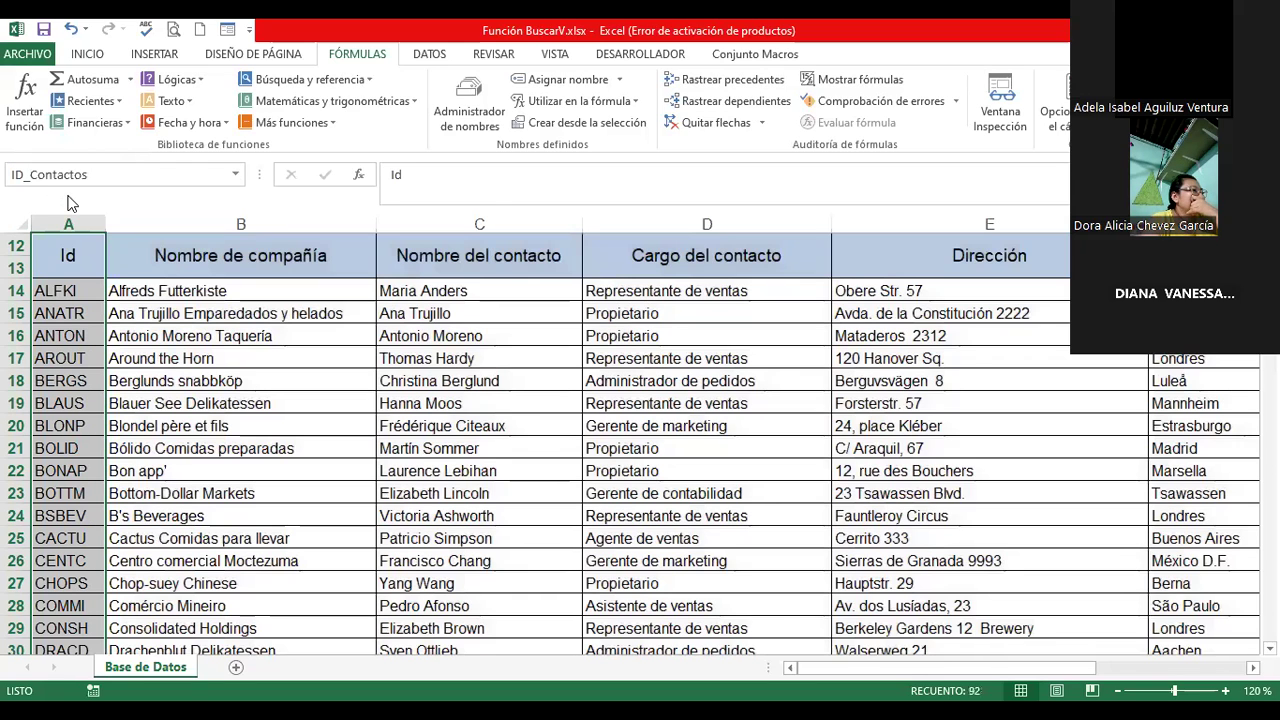
left_click(238, 178)
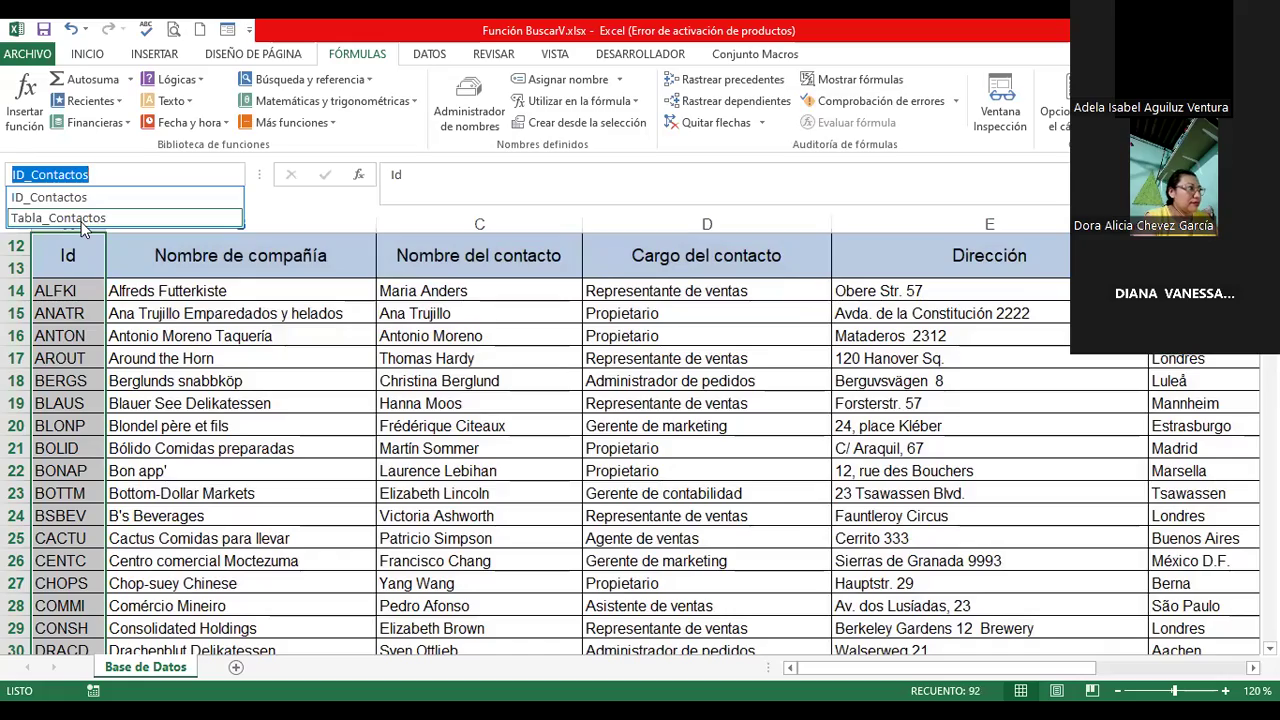
left_click(81, 218)
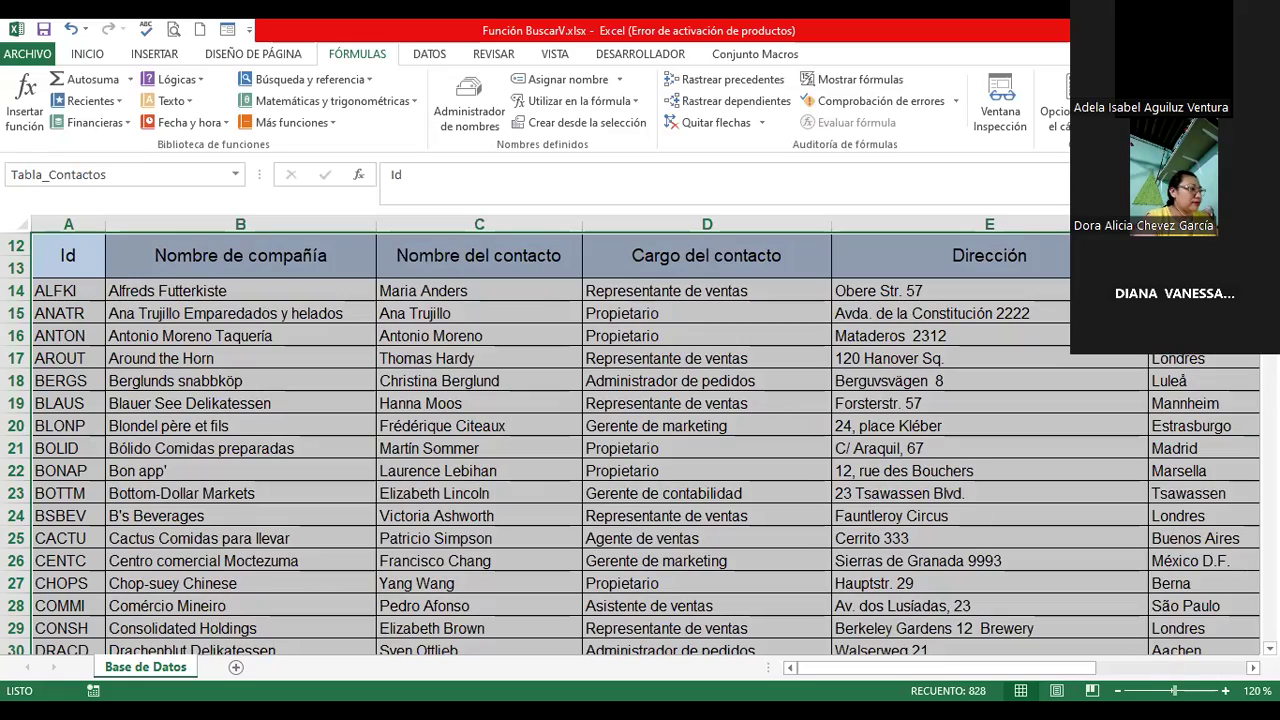
scroll(640, 435, "down", 2)
scroll(640, 435, "down", 1)
scroll(640, 435, "down", 1)
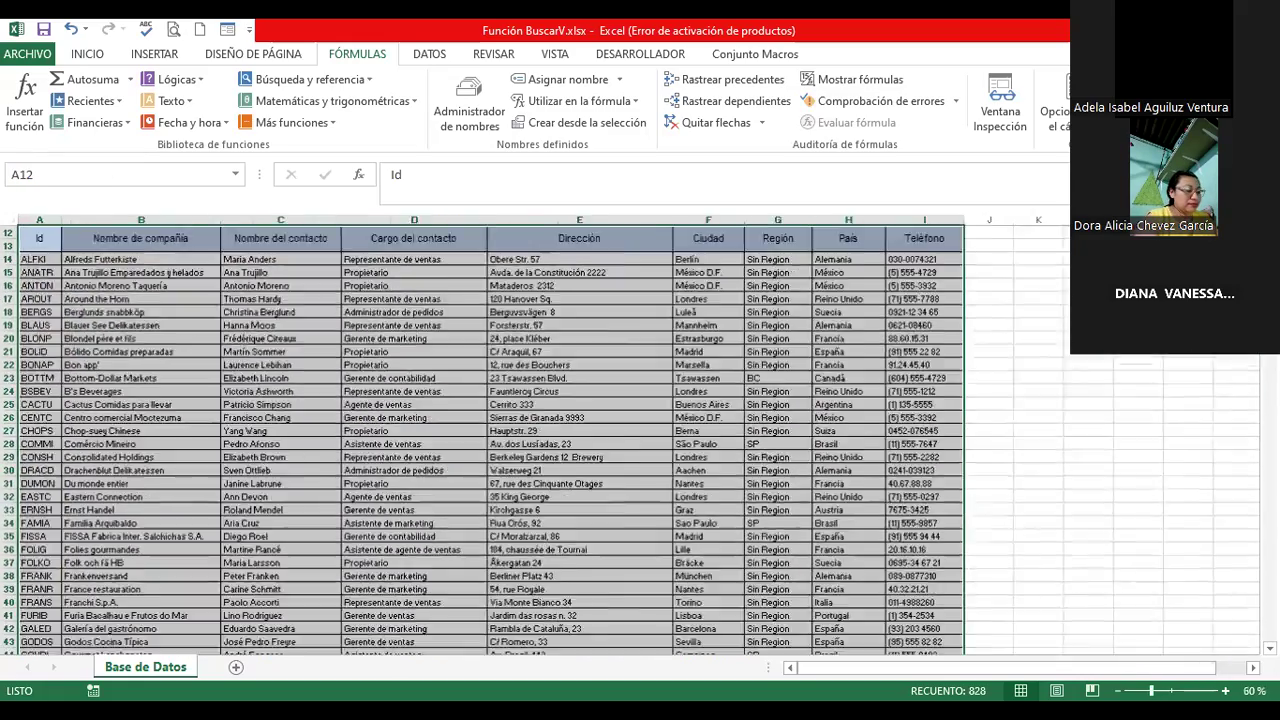
scroll(640, 435, "down", 2)
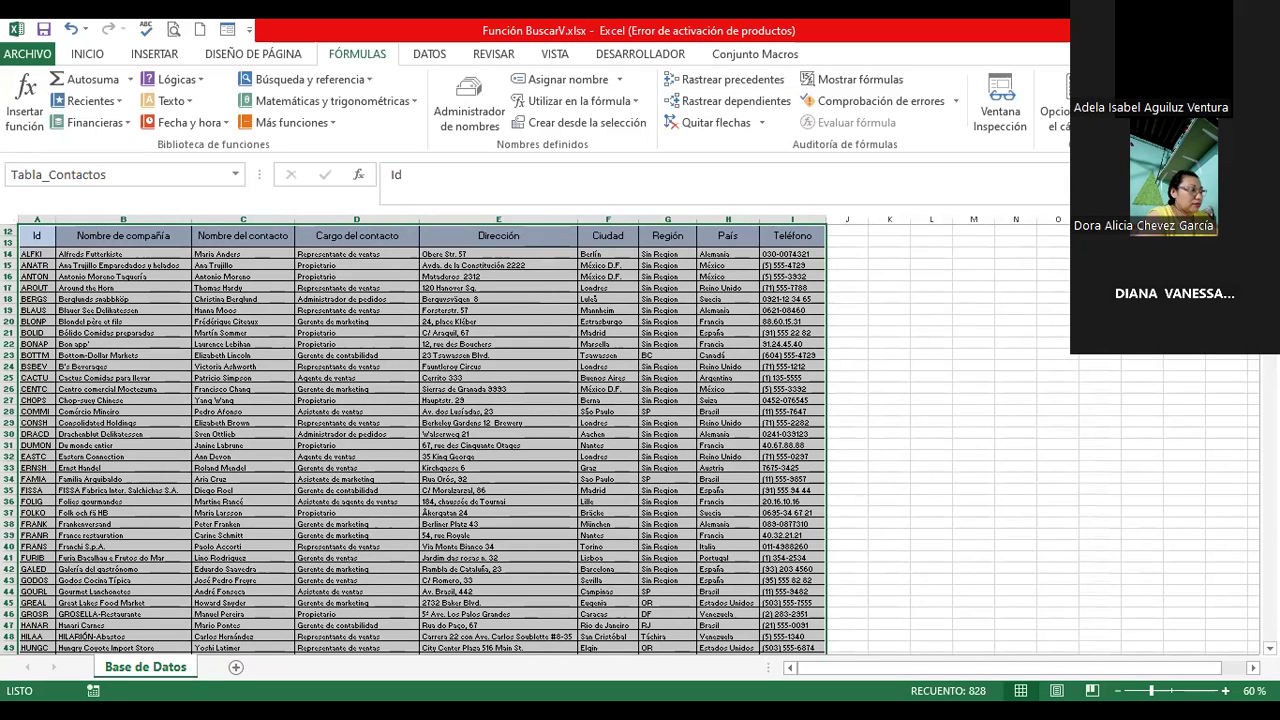
left_click(1225, 691)
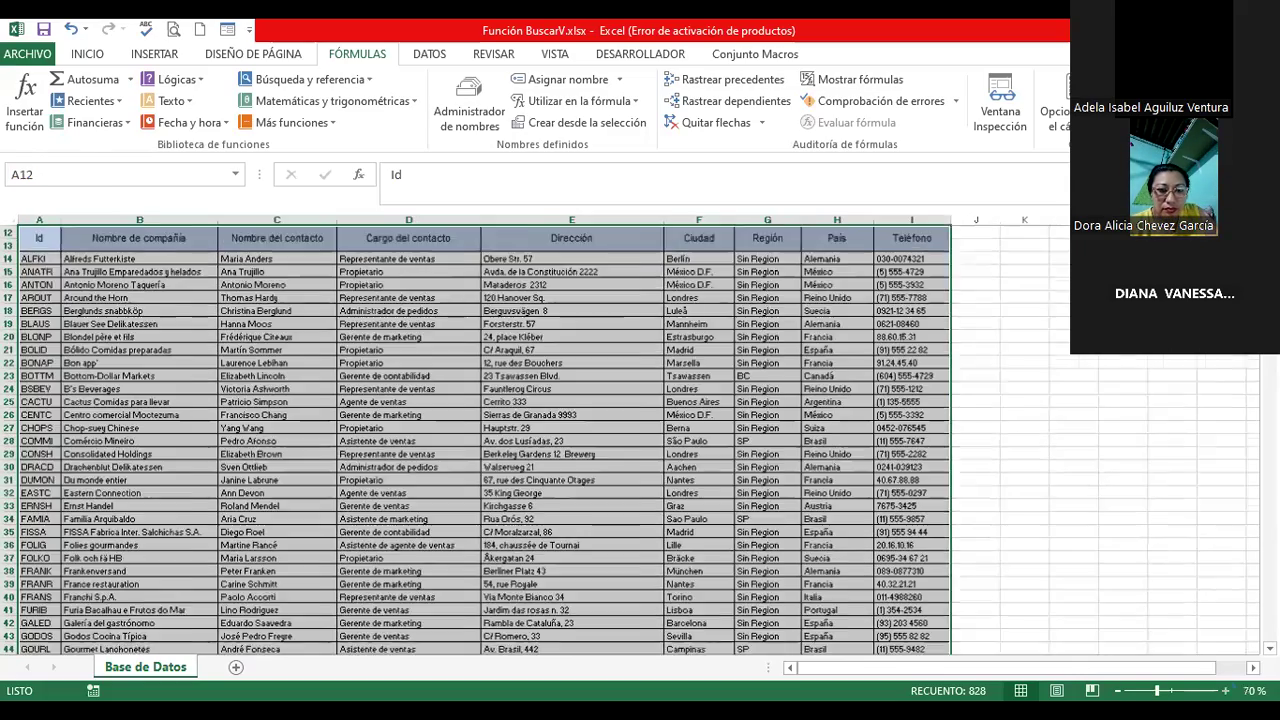
left_click(1225, 691)
left_click(1225, 691)
left_click(1225, 691)
left_click(1225, 691)
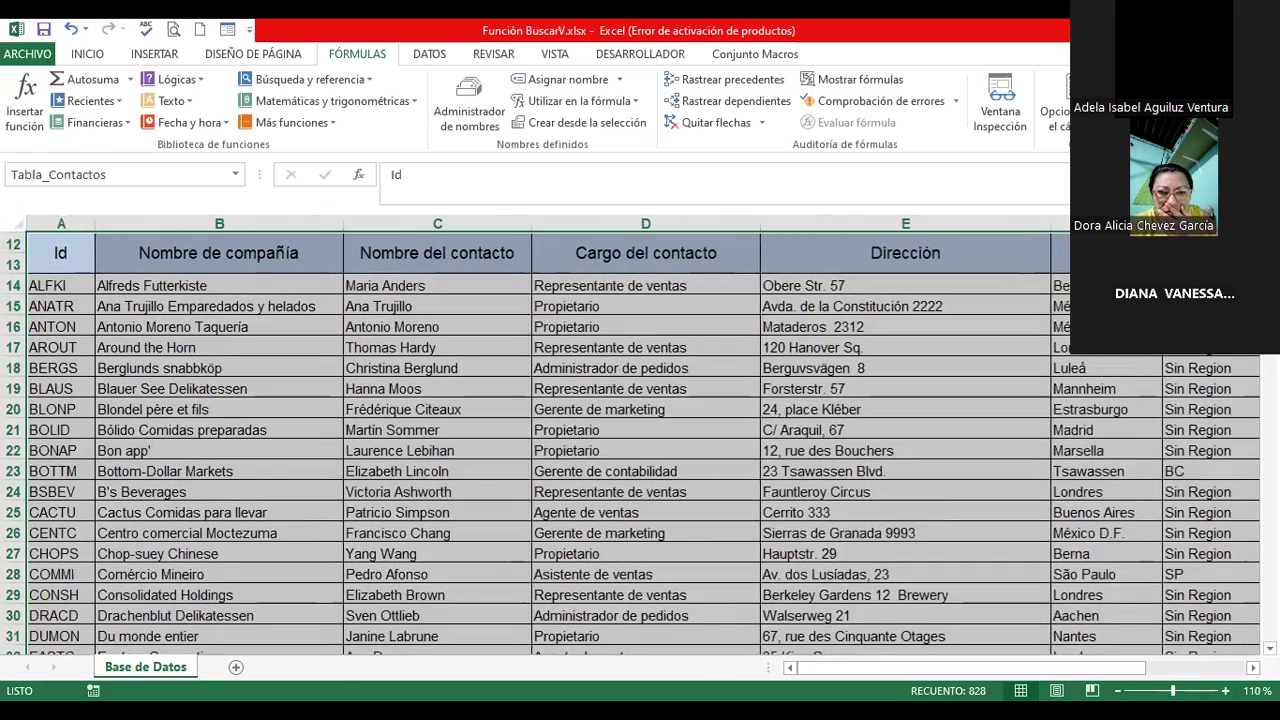
scroll(516, 367, "up", 4)
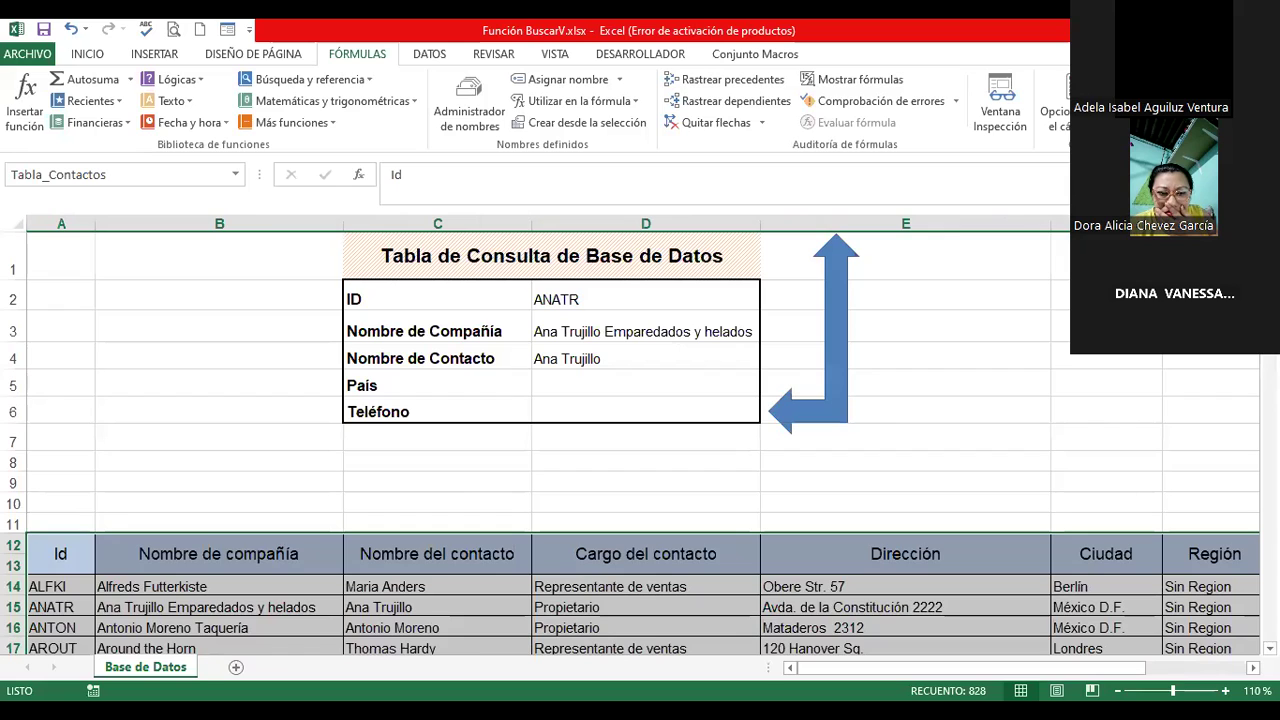
- Start =buscarv(D2;Tabla_Contactos in D5, inserting the table name from autocomplete
left_click(550, 385)
type("=")
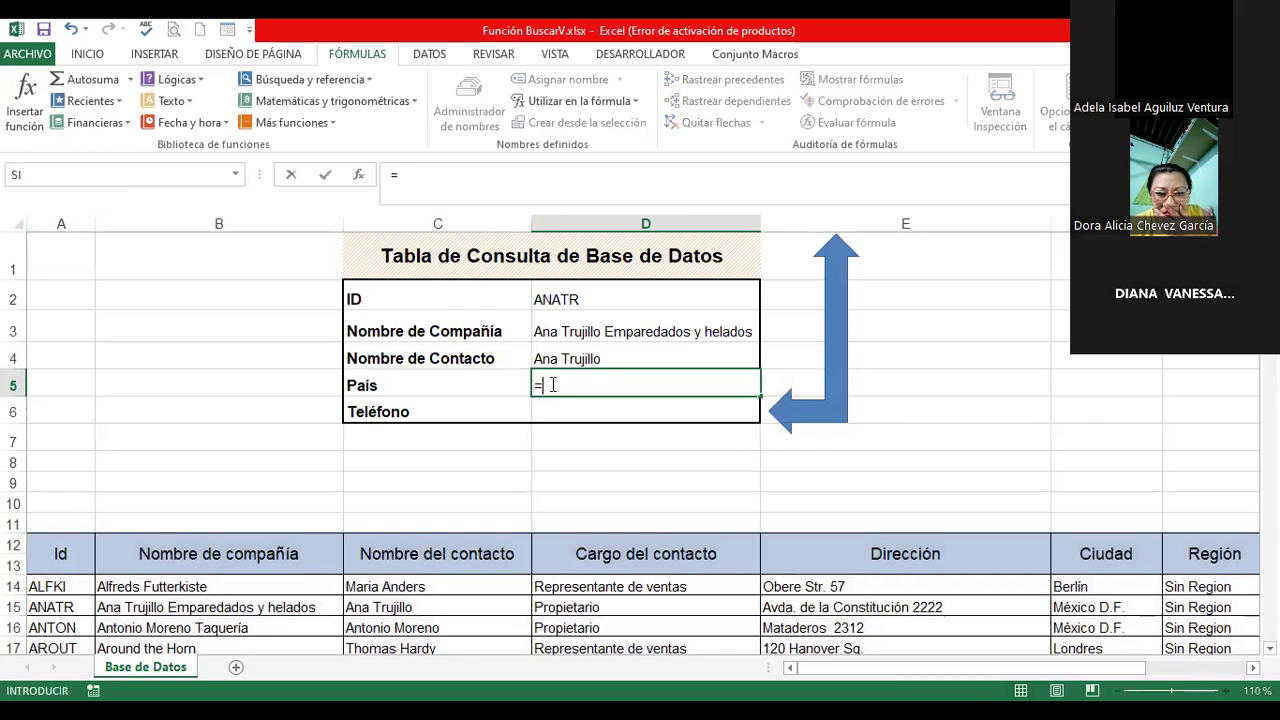
type("b")
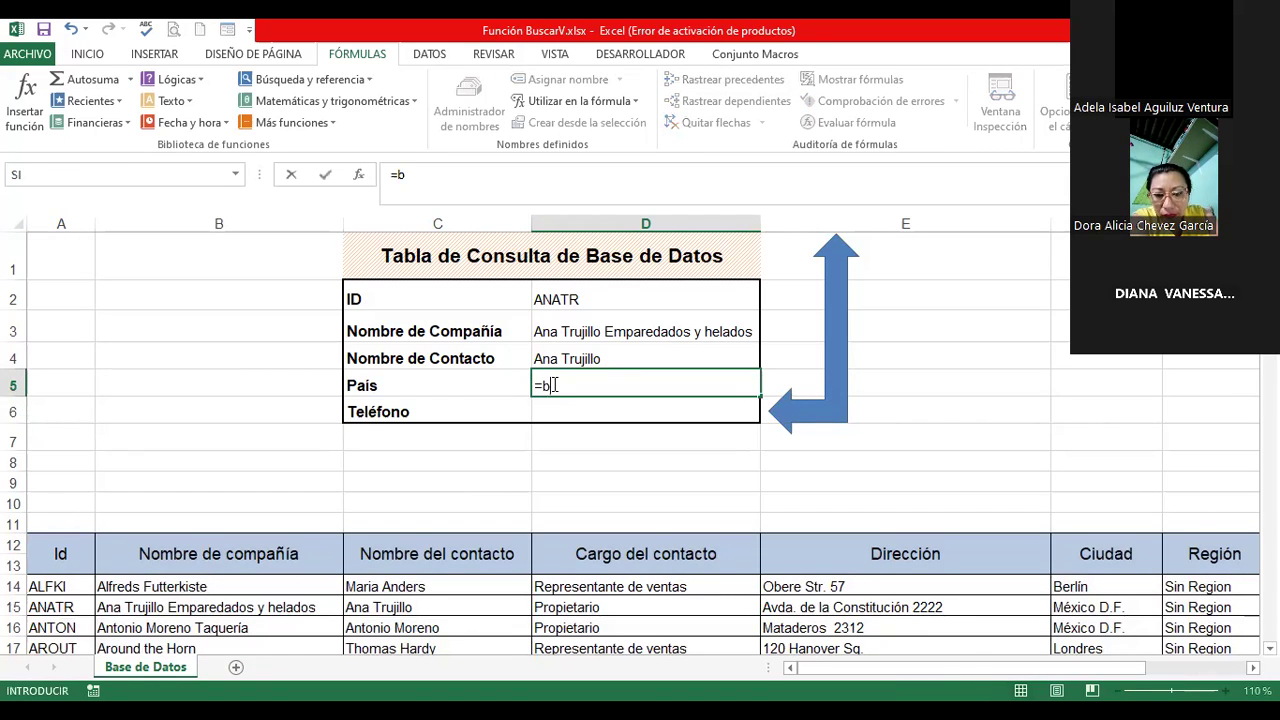
type("uscarv(")
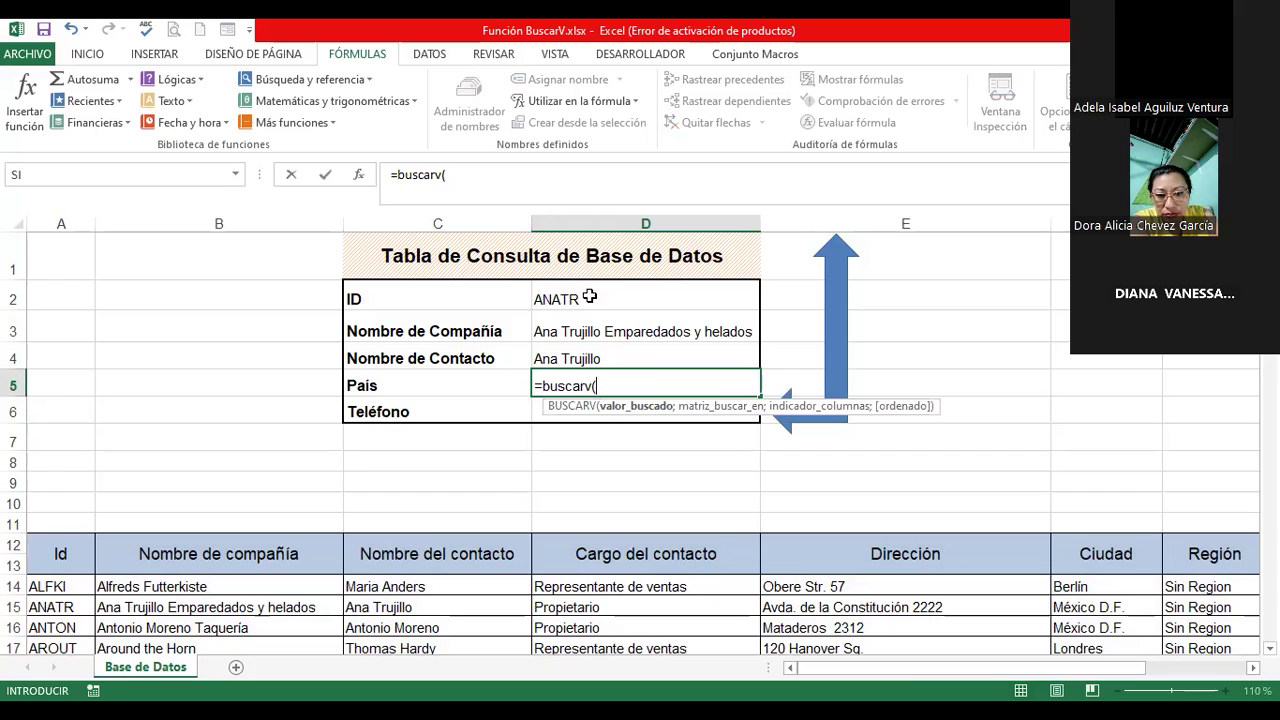
left_click(560, 299)
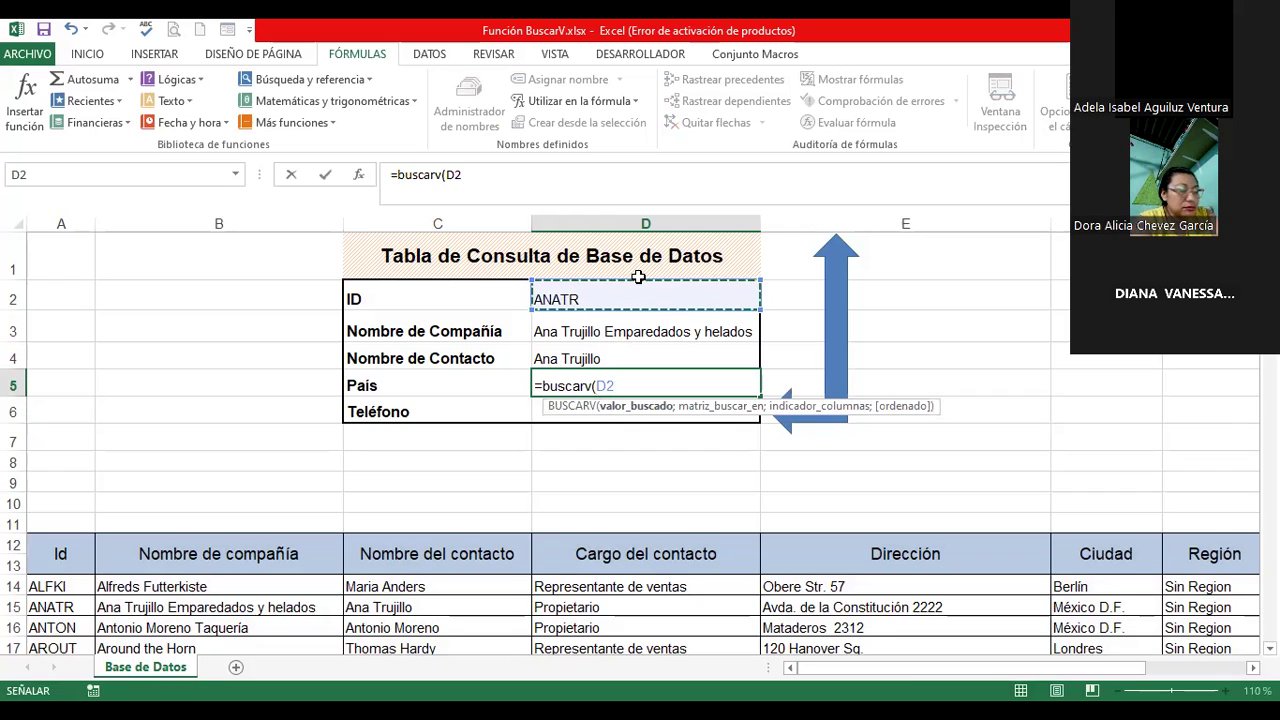
type(";t")
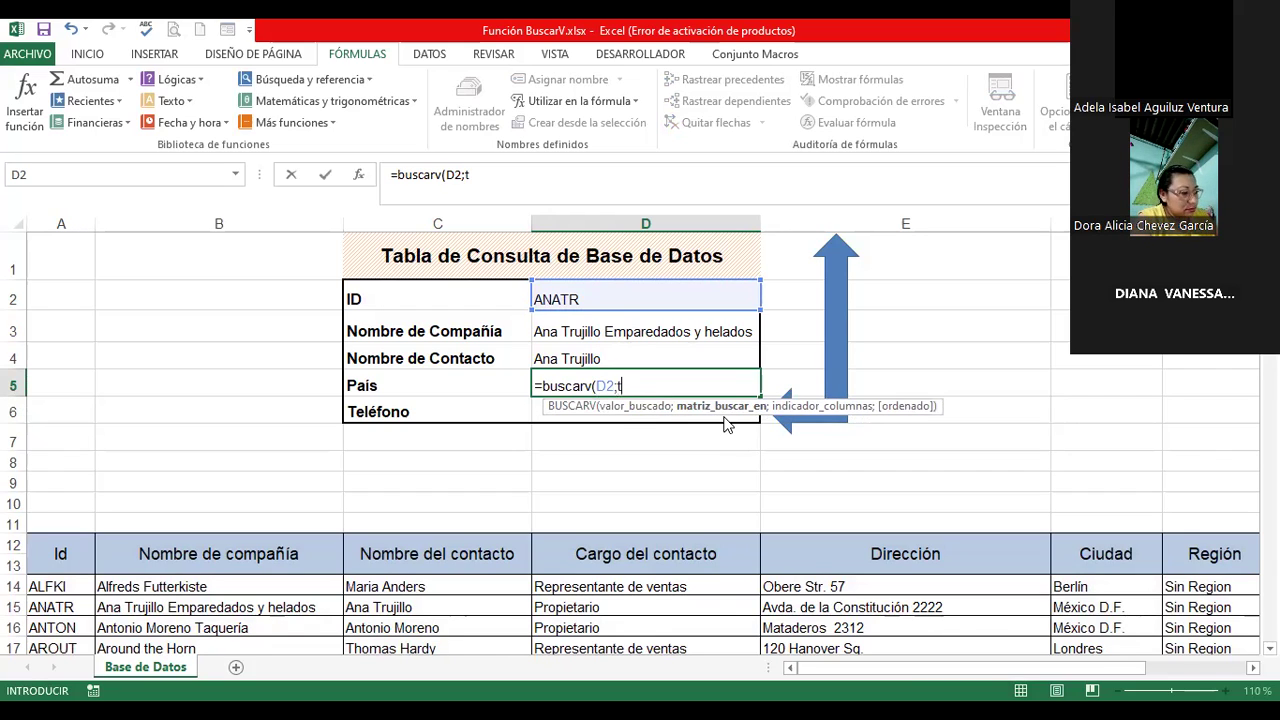
type("a")
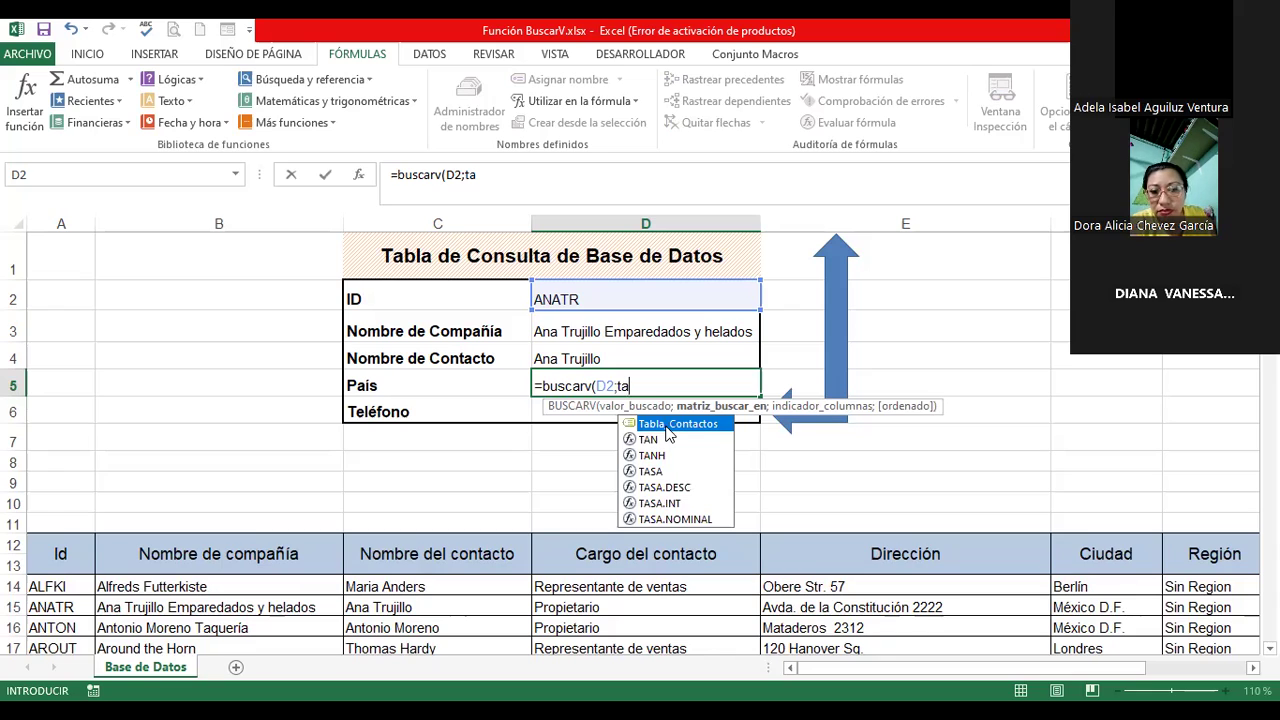
double_click(666, 424)
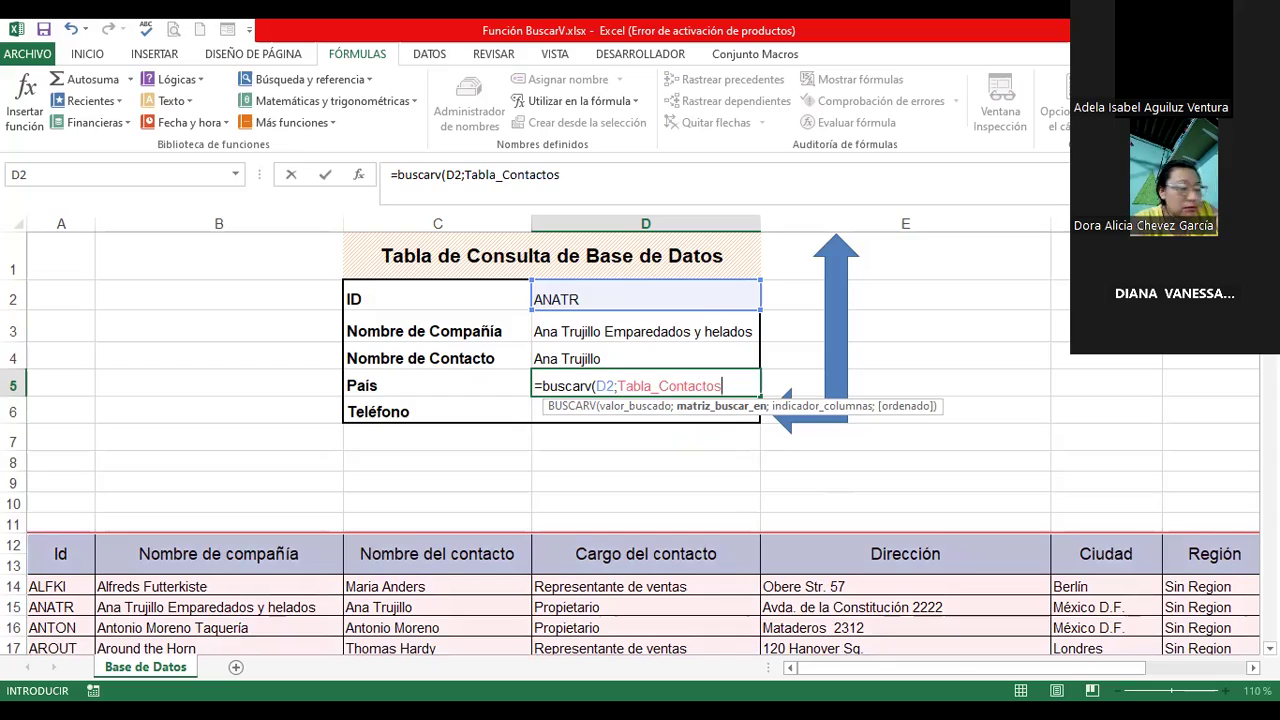
- Complete D5 as =buscarv(D2;Tabla_Contactos;8;0) so it returns México
scroll(630, 440, "down", 8)
scroll(630, 440, "down", 5)
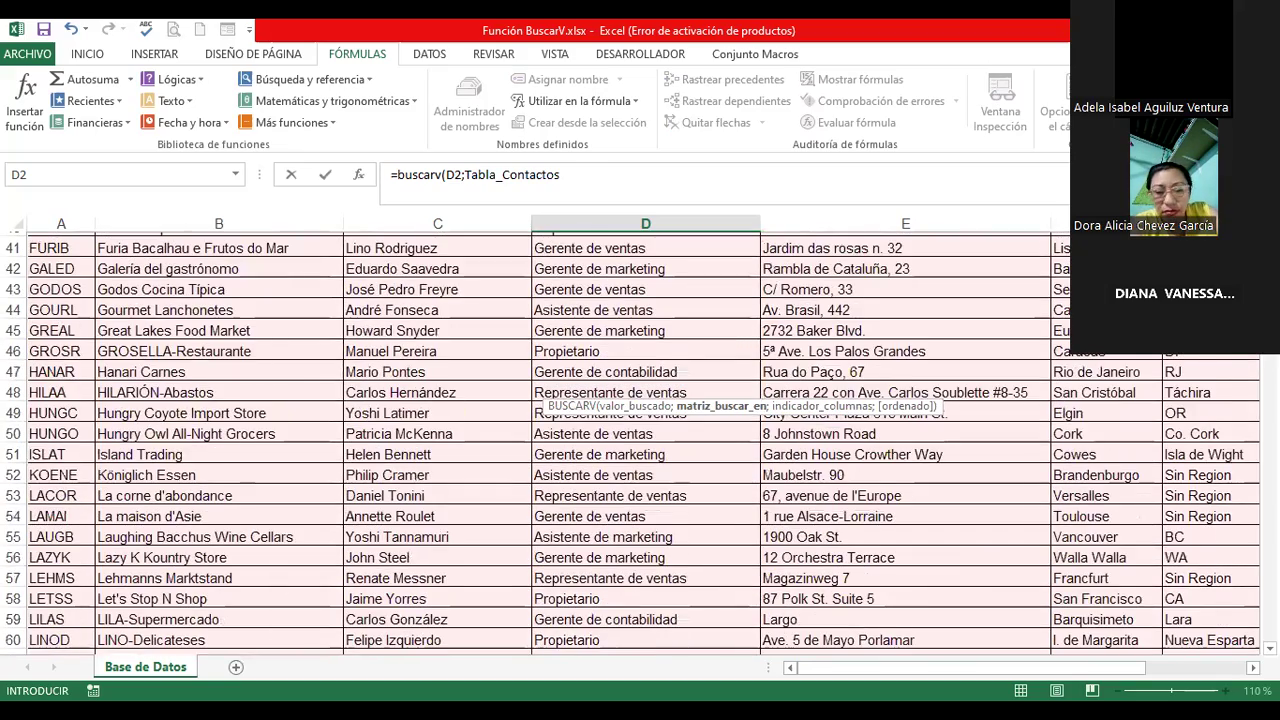
scroll(630, 440, "up", 13)
scroll(630, 440, "down", 1)
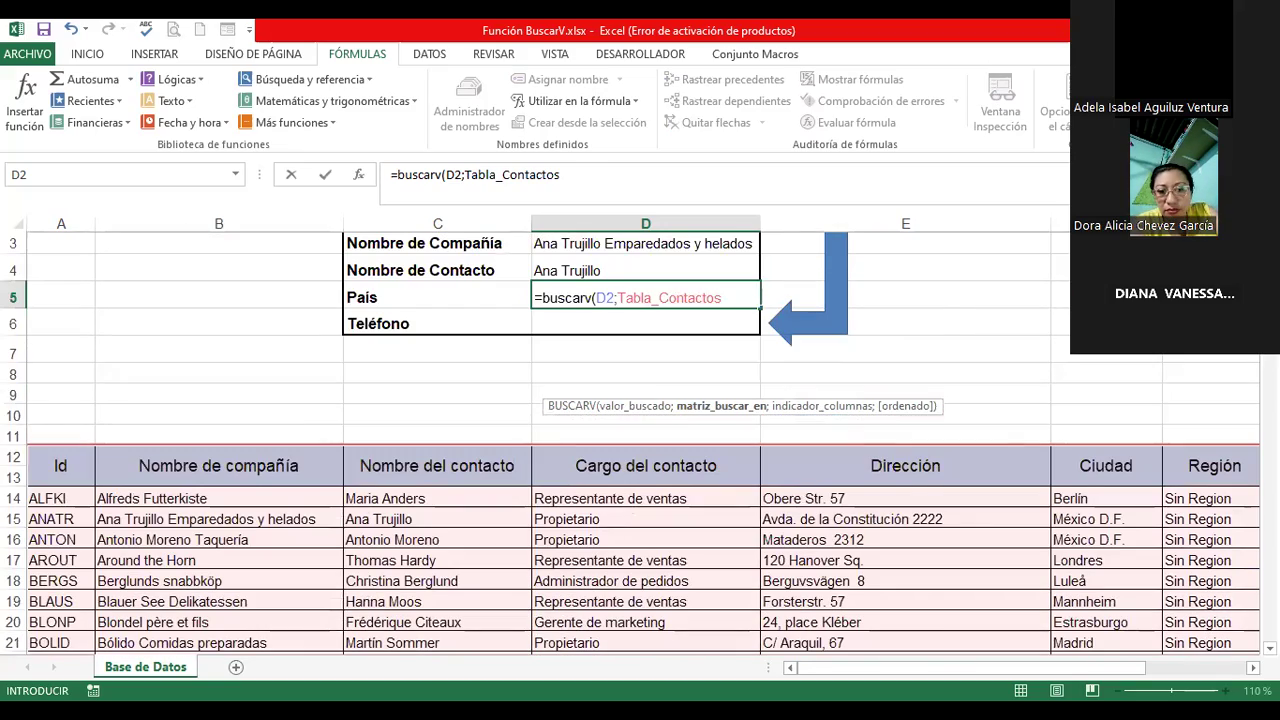
scroll(630, 440, "up", 1)
type(";")
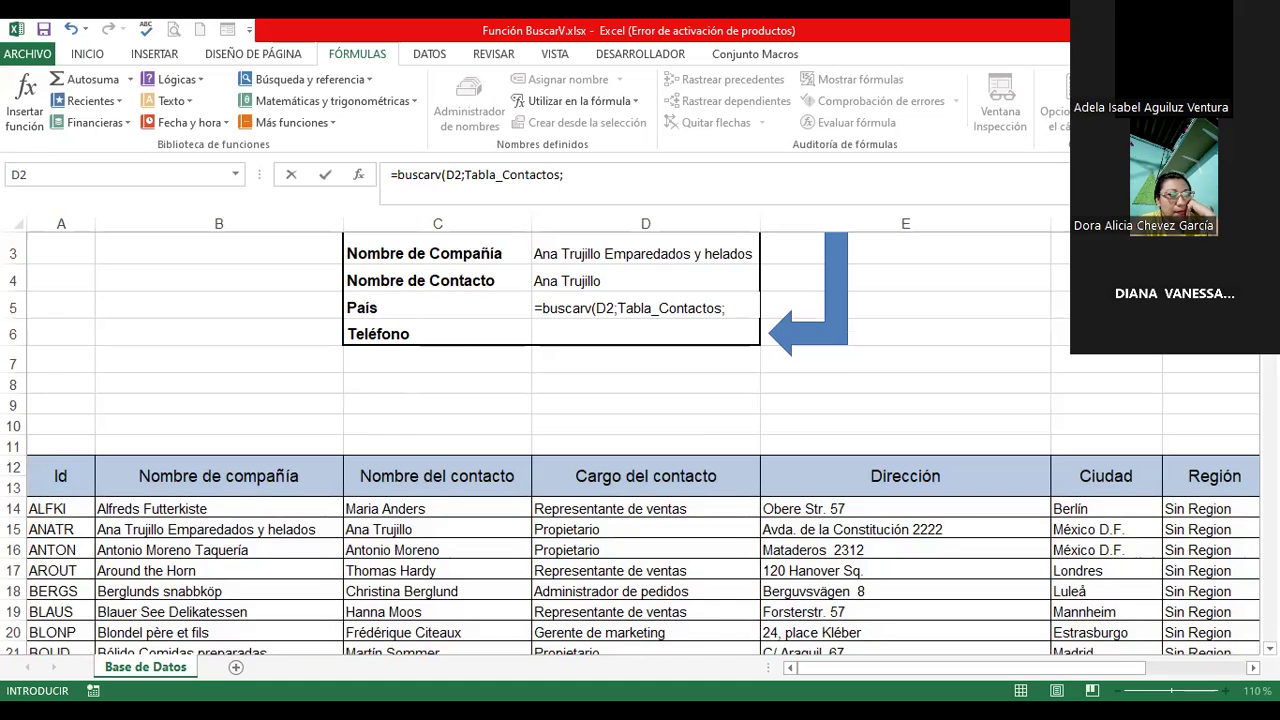
scroll(640, 435, "up", 2)
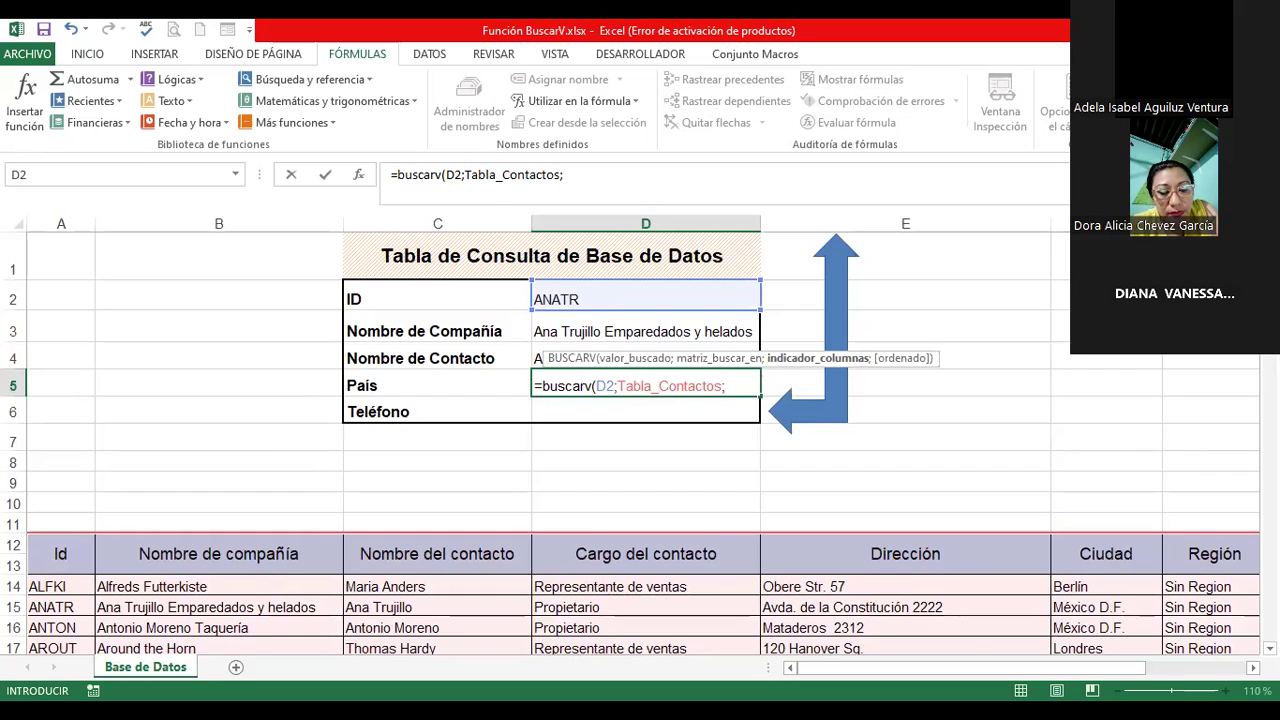
type("8")
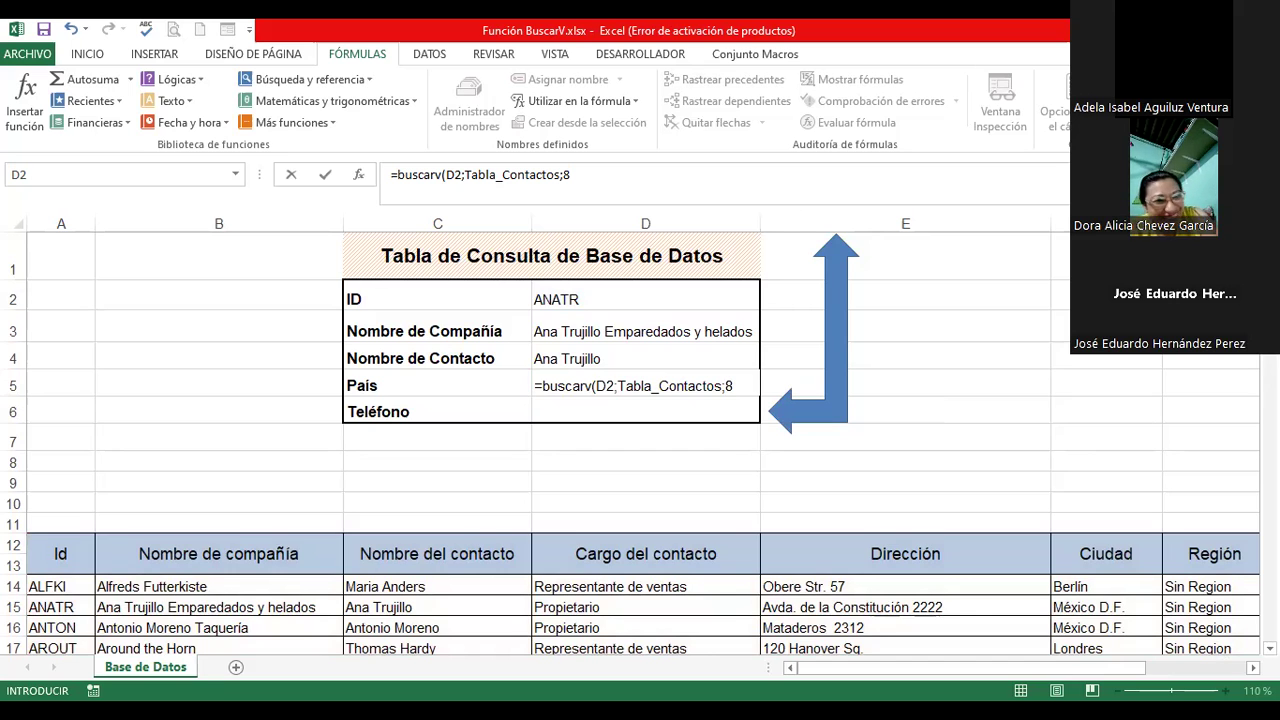
scroll(640, 440, "right", 2)
mouse_move(1226, 668)
left_mouse_down()
mouse_move(1236, 660)
mouse_move(1152, 674)
mouse_move(1036, 530)
left_mouse_up()
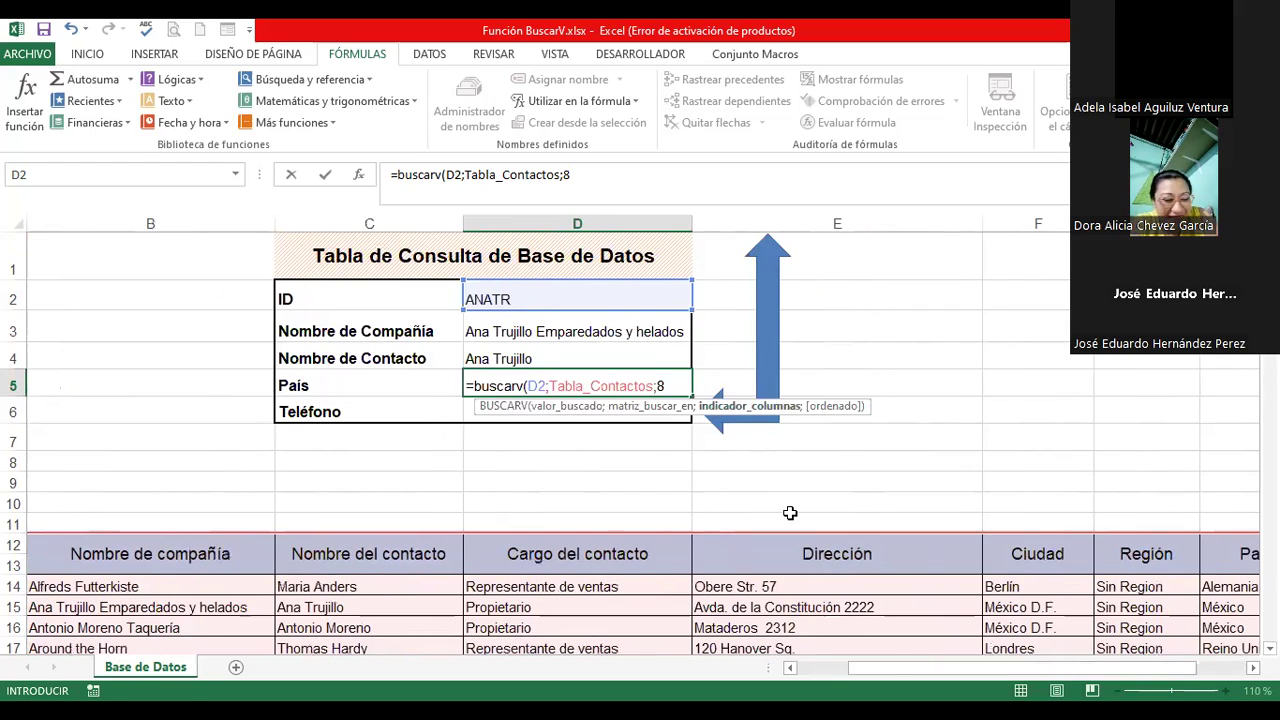
type(";0)")
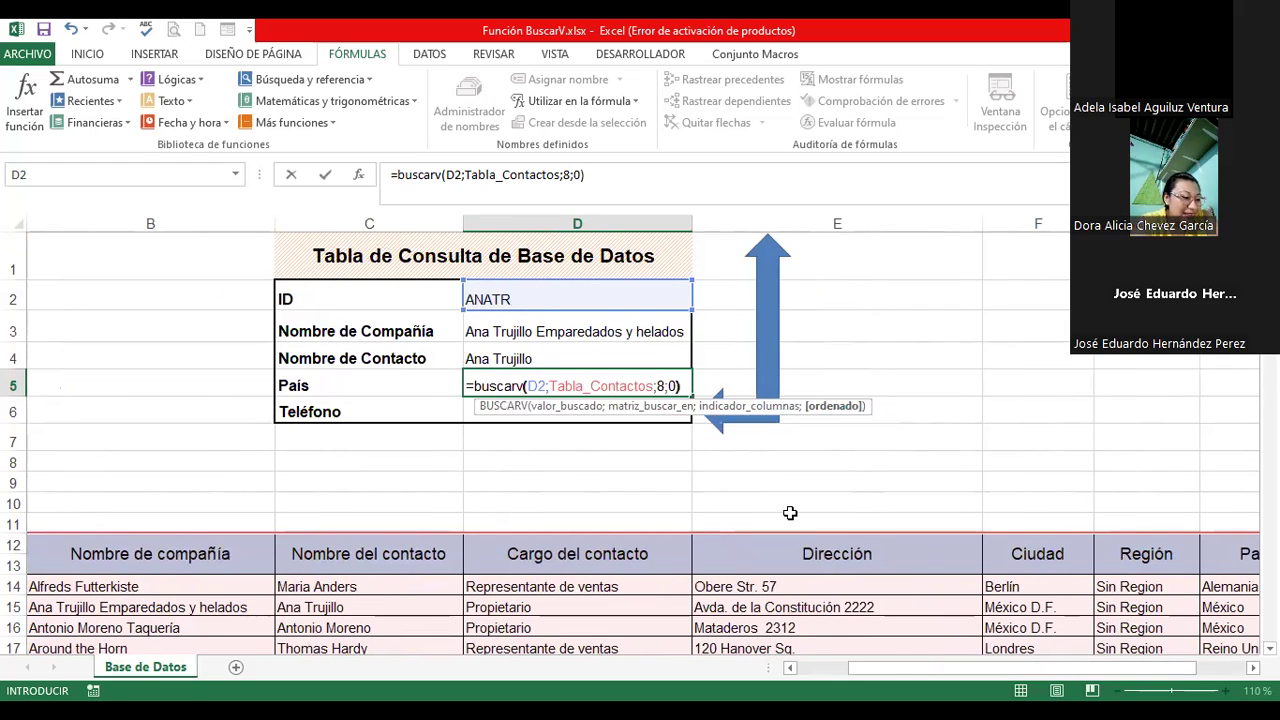
key("Return")
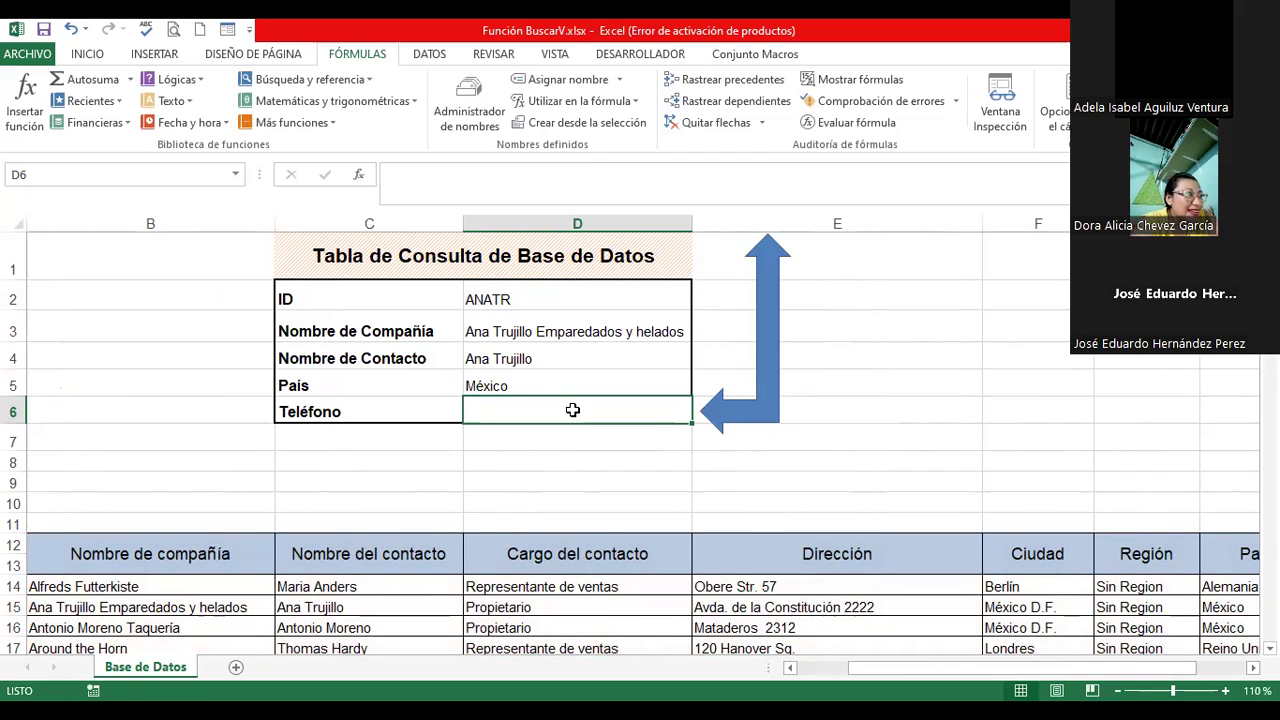
- Begin =buscarv(D2;Tabla_Contactos; in the Teléfono cell D6
type("=")
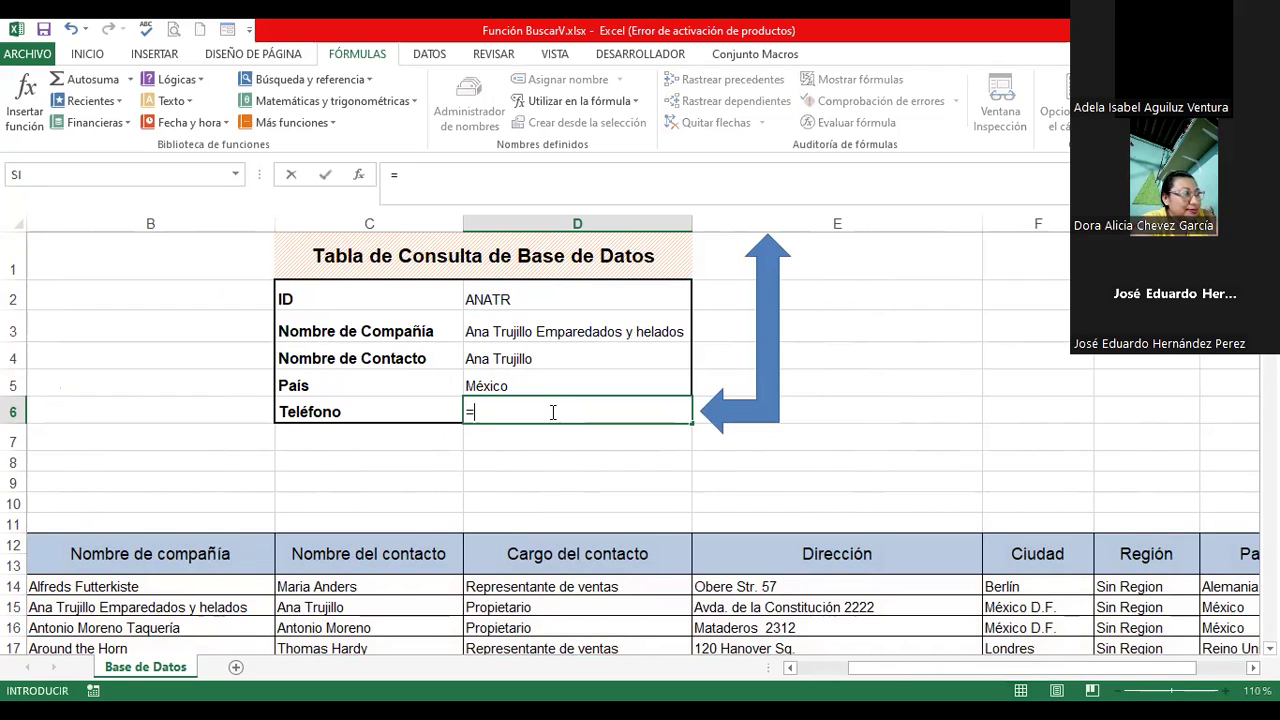
type("b")
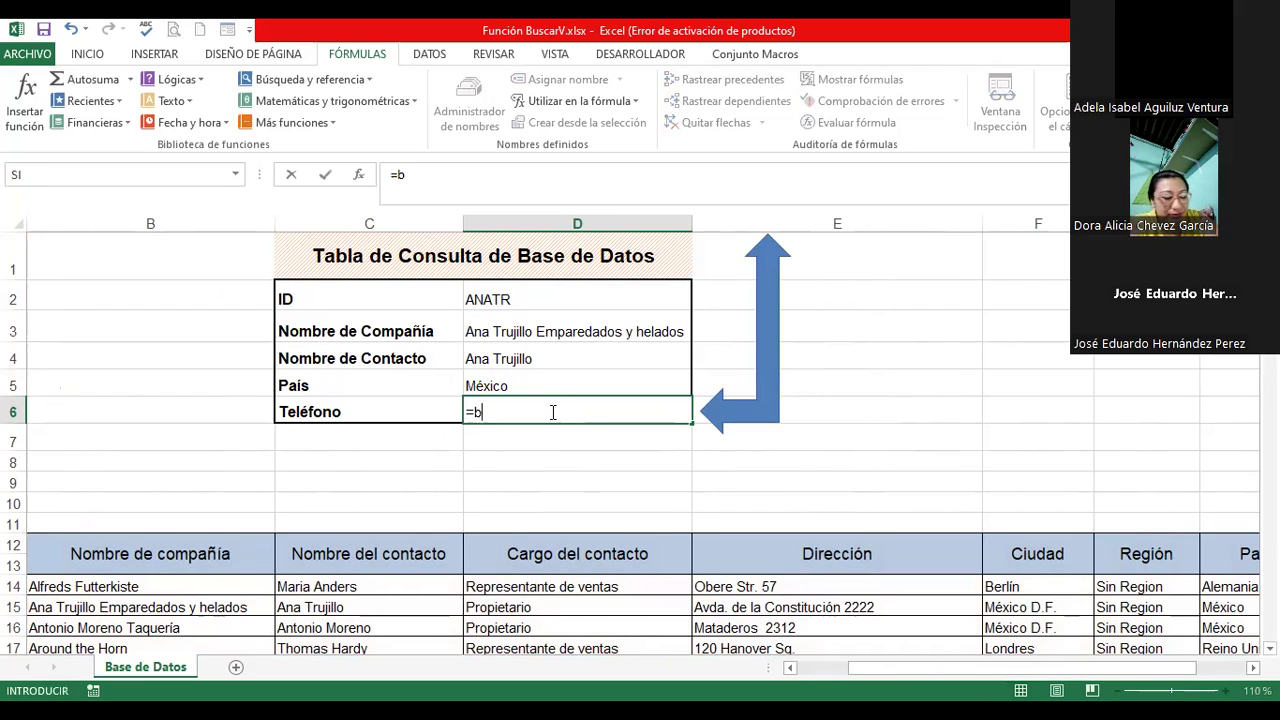
type("uscar")
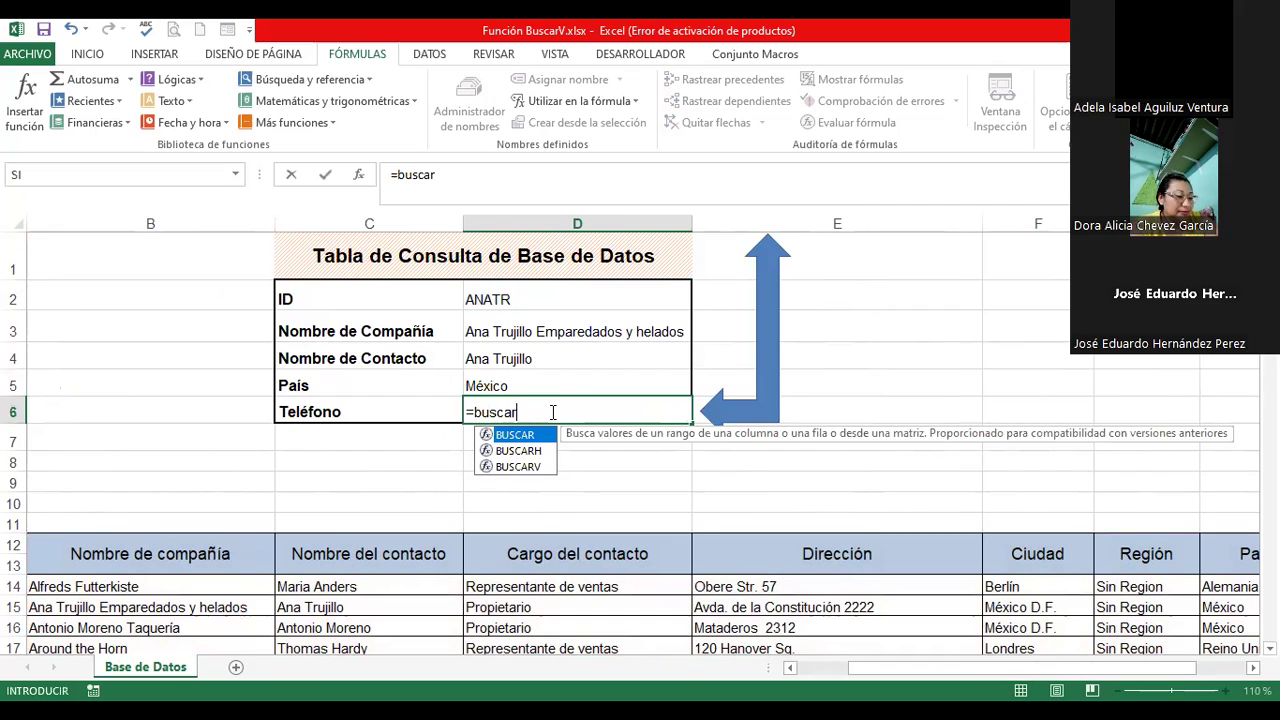
type("v(")
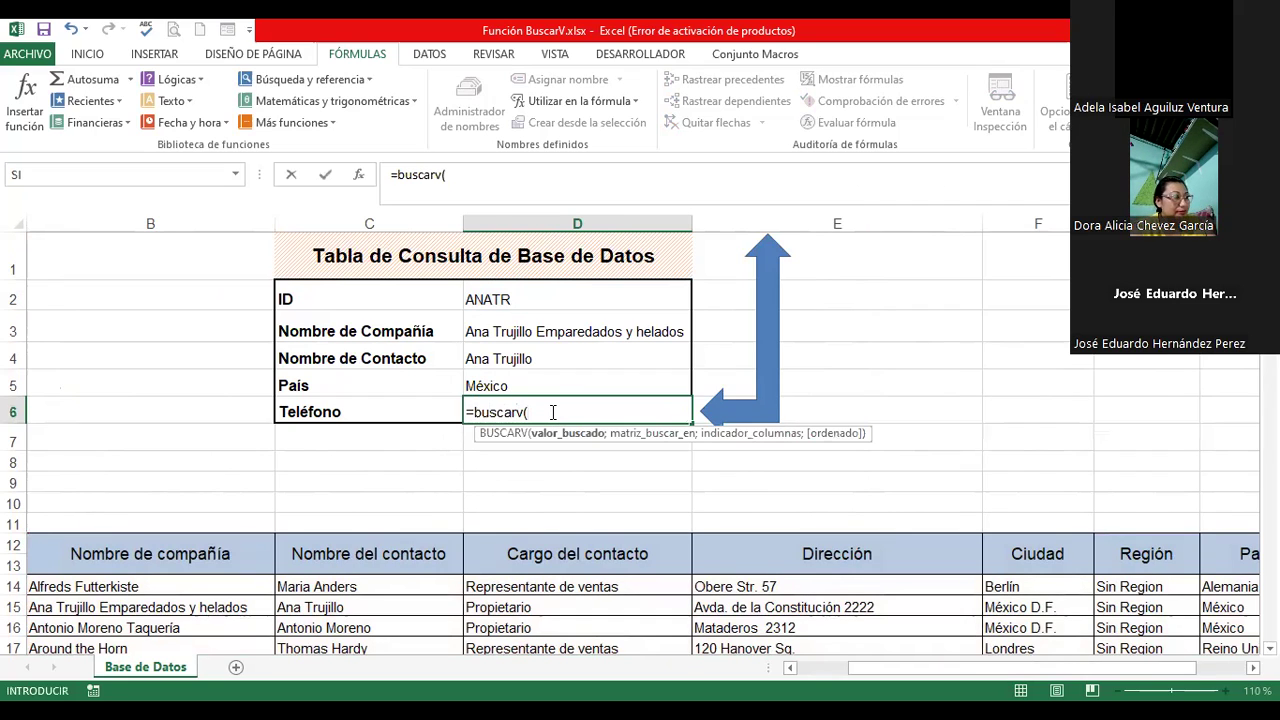
left_click(489, 299)
type(";t")
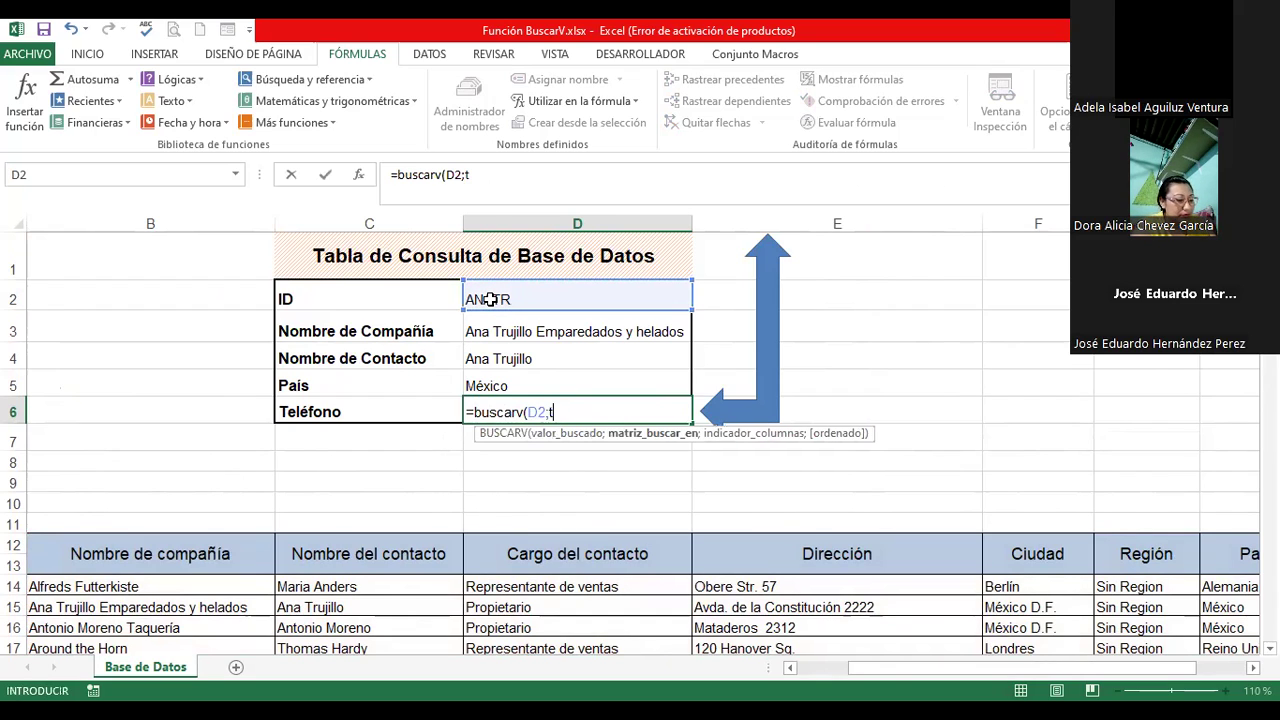
type("ab")
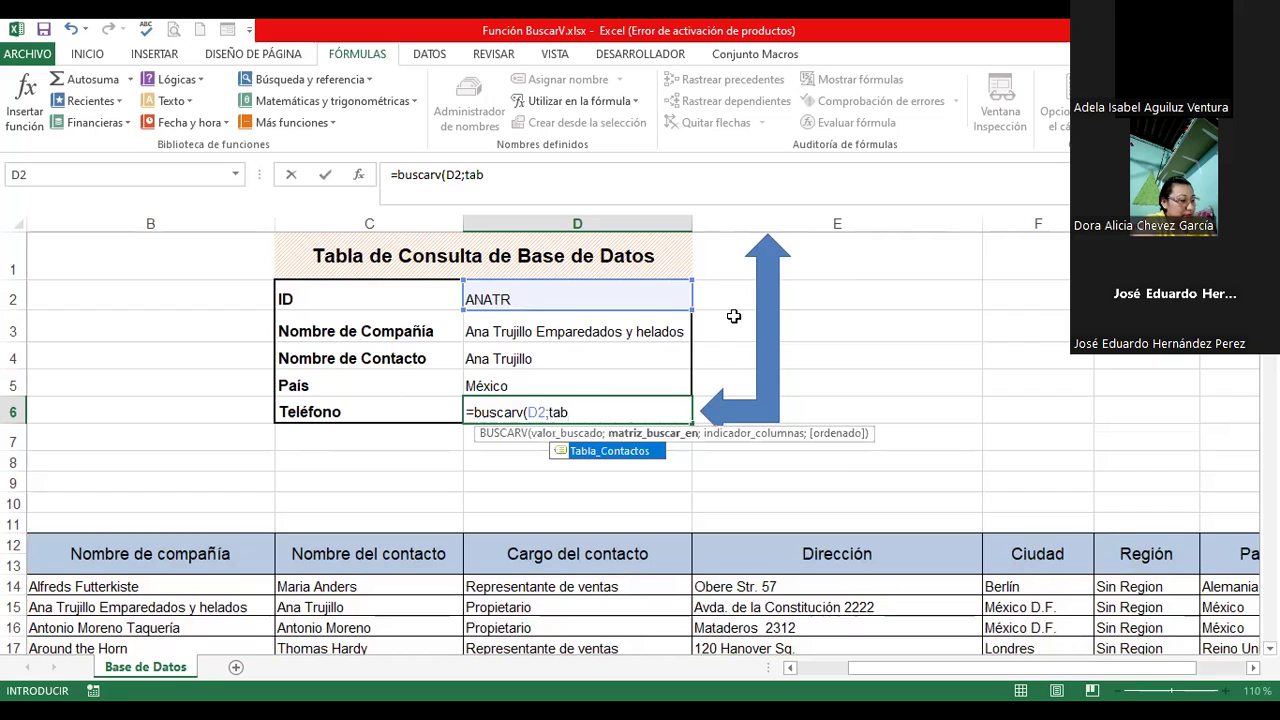
double_click(621, 451)
type(";")
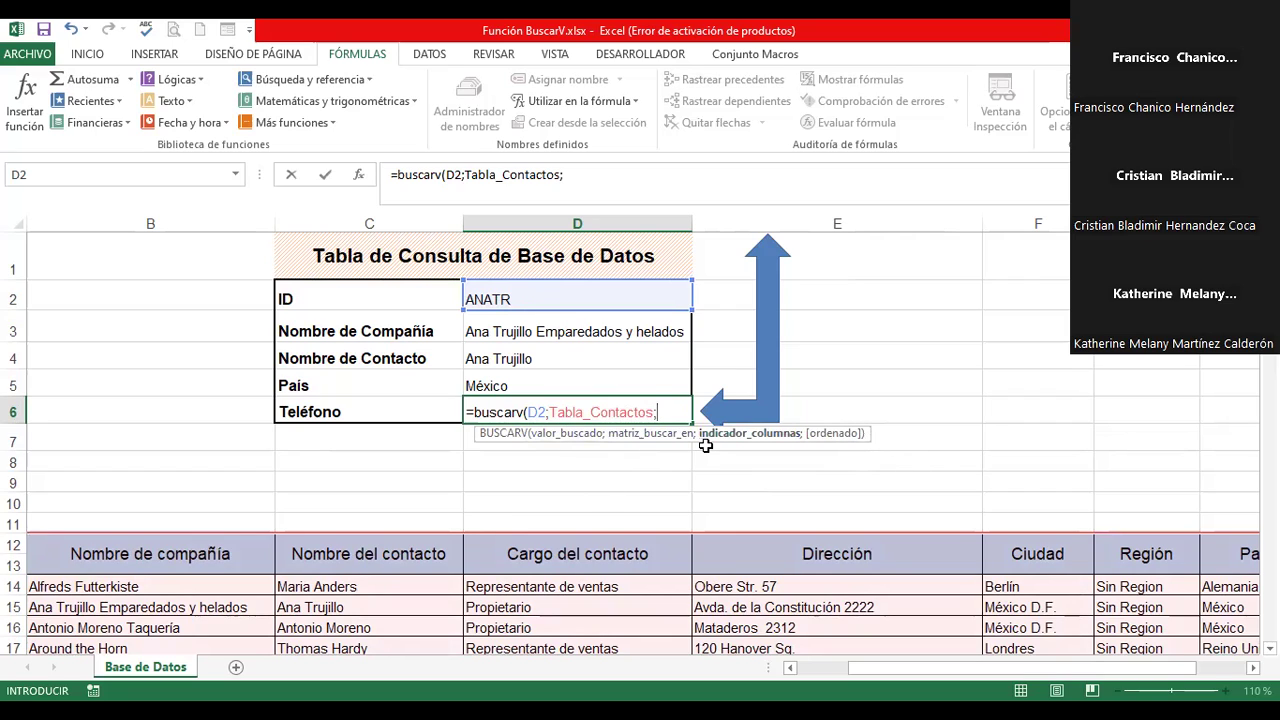
- Finish D6 as =buscarv(D2;Tabla_Contactos;9;0) to return the contact's phone number
type("9")
type(";0")
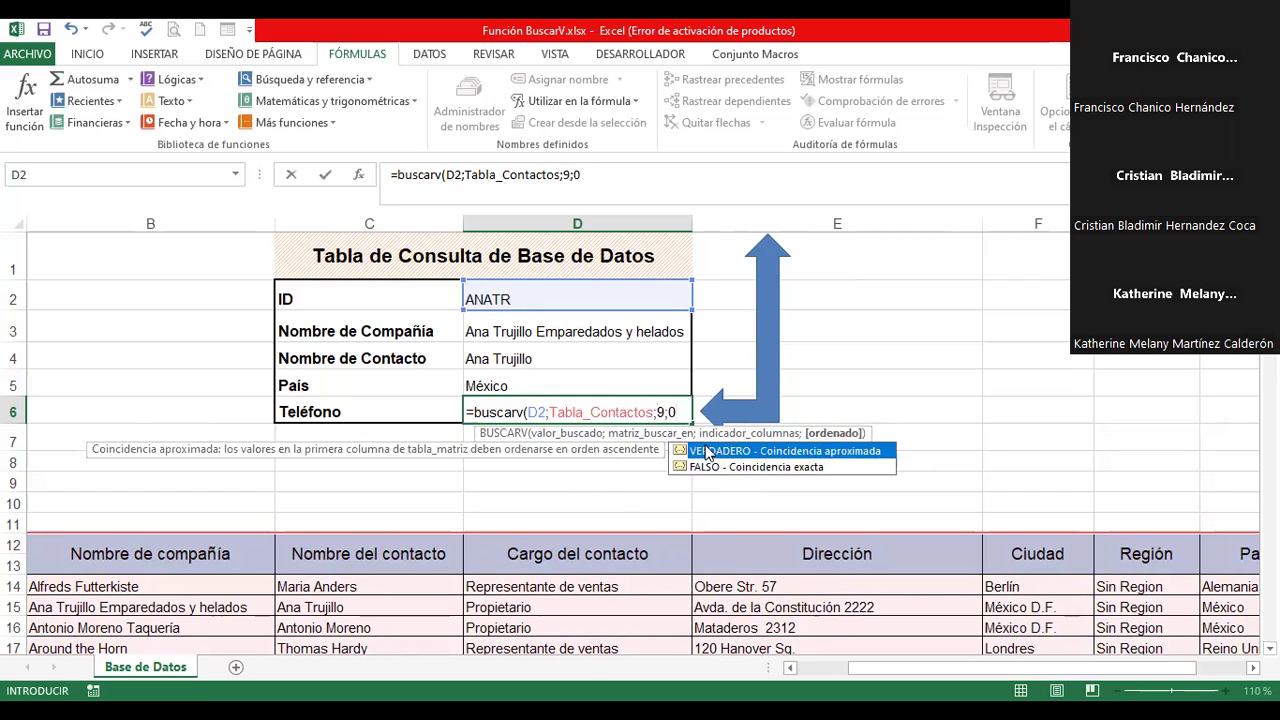
type(")")
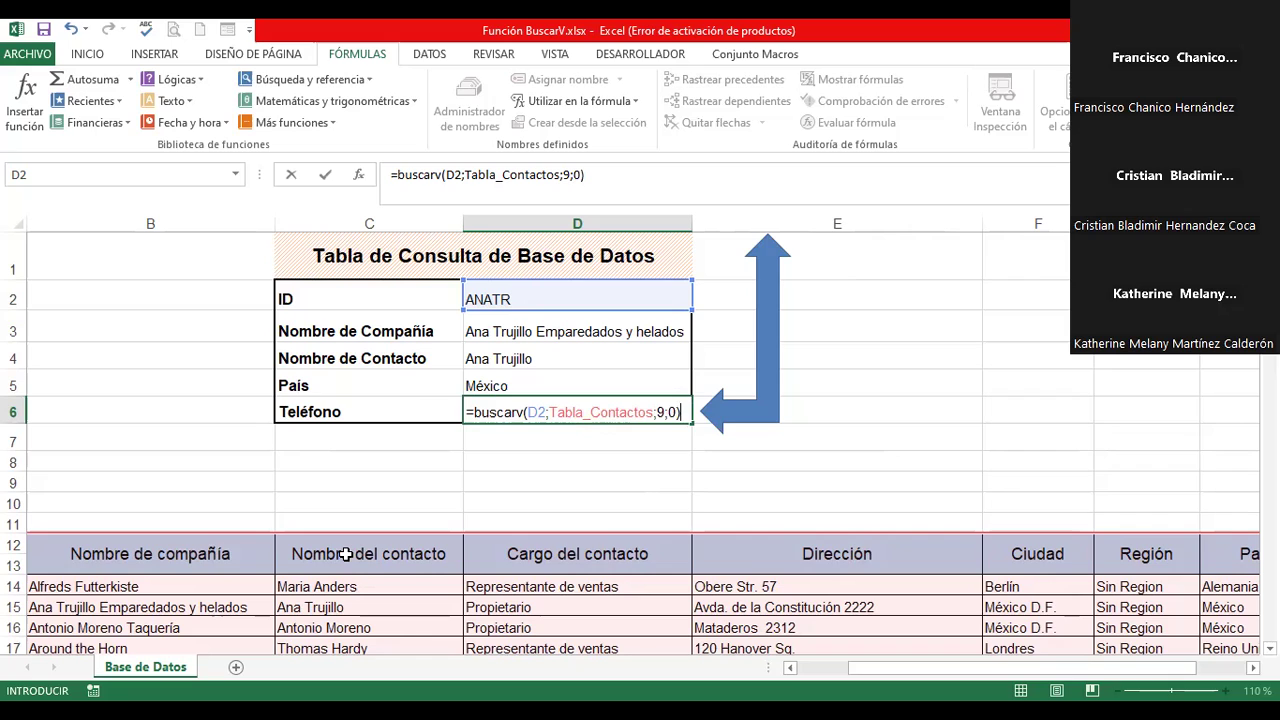
key("Return")
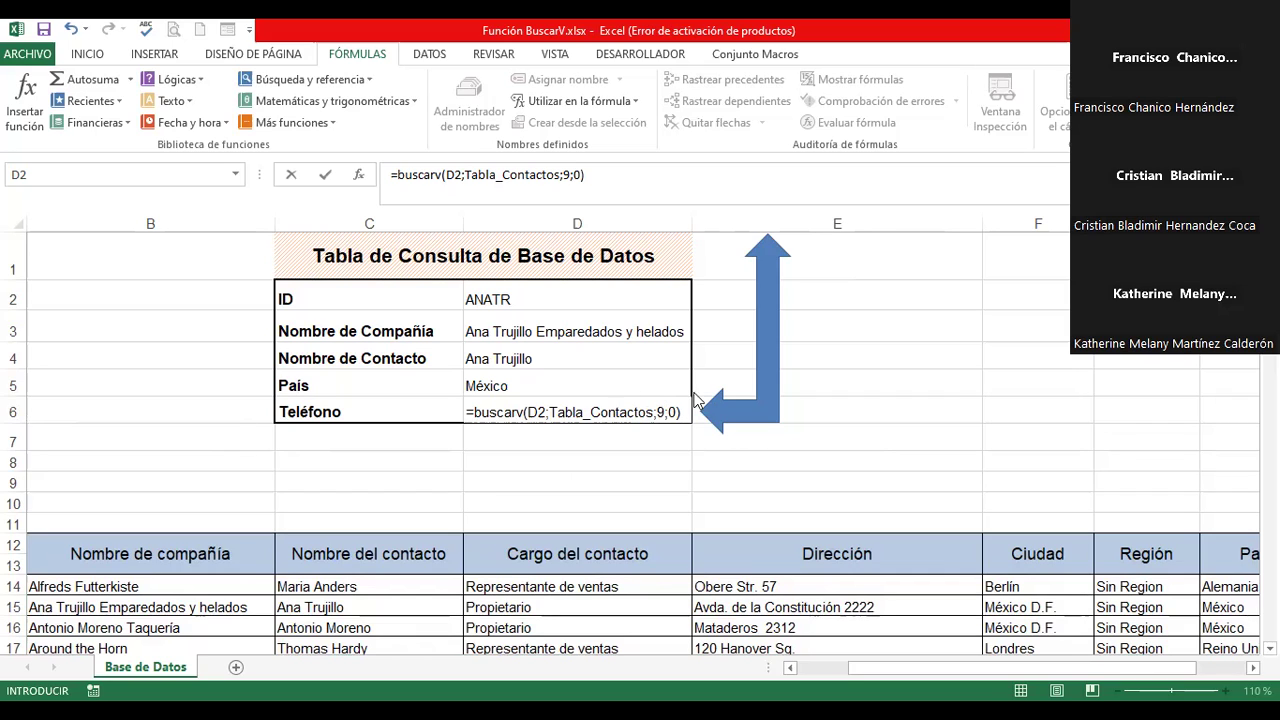
key("Return")
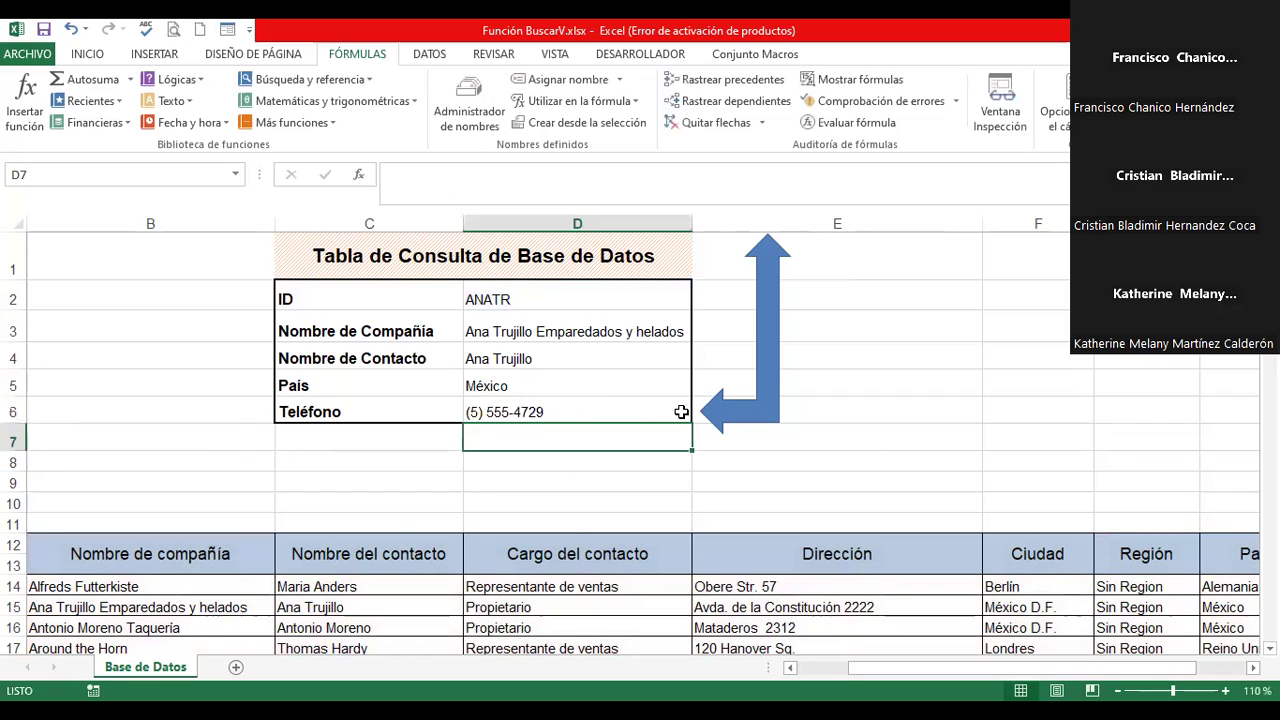
- Open D5 in edit mode to reveal =BUSCARV(D2;Tabla_Contactos;8;0)
double_click(646, 387)
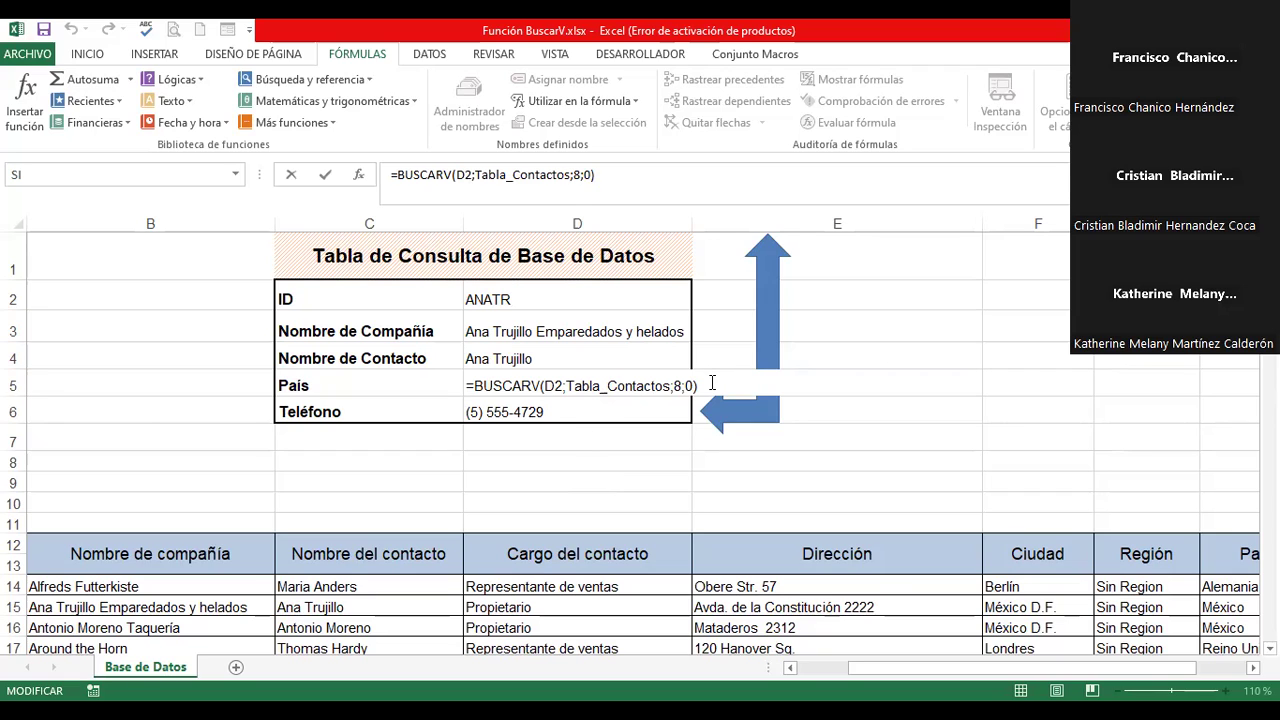
- Exit D5 unchanged, scroll back to column A, and select the ID cell D2
double_click(644, 386)
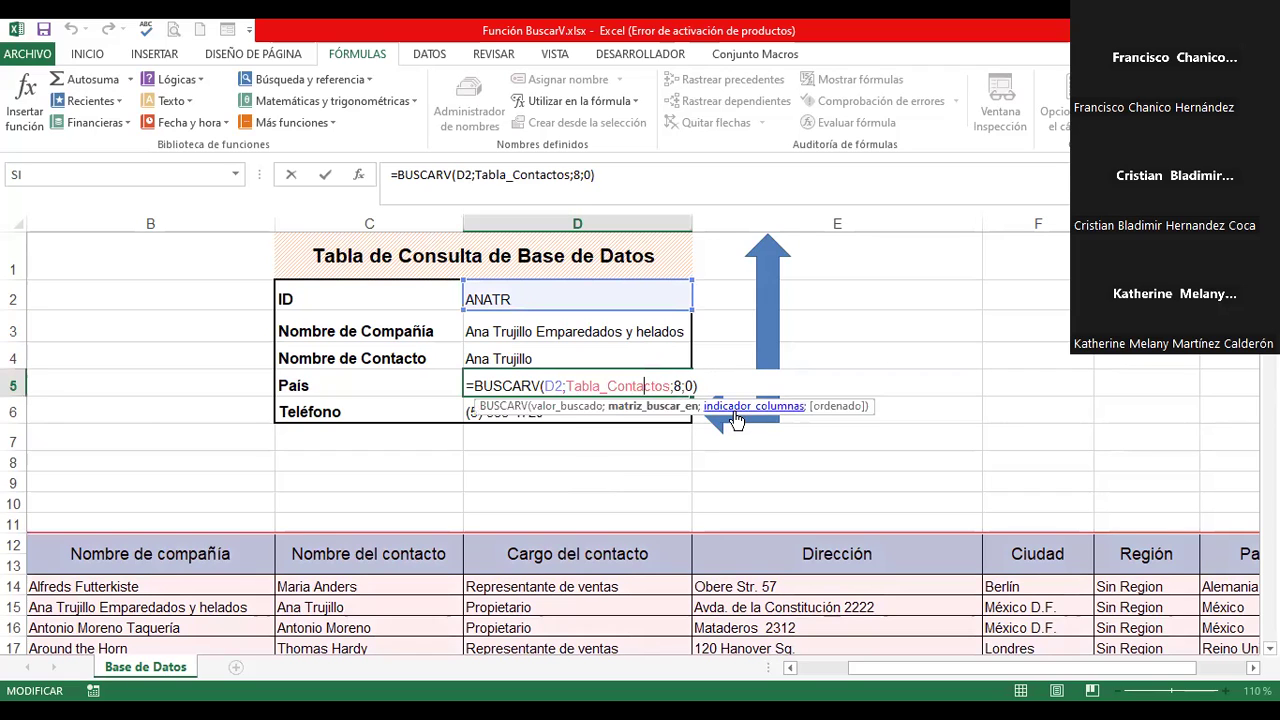
key("Return")
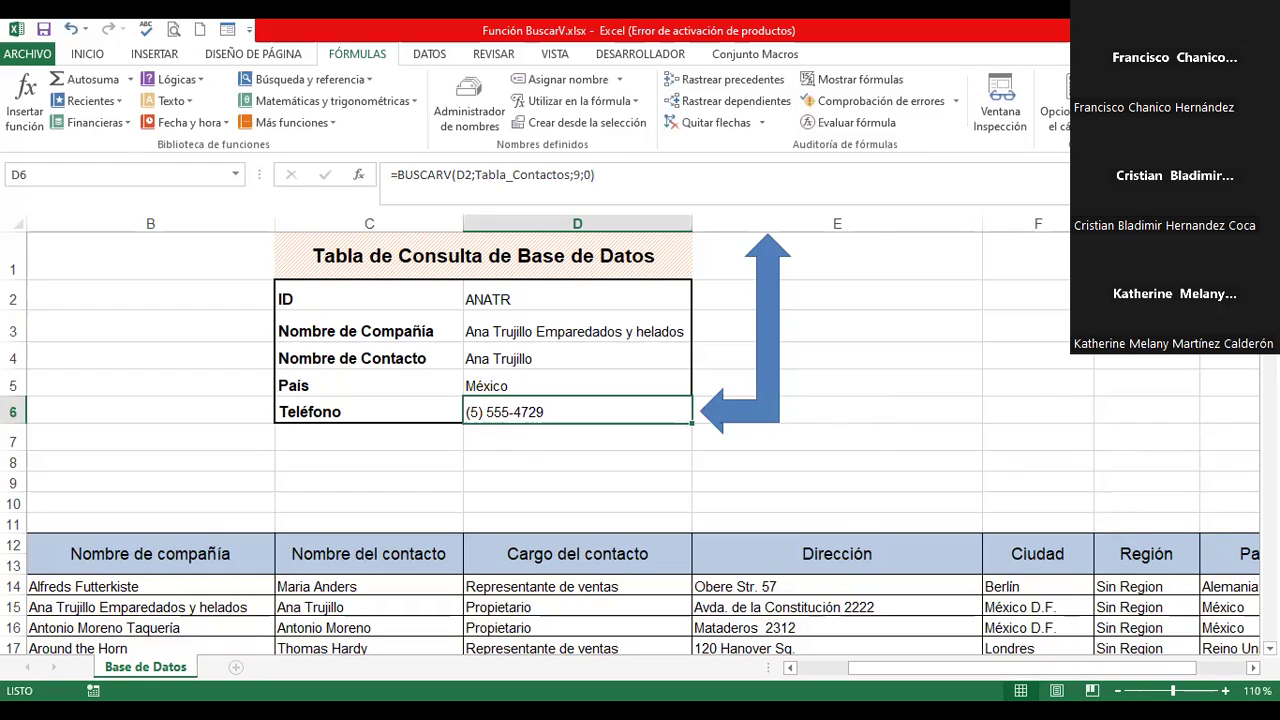
left_click_drag(1120, 677, 1062, 677)
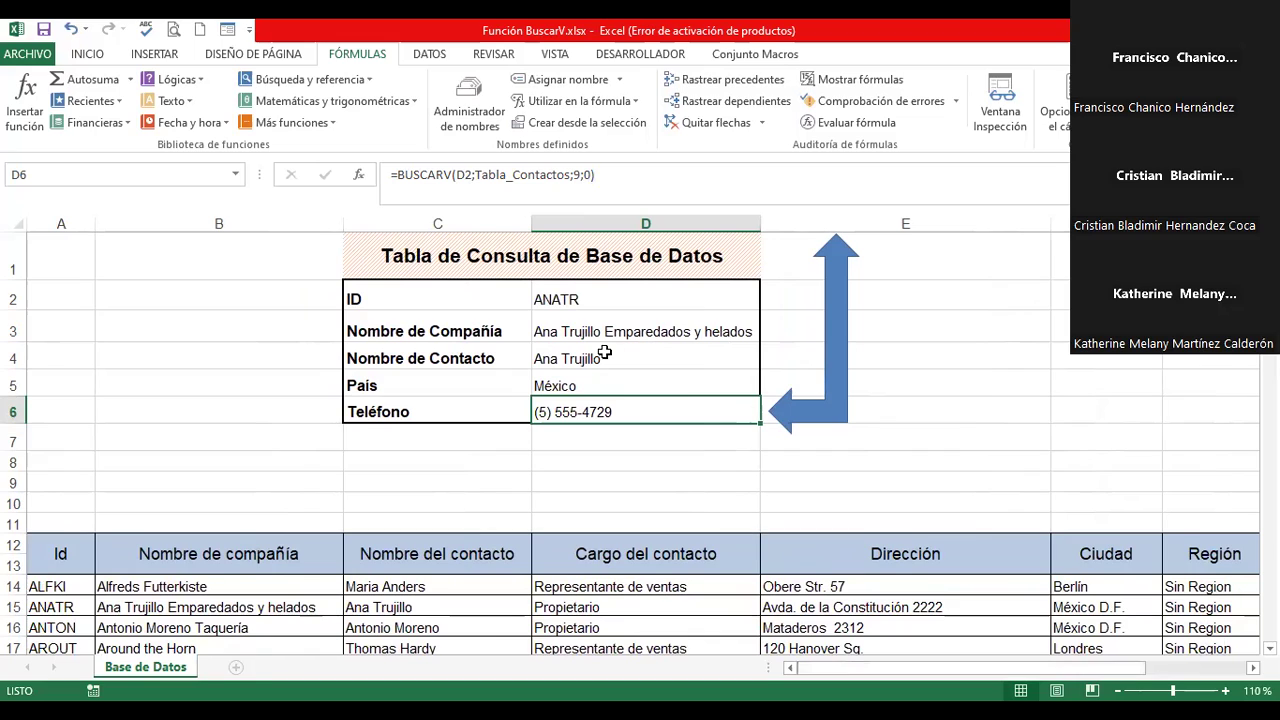
left_click(616, 298)
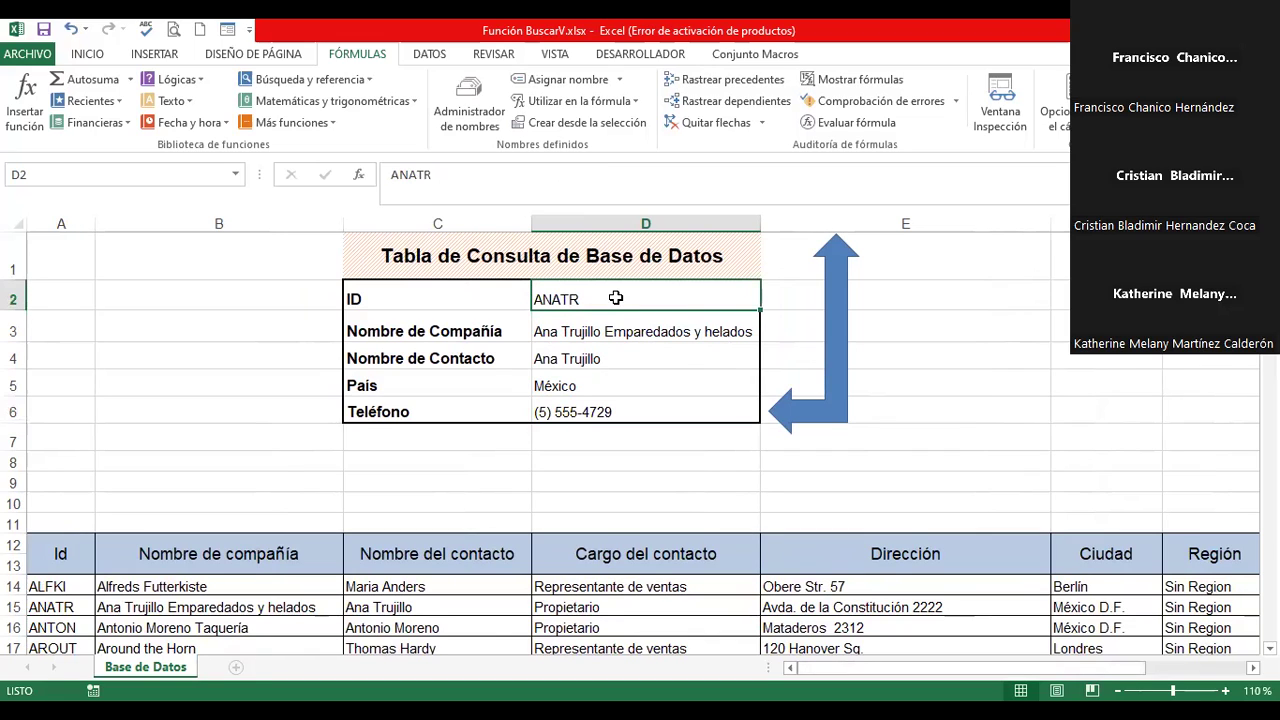
- Enter alfki, then anton, as the ID in D2 so the lookup returns Antonio Moreno Taquería
type("alfki")
key("Return")
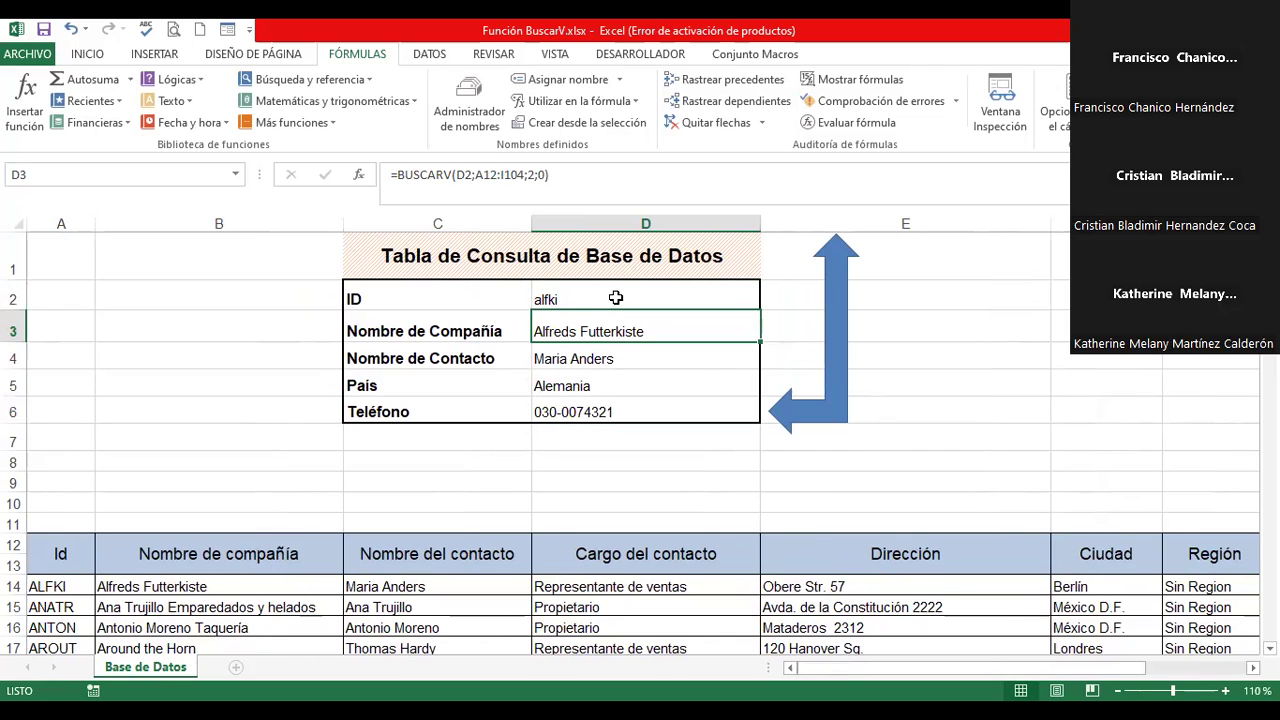
left_click(616, 298)
type("anton")
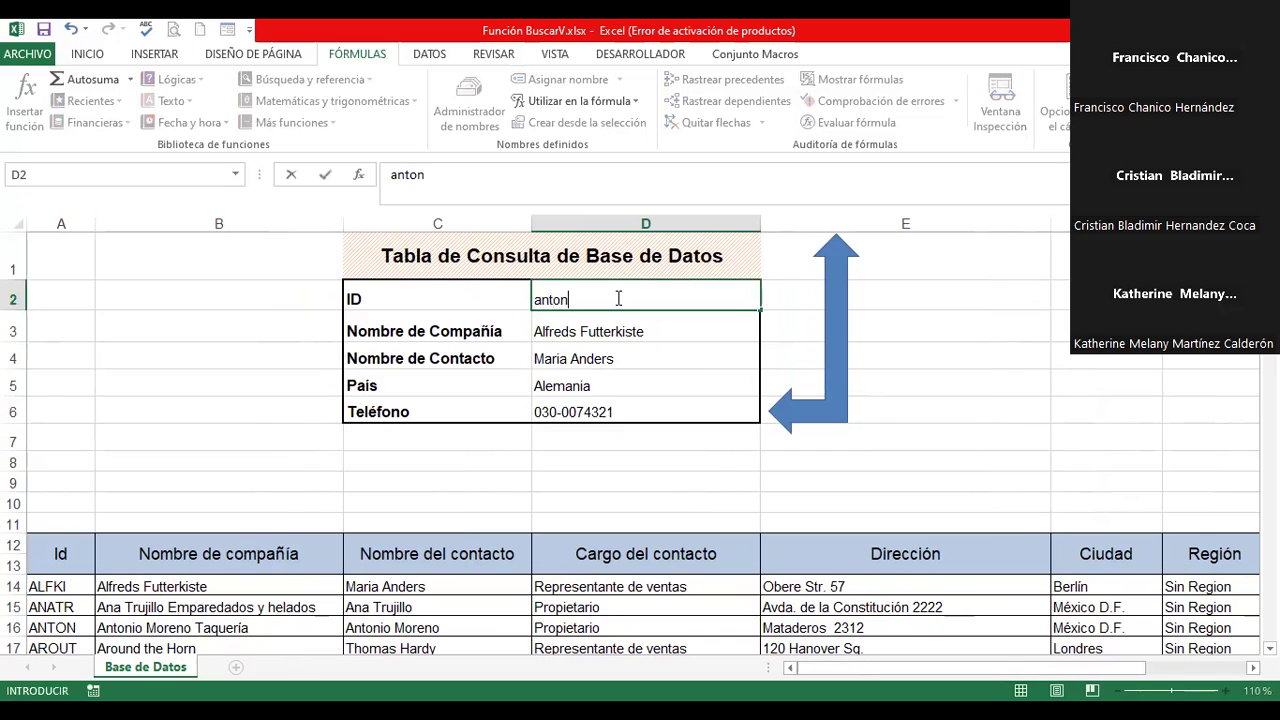
key("Return")
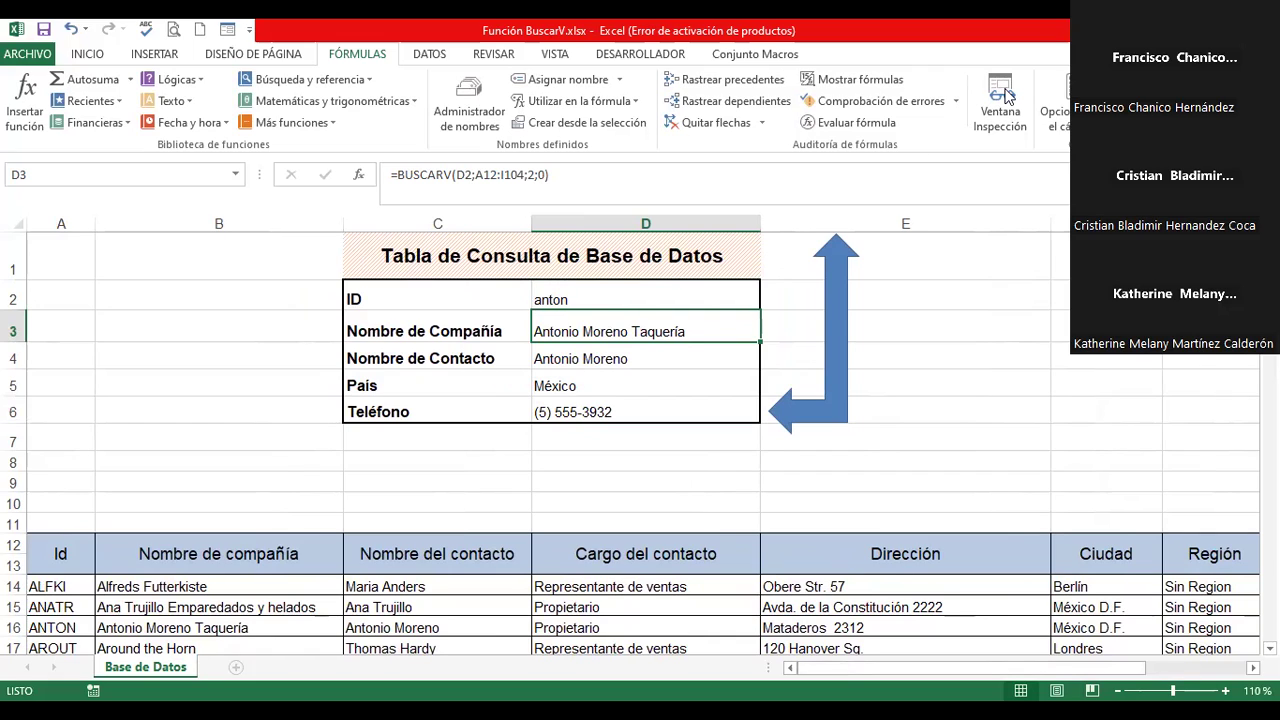
left_click(640, 295)
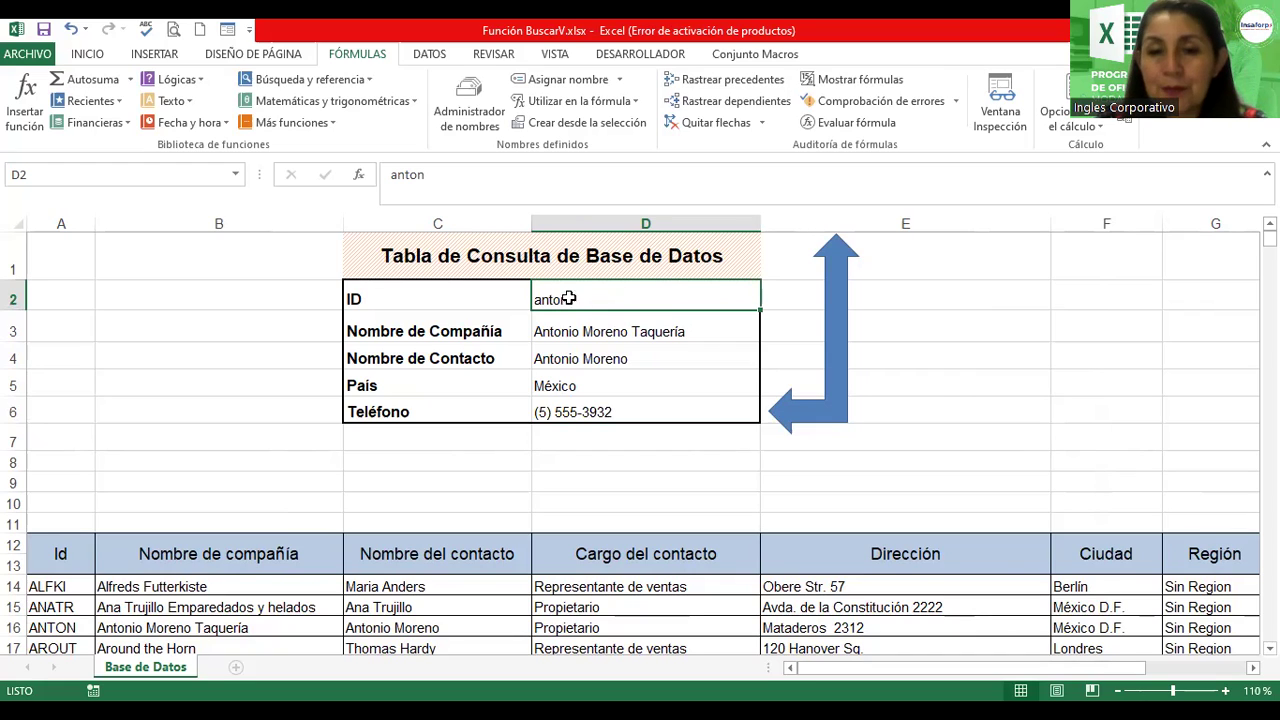
- Delete the ID from D2 so all four lookup fields show #N/A
key("Delete")
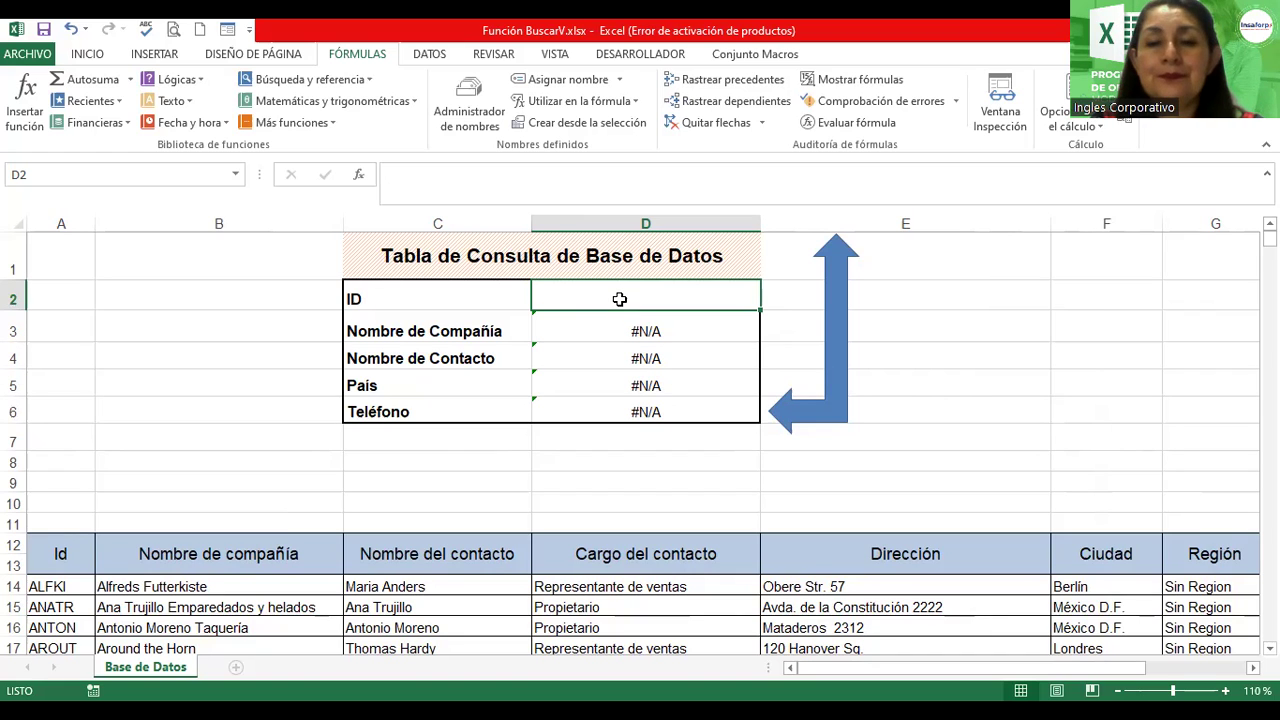
left_click(430, 54)
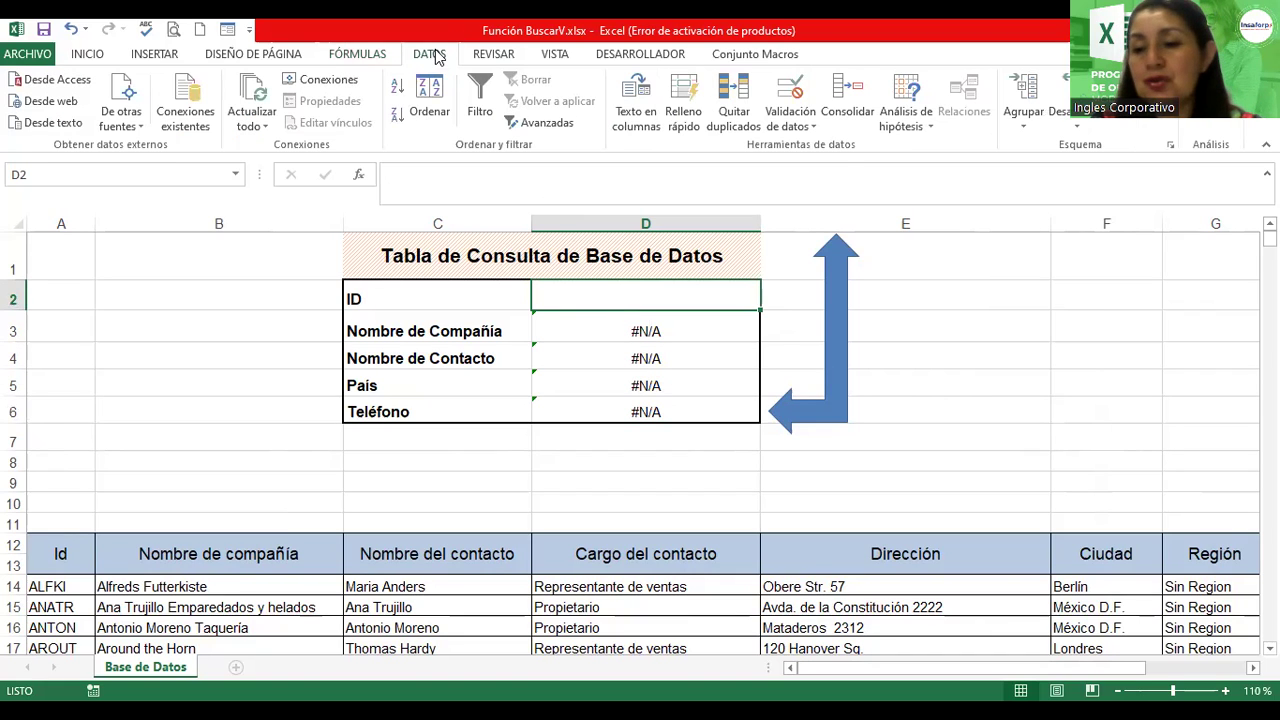
- Give D2 a List data validation sourced from the ID_contactos named range
left_click(805, 124)
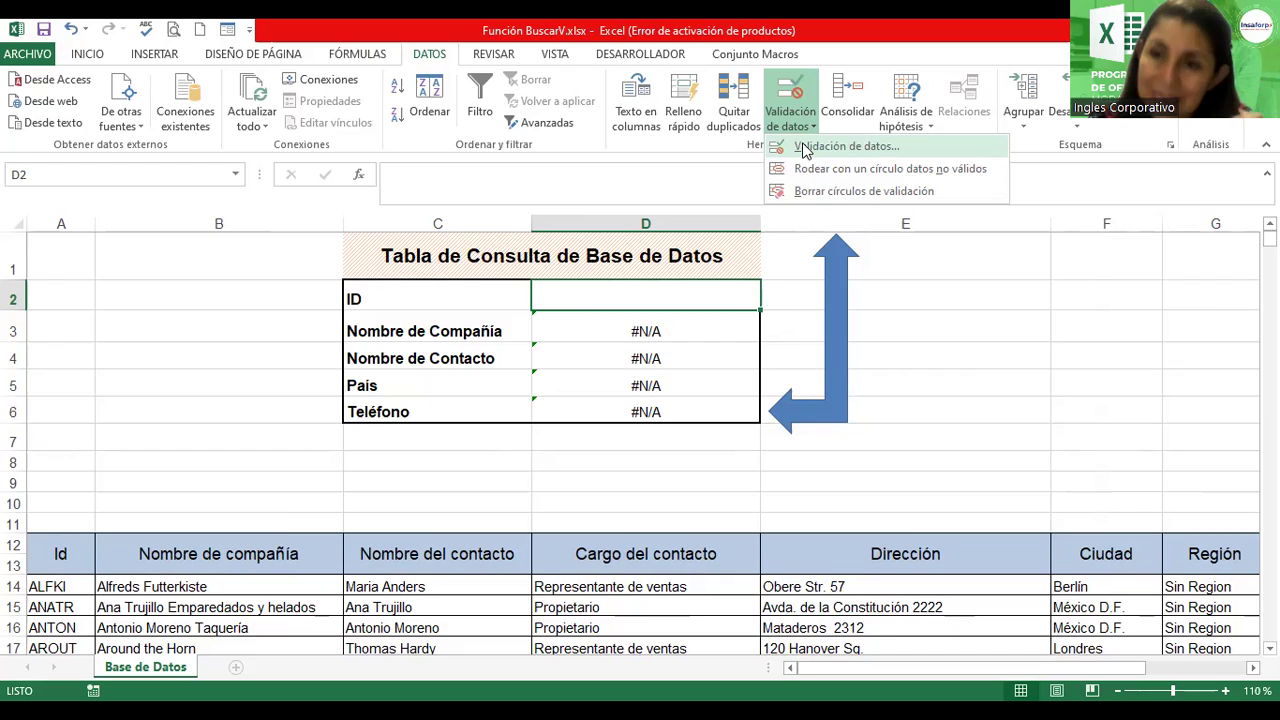
left_click(804, 148)
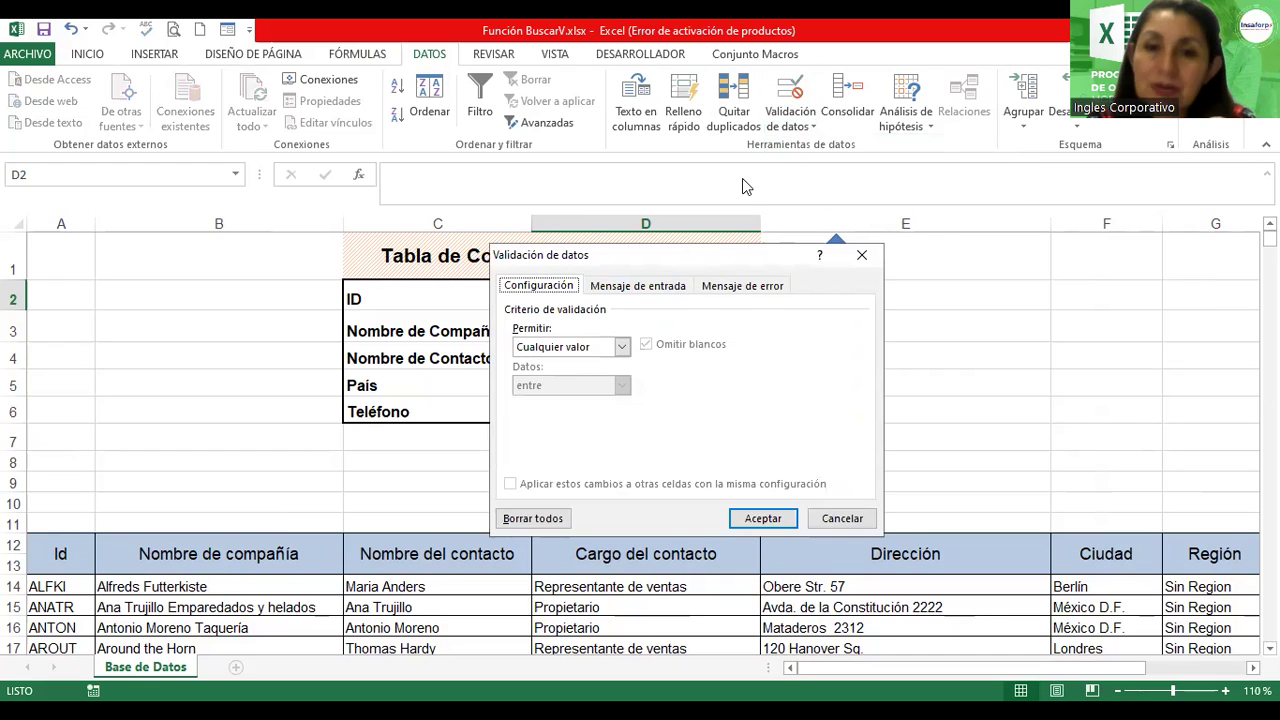
left_click_drag(688, 256, 739, 149)
left_click(671, 244)
left_click(671, 244)
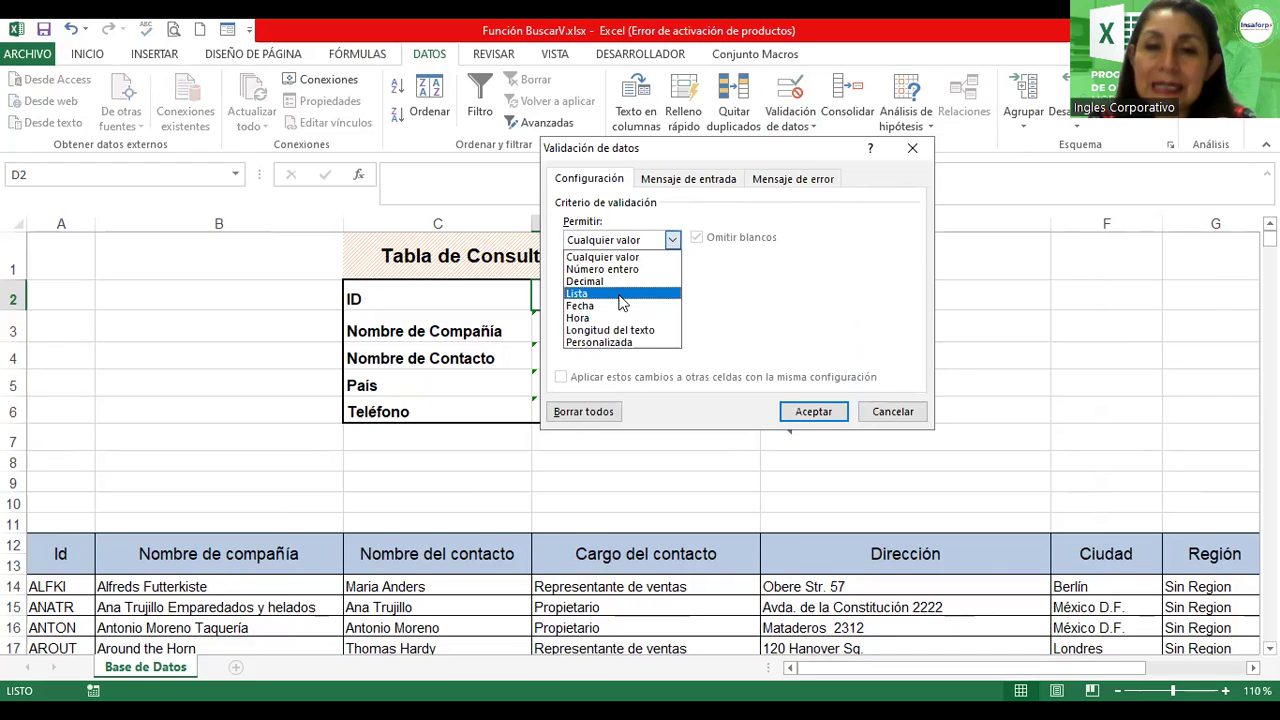
left_click(621, 293)
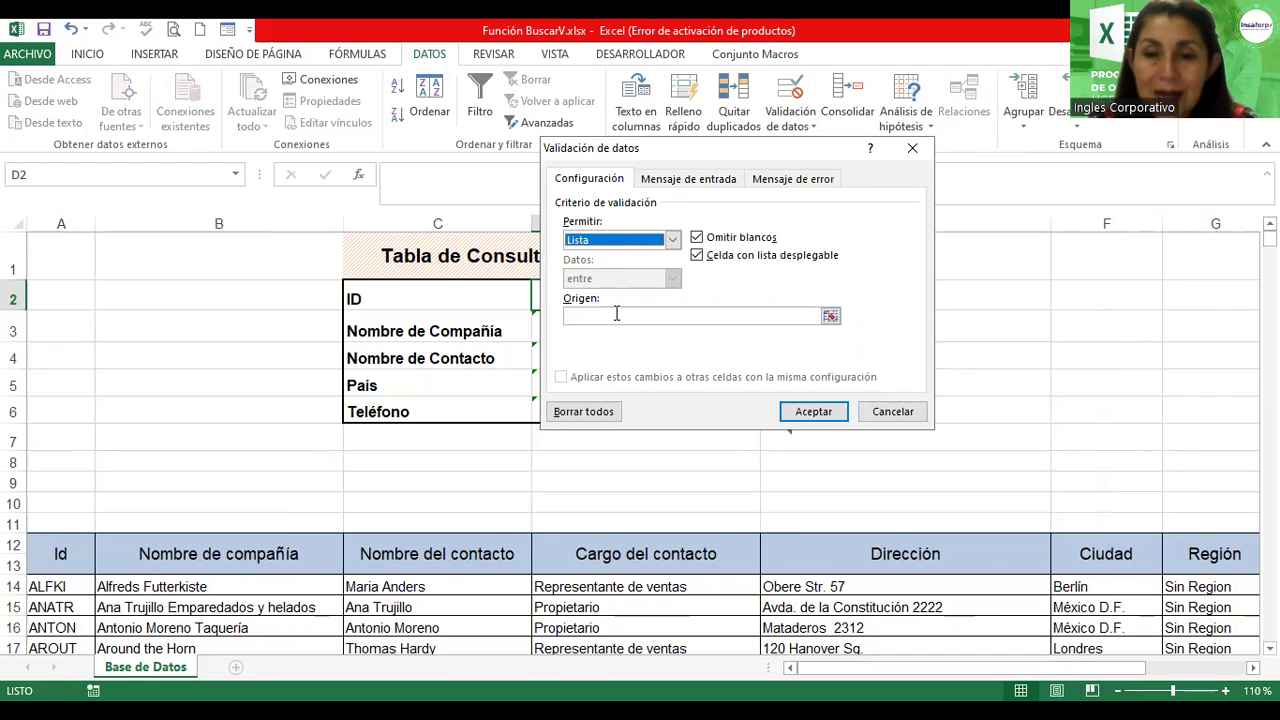
left_click(616, 315)
type("=ID_")
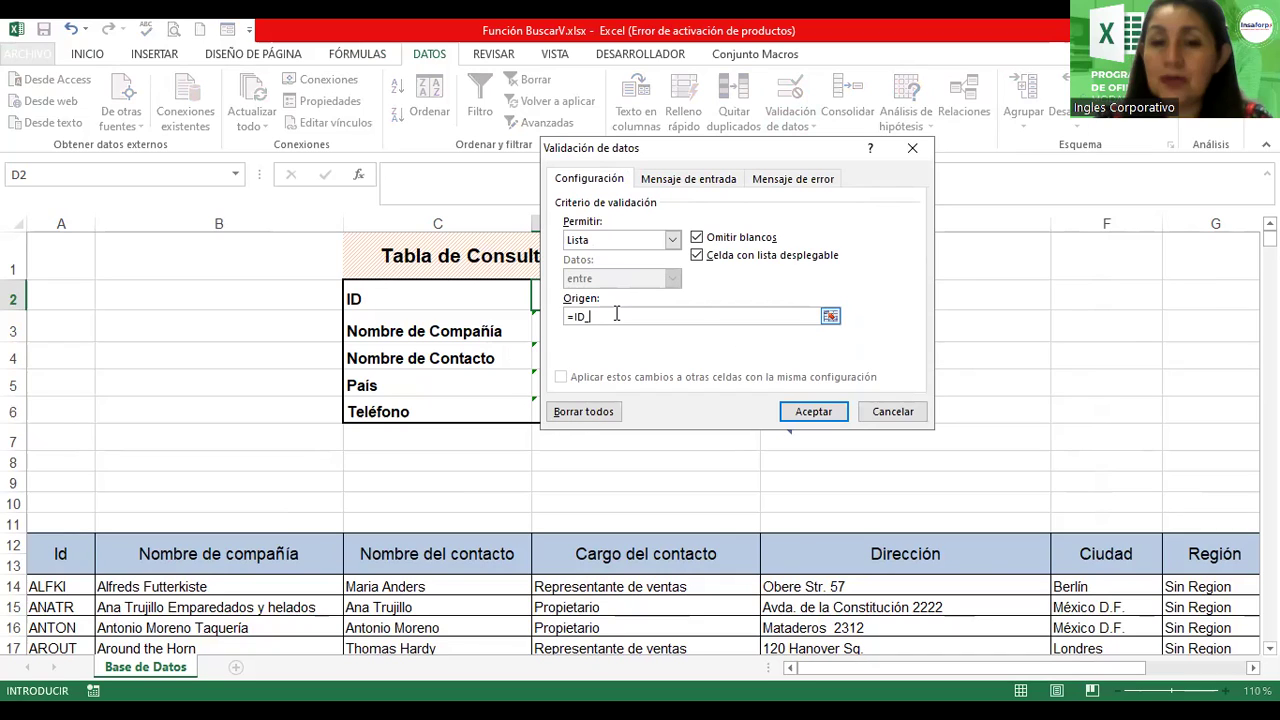
type("contactos")
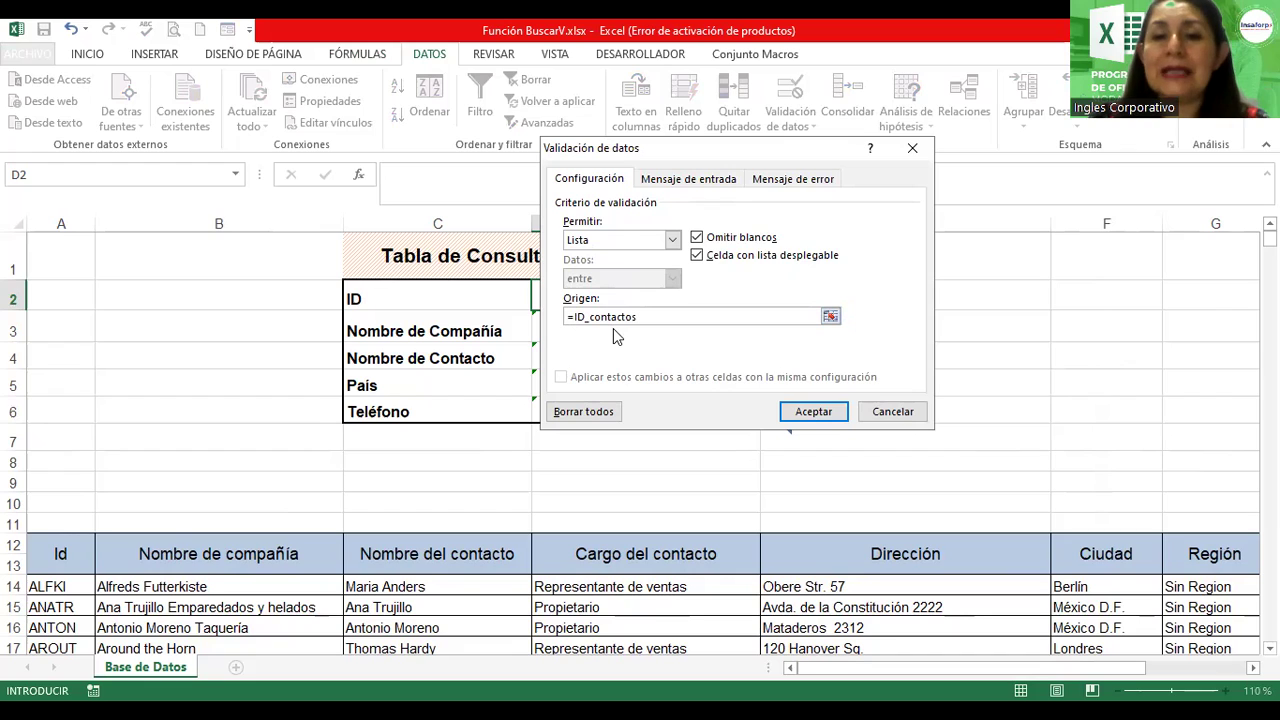
left_click(805, 415)
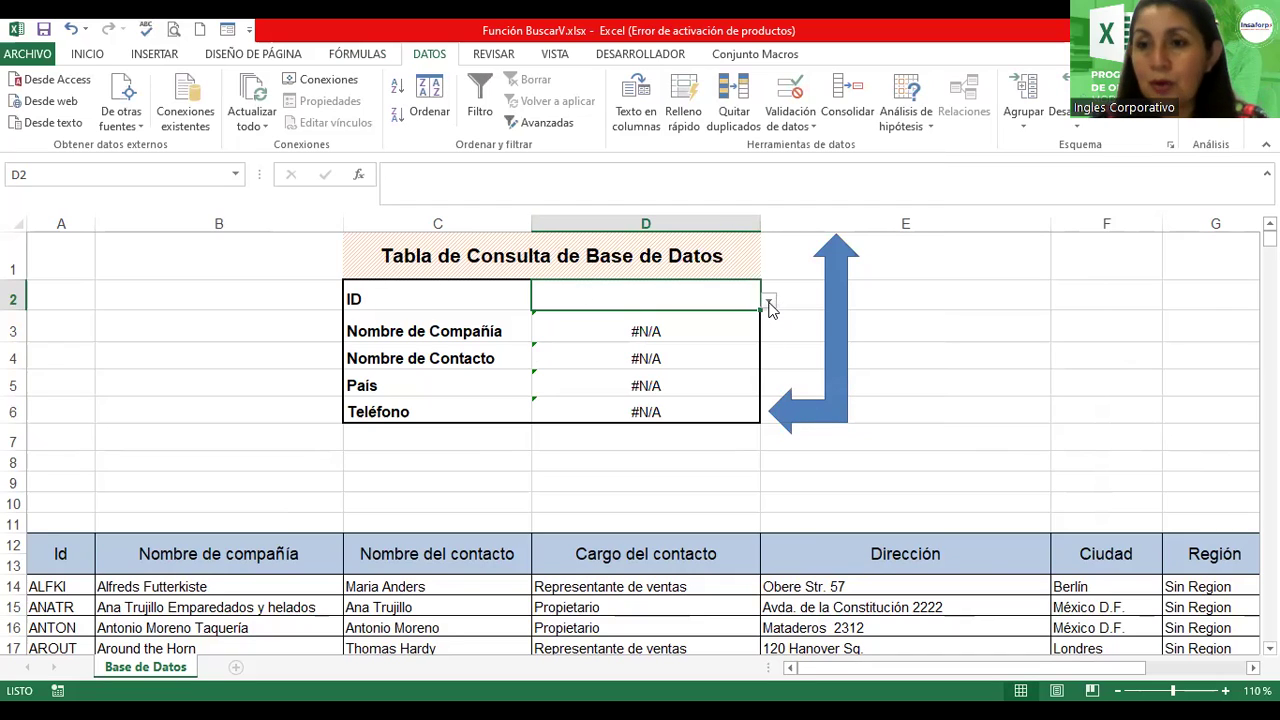
- Scroll the D2 dropdown of customer IDs and pick FAMIA to look up
left_click(769, 303)
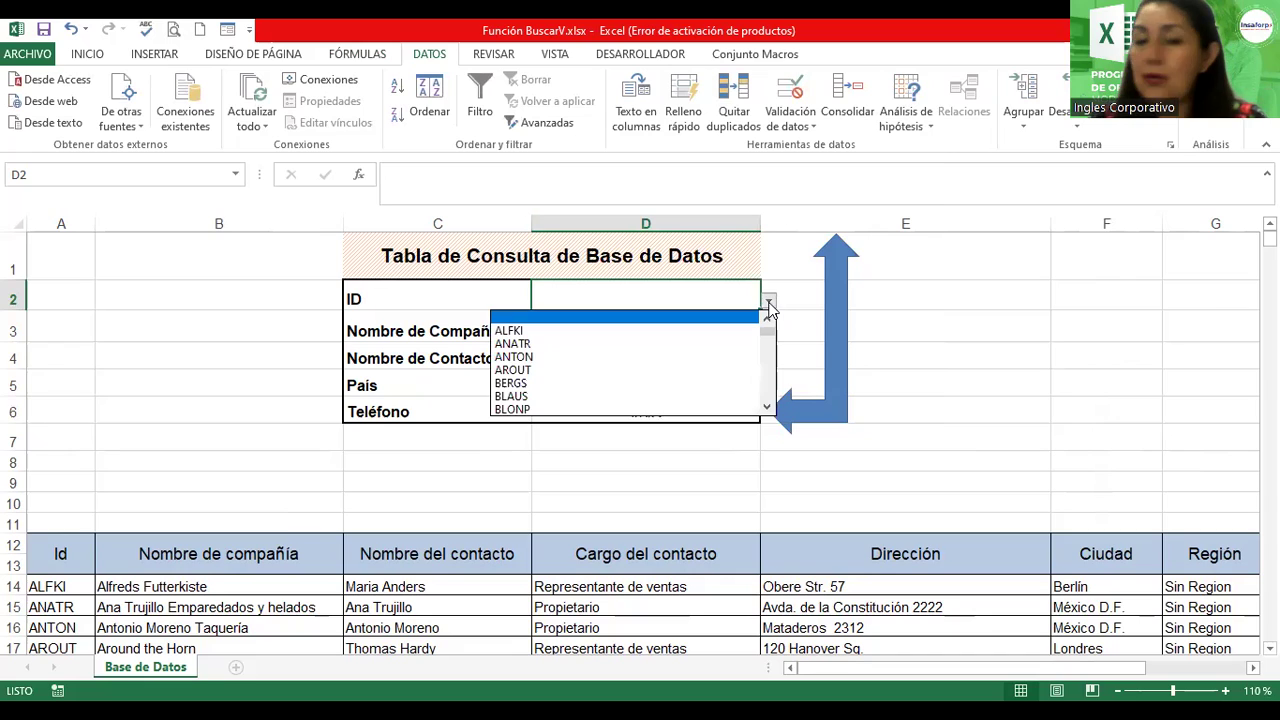
left_click(767, 407)
left_click(767, 407)
left_click(767, 407)
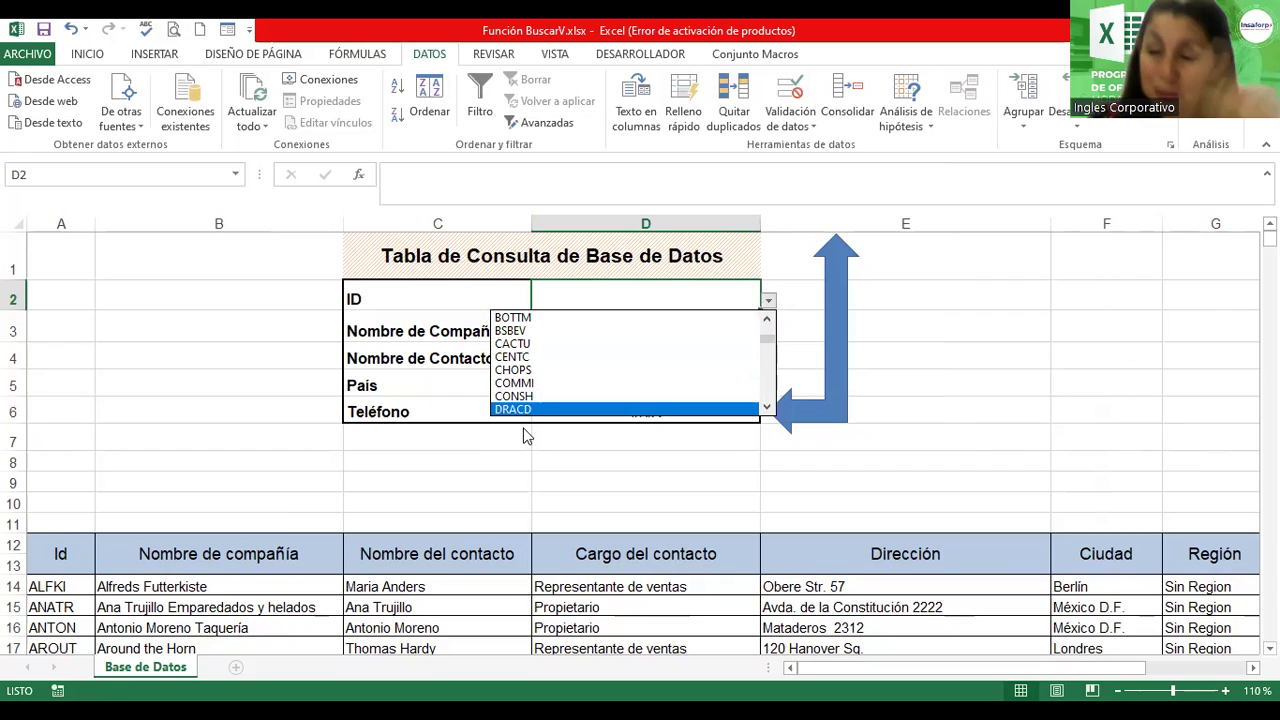
left_click(767, 407)
left_click(767, 407)
left_click(767, 407)
left_click(767, 407)
left_click(767, 407)
left_click(767, 407)
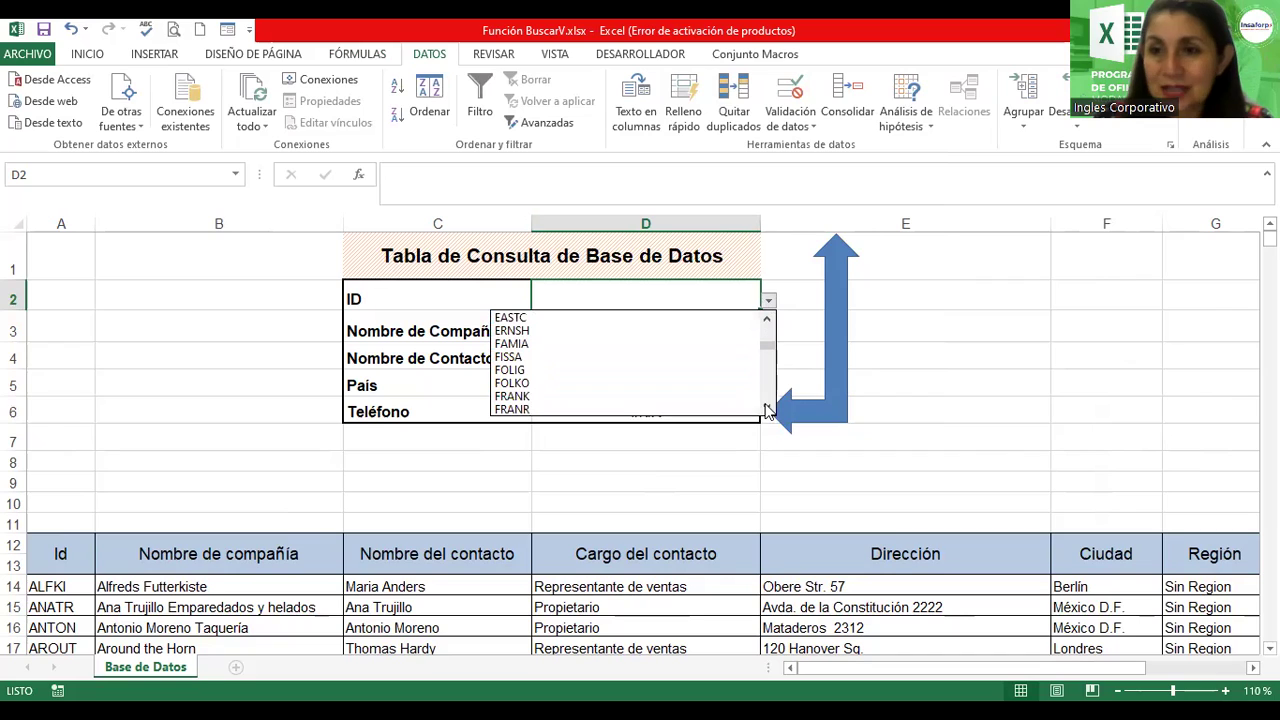
left_click(547, 345)
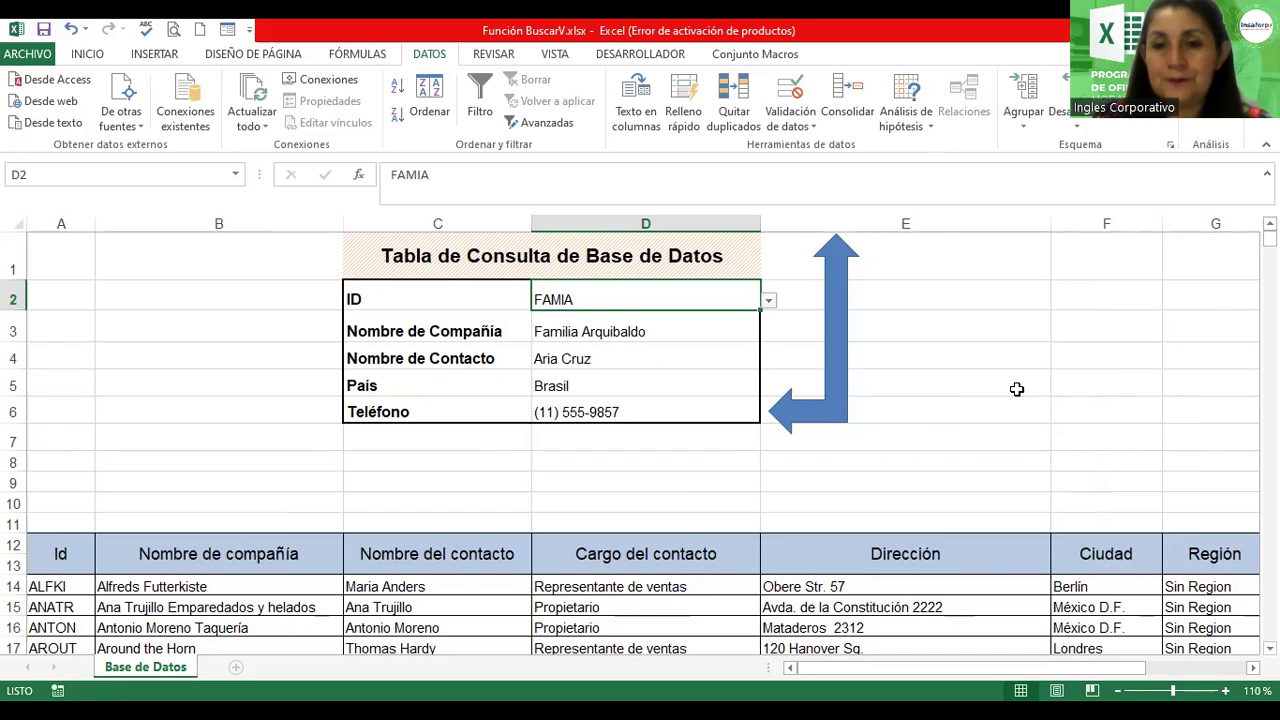
- Switch the lookup ID to FOLKO, then to GODOS
left_click(768, 302)
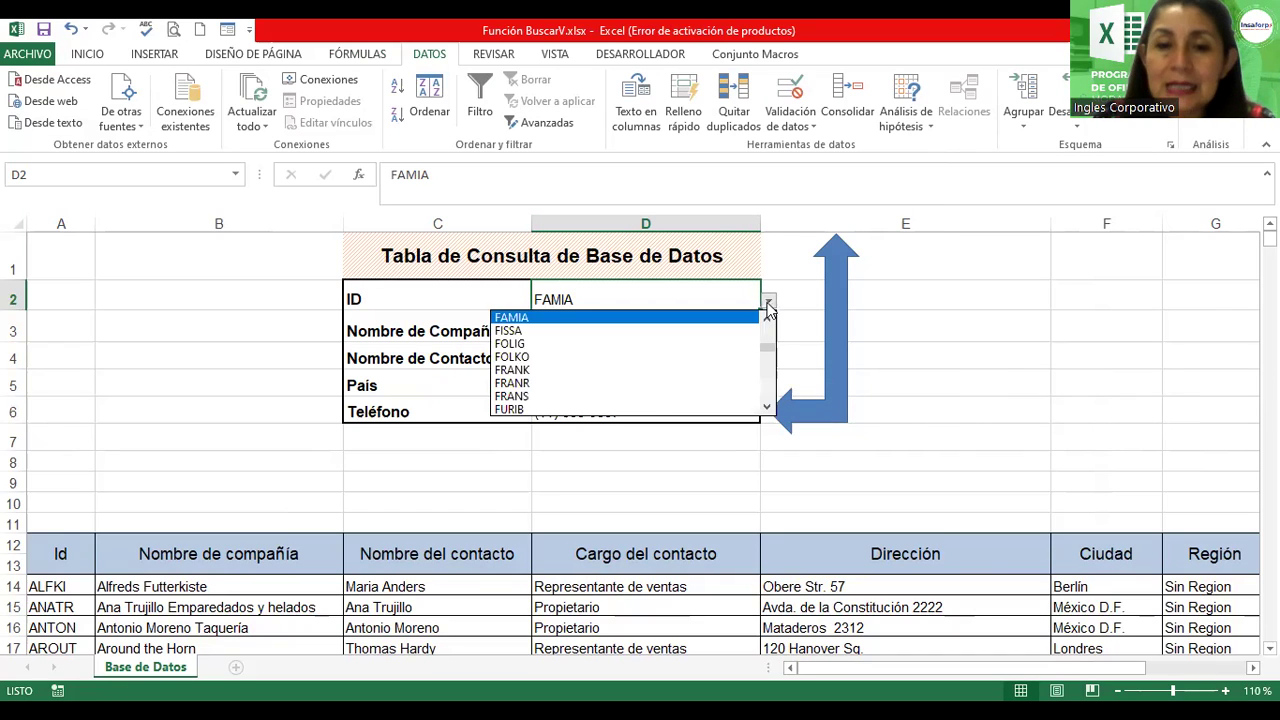
left_click(662, 357)
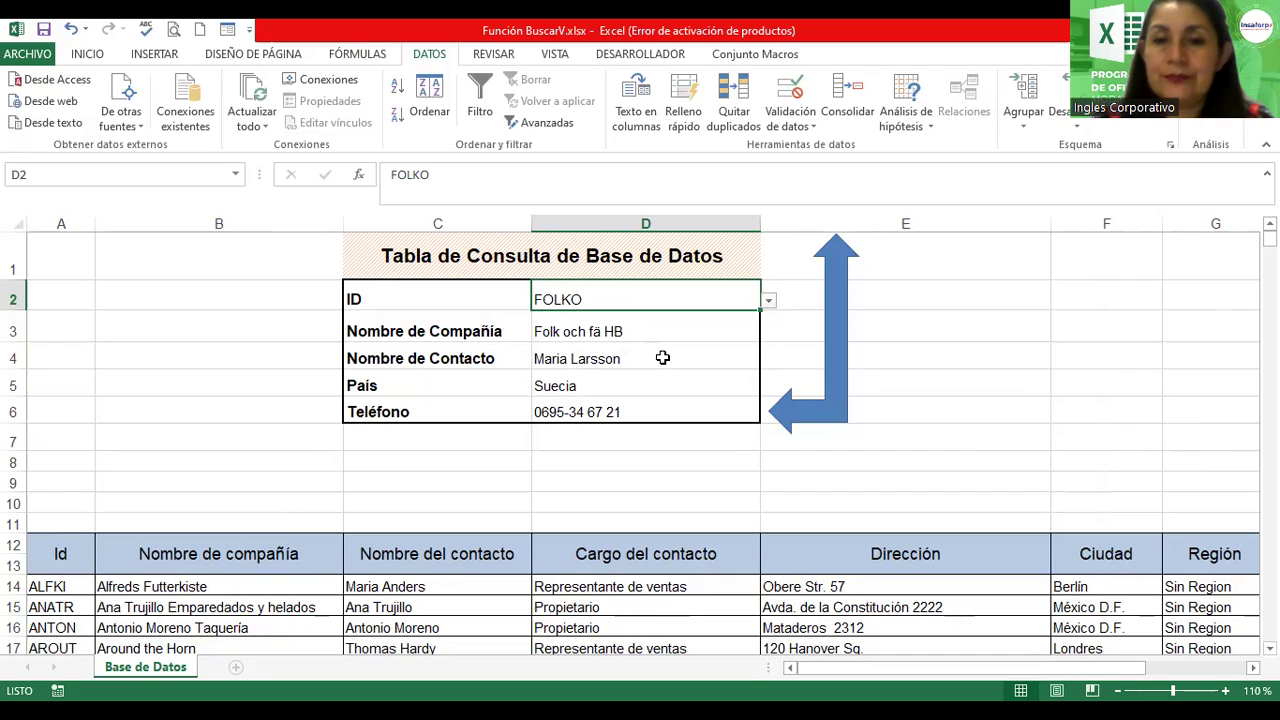
left_click(768, 300)
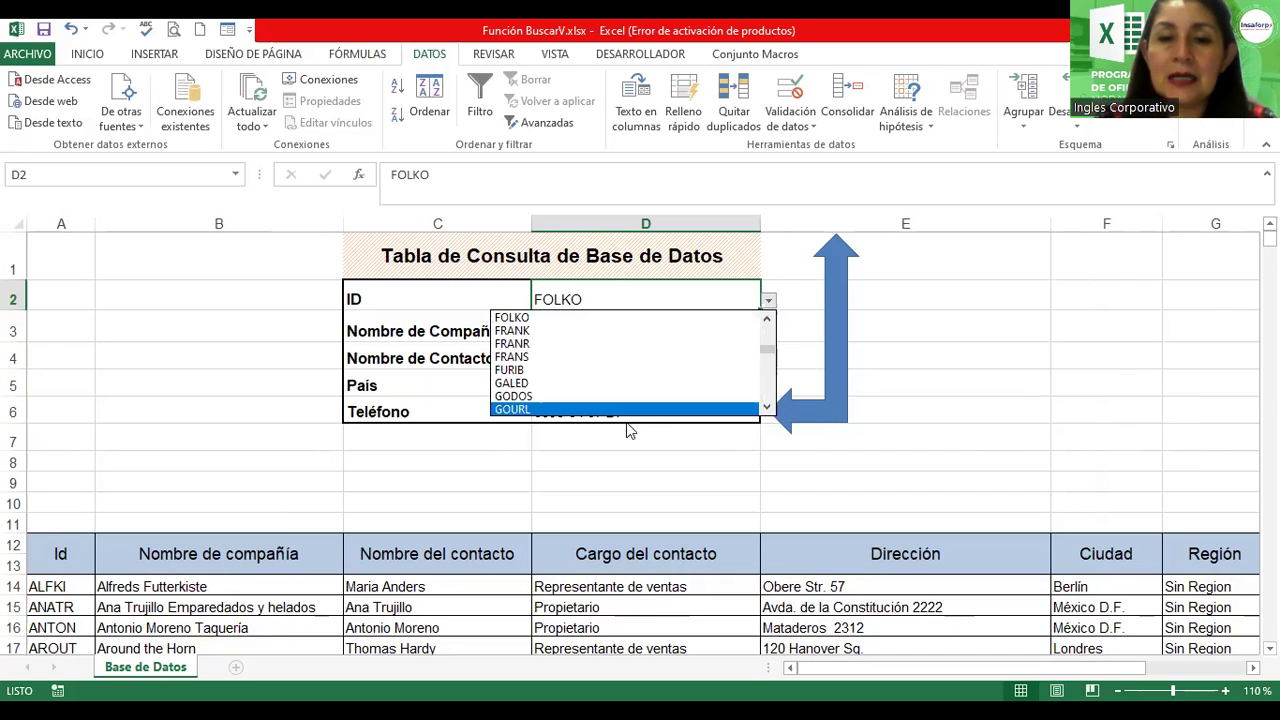
left_click(625, 396)
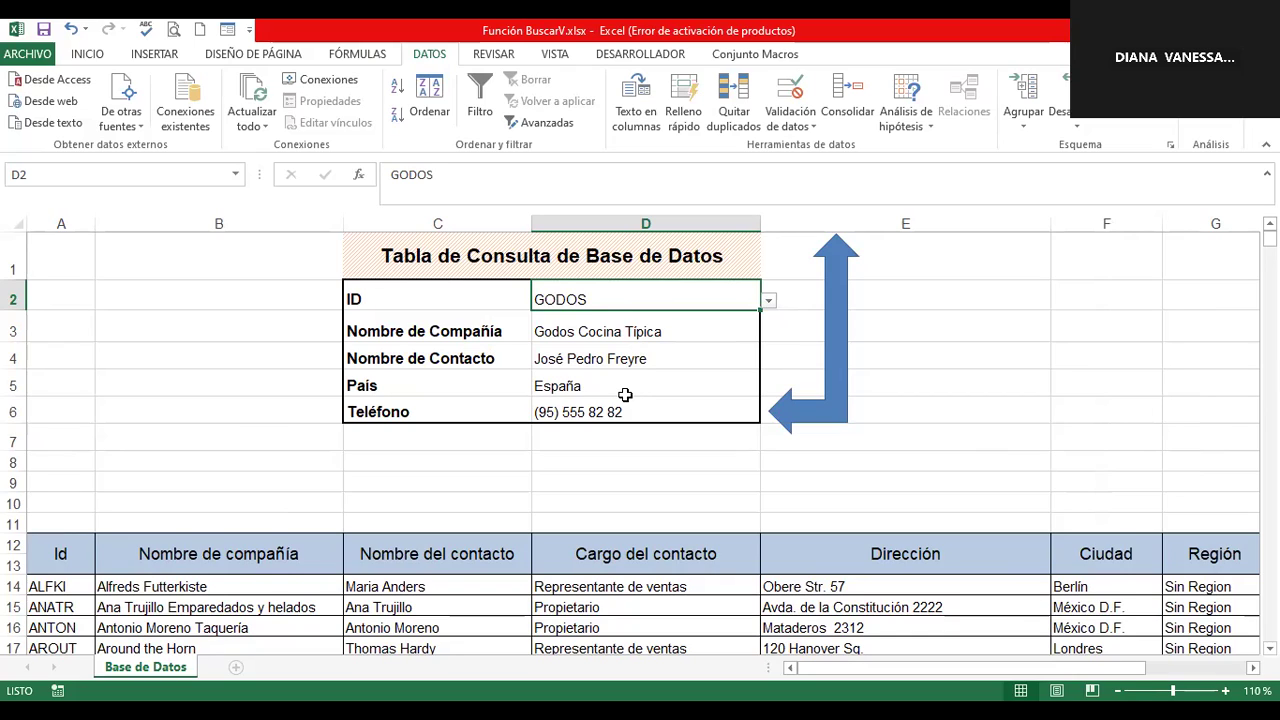
- Change the D2 dropdown's list source to =$A$14:$A$104, the Id column only
left_click(796, 122)
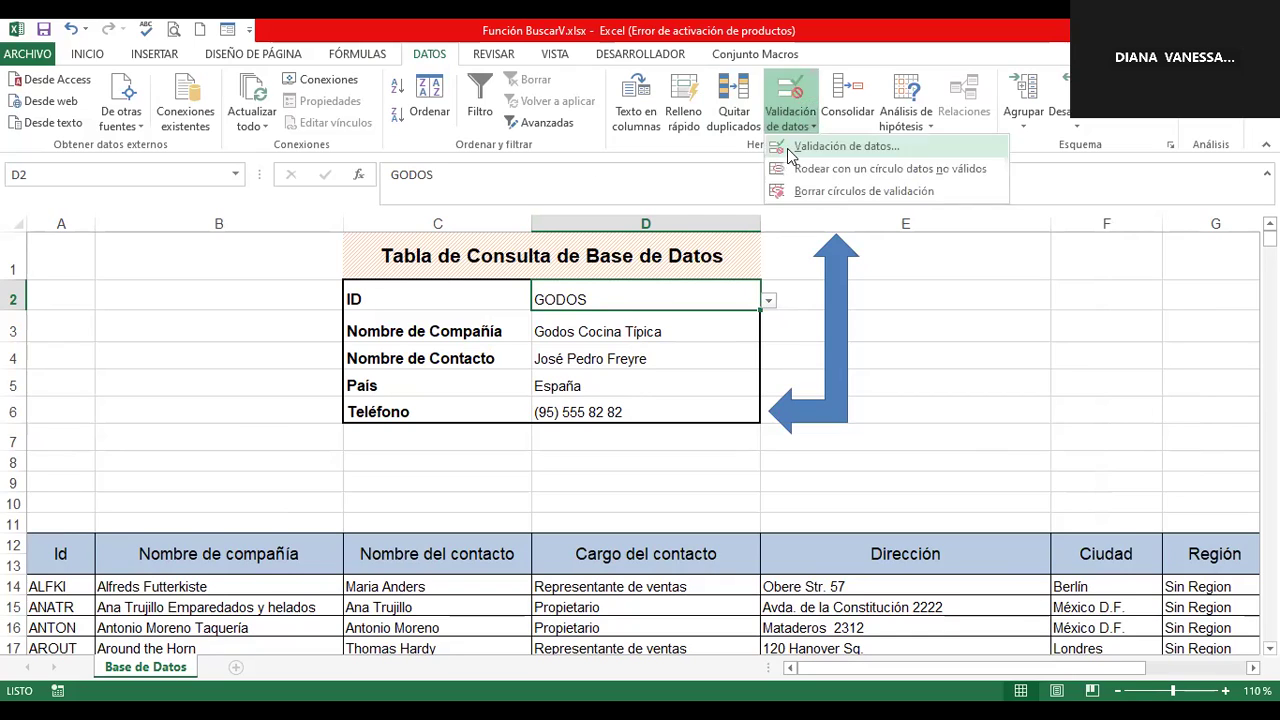
left_click(843, 146)
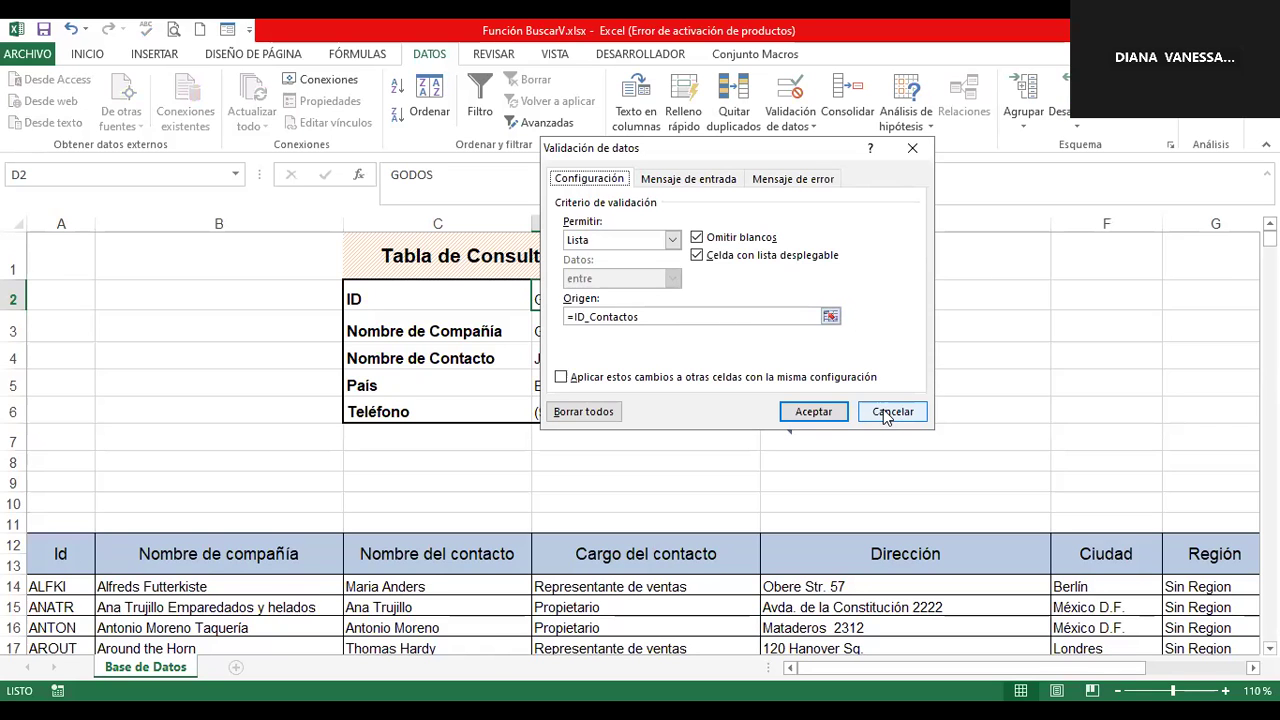
left_click(757, 317)
key("BackSpace")
key("BackSpace")
key("BackSpace")
key("BackSpace")
key("BackSpace")
key("BackSpace")
key("BackSpace")
key("BackSpace")
key("BackSpace")
key("BackSpace")
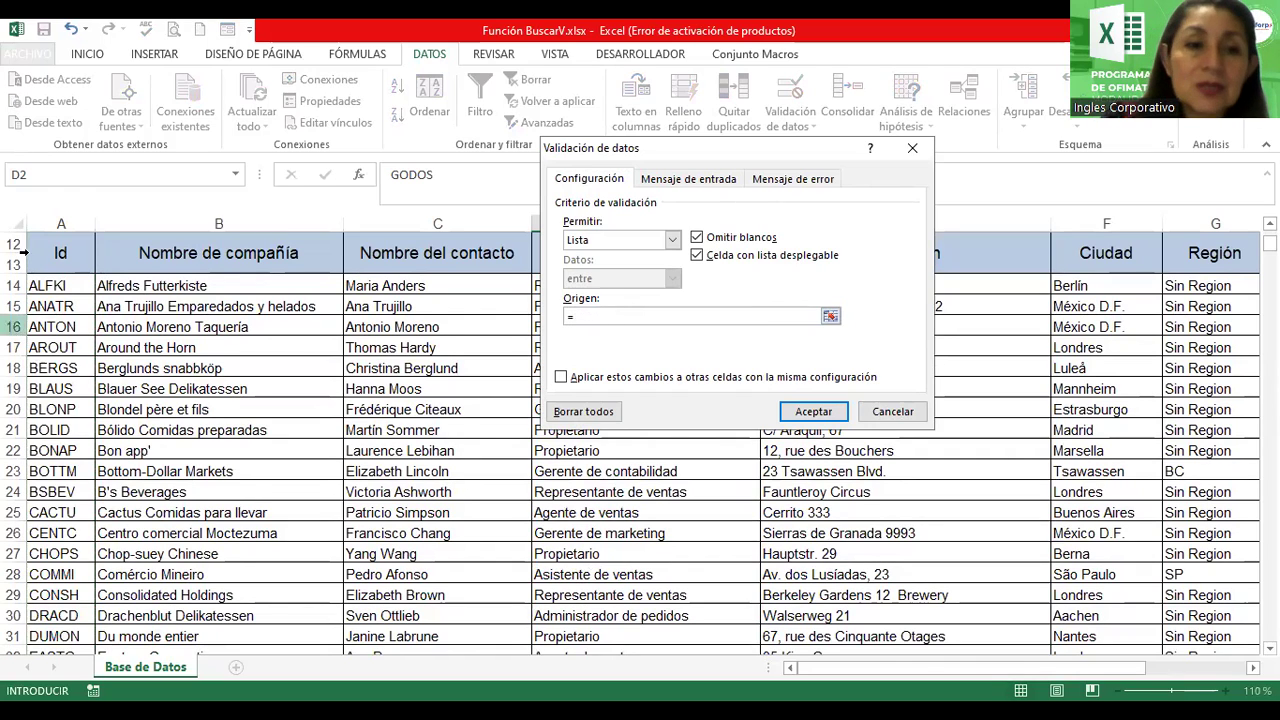
left_click(61, 287)
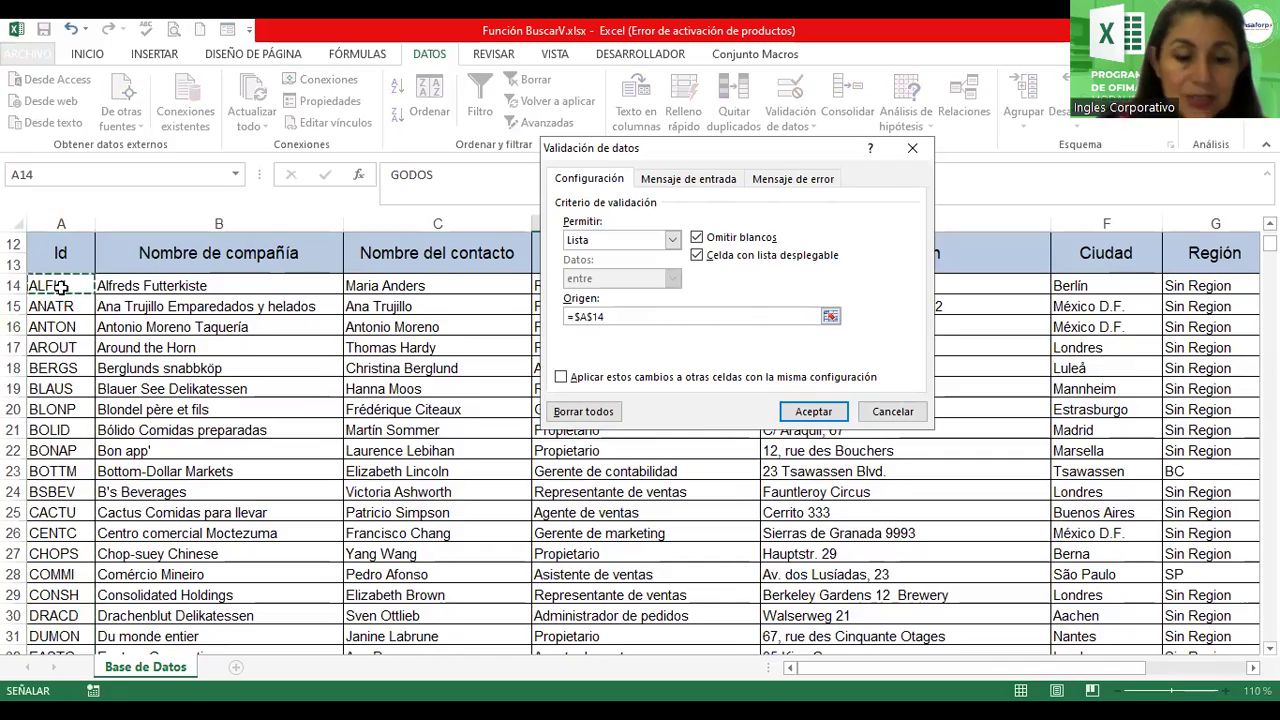
key("shift+Down")
key("shift+Down")
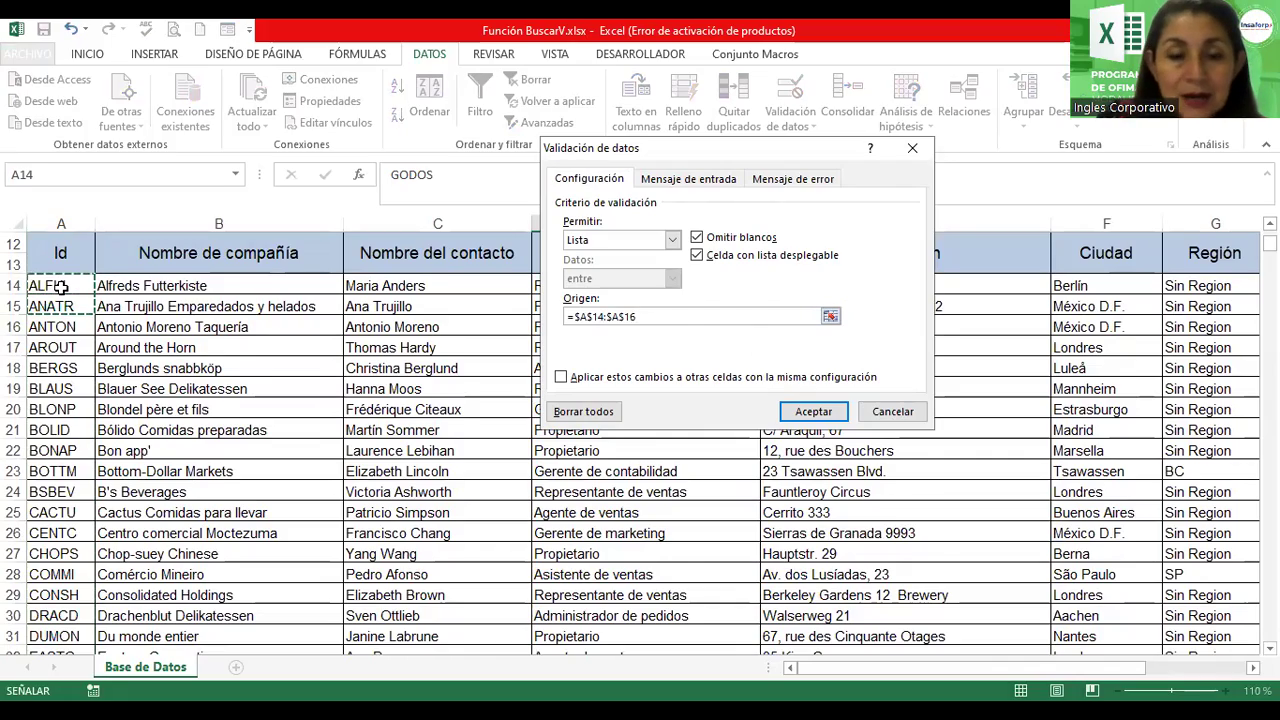
key("shift+Down")
key("shift+Down")
key("shift+Down")
key("shift+Down")
key("shift+Down")
key("shift+Down")
key("shift+Down")
key("shift+Down")
key("shift+Down")
key("shift+Down")
key("shift+Down")
key("shift+Down")
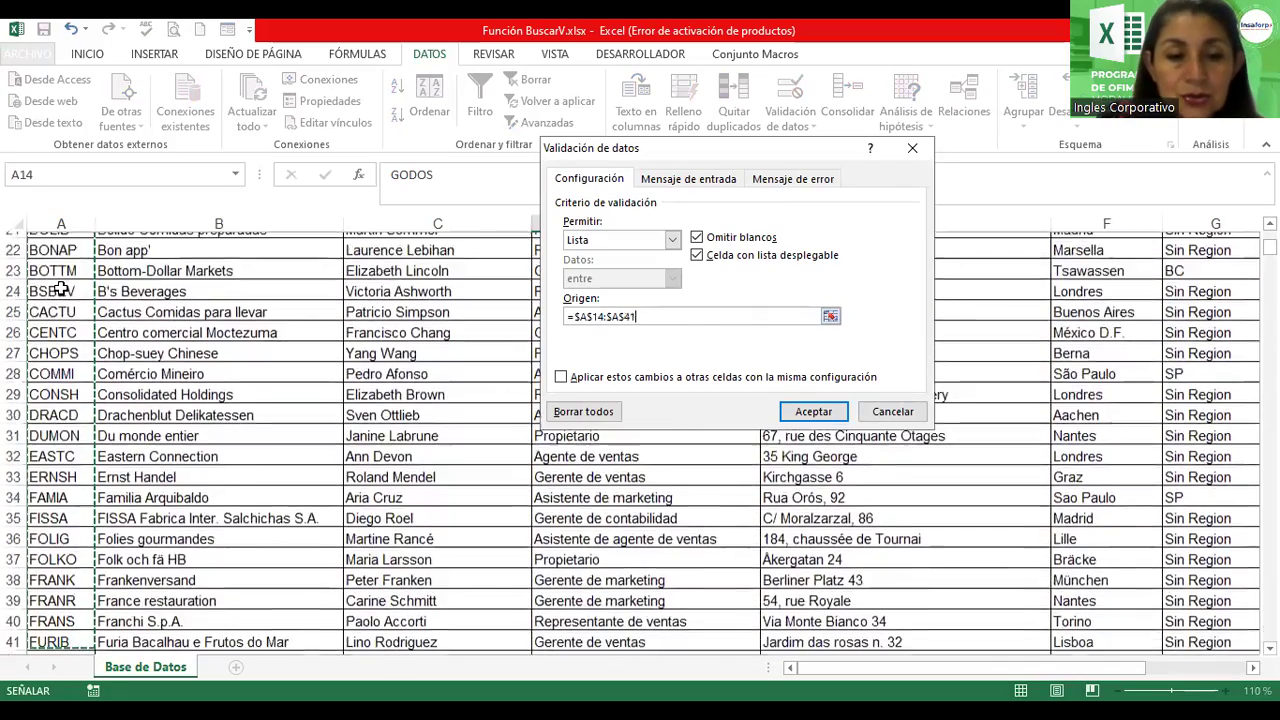
key("shift+Down")
key("shift+Down")
key("shift+Down")
key("shift+Down")
key("shift+Down")
key("shift+Down")
key("shift+Down")
key("shift+Down")
key("shift+Down")
key("shift+Down")
key("shift+Down")
key("shift+Down")
key("shift+Down")
key("shift+Down")
key("shift+Down")
key("shift+Down")
key("shift+Down")
key("shift+Down")
key("shift+Down")
key("shift+Down")
key("shift+Down")
key("shift+Down")
key("shift+Down")
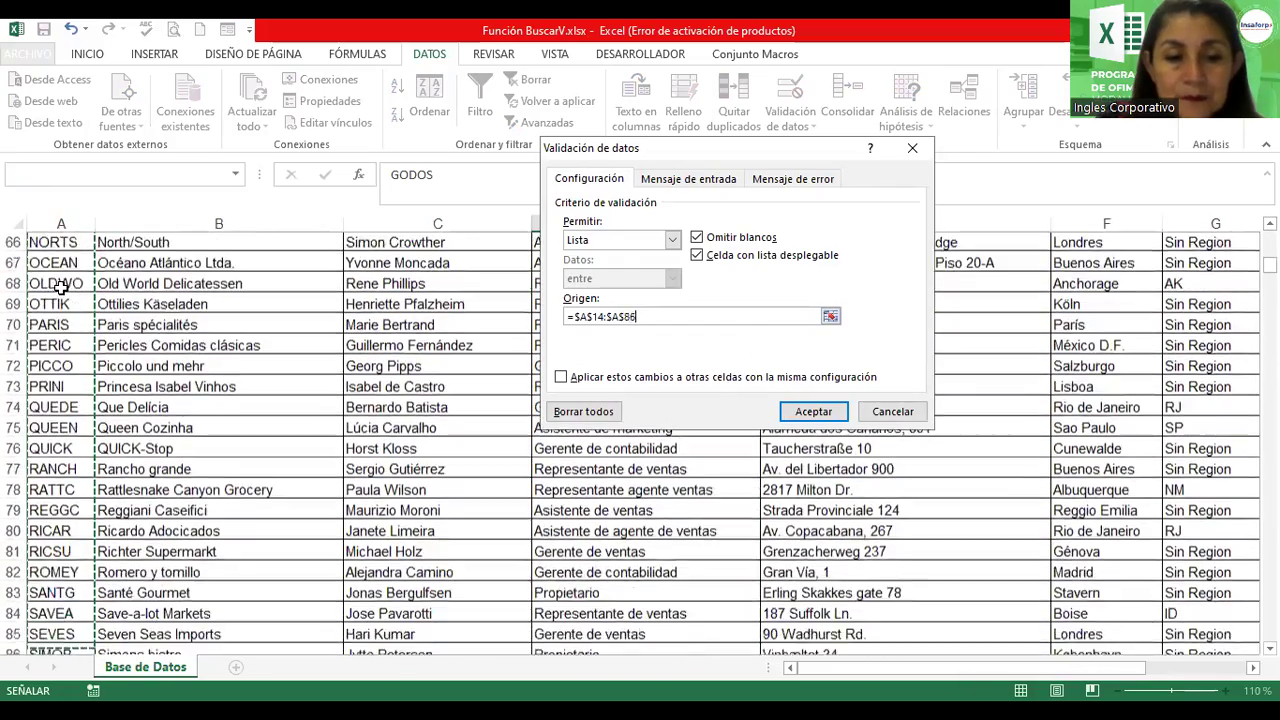
key("shift+Down")
key("shift+Down")
key("shift+Down")
key("shift+Down")
key("shift+Down")
key("shift+Down")
key("shift+Down")
key("shift+Down")
key("shift+Down")
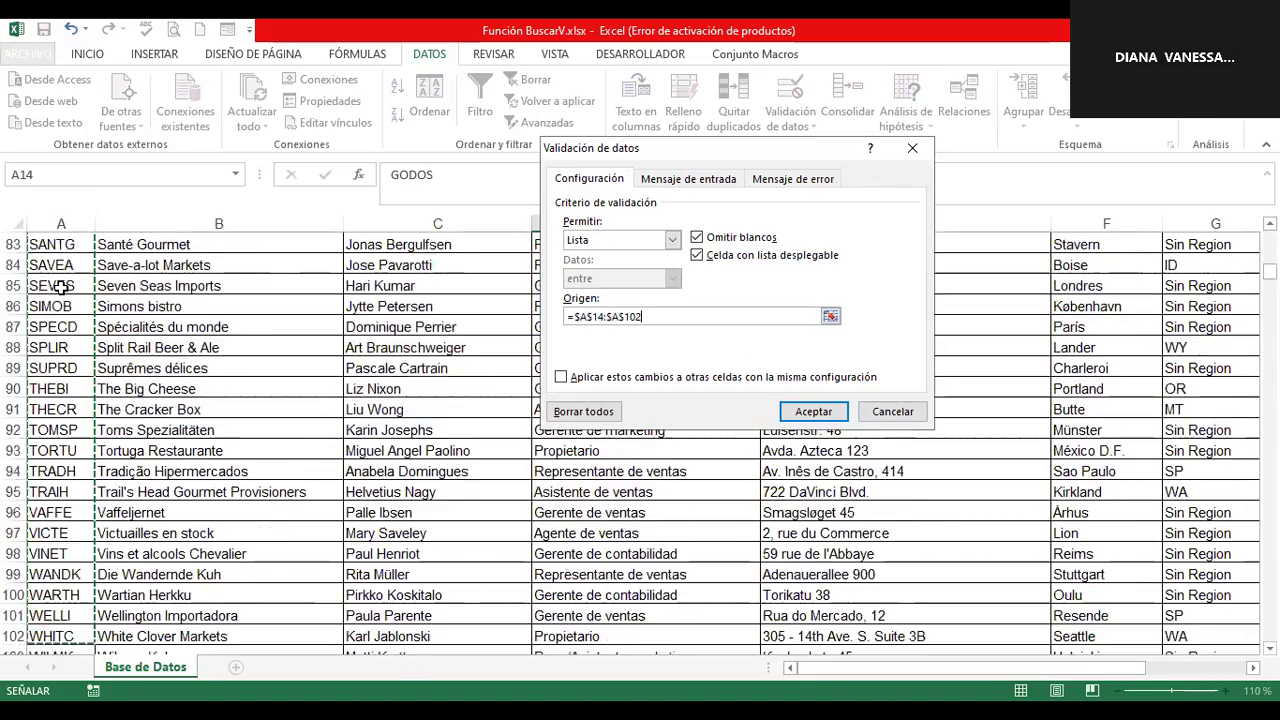
key("shift+Down")
key("shift+Down")
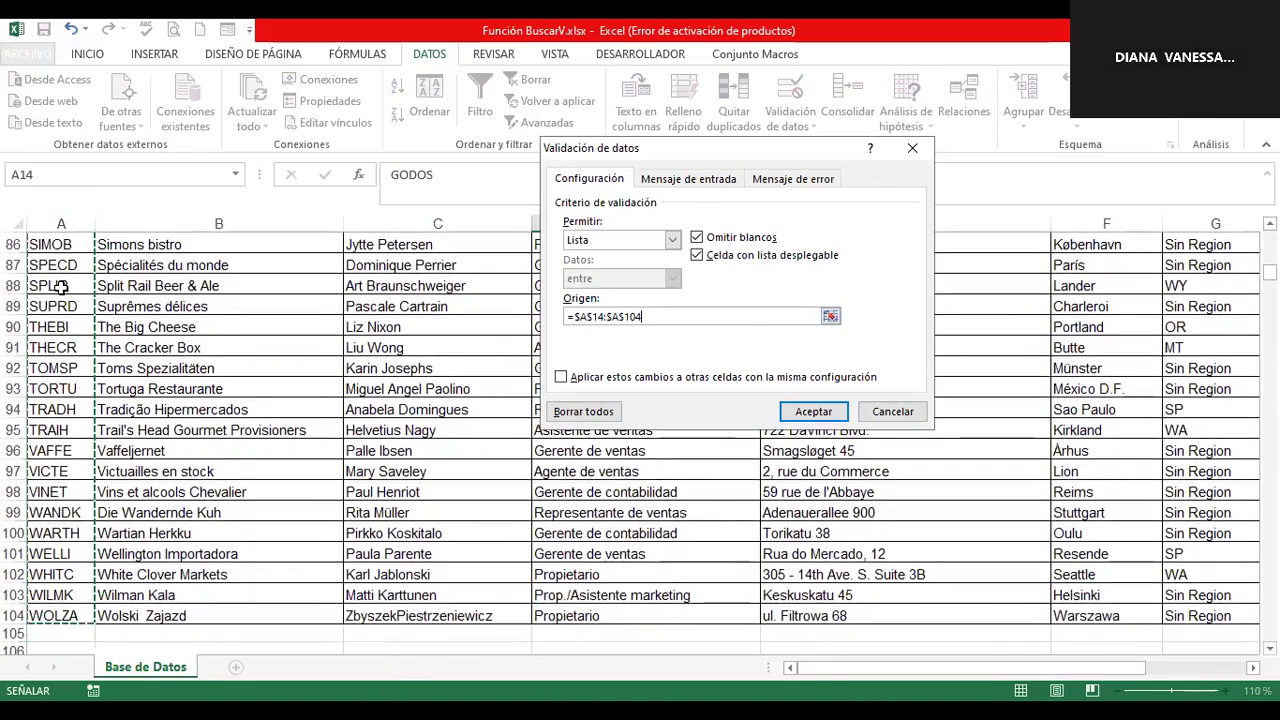
left_click(813, 412)
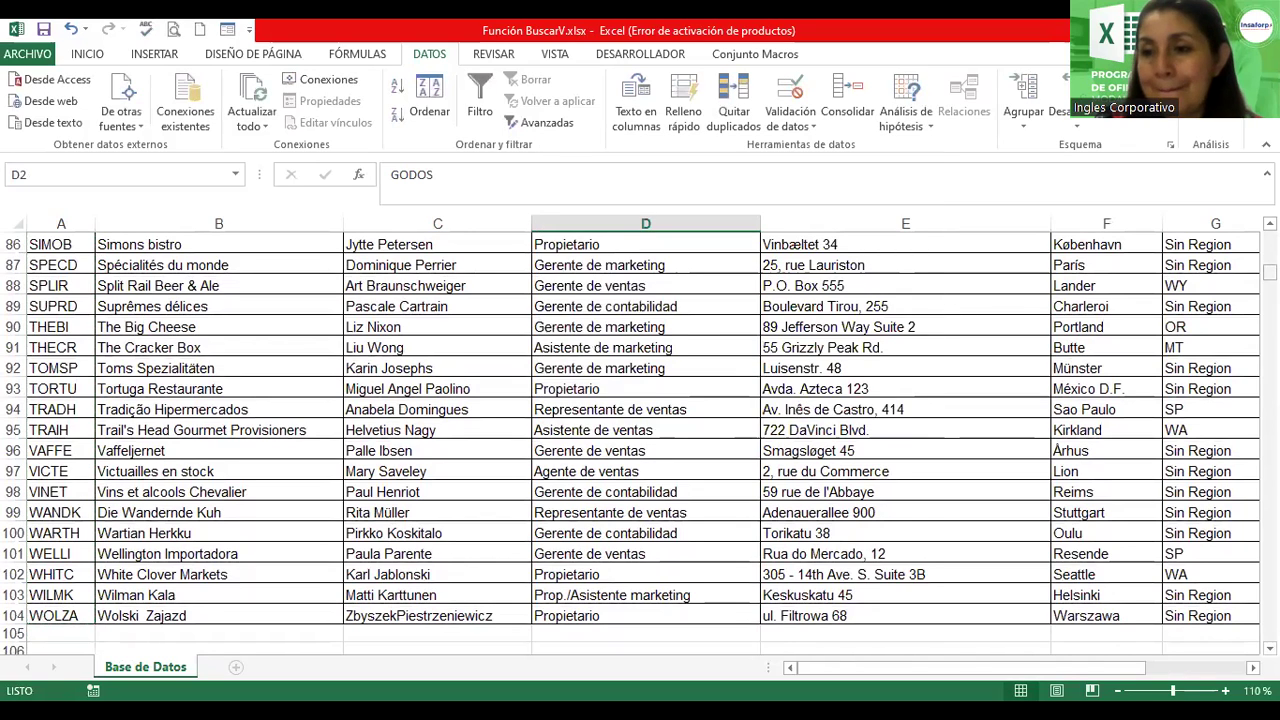
scroll(800, 400, "up", 20)
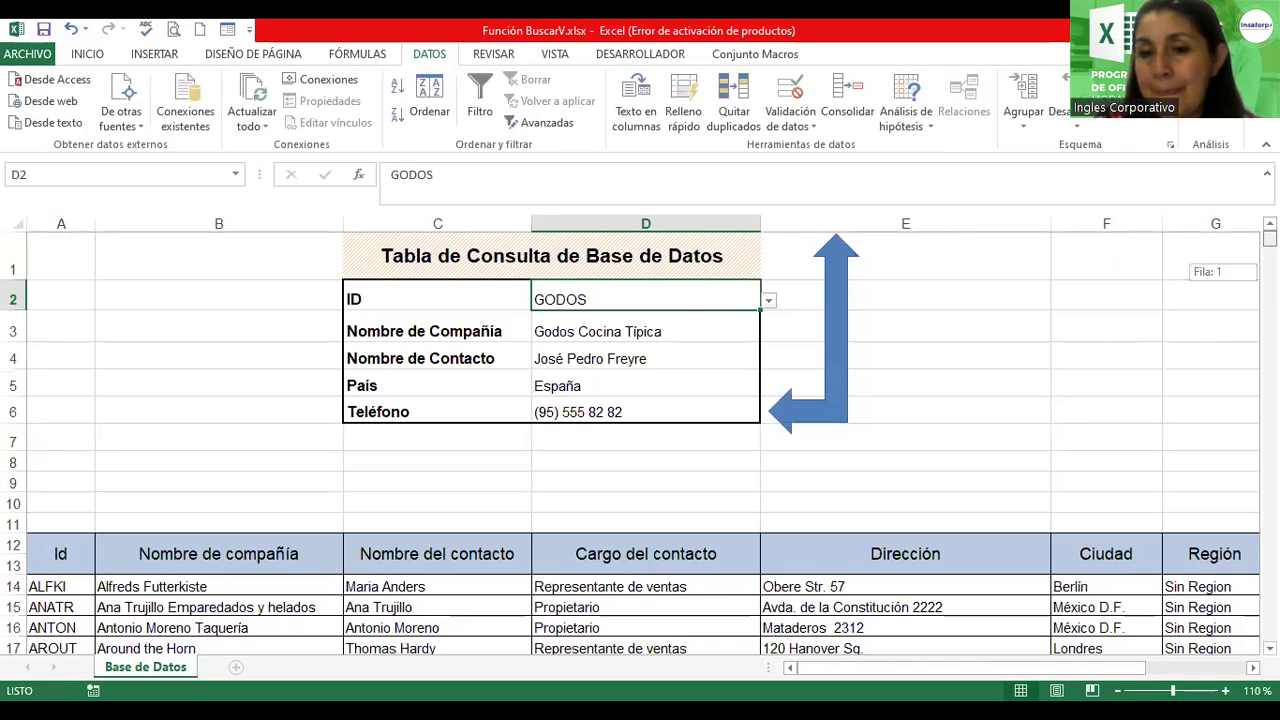
- Pick HANAR from the ID dropdown and make the D2 text red
left_click(768, 302)
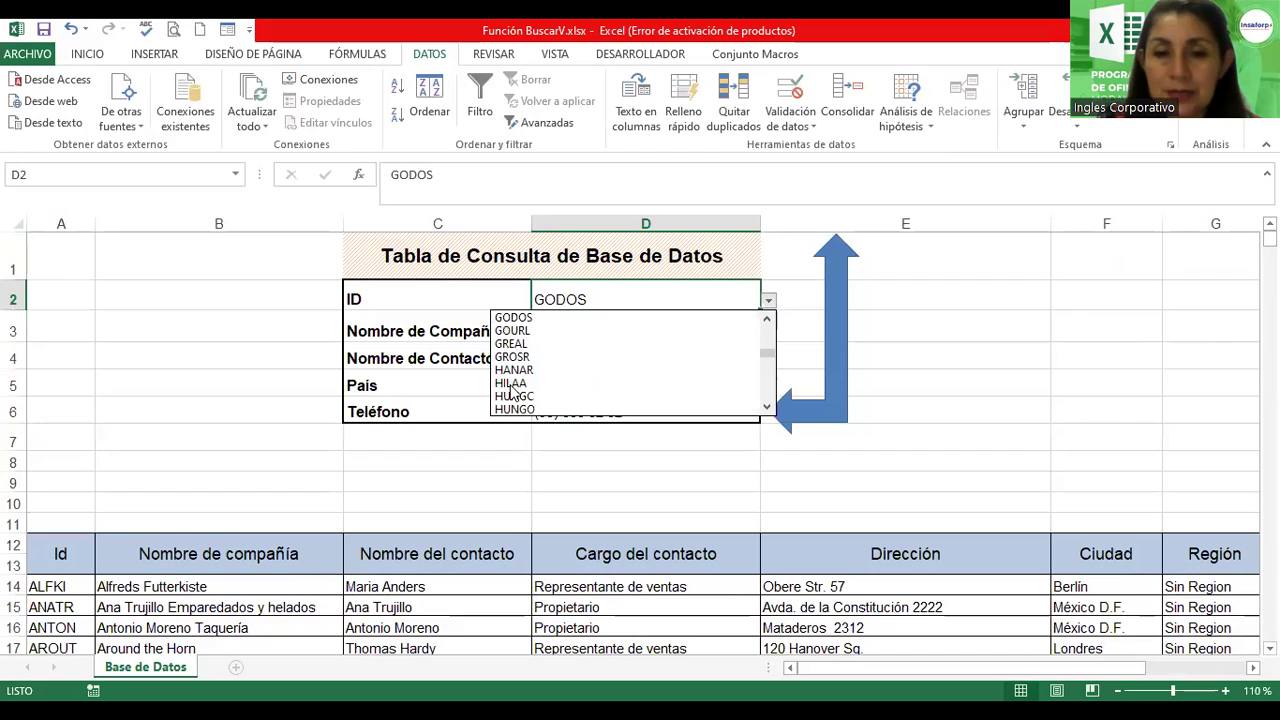
left_click(511, 370)
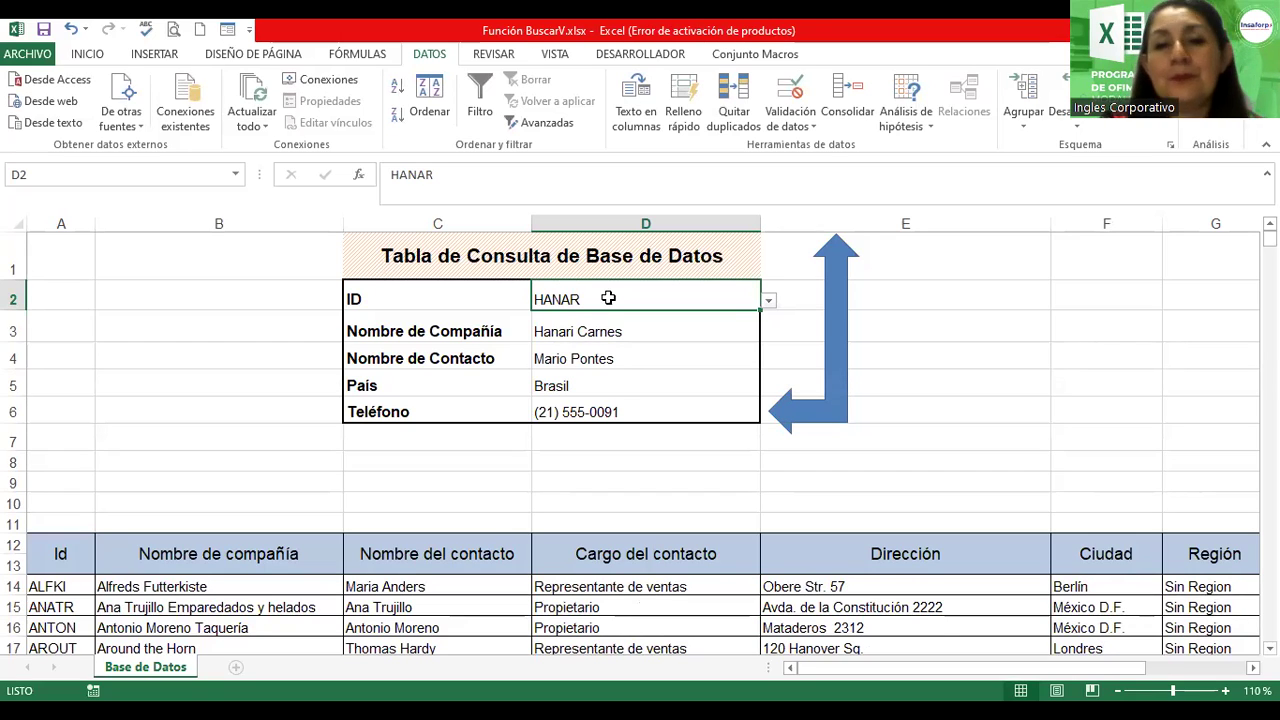
left_click(87, 54)
left_click(250, 117)
- Bold the HANAR ID, zoom to 90%, and check the BUSCARV formula in D4
left_click(100, 118)
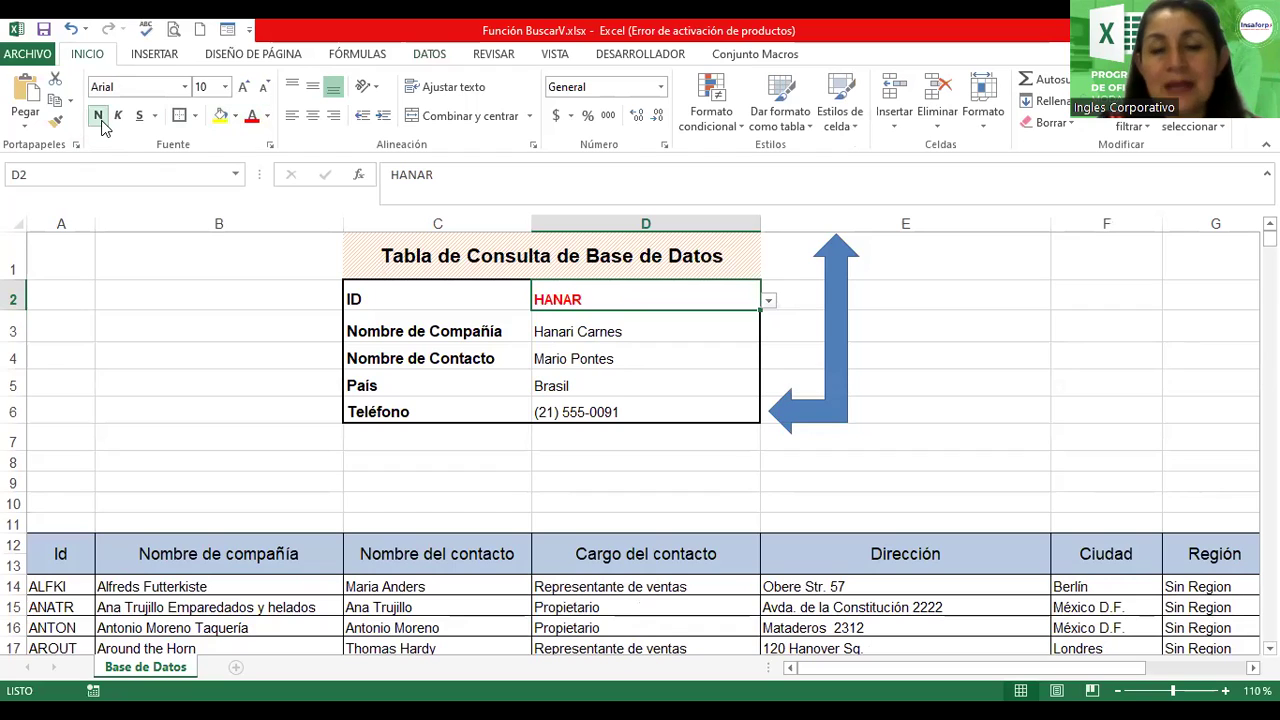
left_click(641, 253)
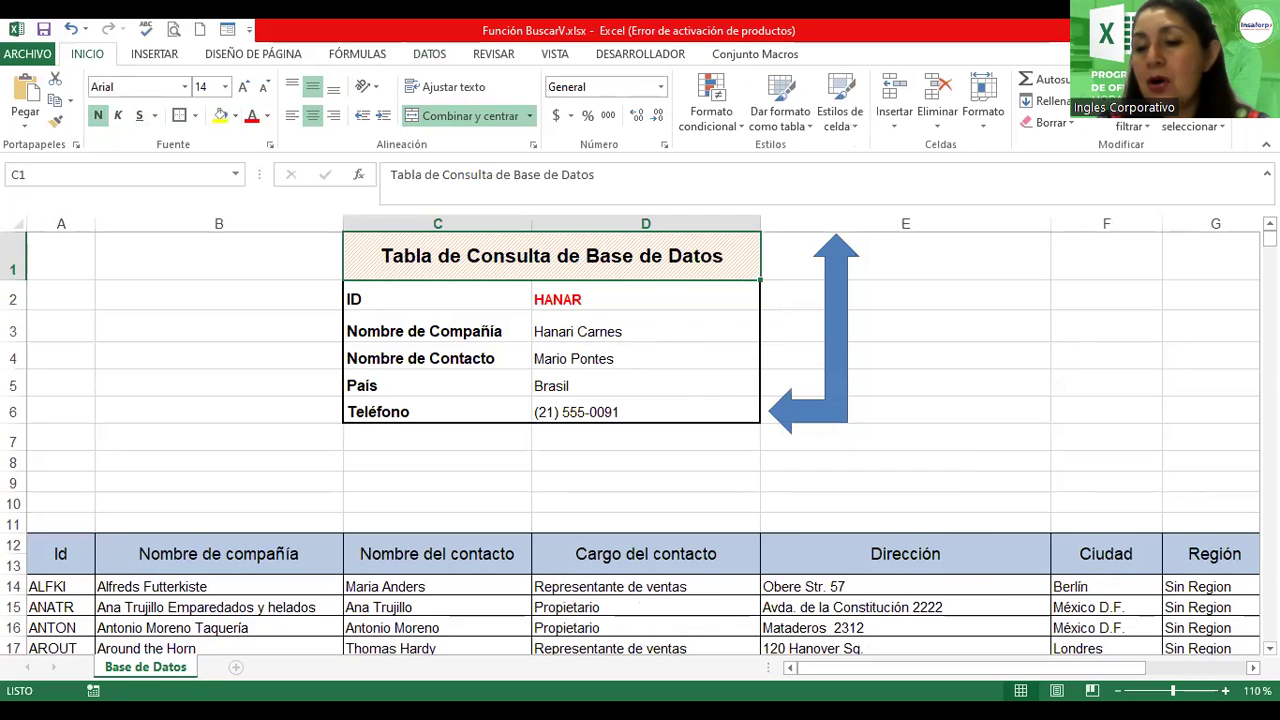
left_click(1117, 690)
left_click(1117, 690)
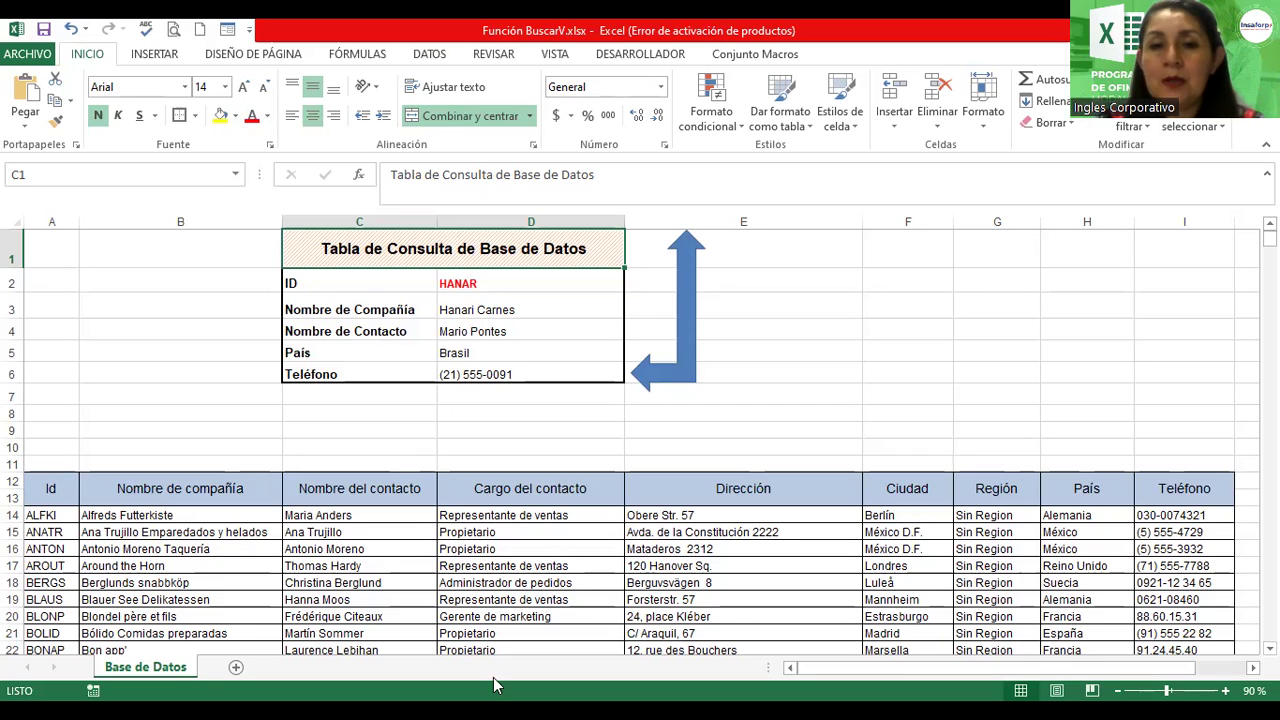
left_click(482, 322)
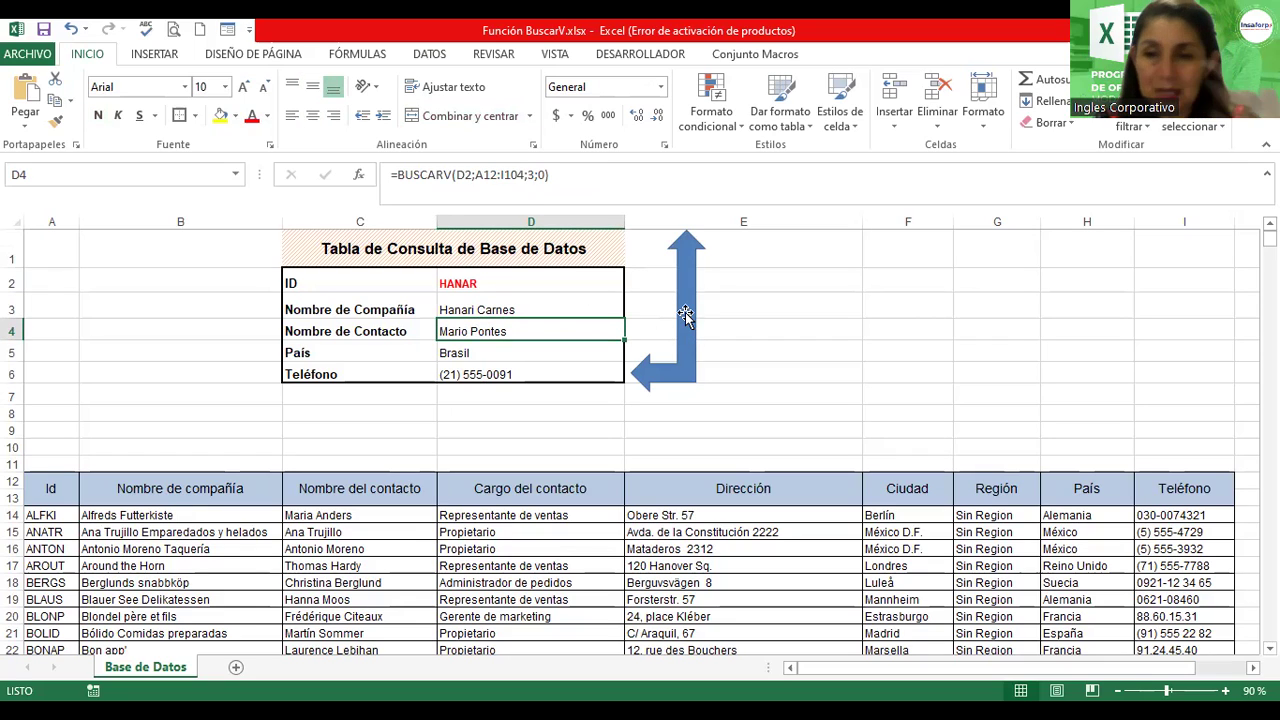
left_click(860, 366)
- Search Bing online pictures for 'clientes' and select the handshake photo
left_click(152, 56)
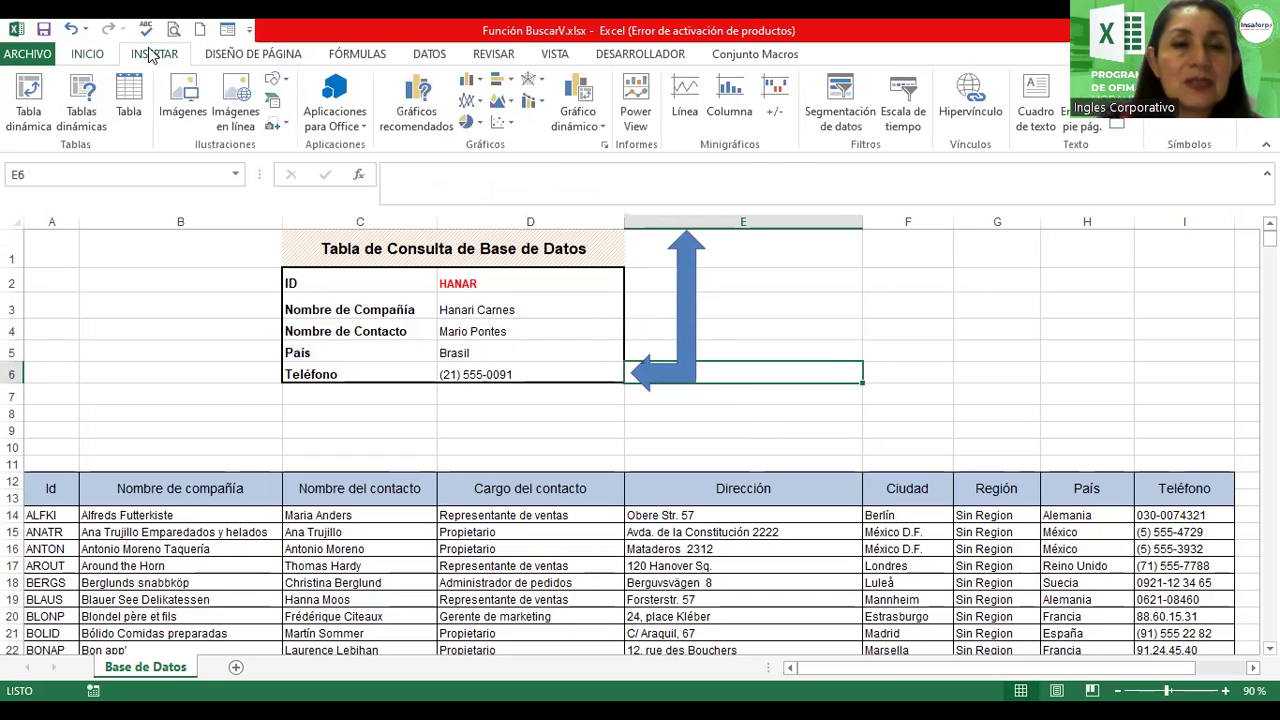
left_click(190, 108)
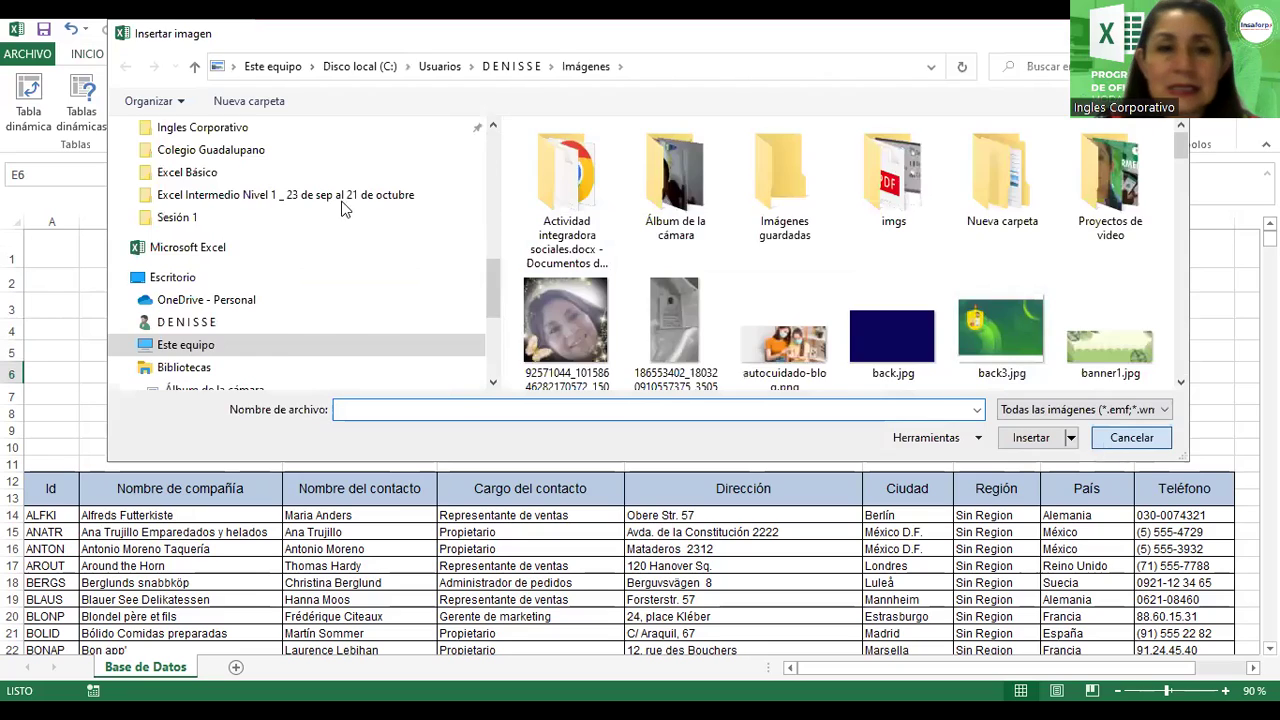
left_click(1110, 440)
left_click(234, 98)
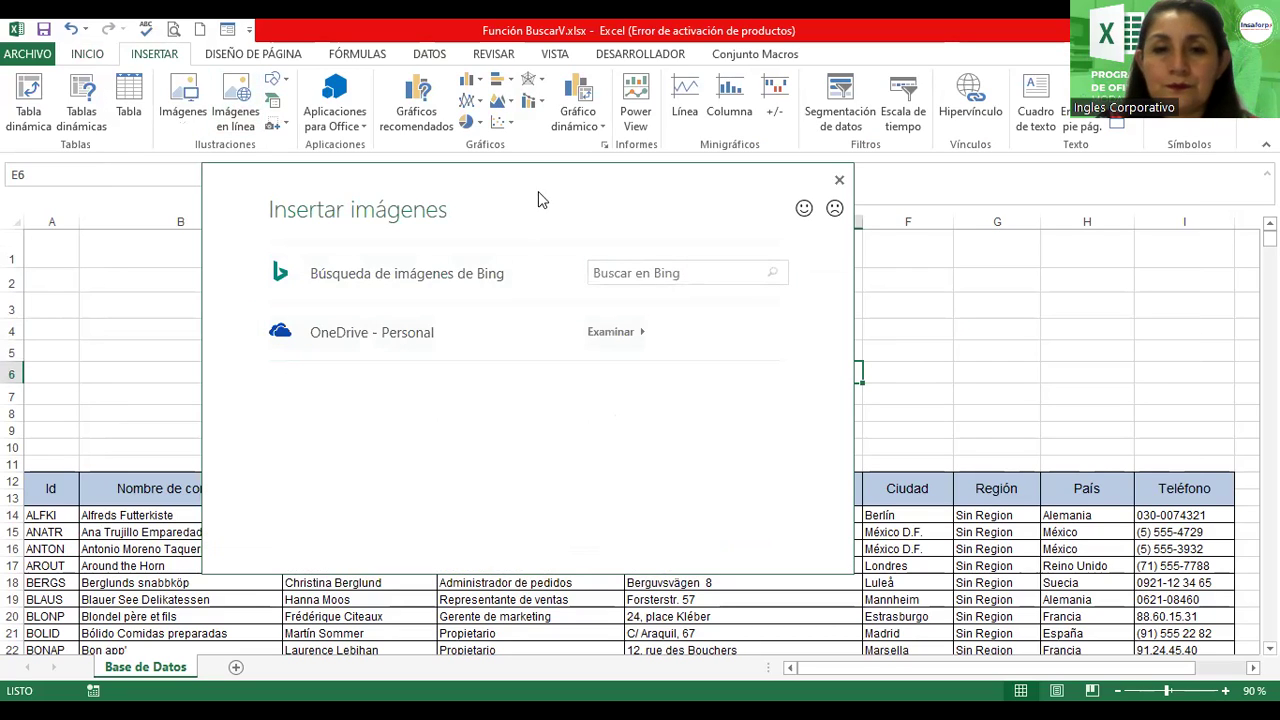
type("clientes")
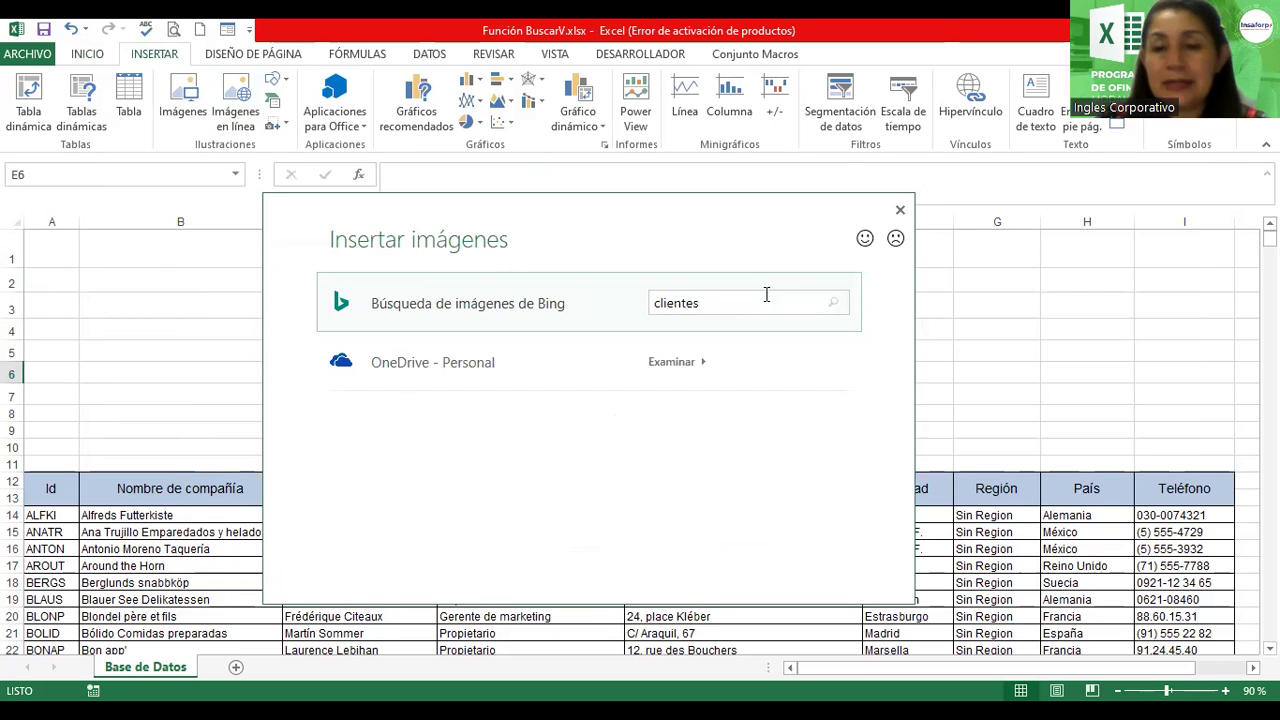
key("Return")
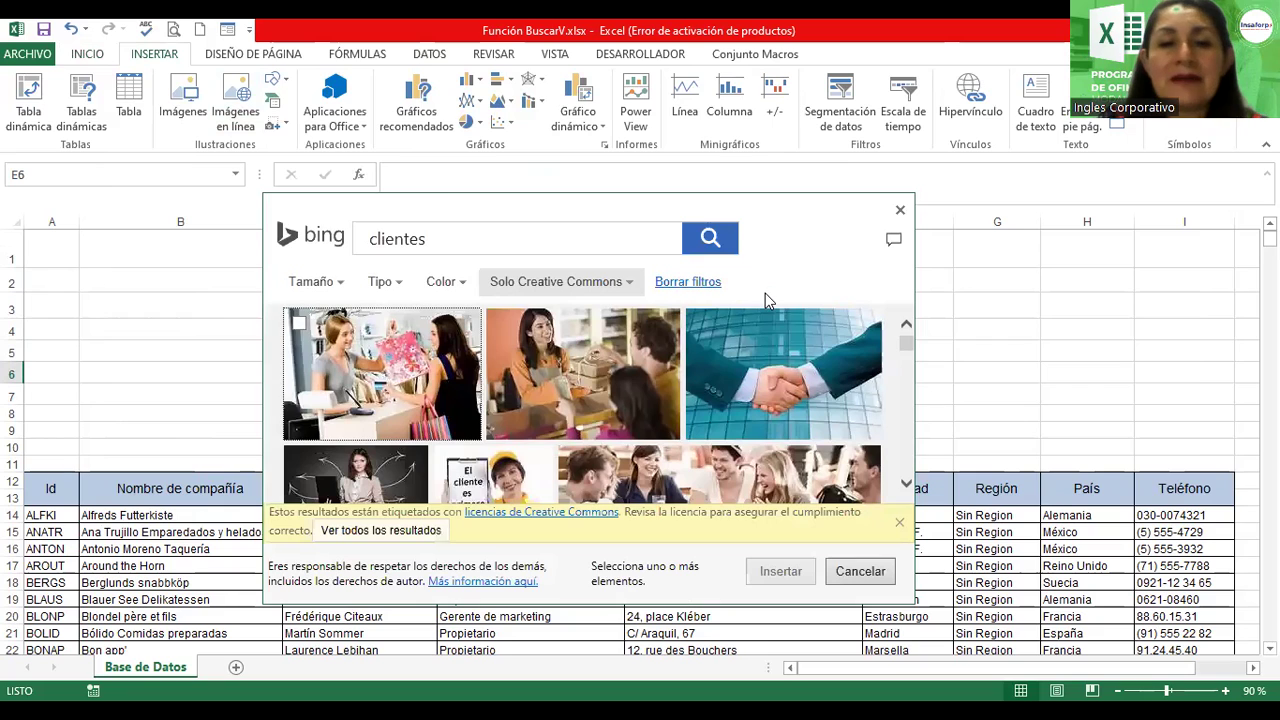
mouse_move(783, 375)
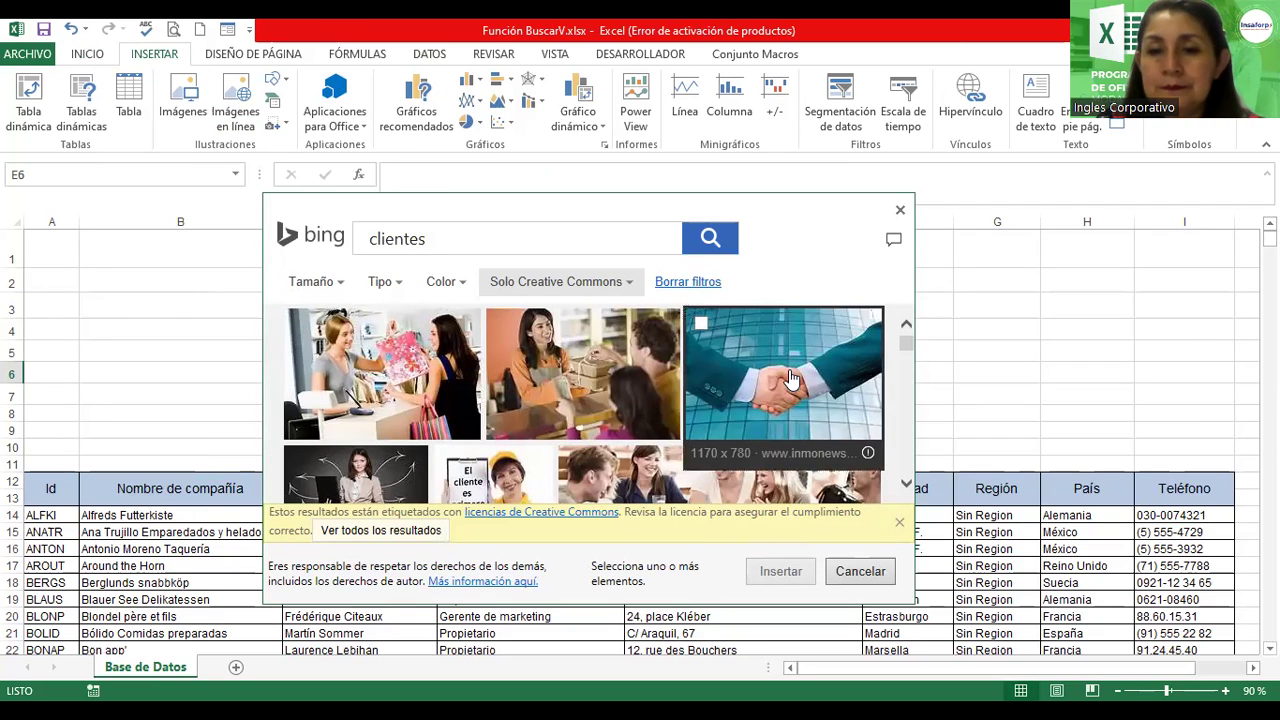
left_click(791, 380)
- Insert the handshake photo, shrink it and place it right of the lookup table
left_click(794, 571)
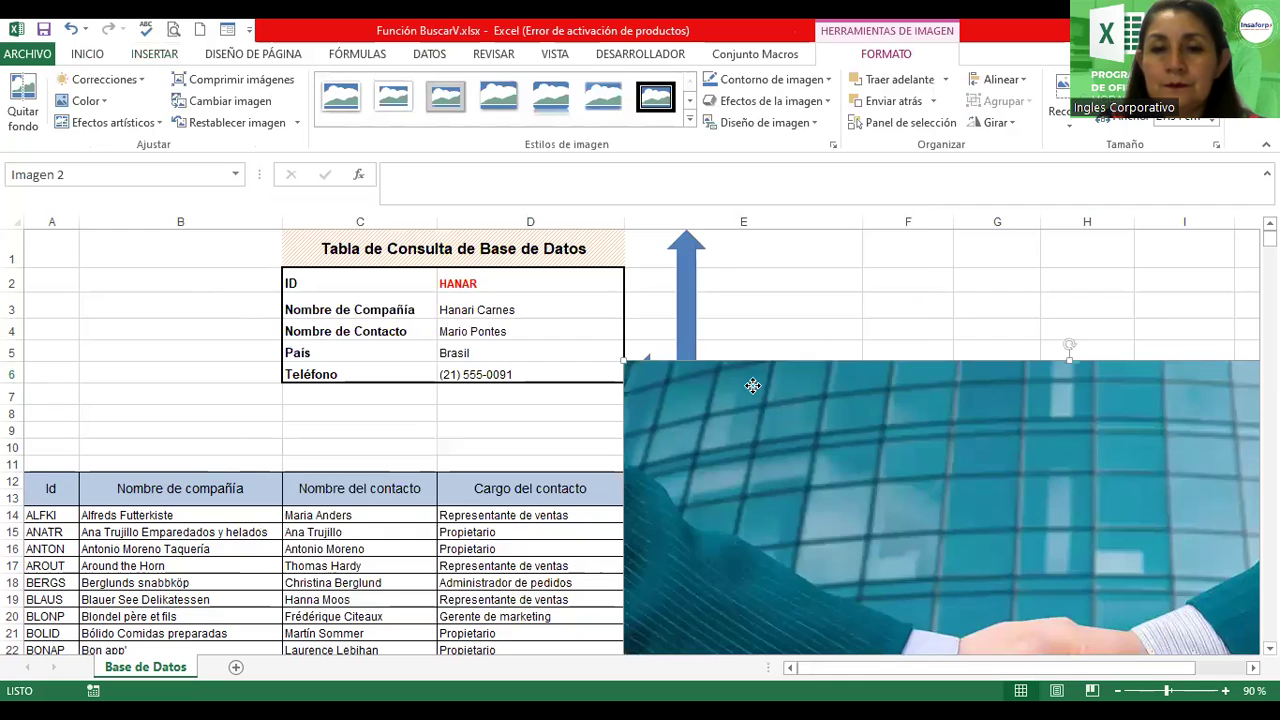
left_click_drag(752, 390, 739, 320)
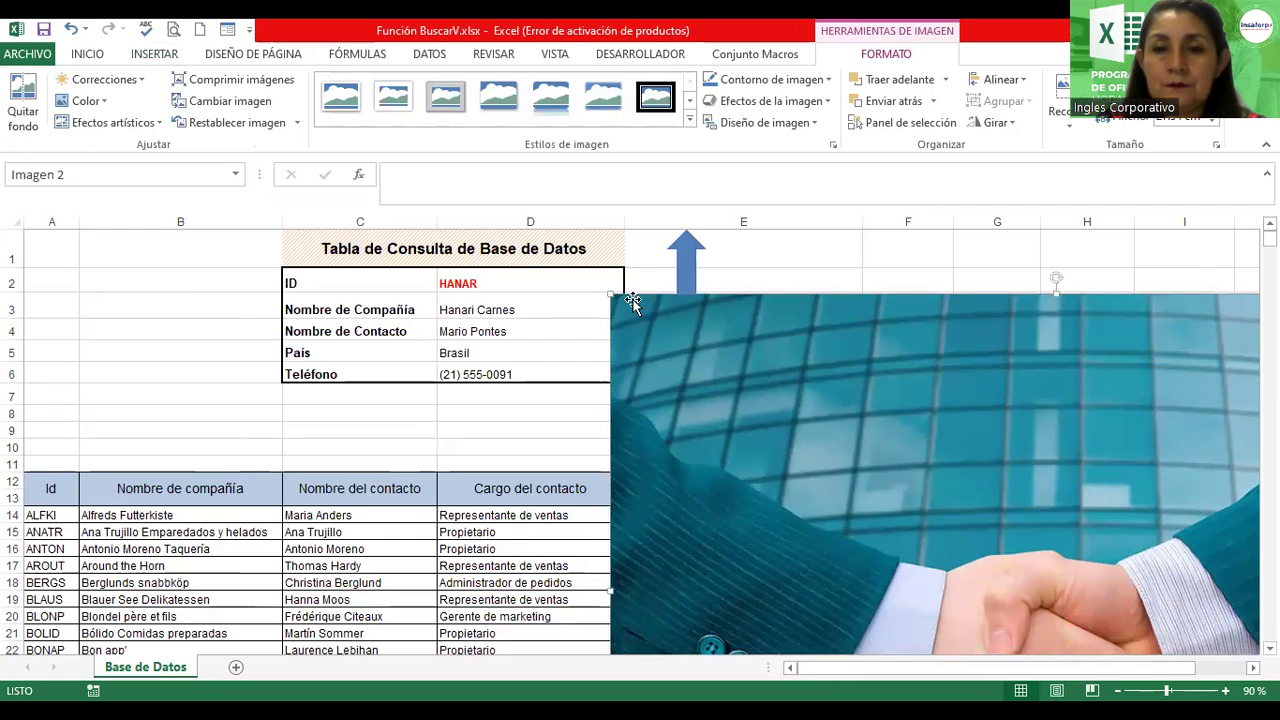
mouse_move(607, 290)
left_mouse_down()
mouse_move(1101, 477)
mouse_move(956, 473)
left_mouse_up()
mouse_move(1086, 565)
left_mouse_down()
mouse_move(960, 455)
mouse_move(876, 338)
left_mouse_up()
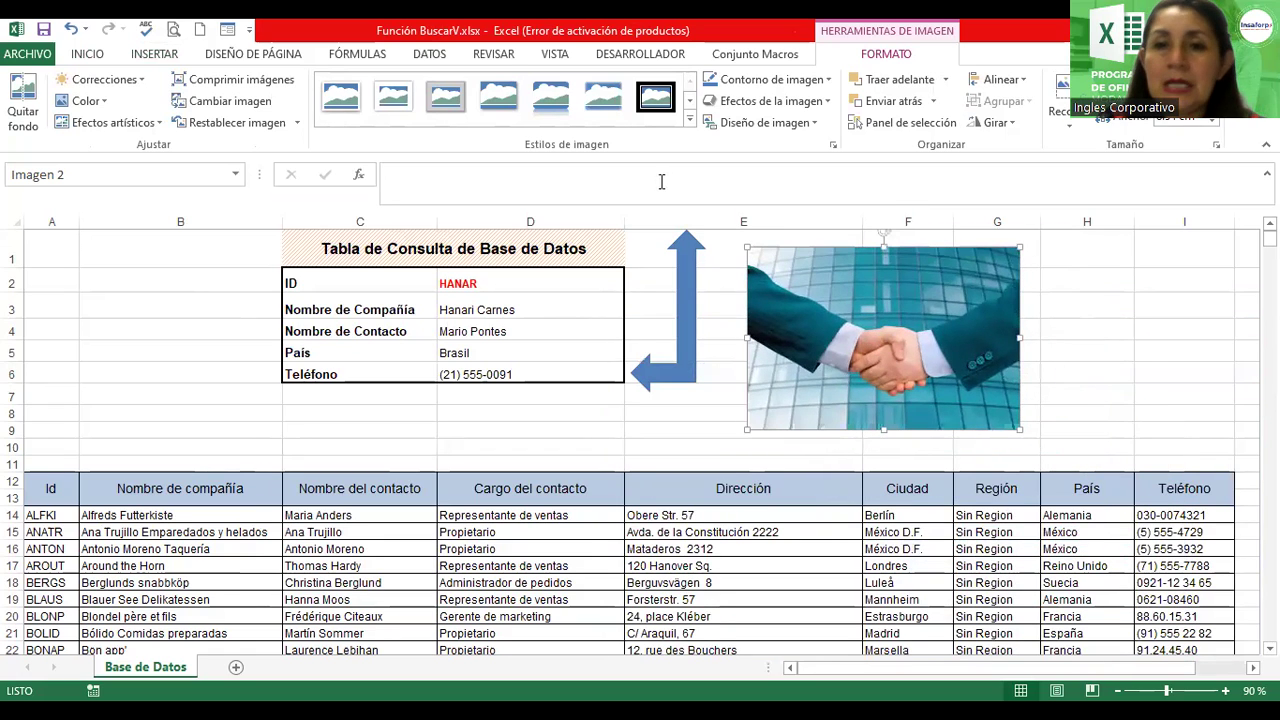
- Apply a rounded reflected picture style and tilt the photo about 15° clockwise
left_click(551, 96)
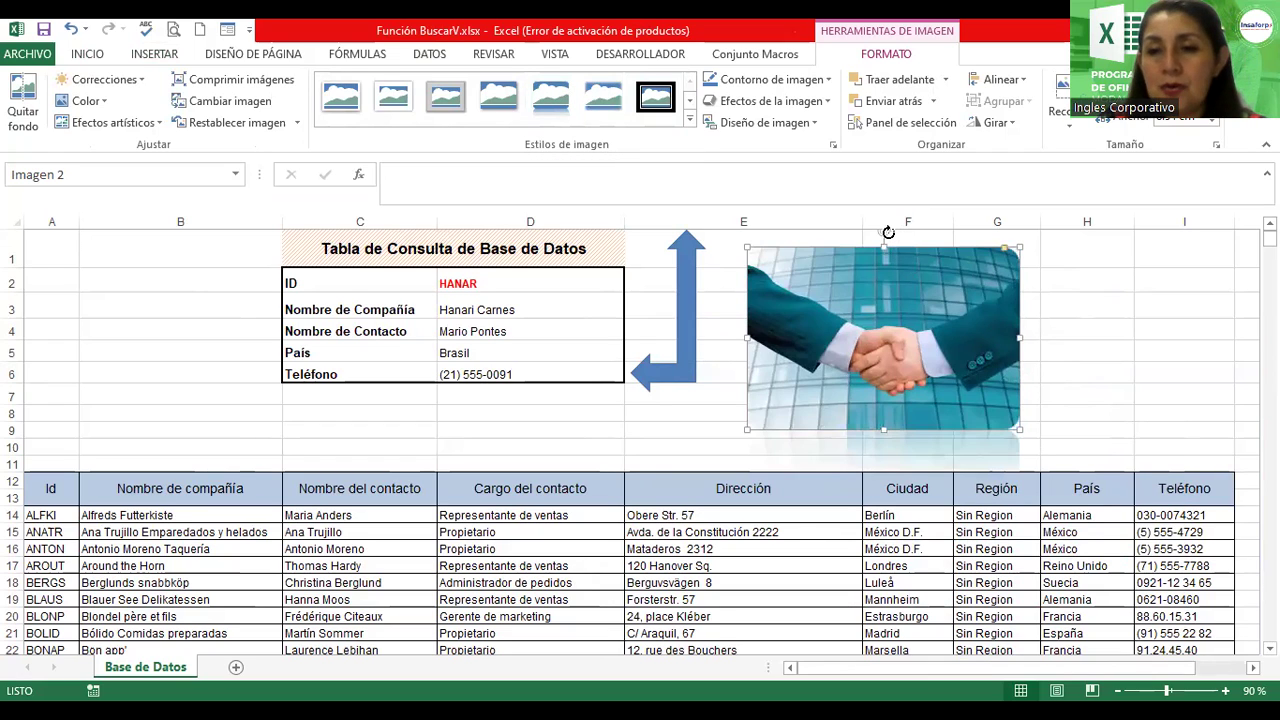
left_click_drag(885, 234, 863, 240)
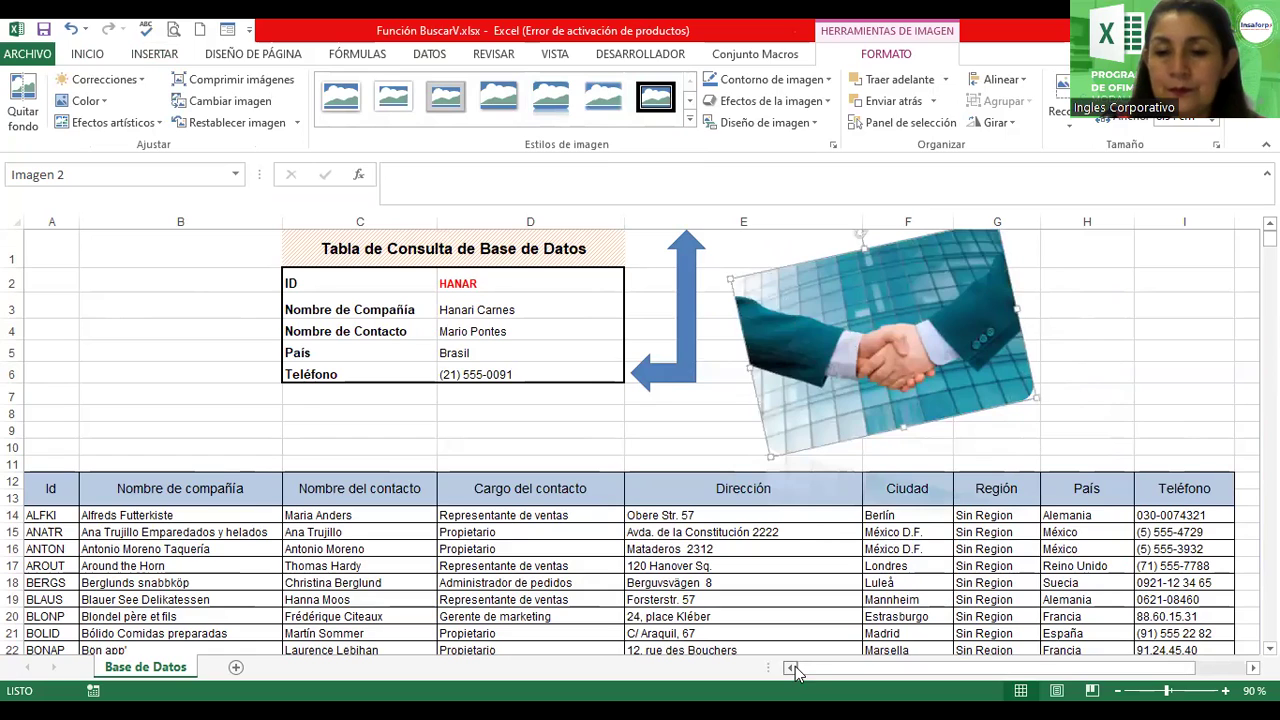
left_click(46, 279)
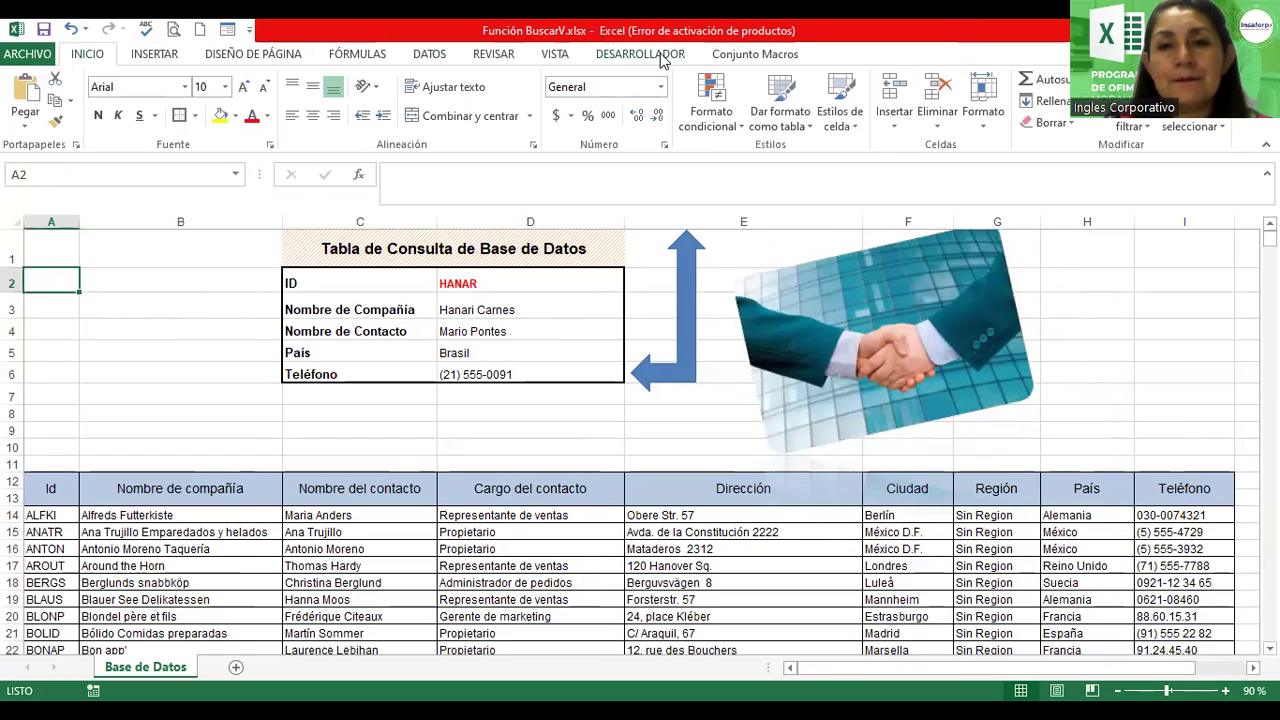
left_click(440, 58)
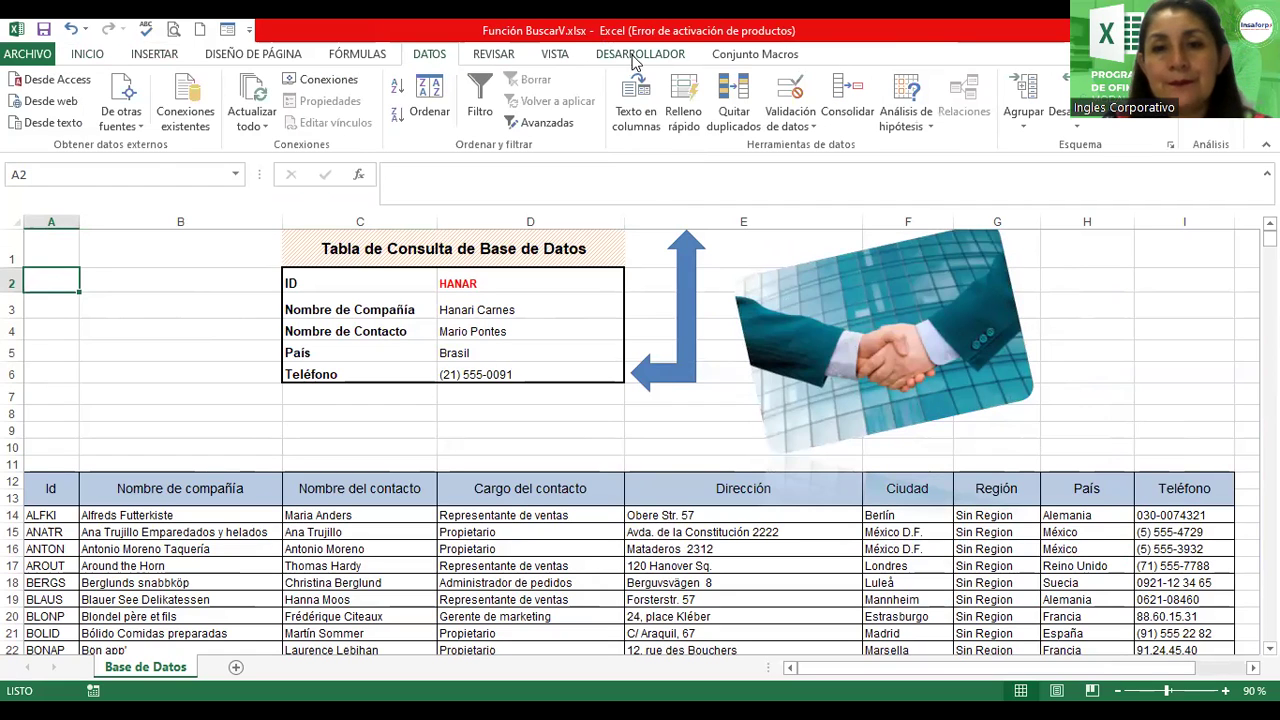
left_click(812, 332)
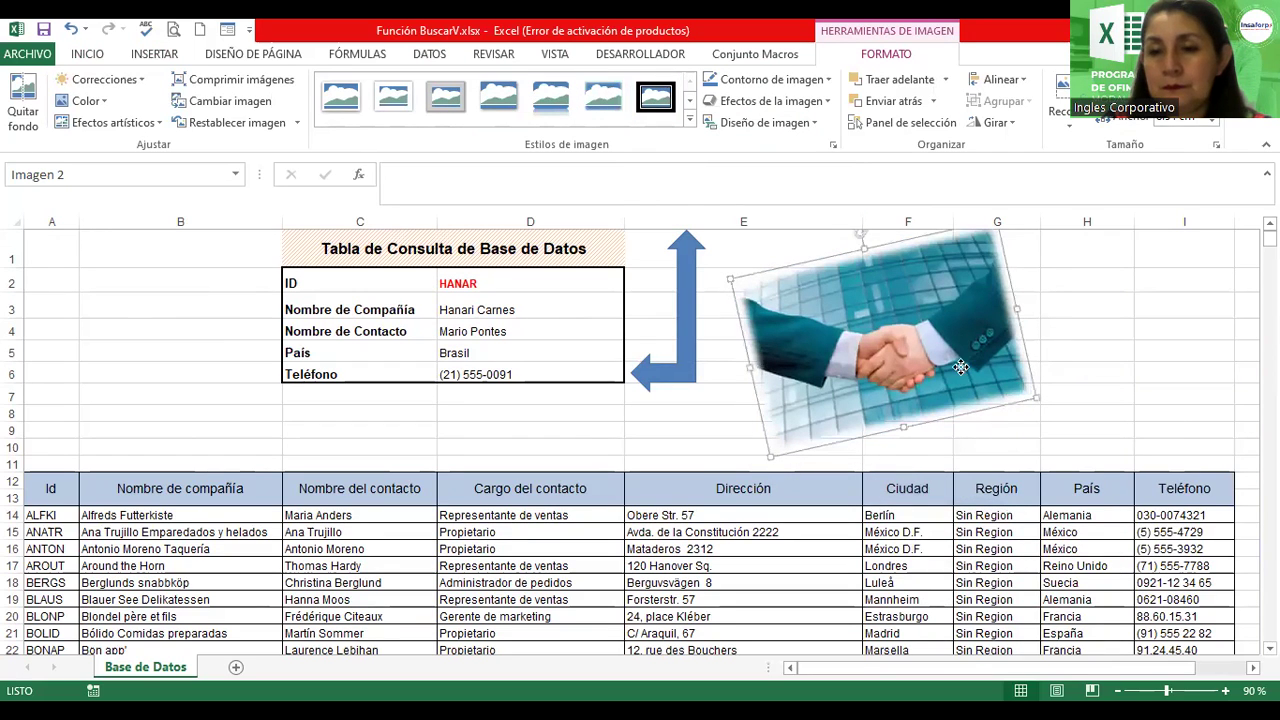
left_click(1095, 350)
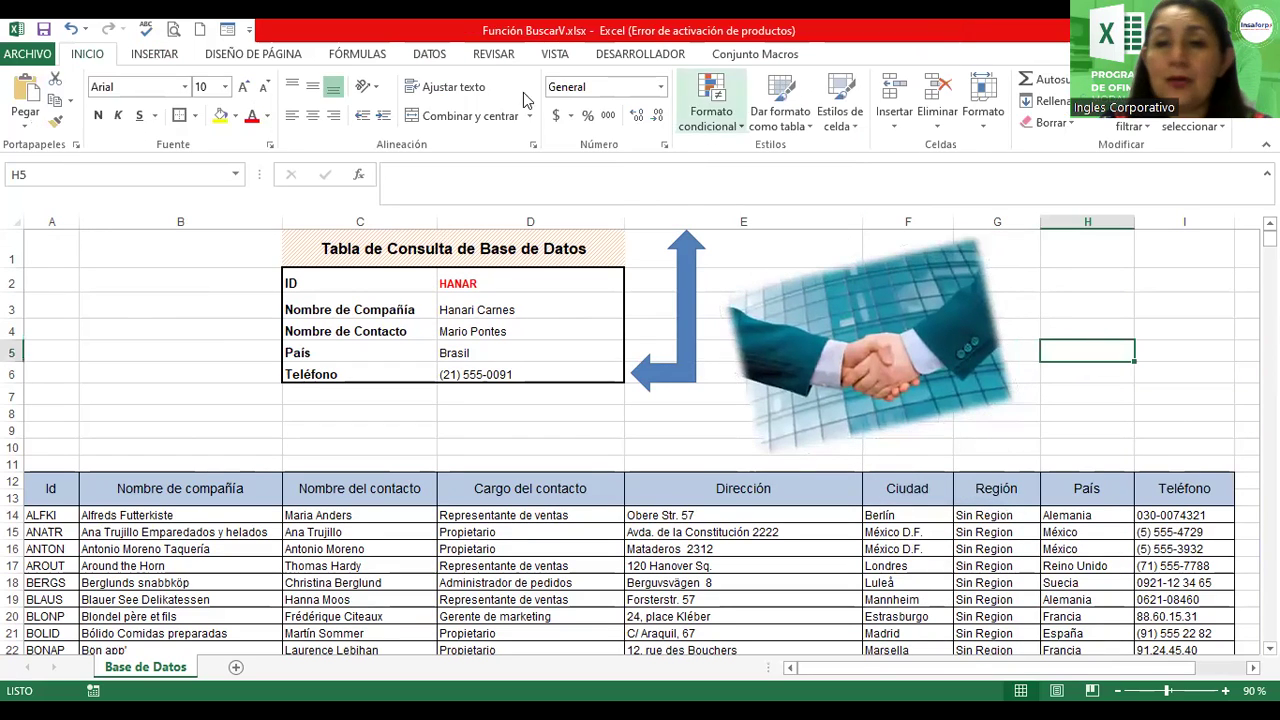
left_click(152, 55)
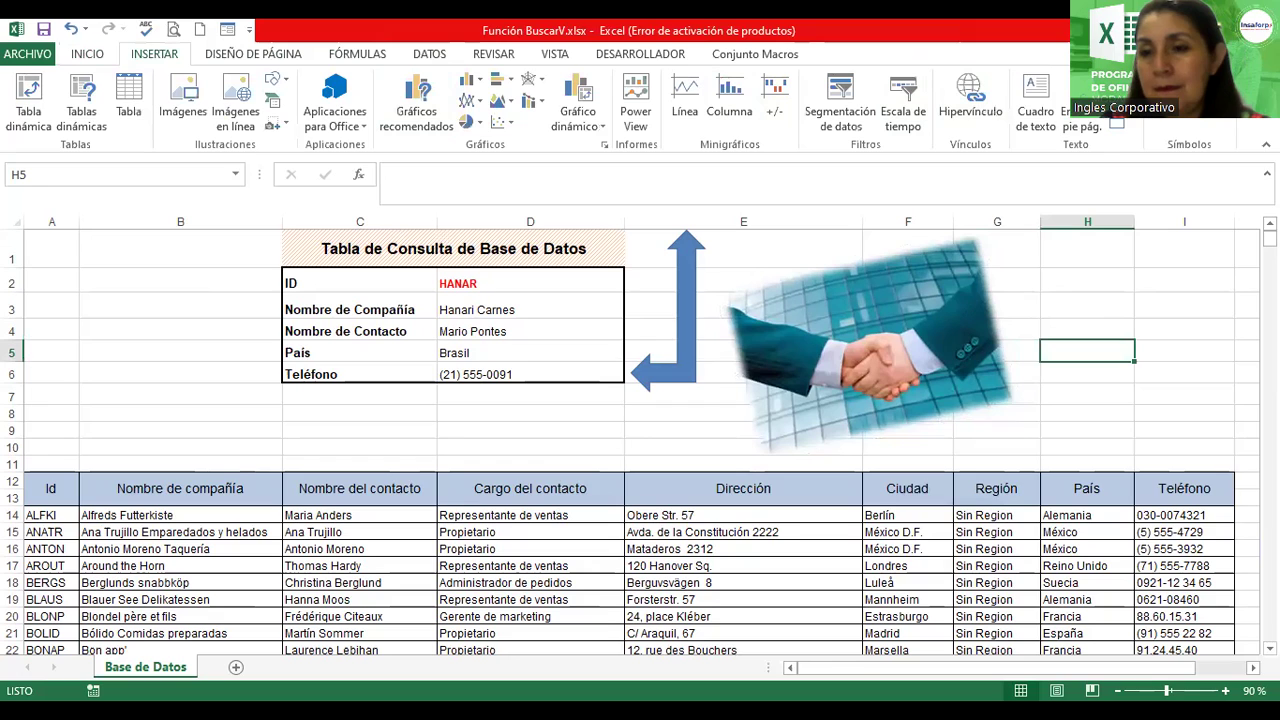
- Insert a WordArt title reading 'Función Buscar V'
left_click(1108, 100)
left_click(1129, 228)
type("Función Si")
key("BackSpace")
key("BackSpace")
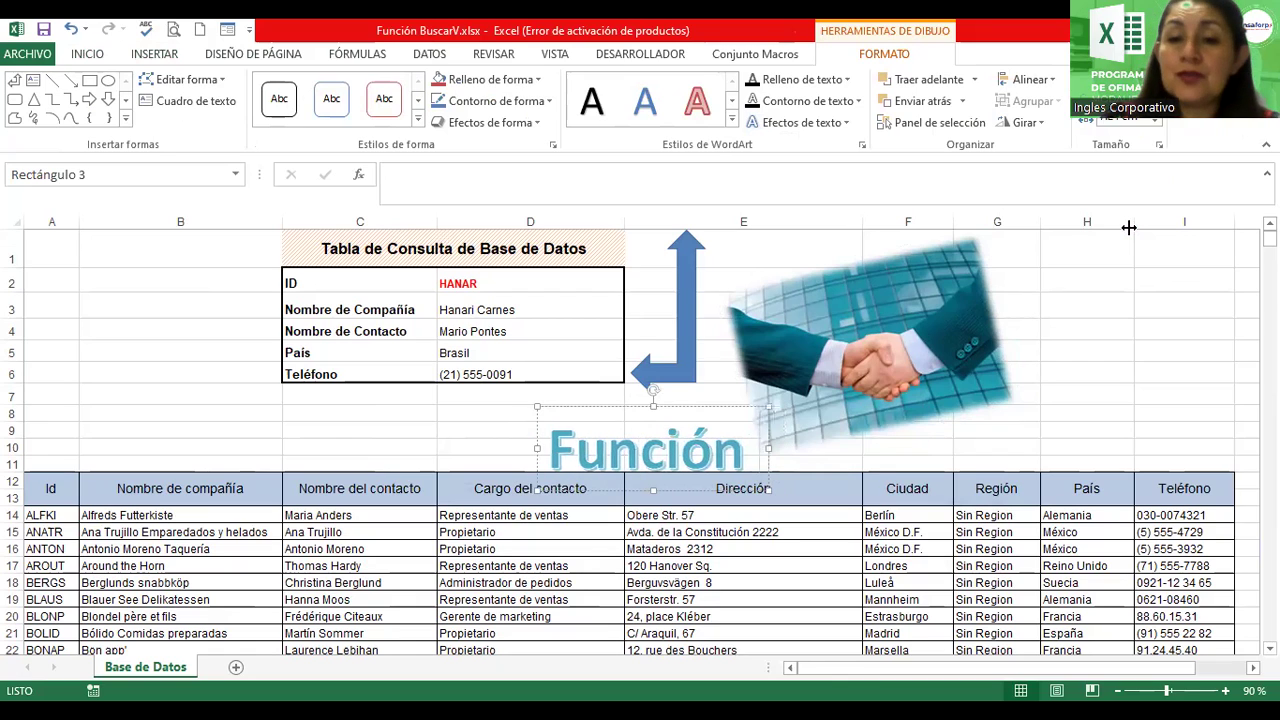
type("Buscar")
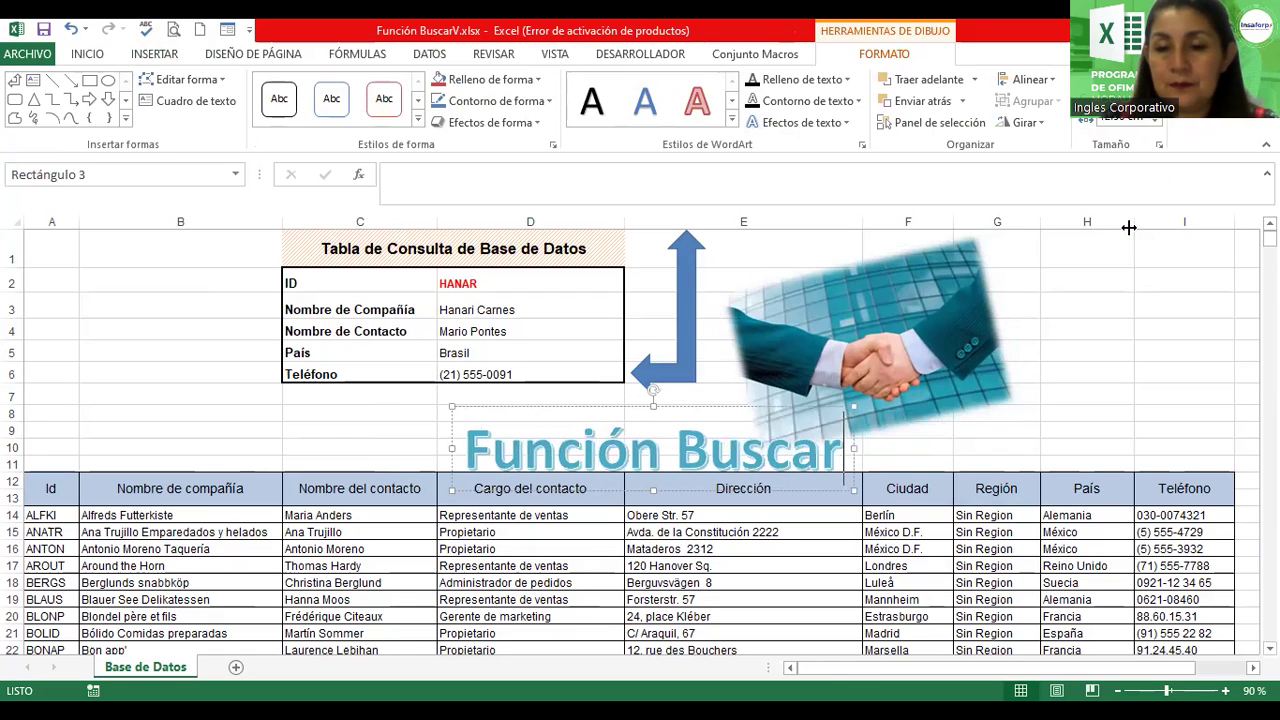
type(" V")
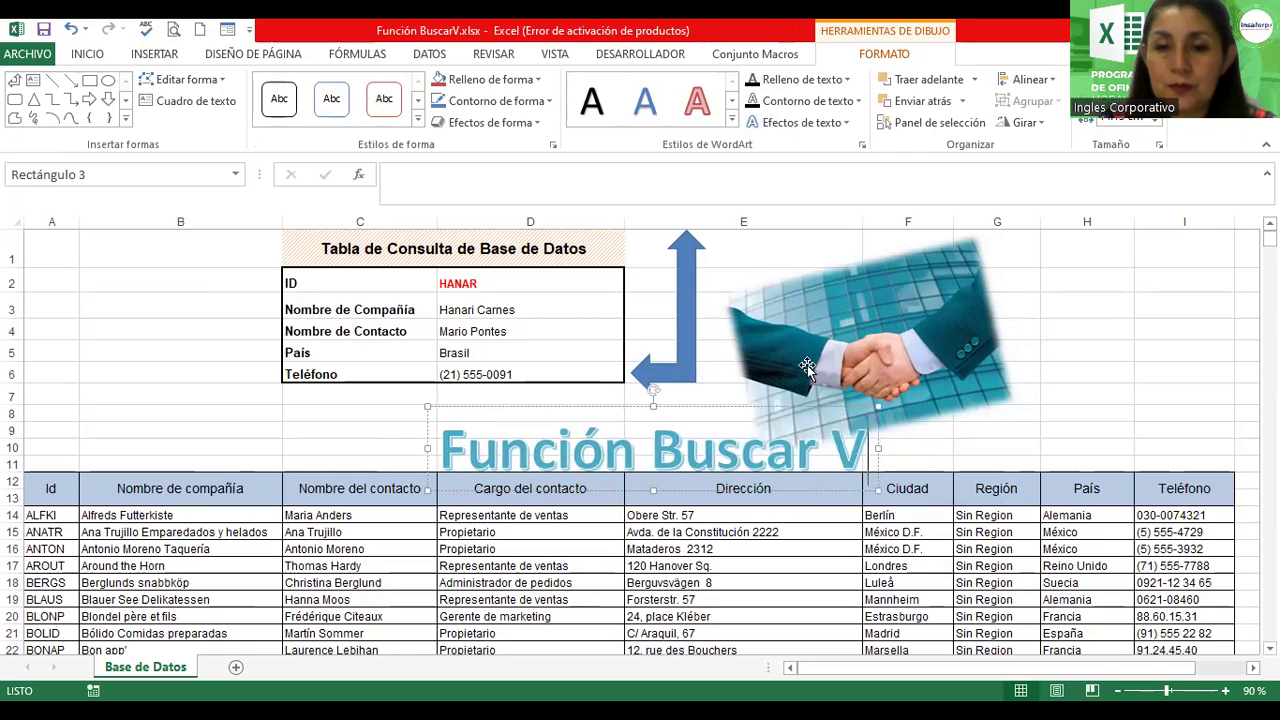
- Move the title to the top left, wrap it to two lines, and fill it dark red
mouse_move(692, 408)
left_mouse_down()
mouse_move(325, 283)
mouse_move(277, 242)
left_mouse_up()
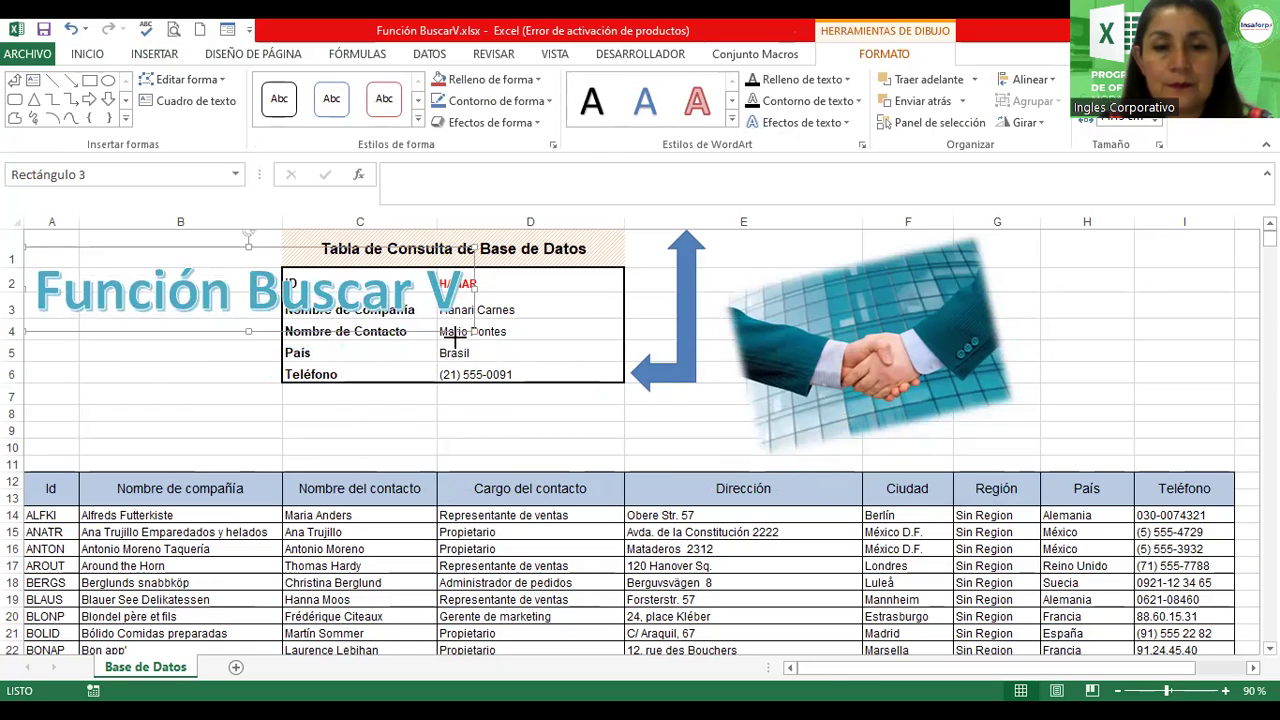
left_click_drag(455, 340, 261, 406)
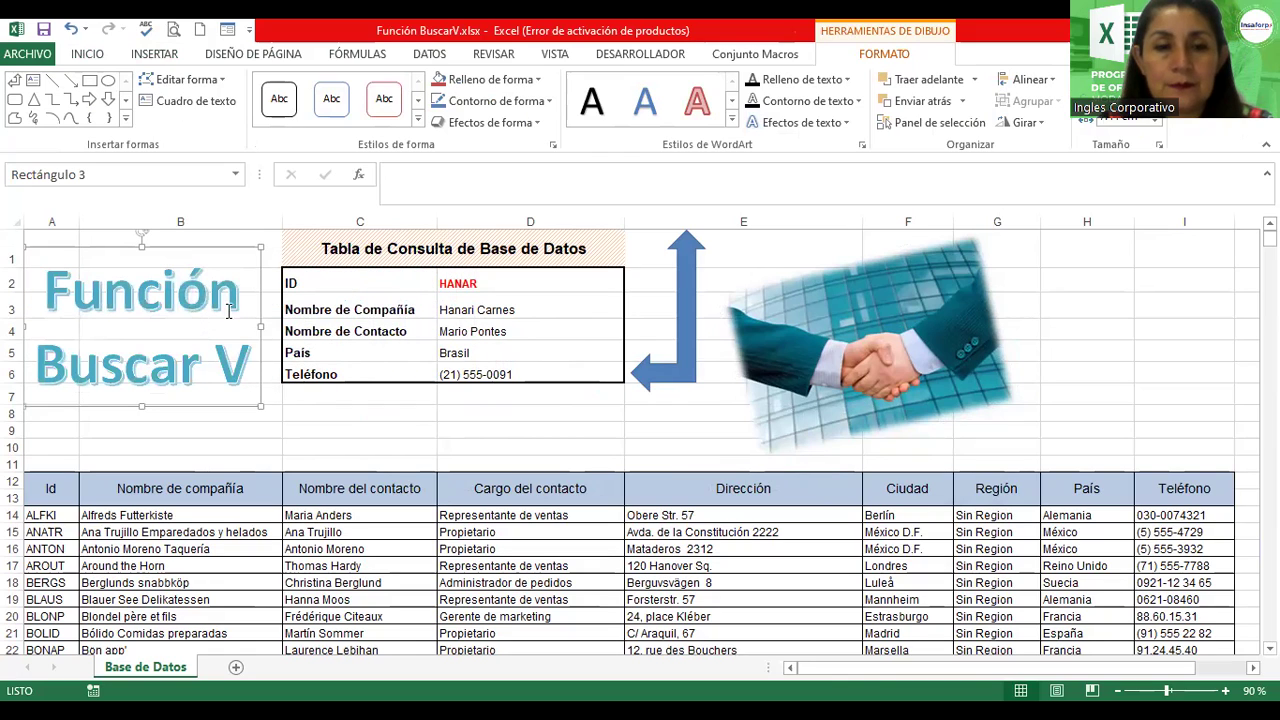
left_click_drag(262, 340, 272, 343)
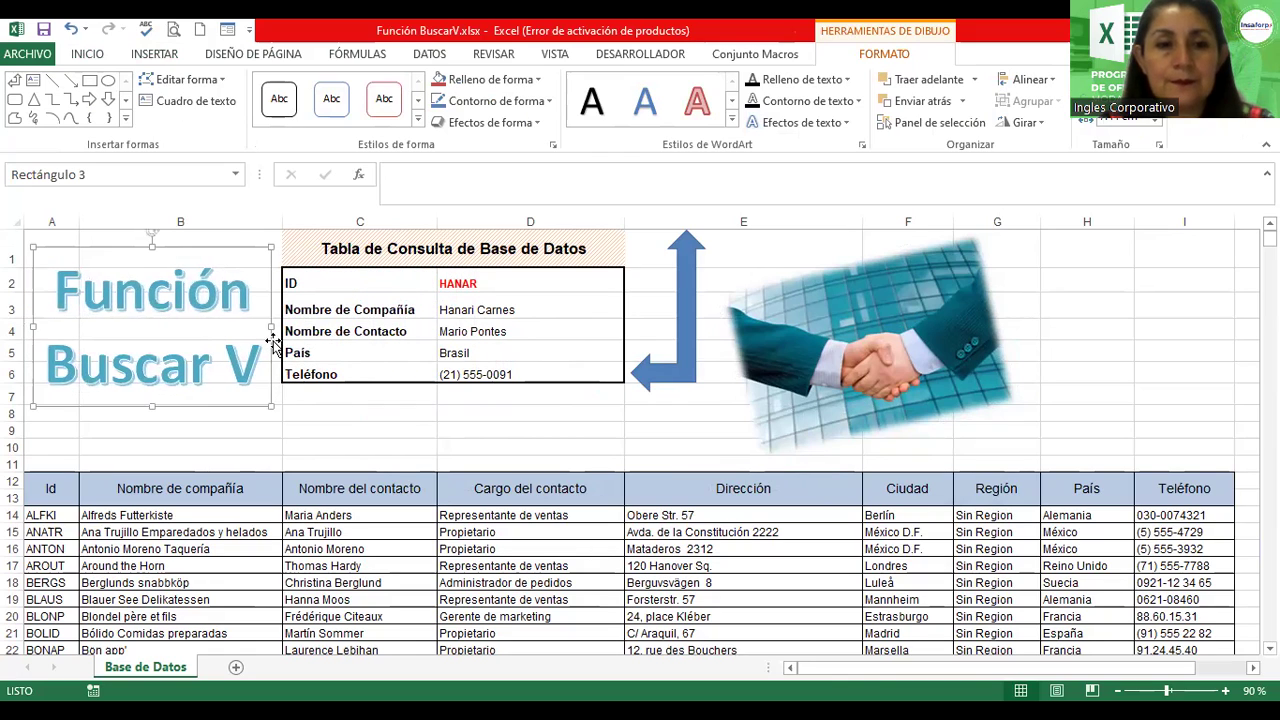
left_click(533, 80)
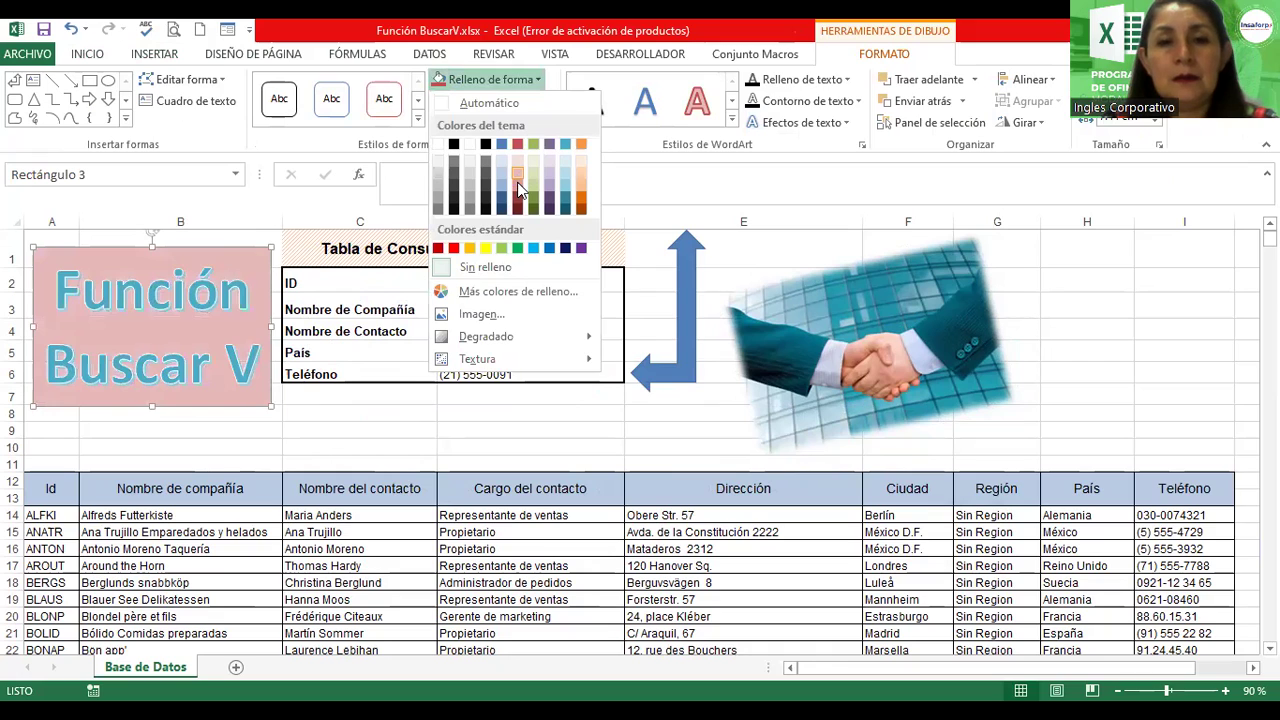
left_click(519, 203)
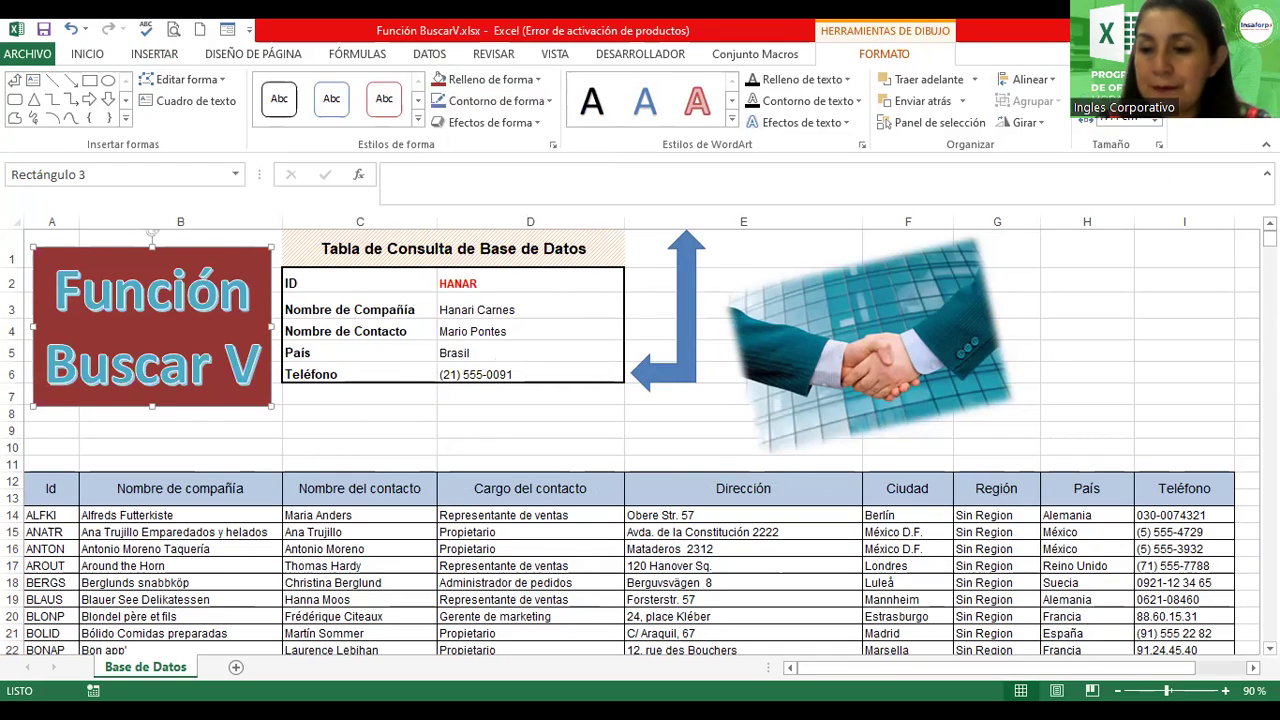
left_click_drag(1167, 690, 1161, 690)
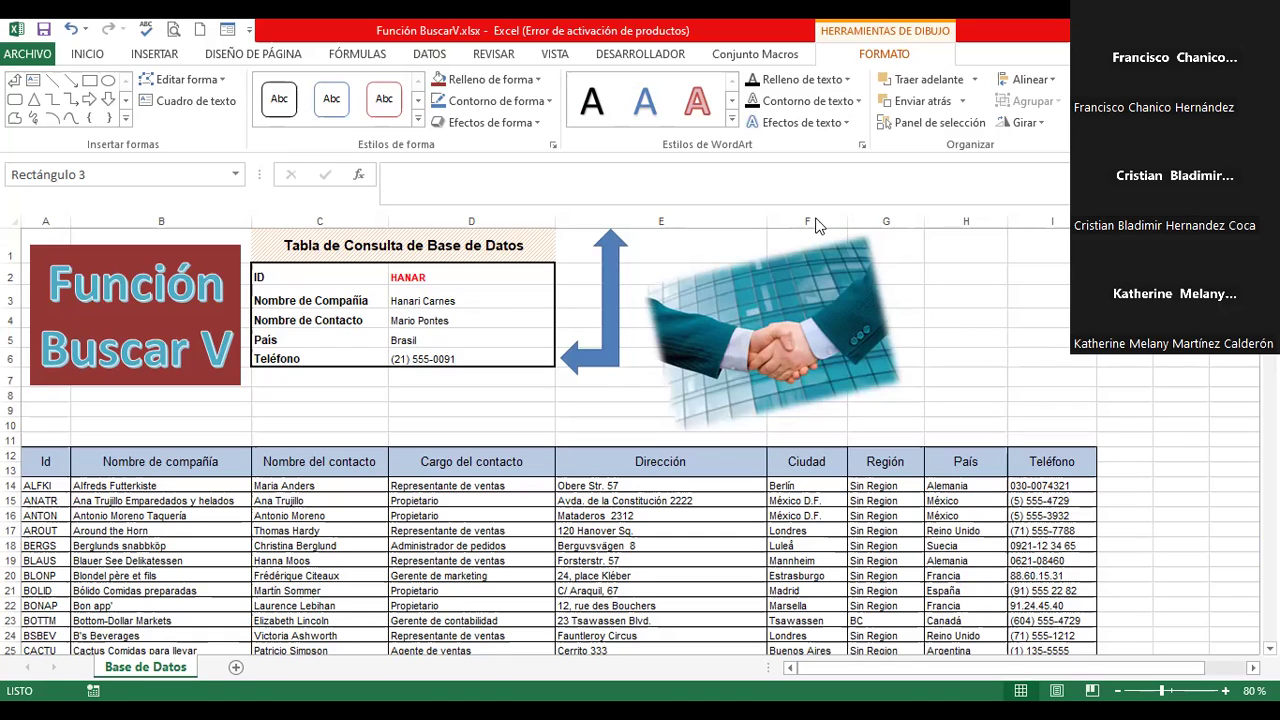
- With D2 selected, zoom the lookup sheet to 110% showing columns B–D and row 1
left_click(451, 275)
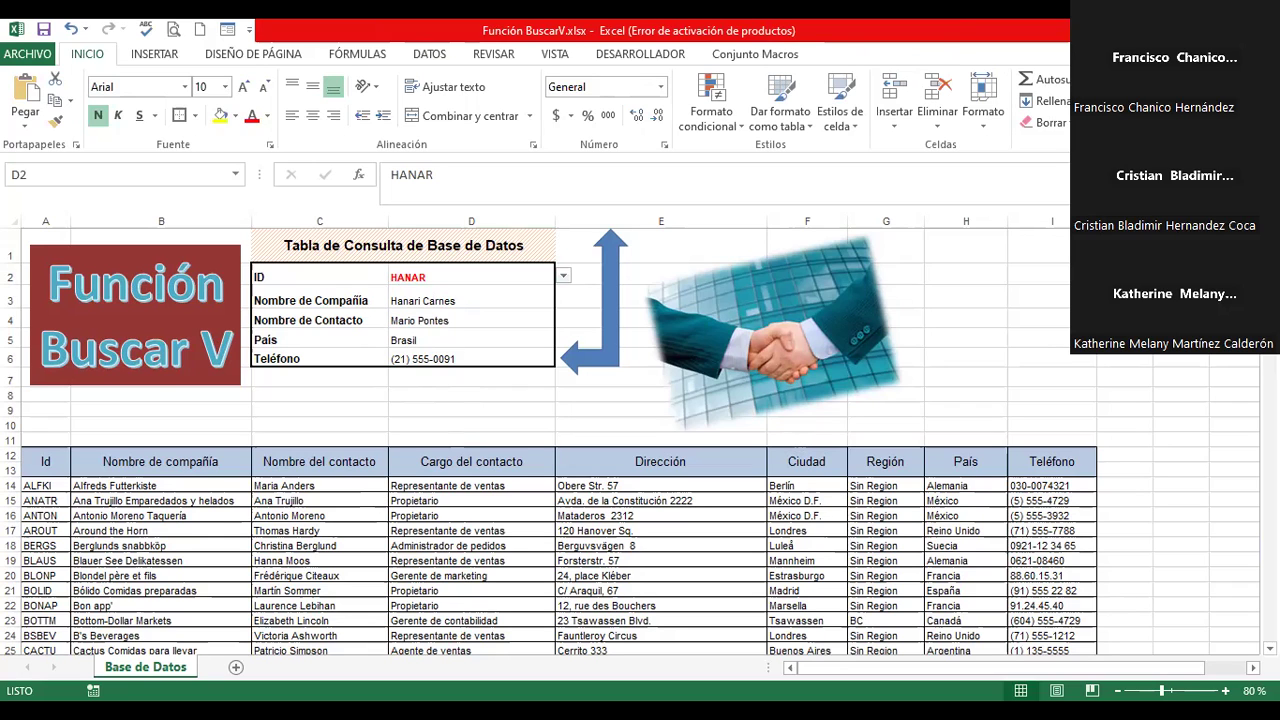
left_click(1225, 690)
left_click(1225, 690)
left_click(1225, 690)
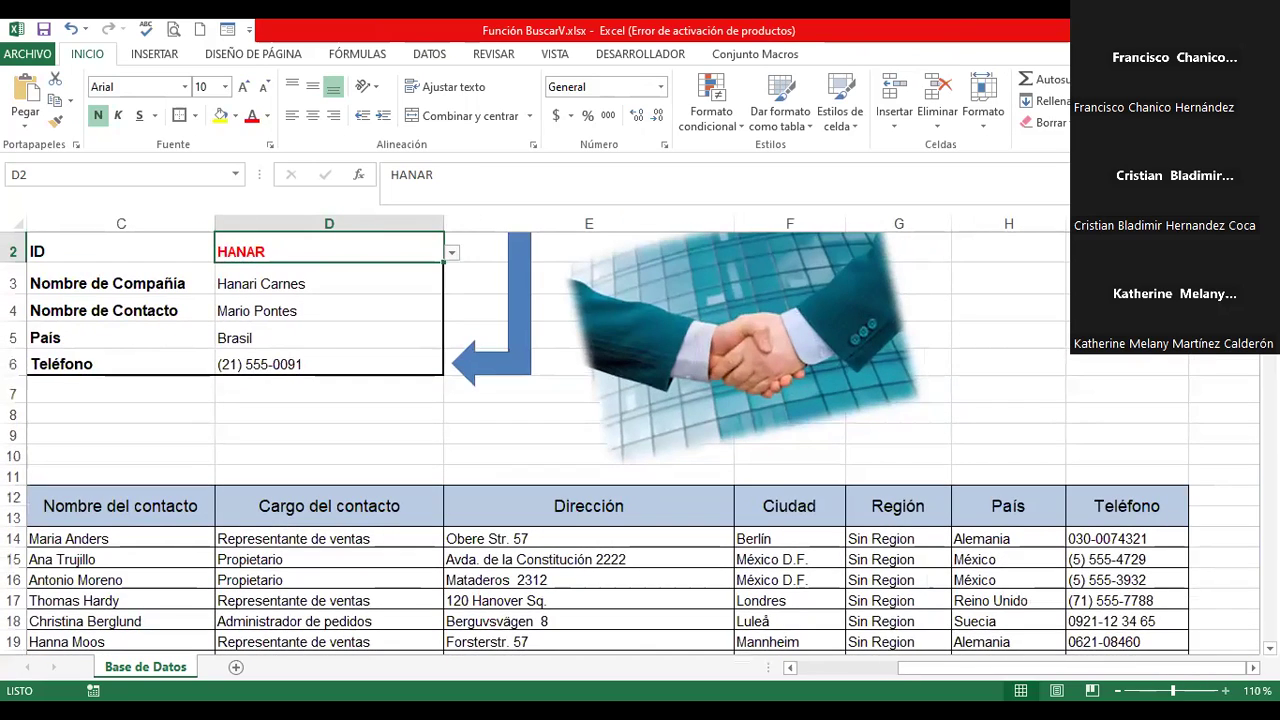
left_click_drag(1170, 675, 1120, 668)
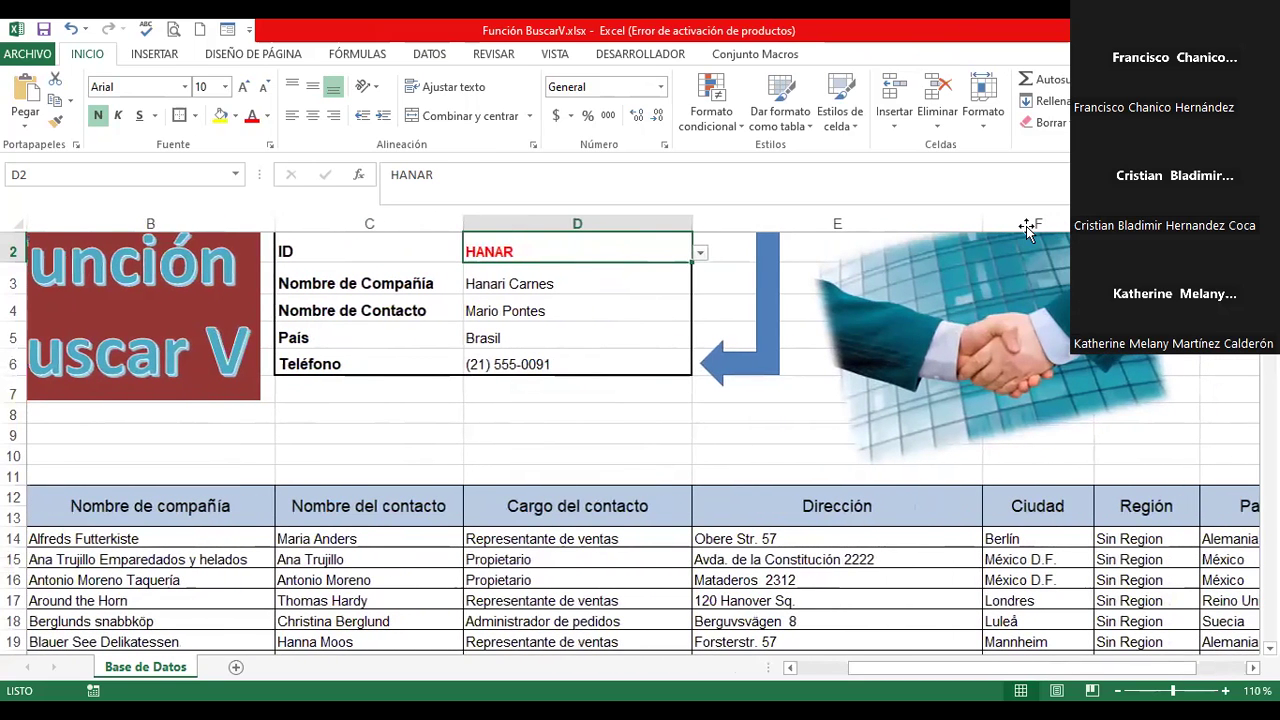
scroll(1269, 230, "up", 1)
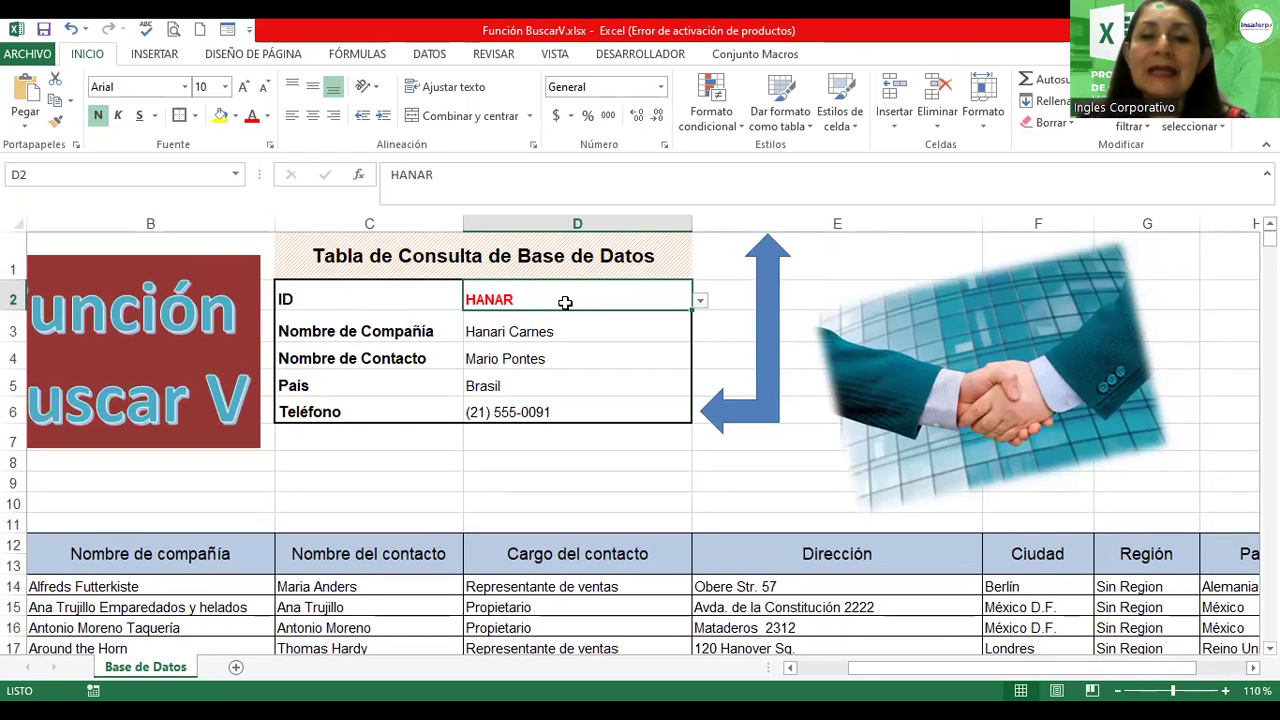
- Jump to the ID_Contactos named range from the Name Box
left_click(236, 180)
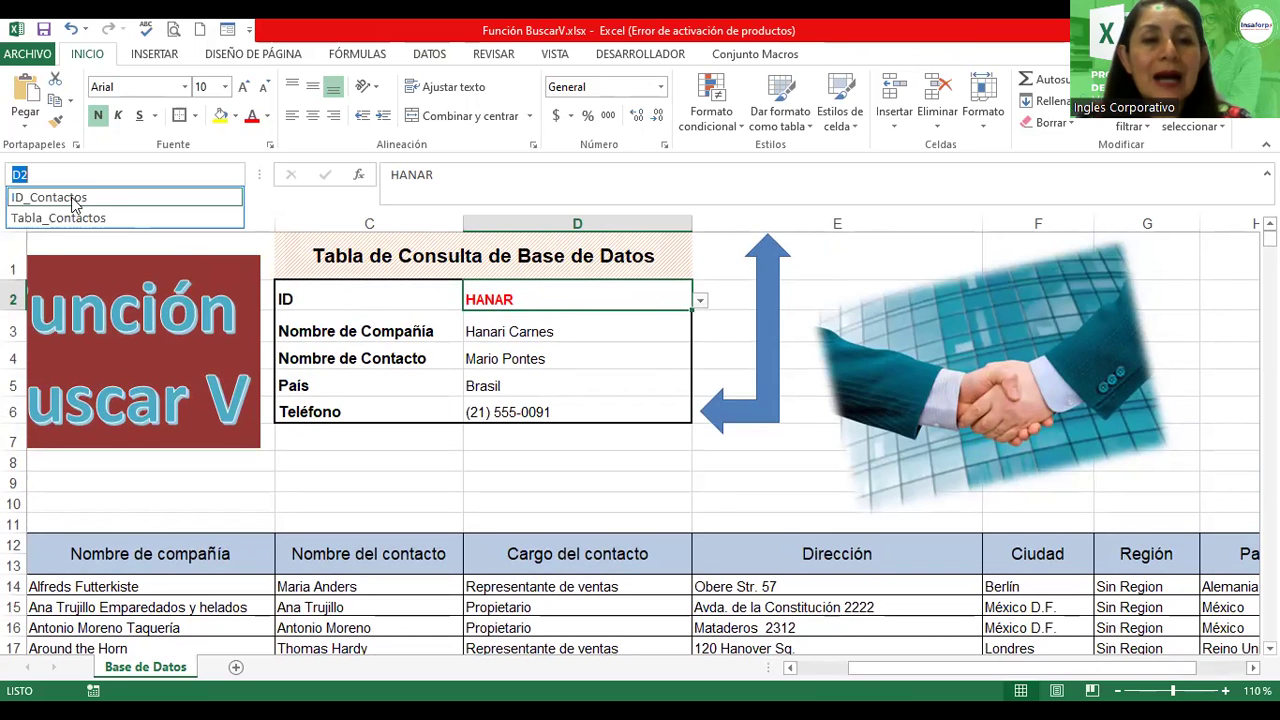
left_click(72, 198)
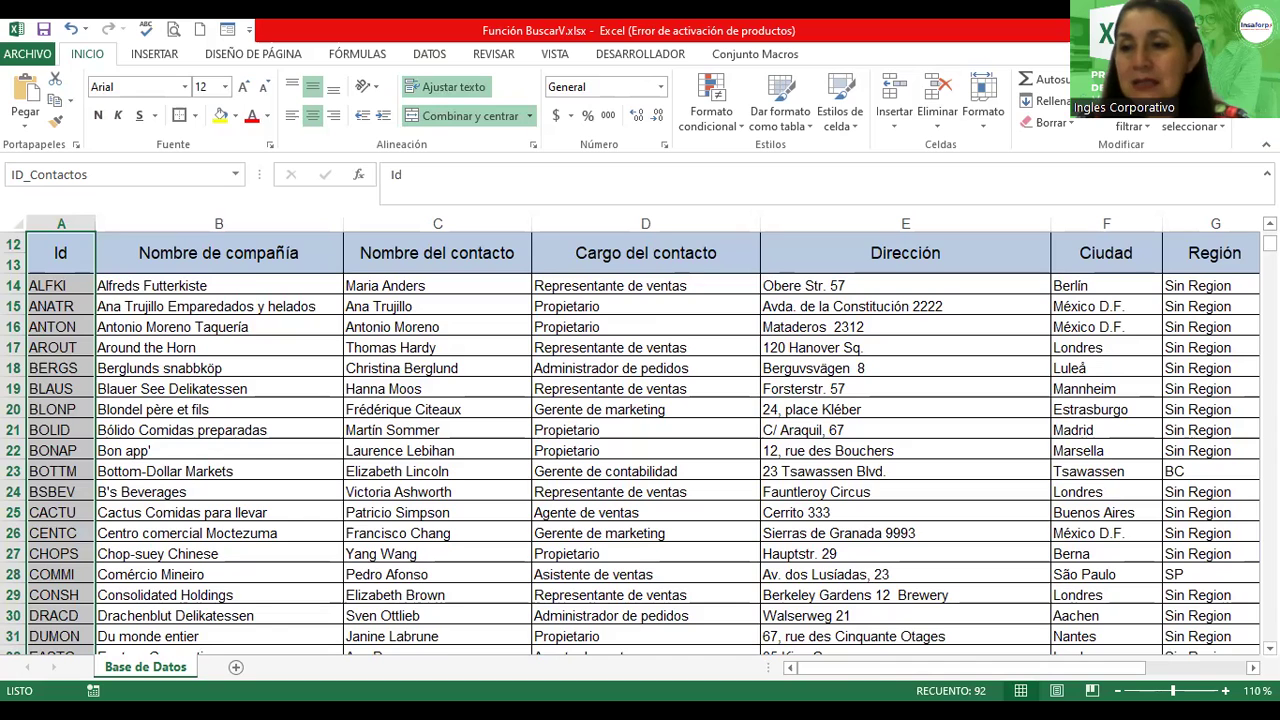
scroll(640, 440, "up", 4)
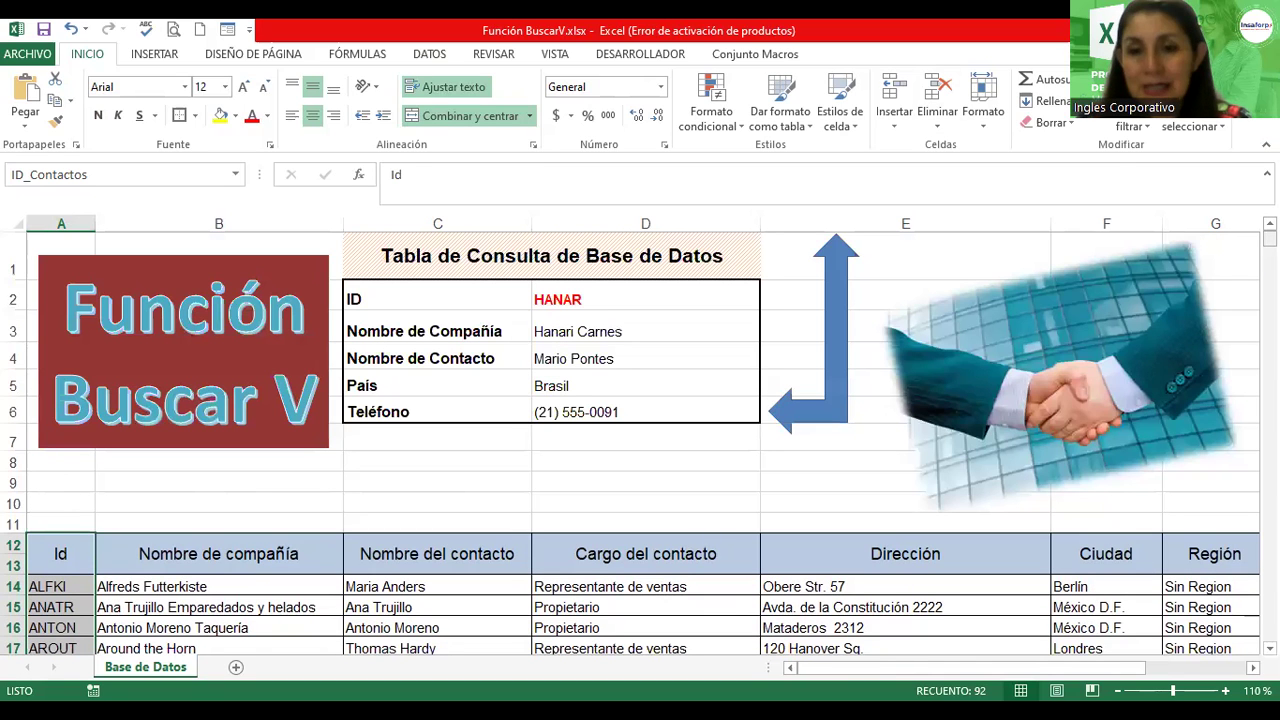
- Choose LINOD from D2's ID dropdown so the lookup returns LINO-Delicateses
left_click(707, 299)
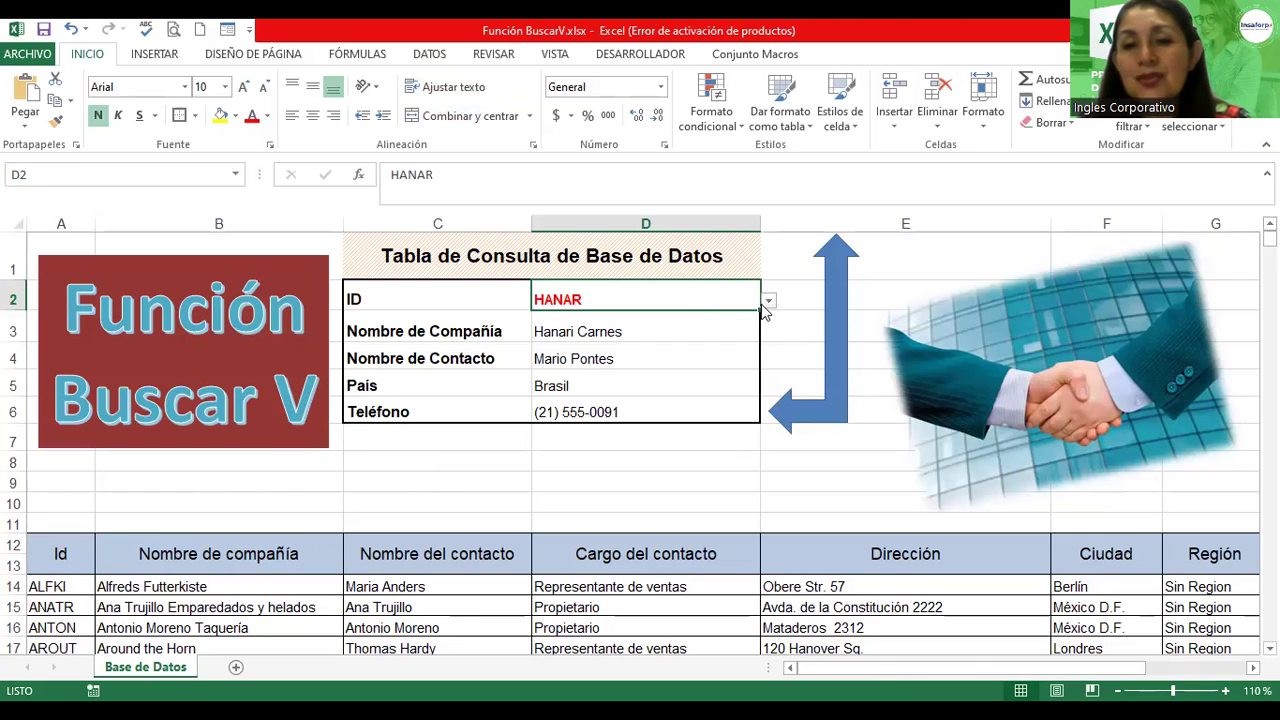
left_click(768, 301)
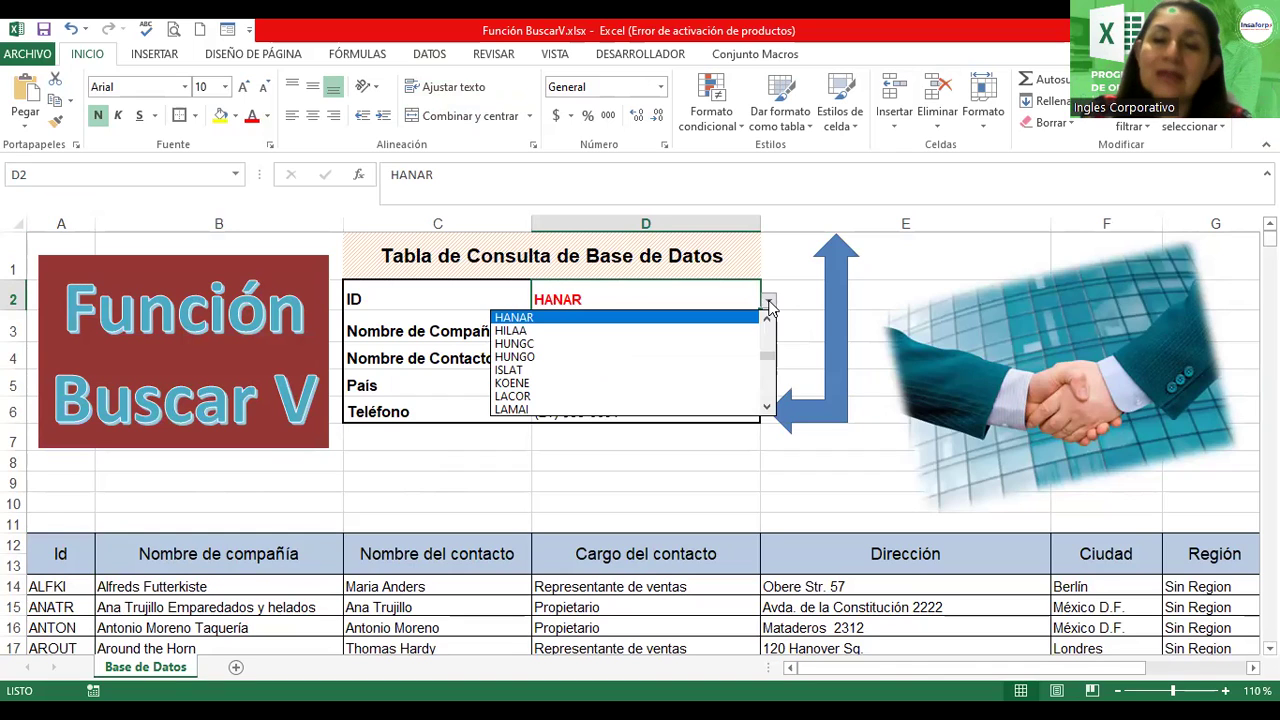
left_click(767, 409)
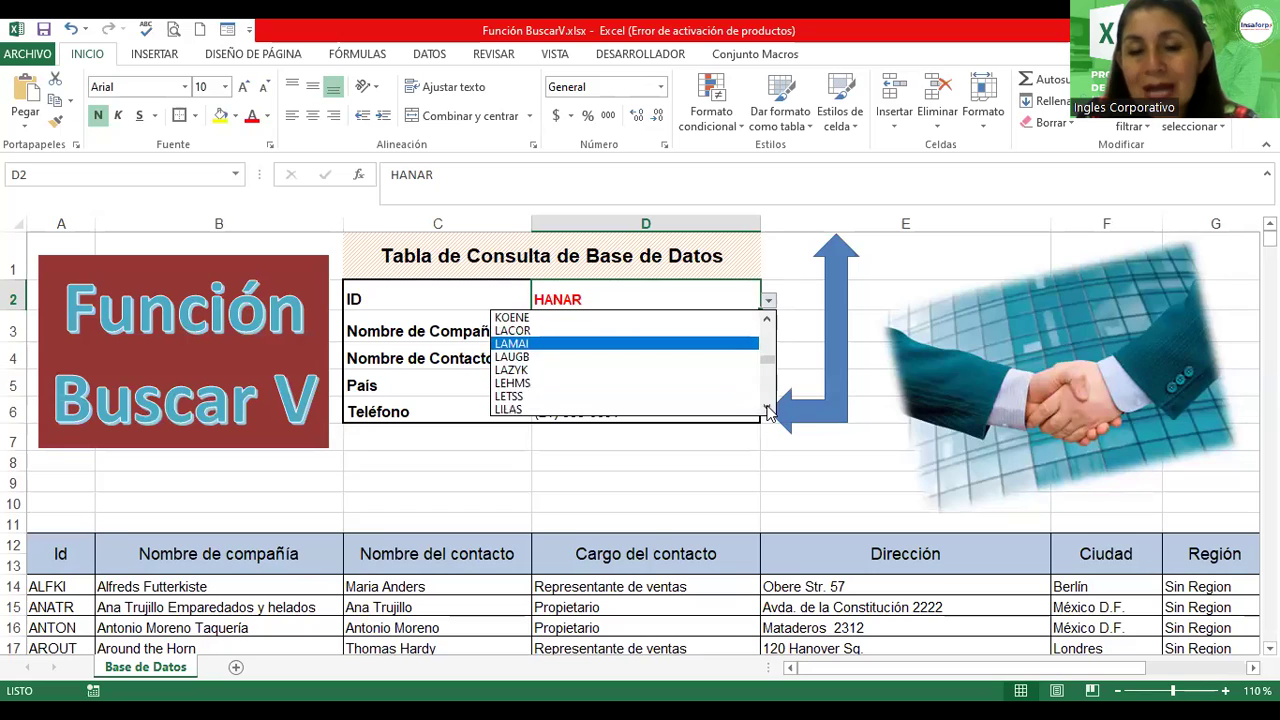
left_click(594, 396)
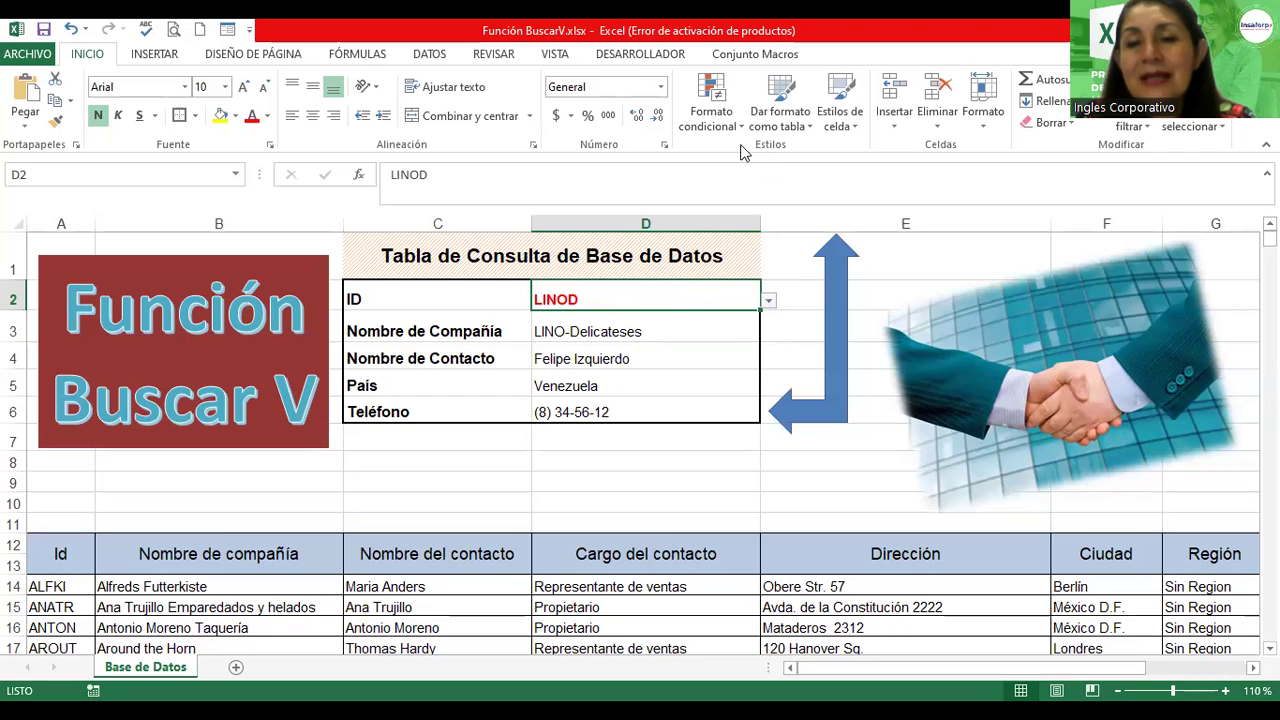
- Open Data Validation for D2 and keep Lista as the allowed type
left_click(432, 56)
left_click(788, 113)
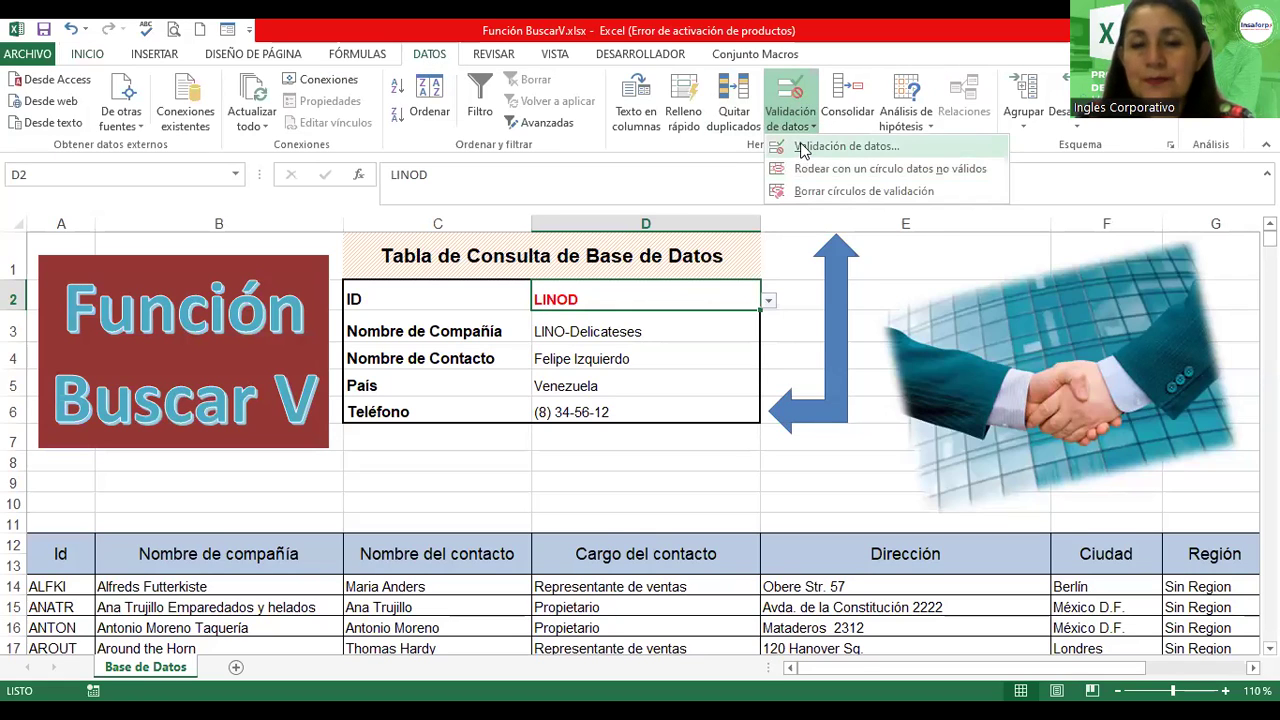
left_click(801, 148)
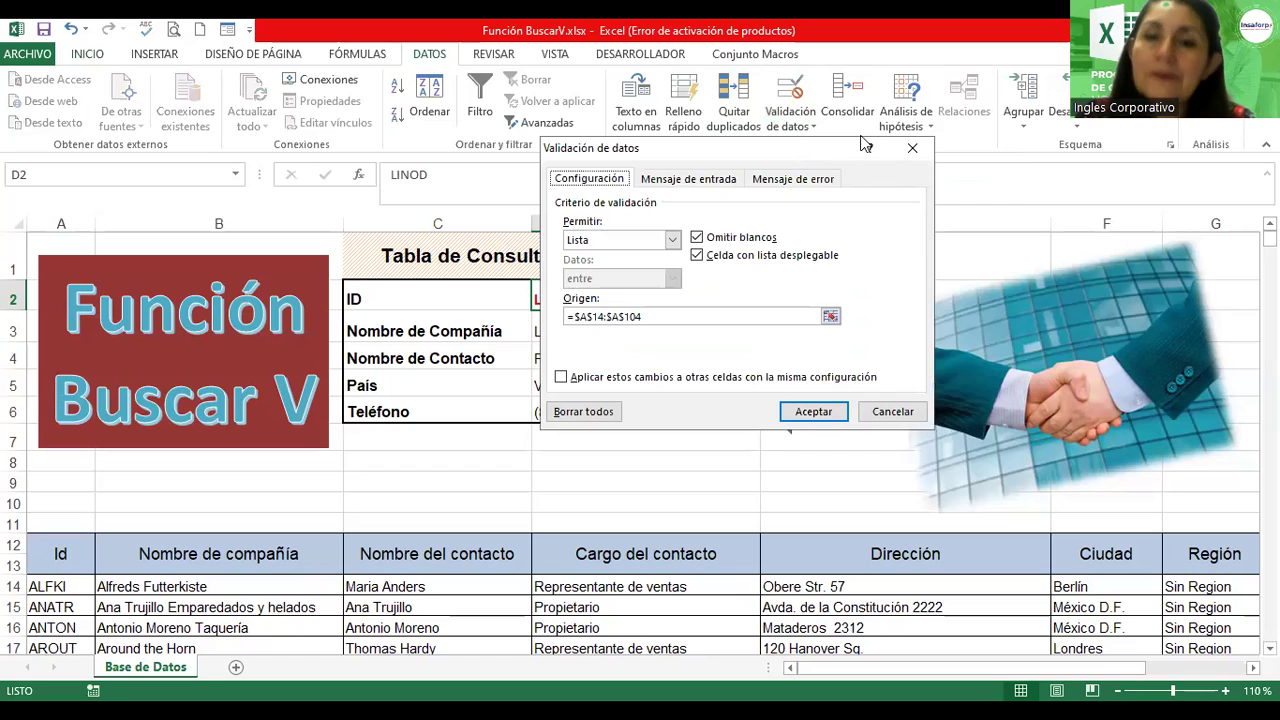
left_click_drag(801, 148, 863, 140)
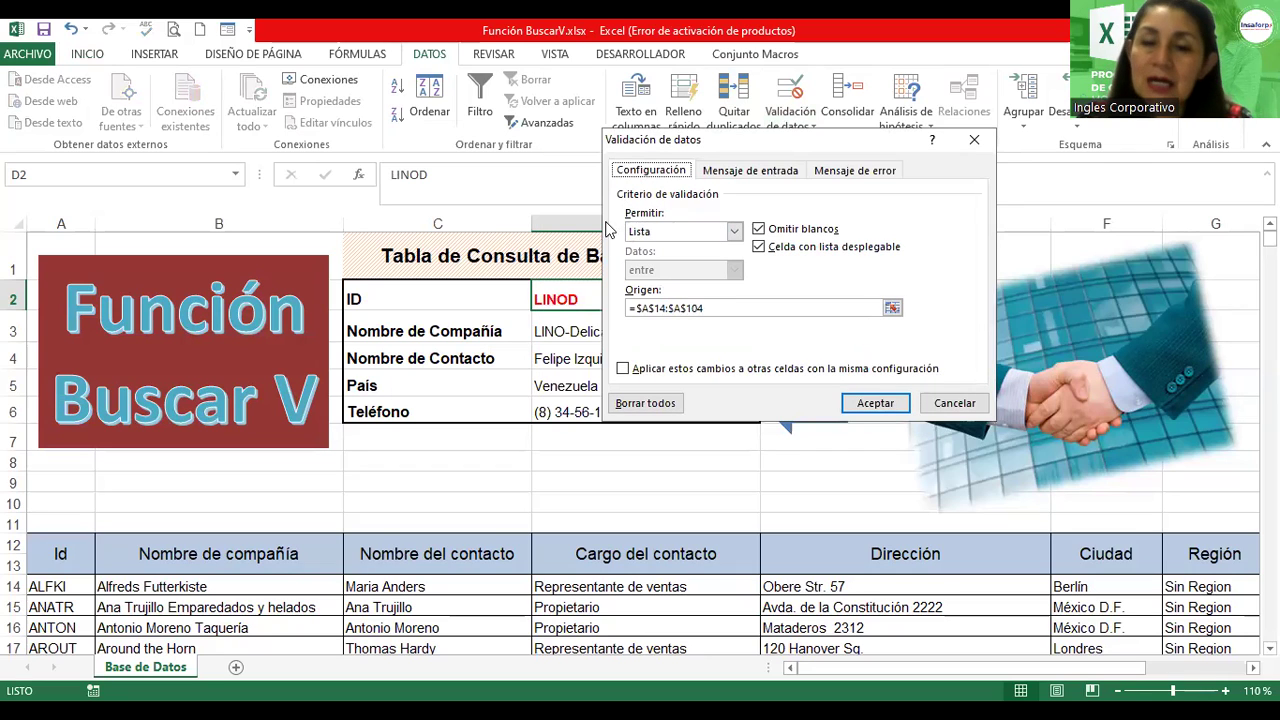
left_click(733, 233)
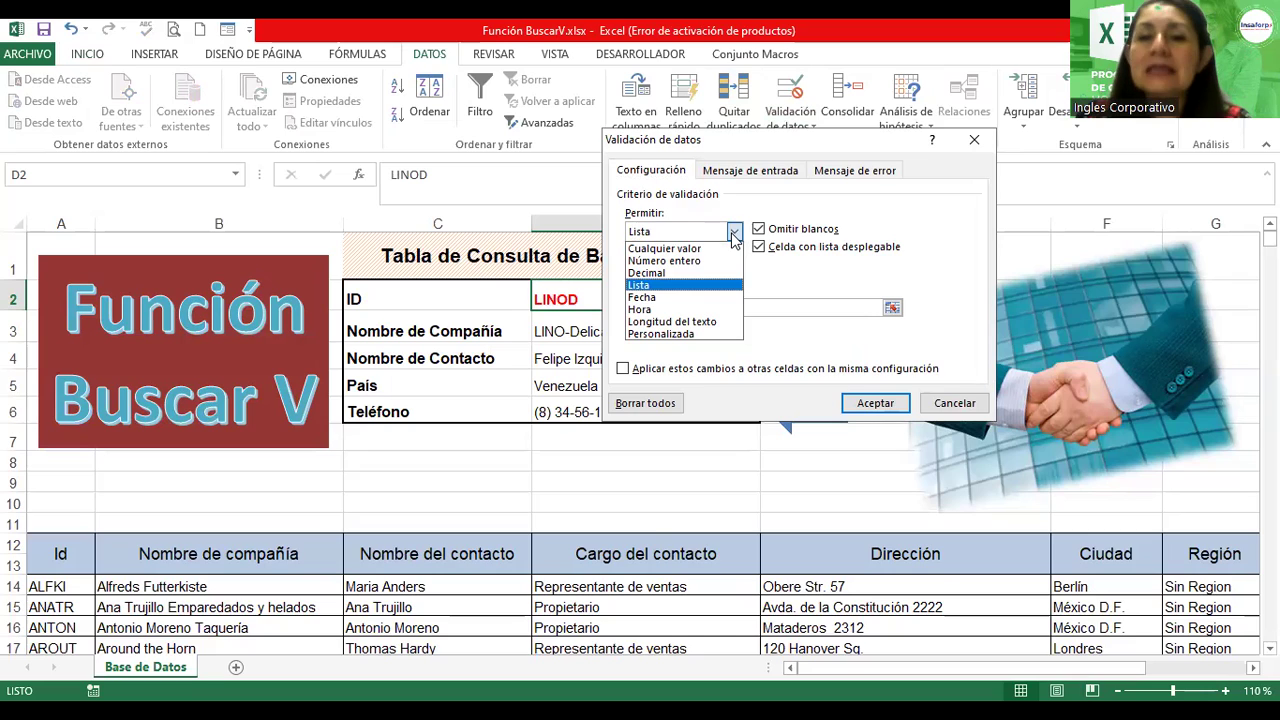
left_click(639, 287)
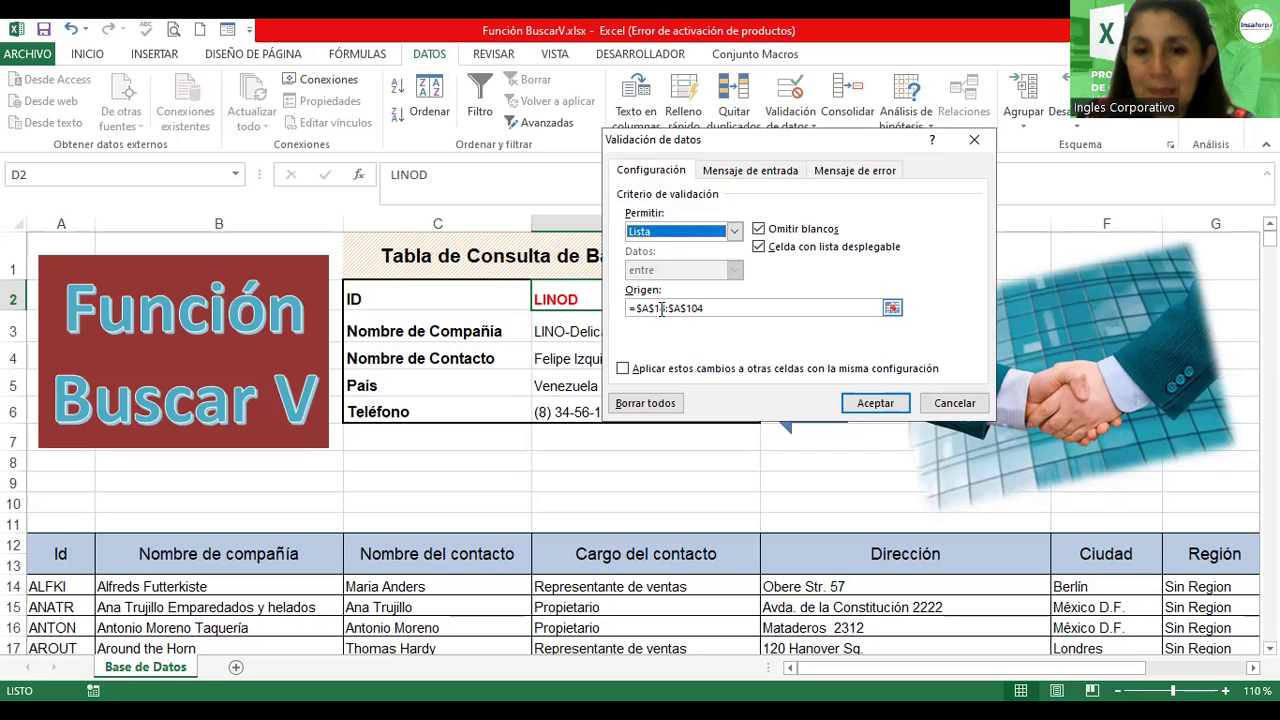
- Replace the list source with =Id_contactos and accept the validation settings
left_click(720, 308)
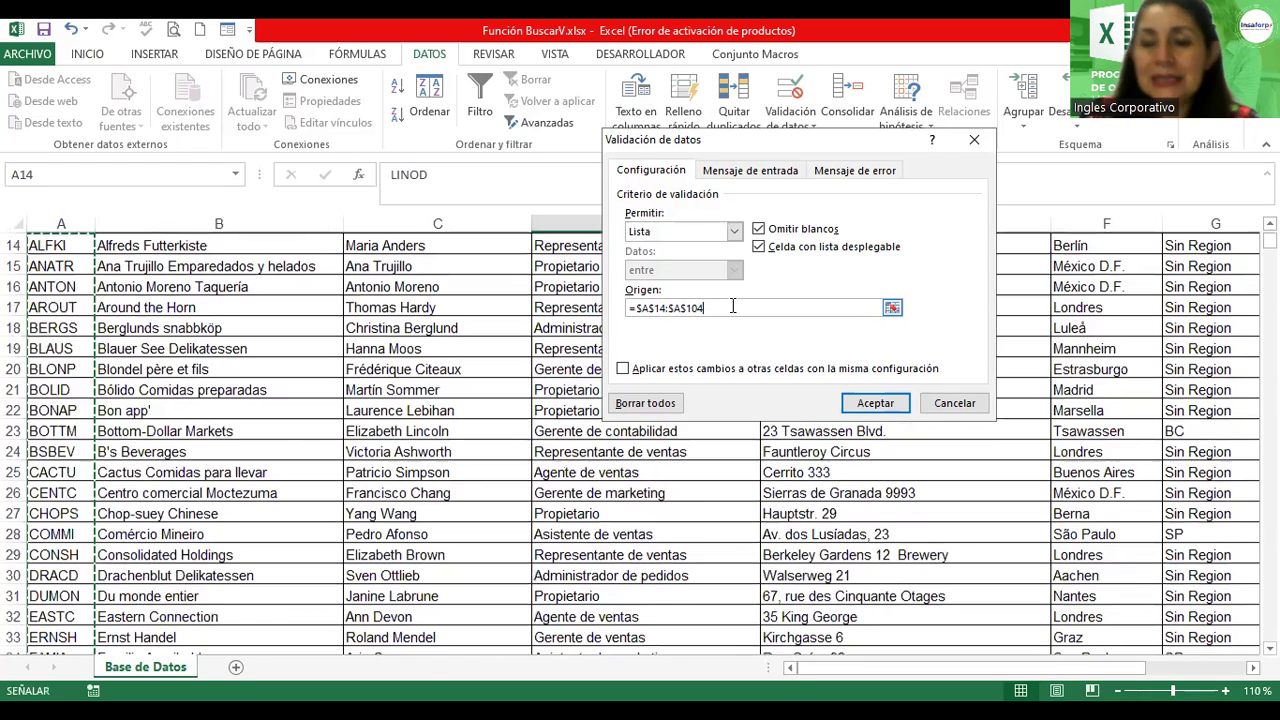
key("BackSpace")
key("BackSpace")
key("BackSpace")
key("BackSpace")
key("BackSpace")
key("BackSpace")
key("BackSpace")
key("BackSpace")
key("BackSpace")
key("BackSpace")
key("BackSpace")
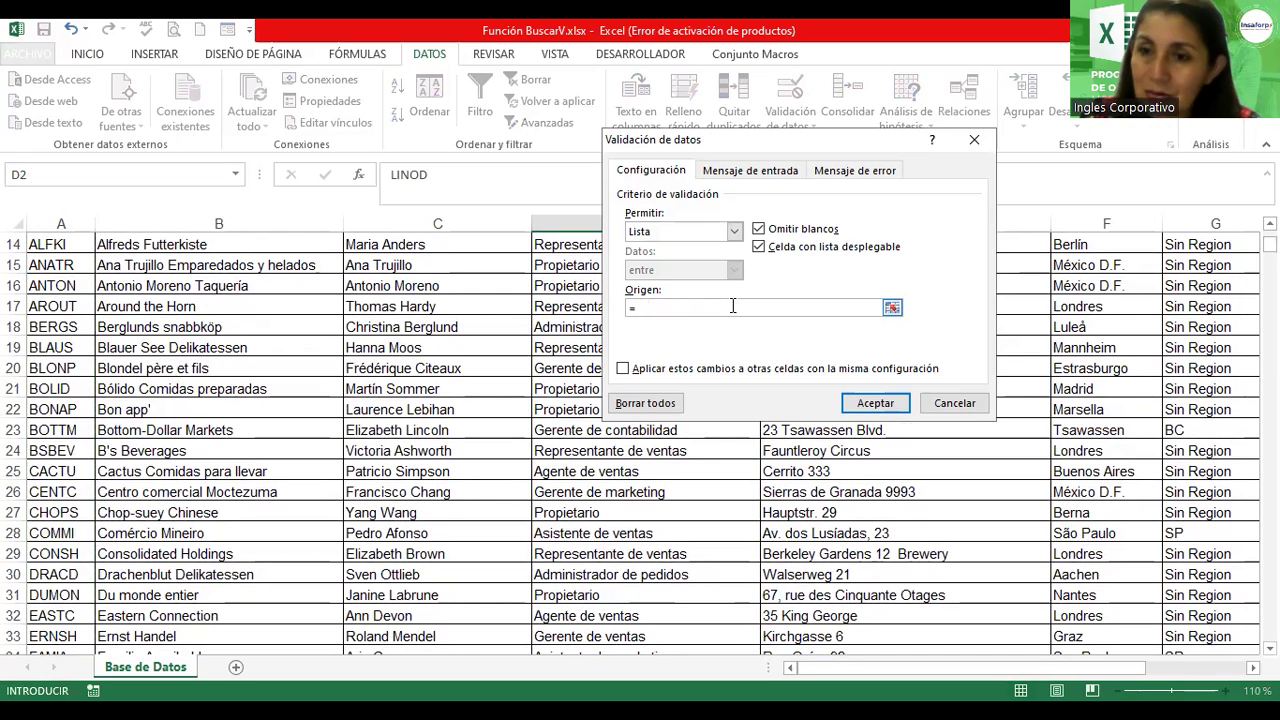
type("d_contactos")
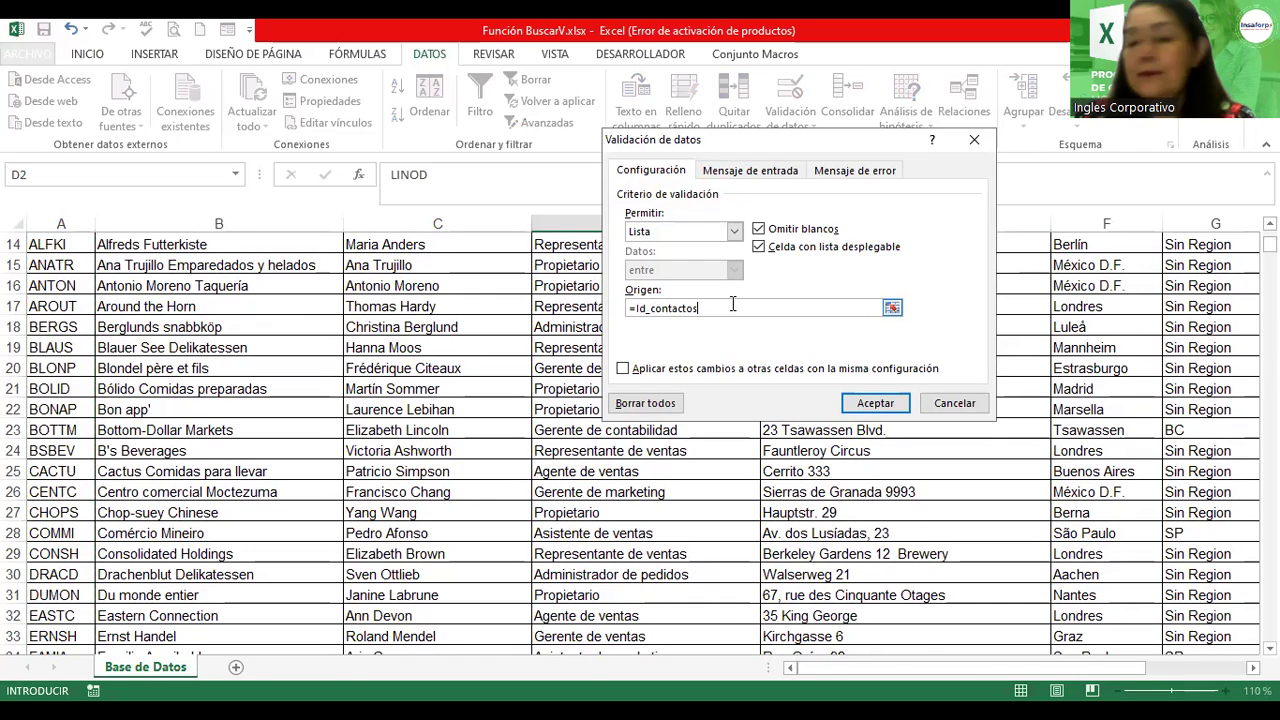
left_click(510, 570)
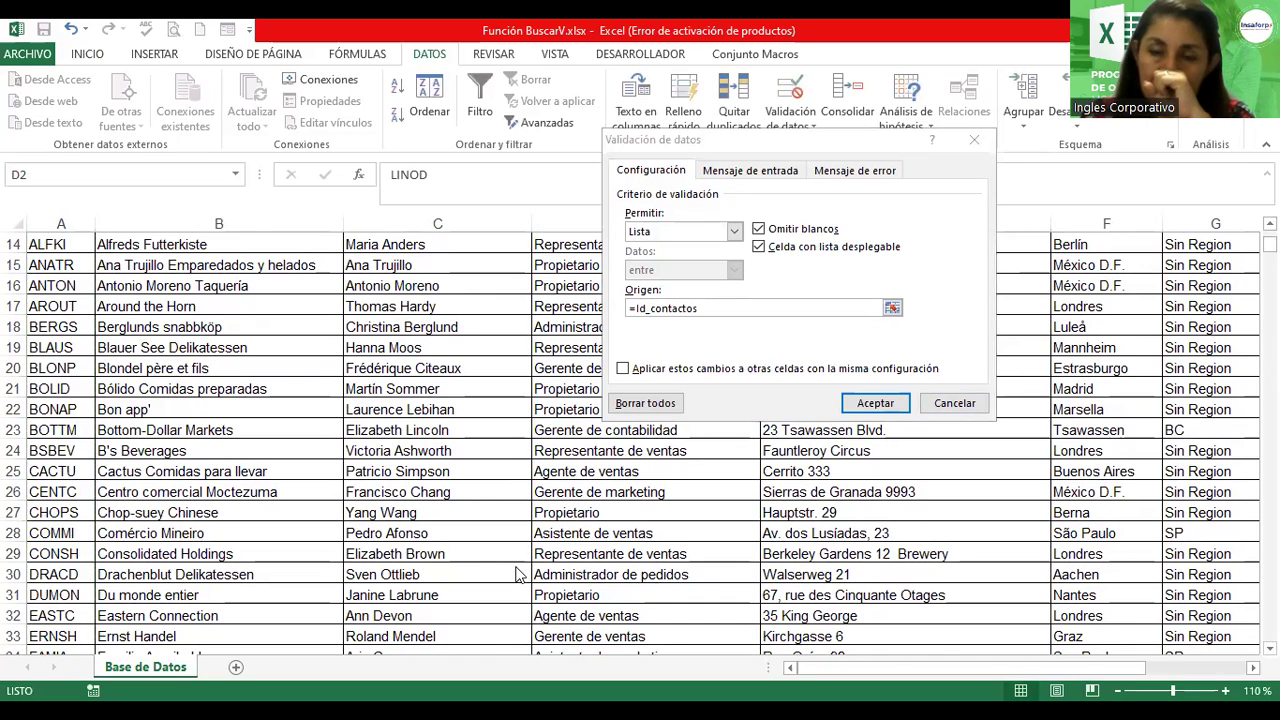
left_click(725, 307)
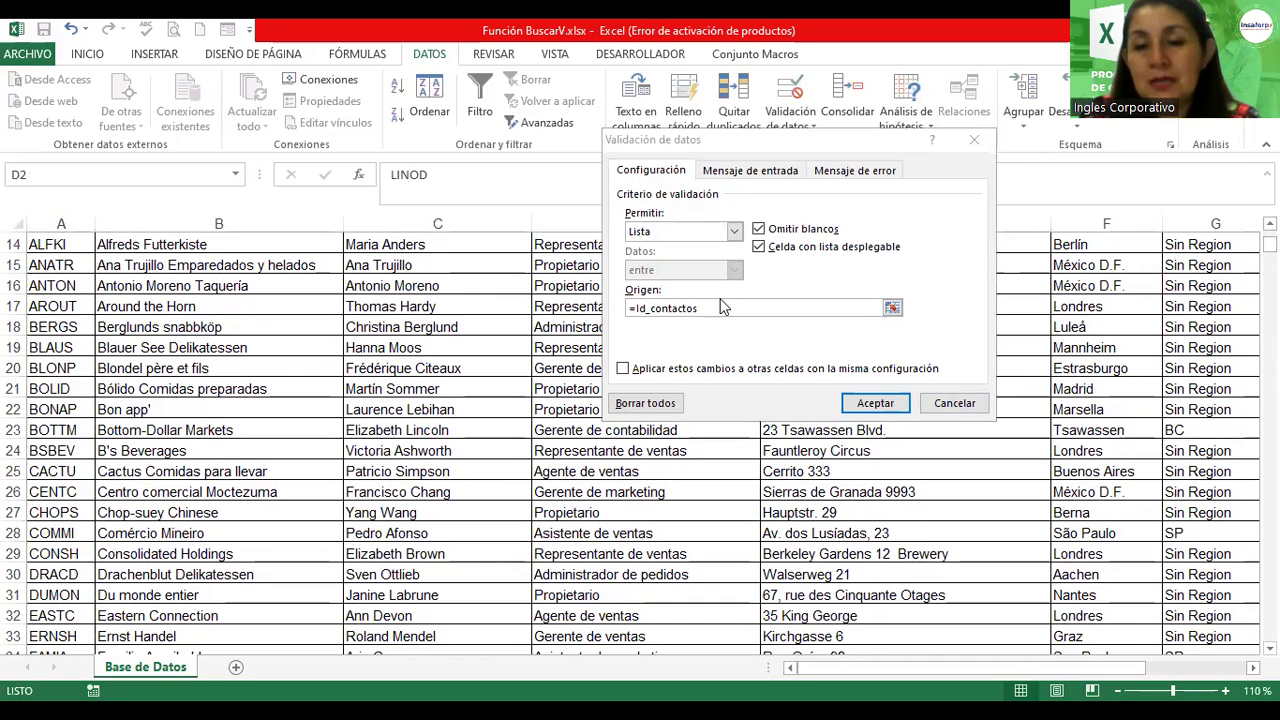
scroll(905, 445, "up", 1)
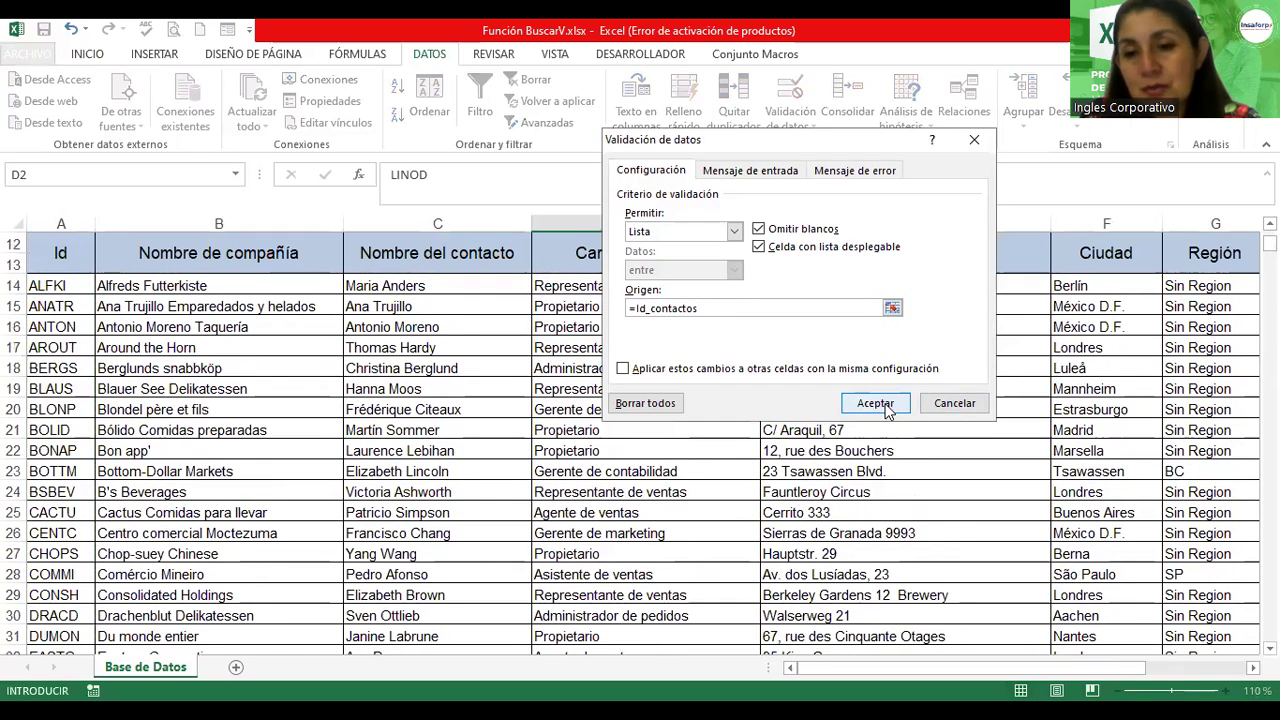
left_click(877, 403)
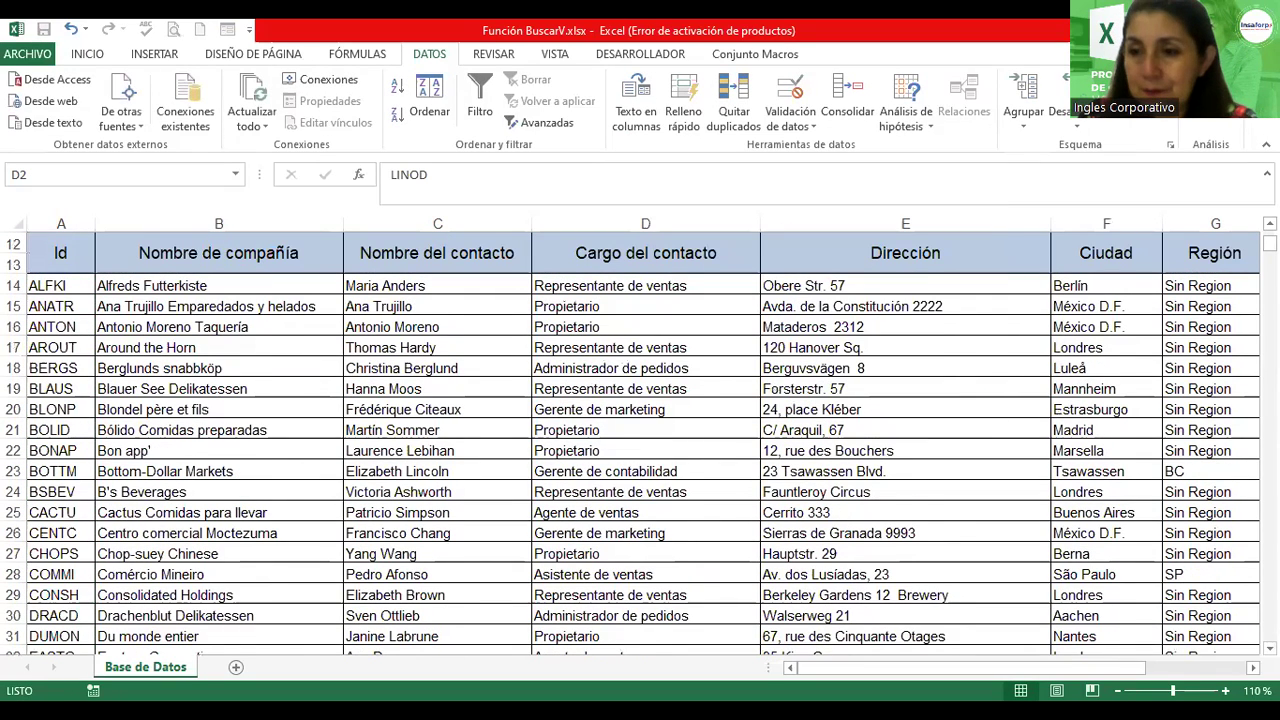
- Test D2's dropdown with MAGAA, then NORTS, returning North/South from Reino Unido
scroll(640, 440, "up", 2)
scroll(640, 440, "up", 1)
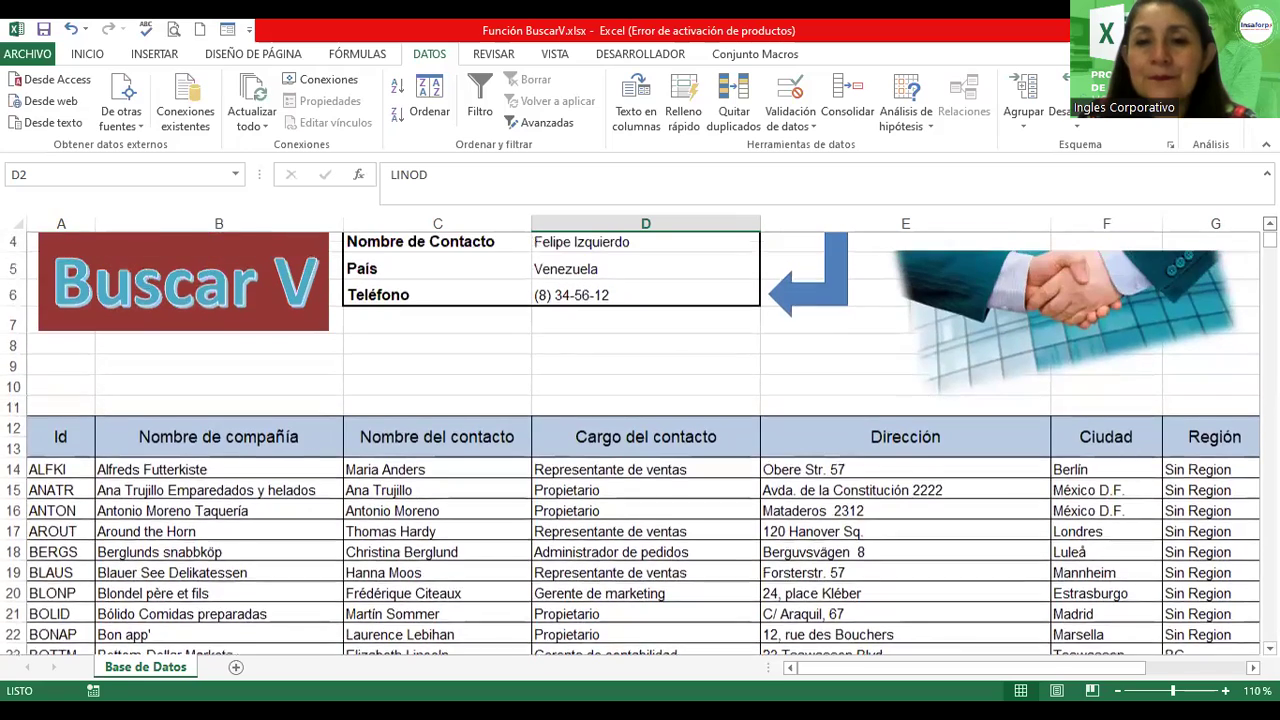
scroll(640, 440, "up", 1)
scroll(808, 251, "up", 1)
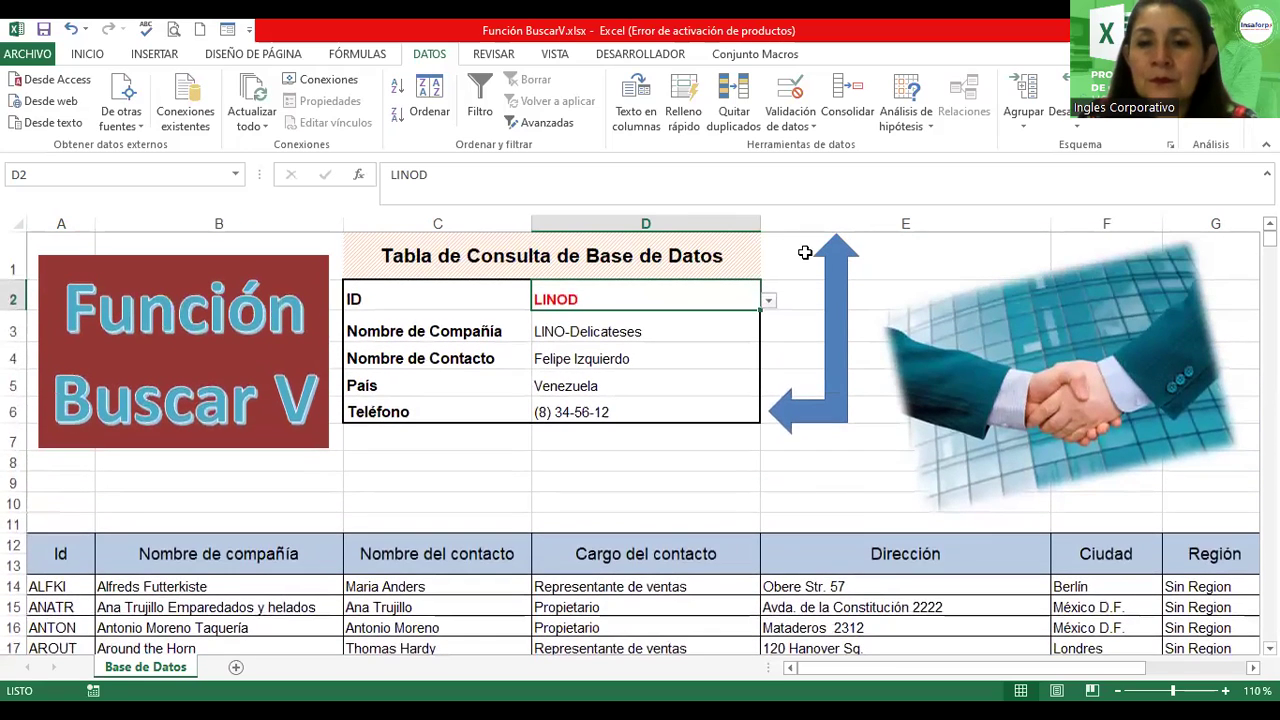
left_click(769, 301)
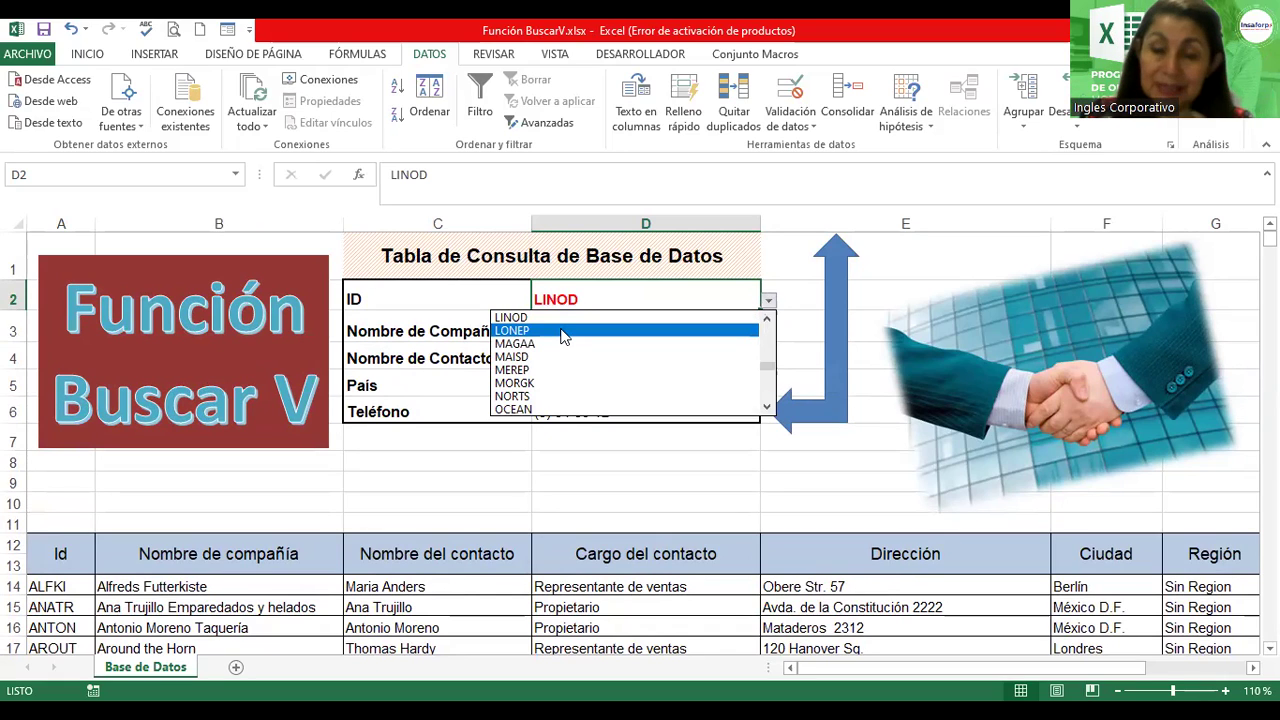
left_click(514, 343)
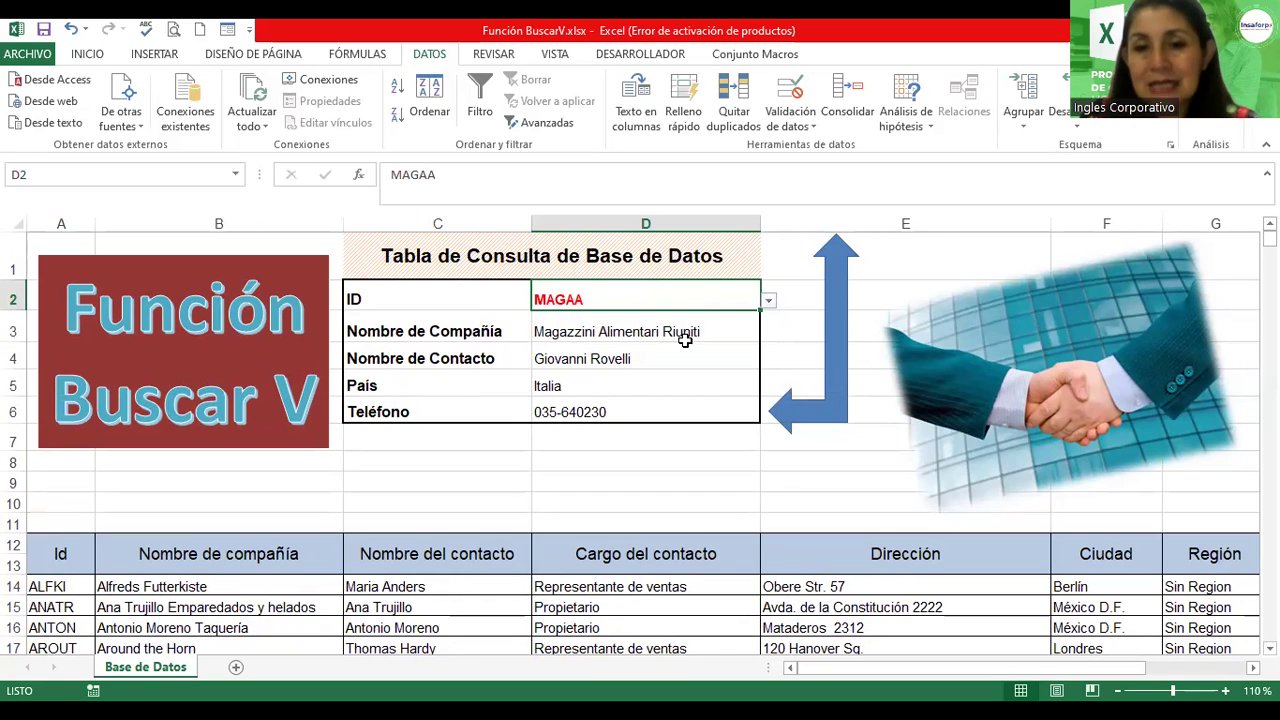
left_click(768, 304)
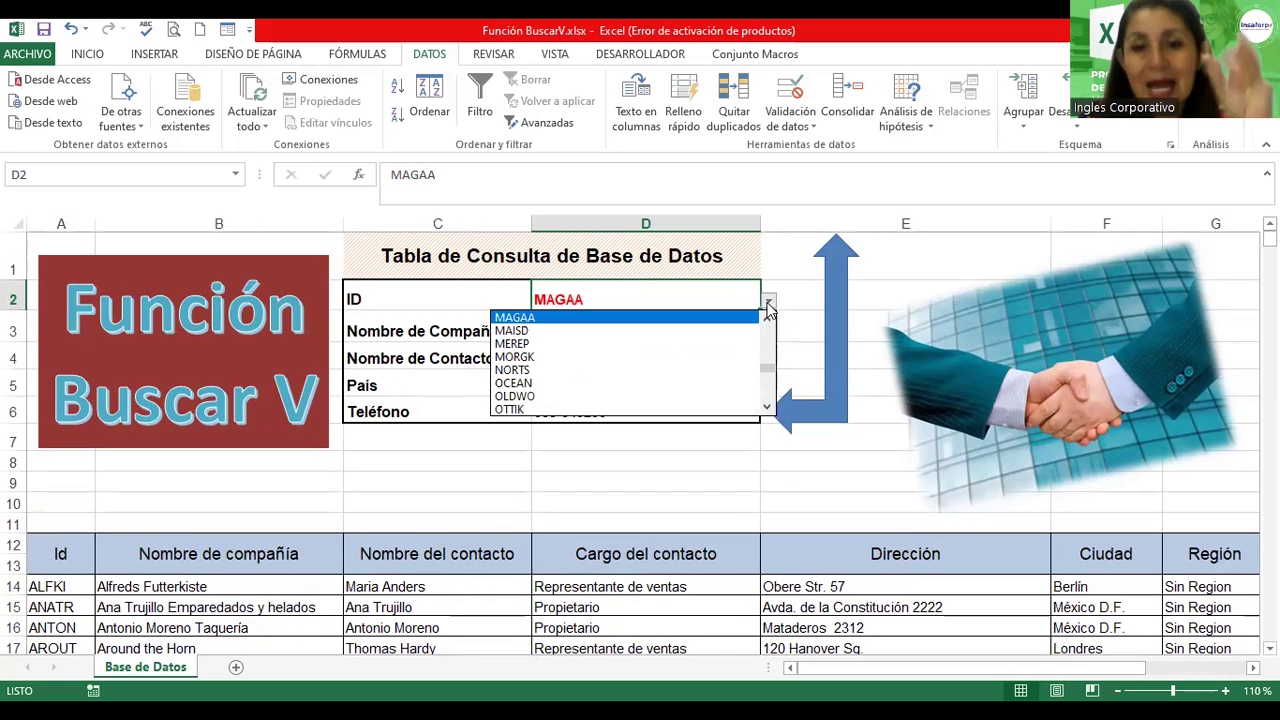
left_click(575, 371)
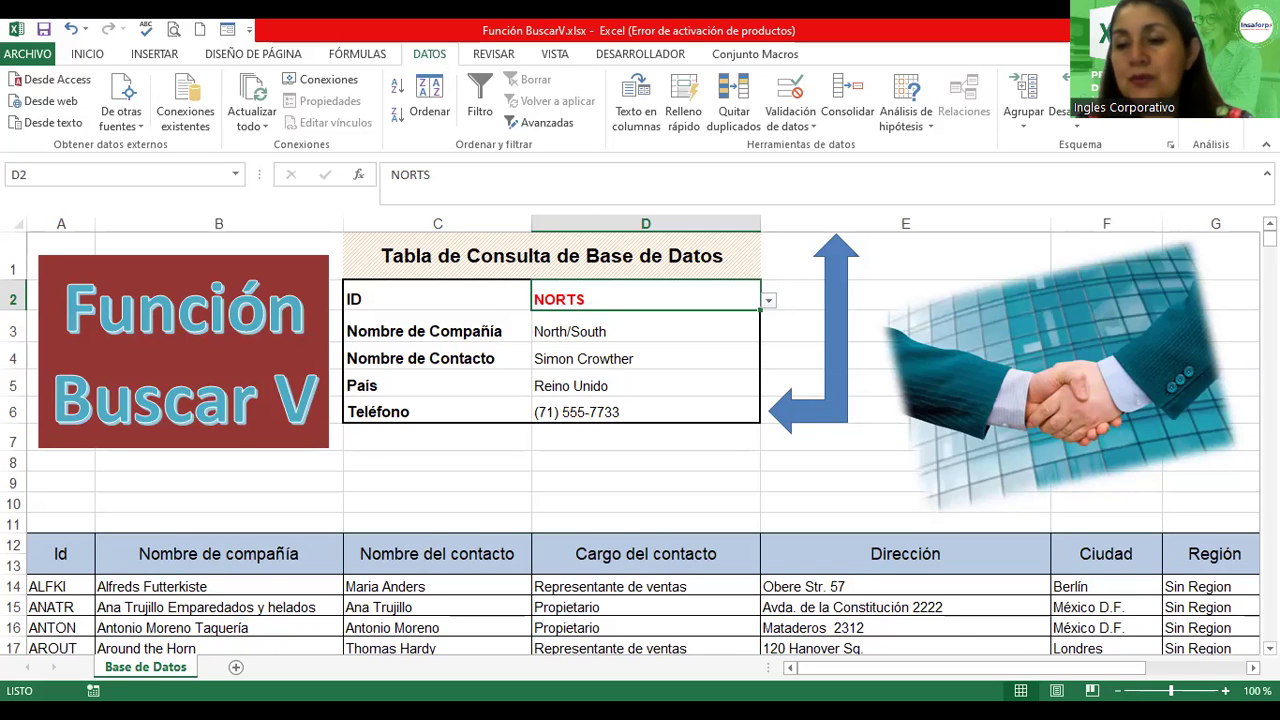
- Zoom out from 110% to 80% so the País and Teléfono columns are visible
scroll(640, 435, "down", 1, "ctrl")
scroll(640, 435, "down", 1, "ctrl")
scroll(640, 435, "down", 1, "ctrl")
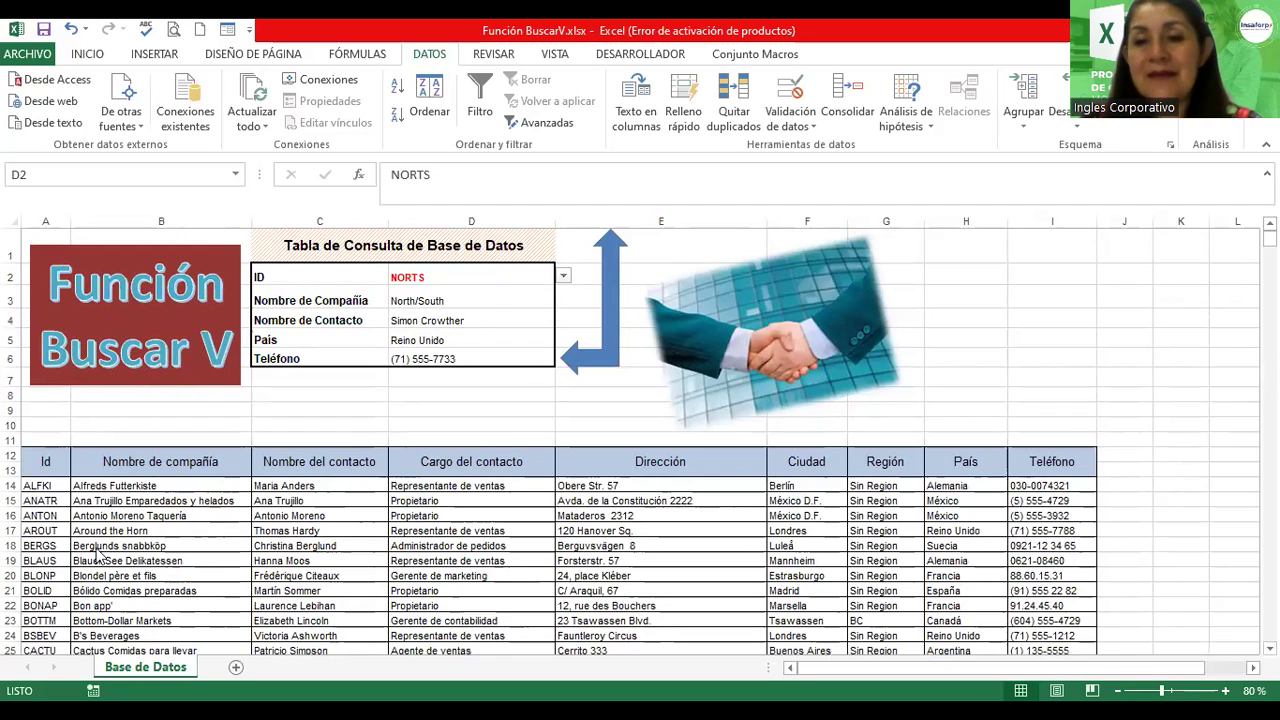
- Rename the Base de Datos worksheet tab to Consulta_Clientes
left_click(140, 676)
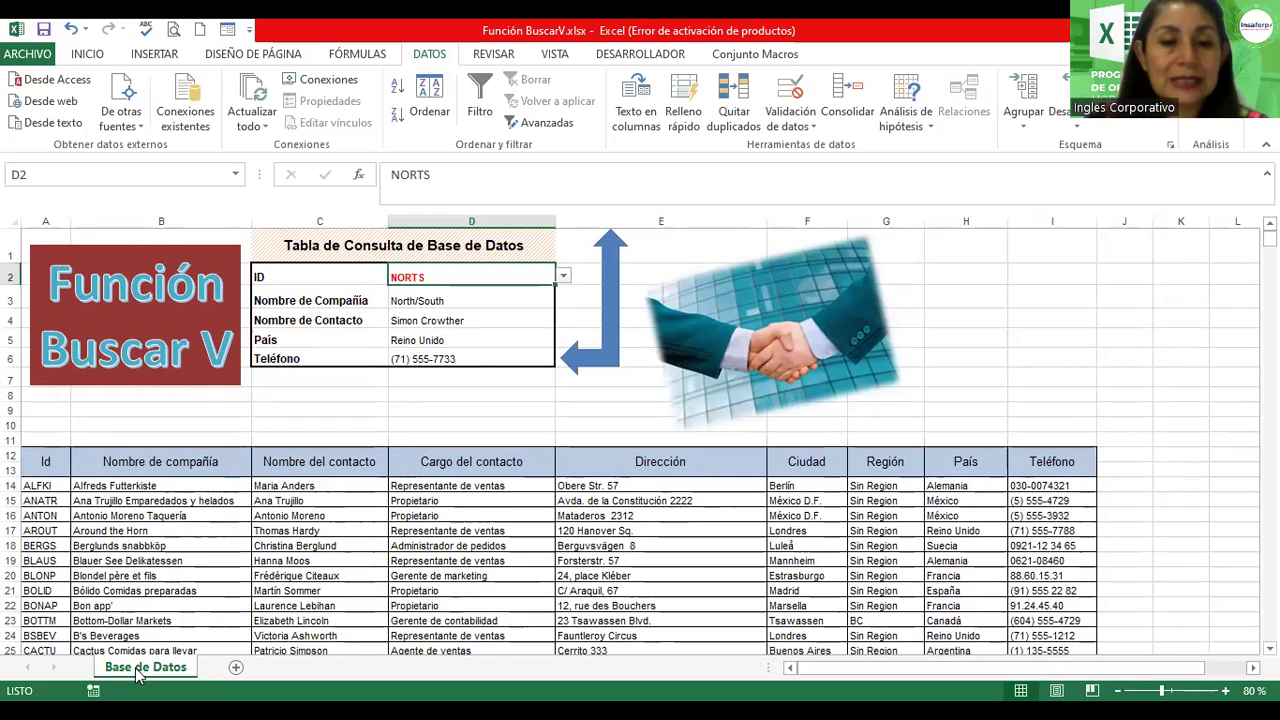
right_click(138, 673)
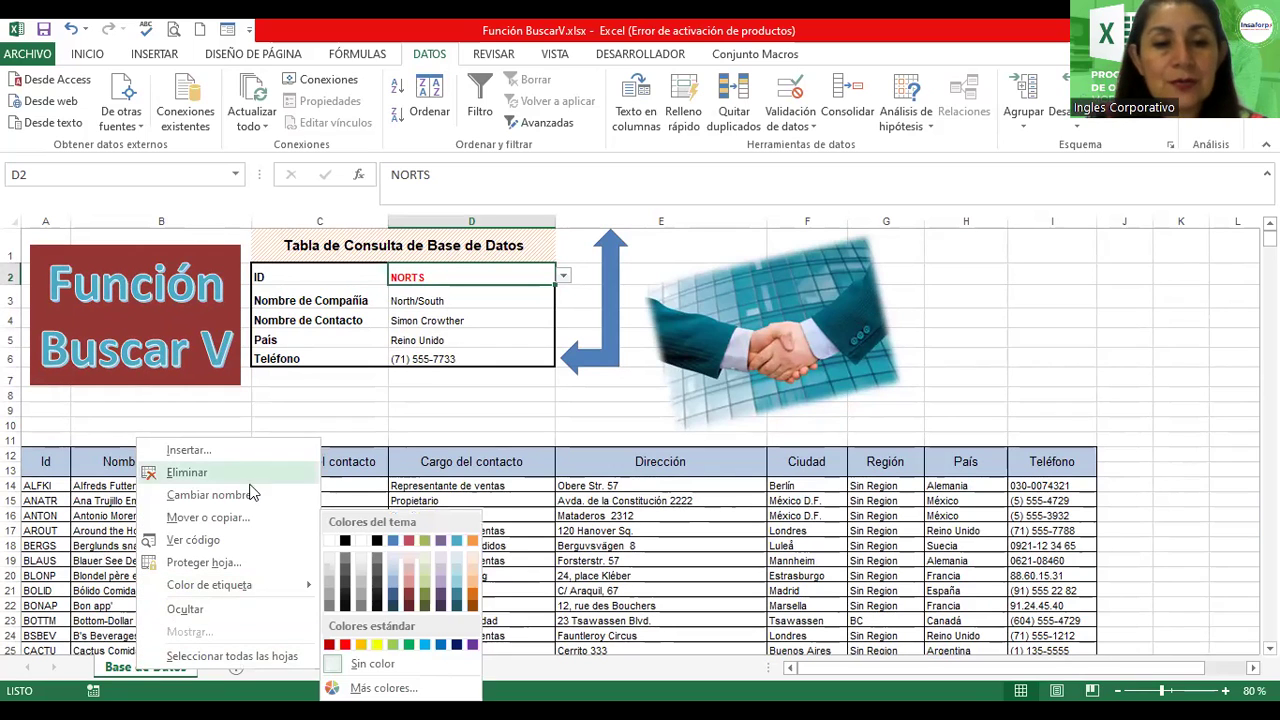
key("Escape")
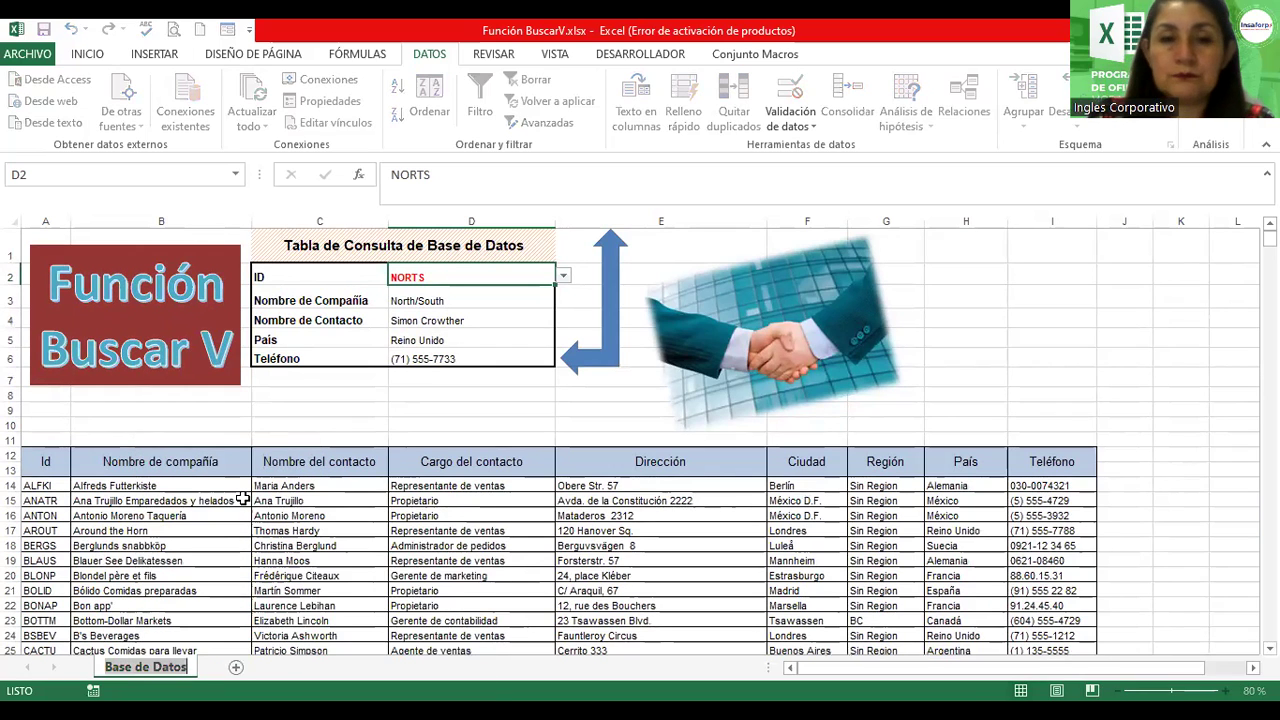
type("Consulta_Clientes")
key("Return")
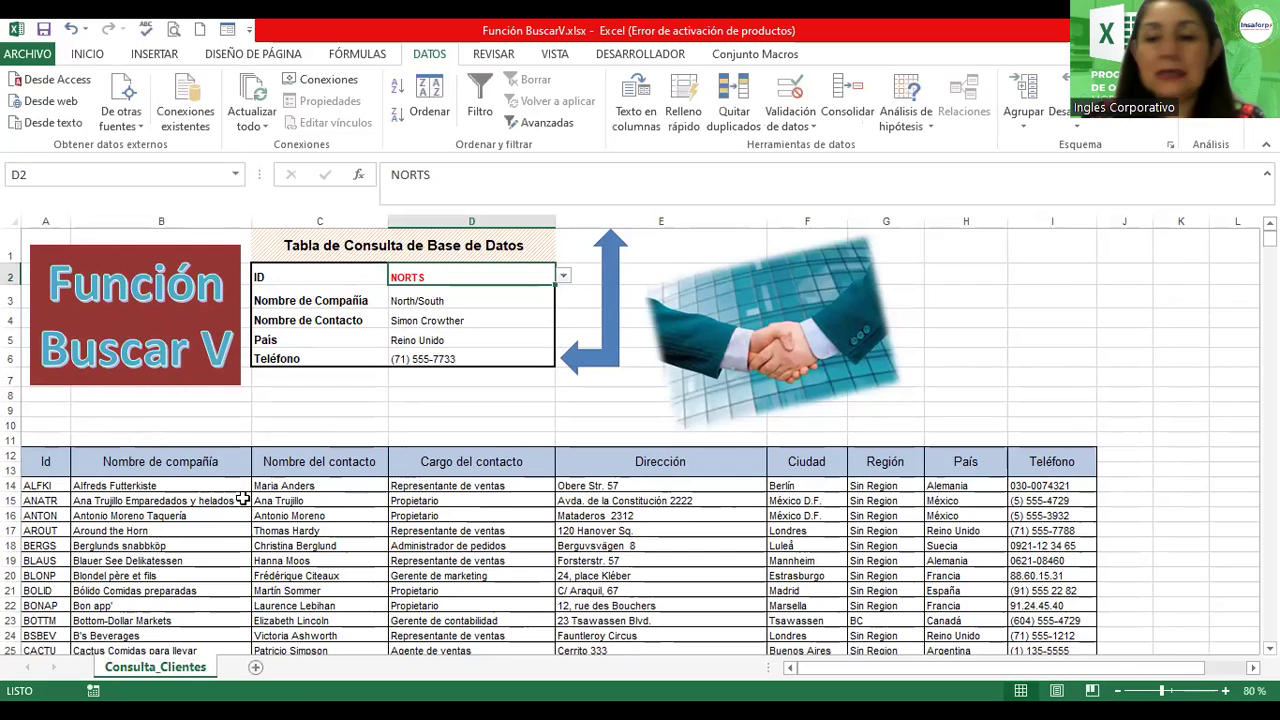
right_click(155, 672)
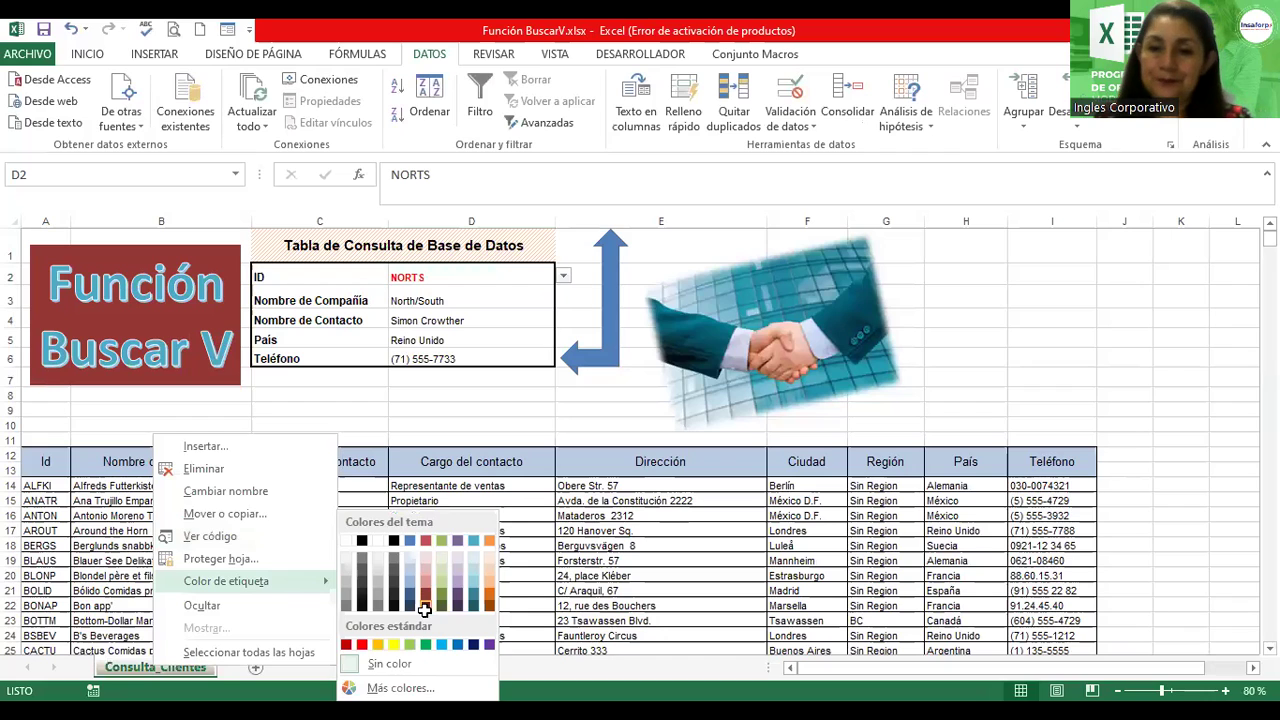
left_click(425, 607)
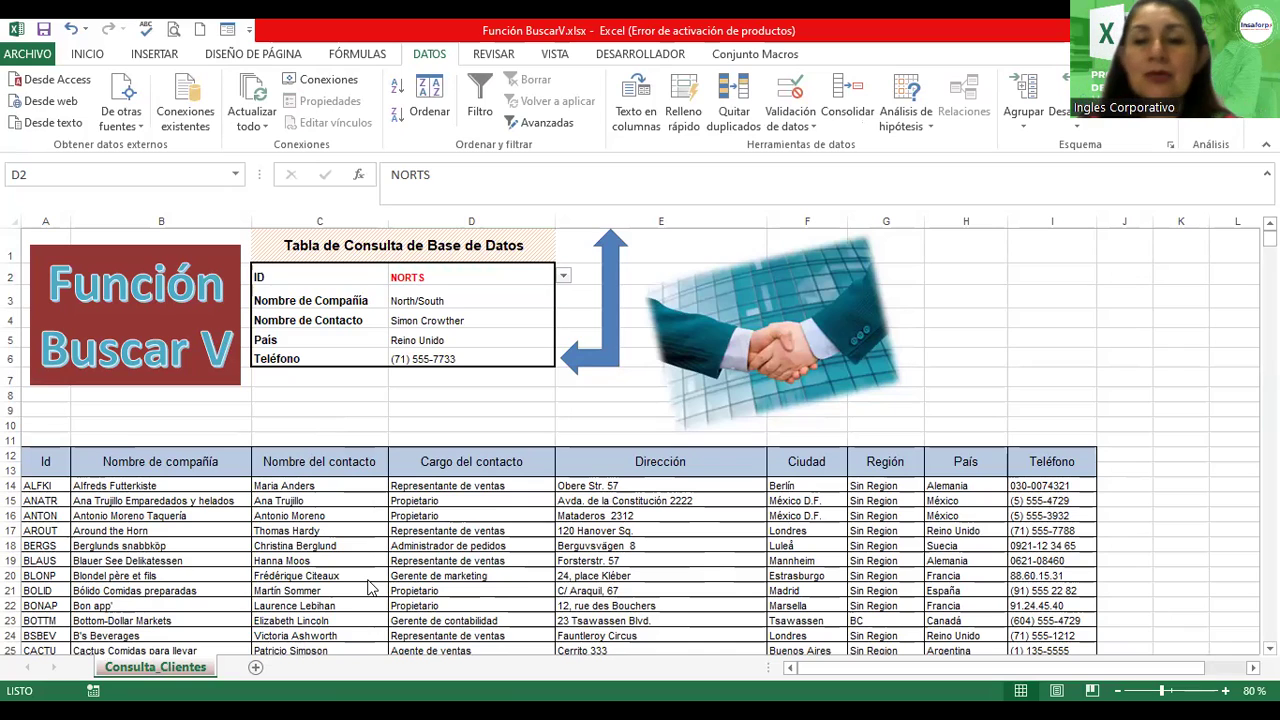
- Select the table's header row from A12 and enlarge its font to 14
left_click(50, 458)
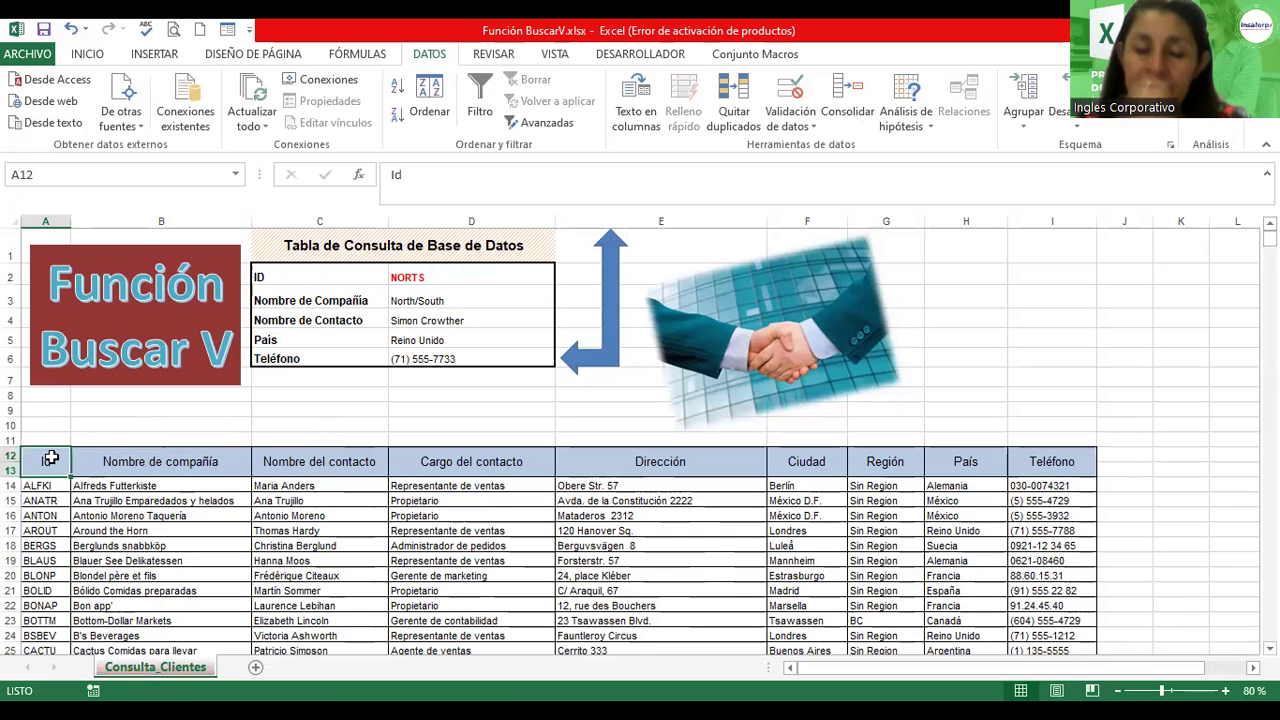
key("shift+Right")
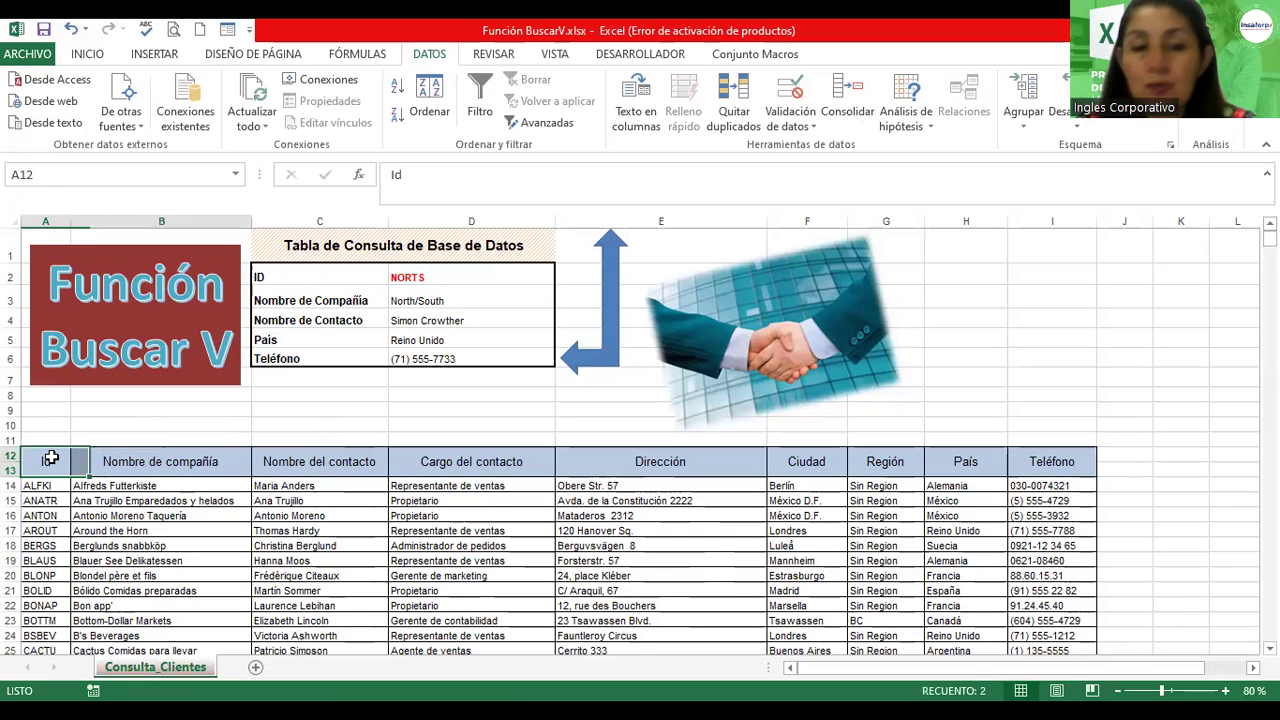
key("shift+Right")
key("shift+Right")
key("shift+Right")
key("shift+Right")
key("shift+Right")
key("shift+Right")
key("shift+Right")
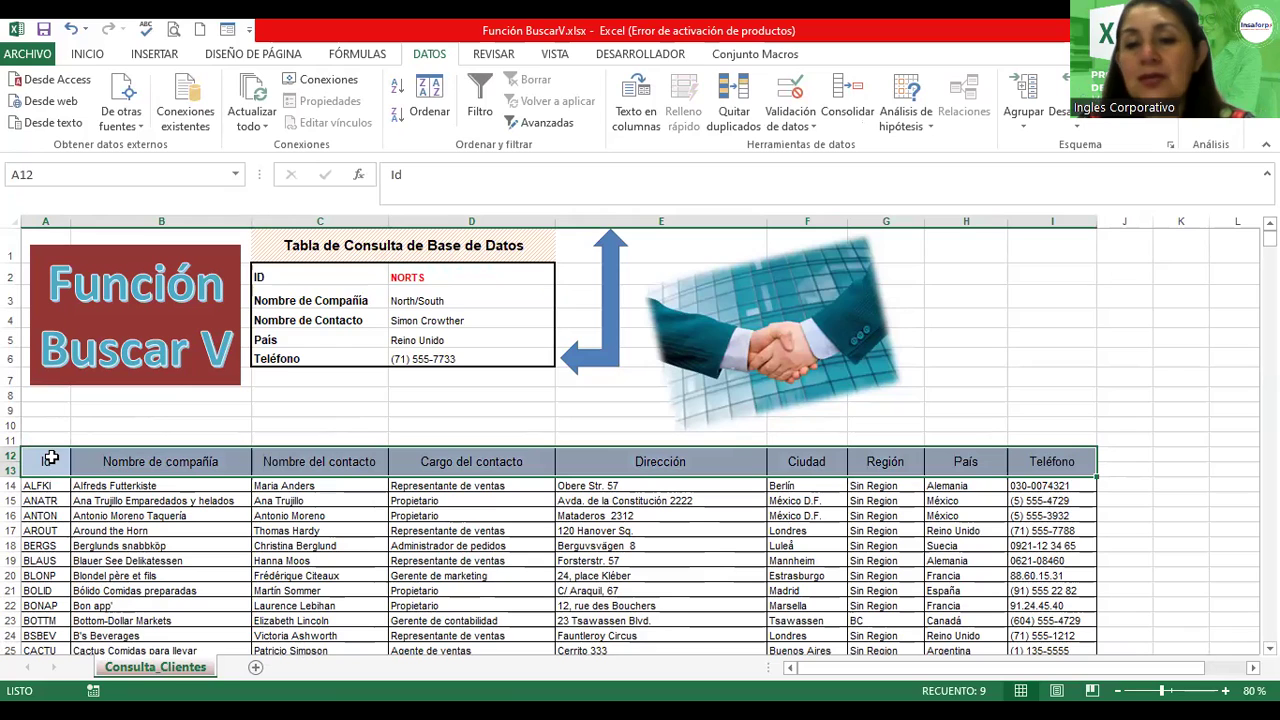
left_click(88, 54)
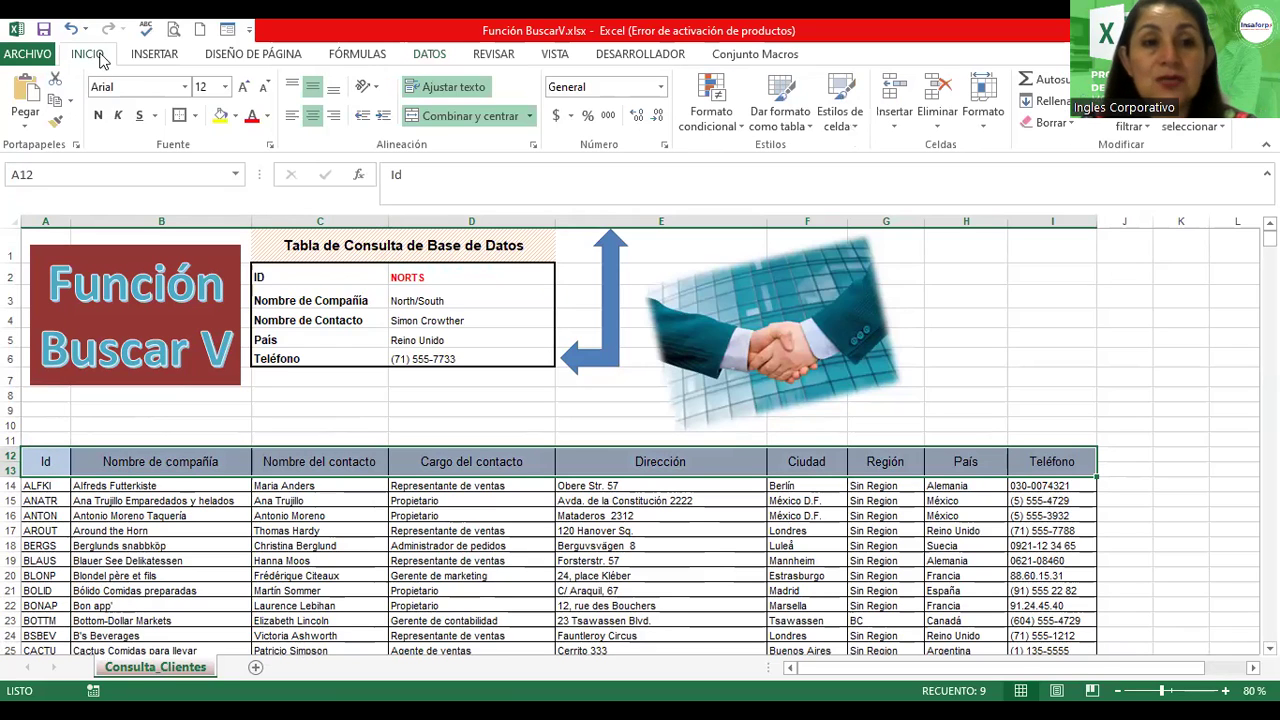
left_click(244, 88)
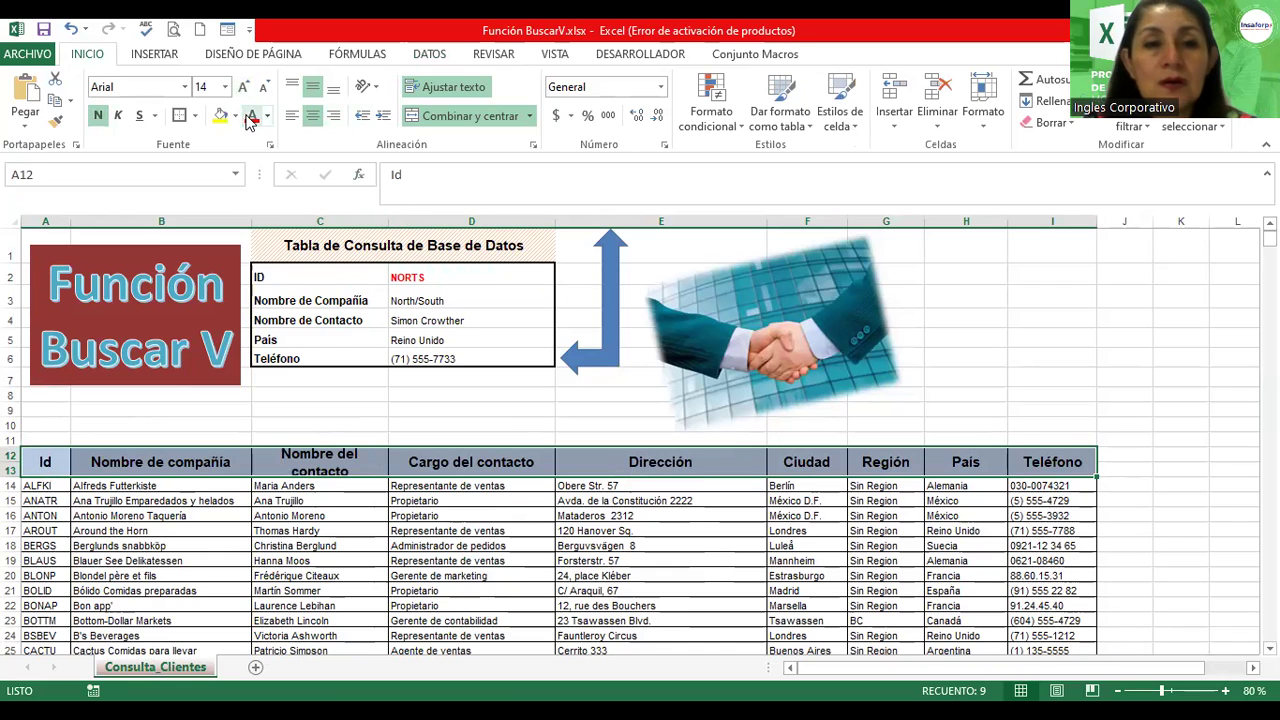
- Fill the header row green, replacing a trial dark orange fill
left_click(235, 116)
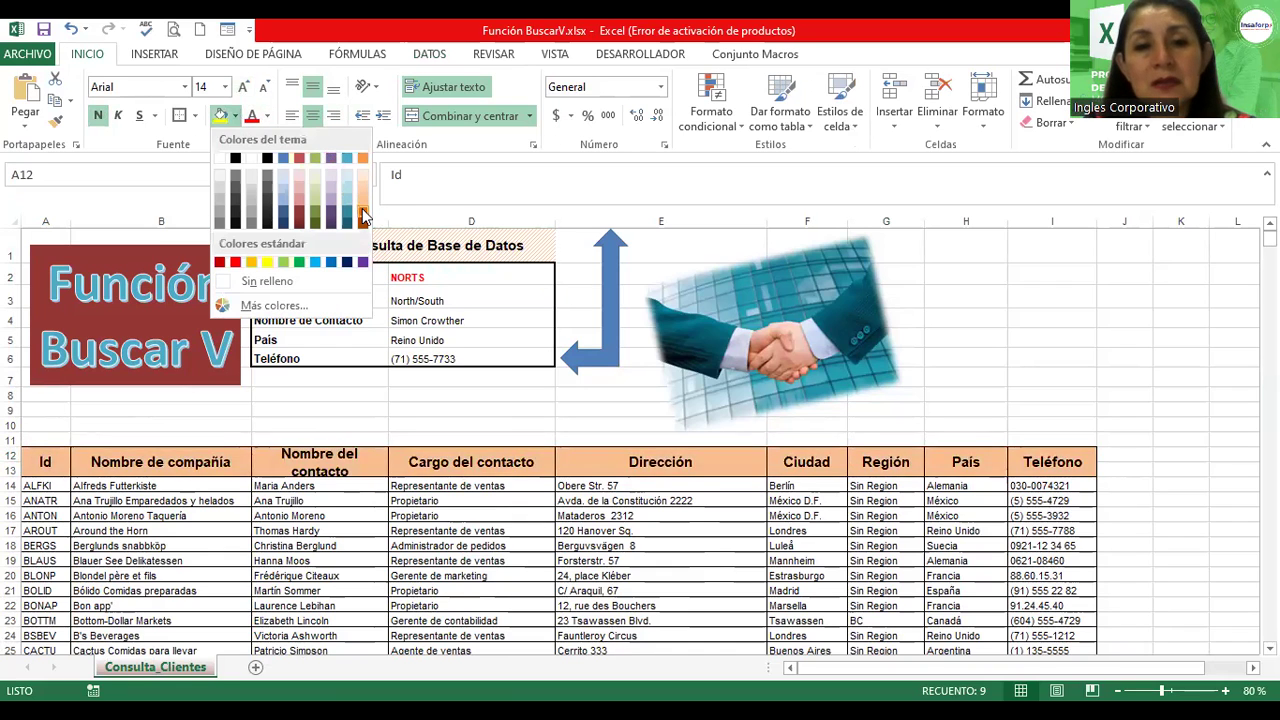
left_click(363, 218)
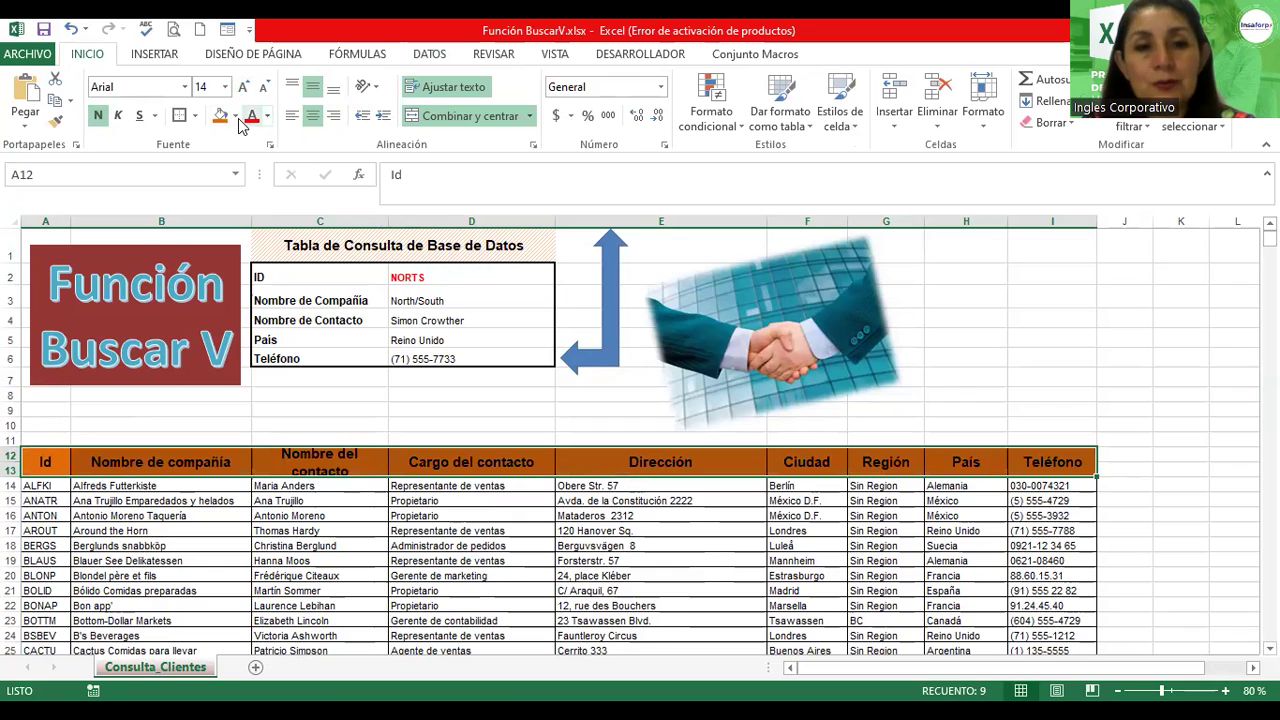
left_click(237, 118)
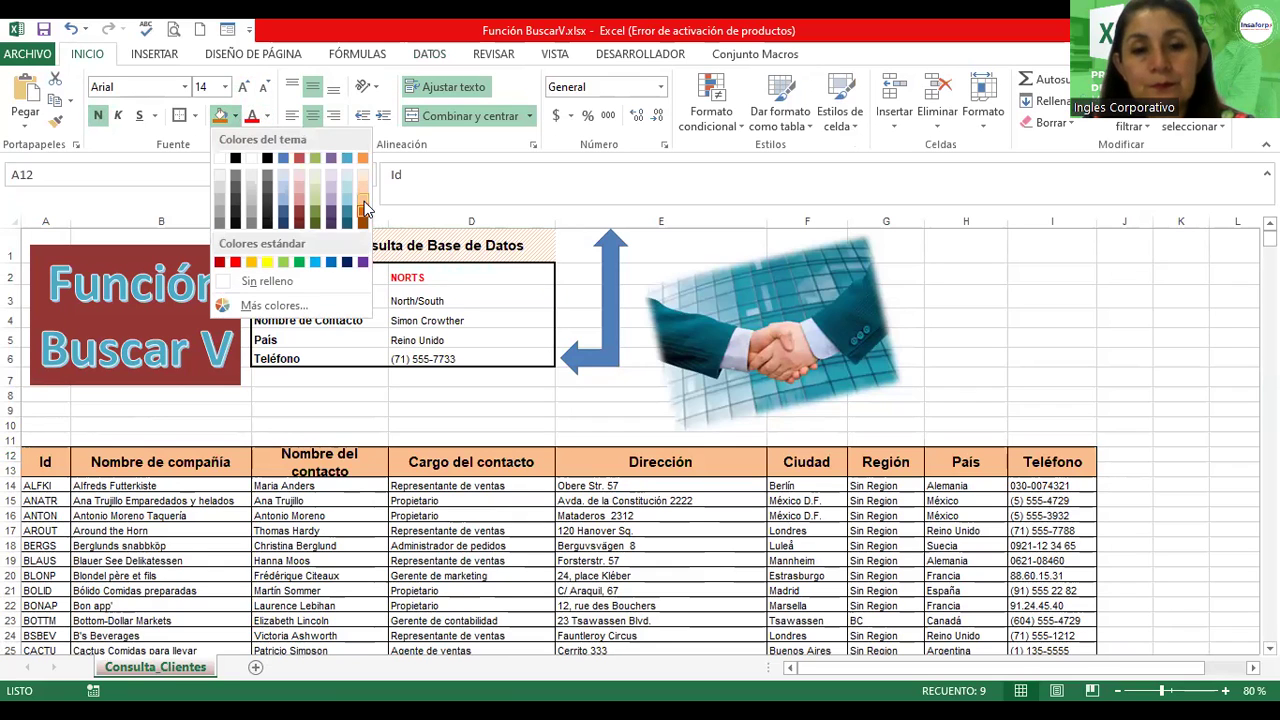
left_click(285, 263)
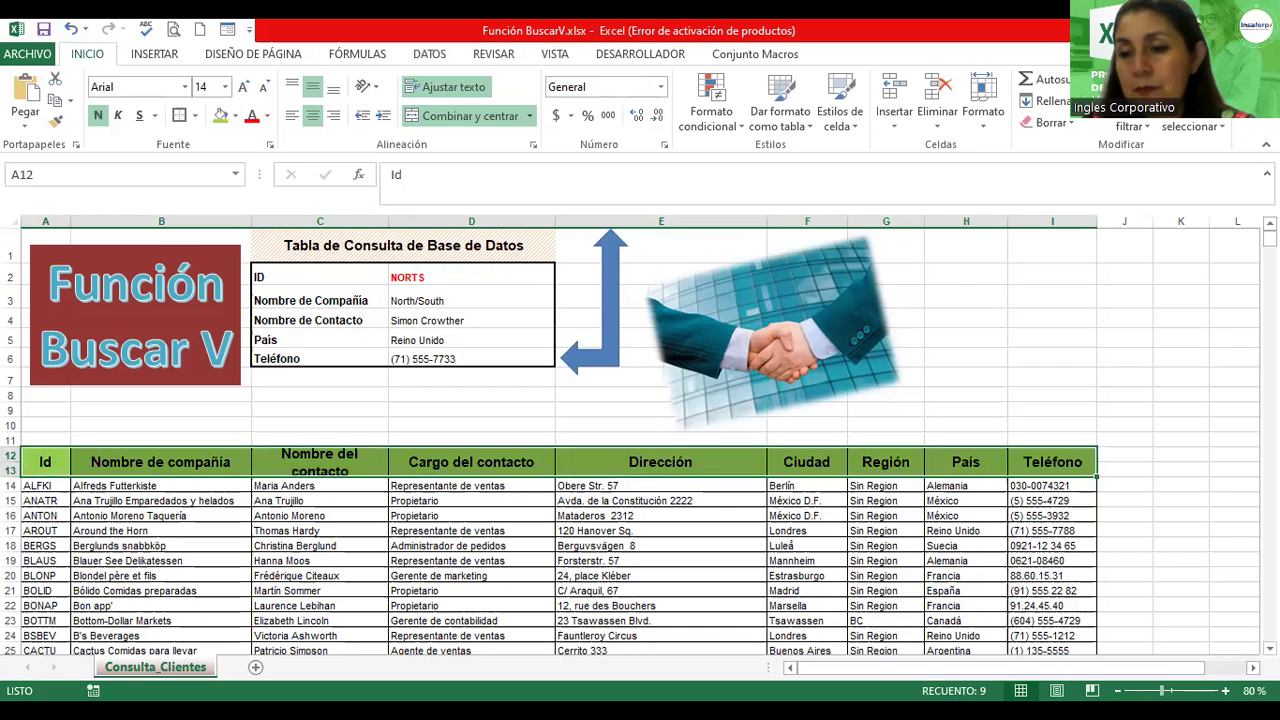
left_click(1225, 690)
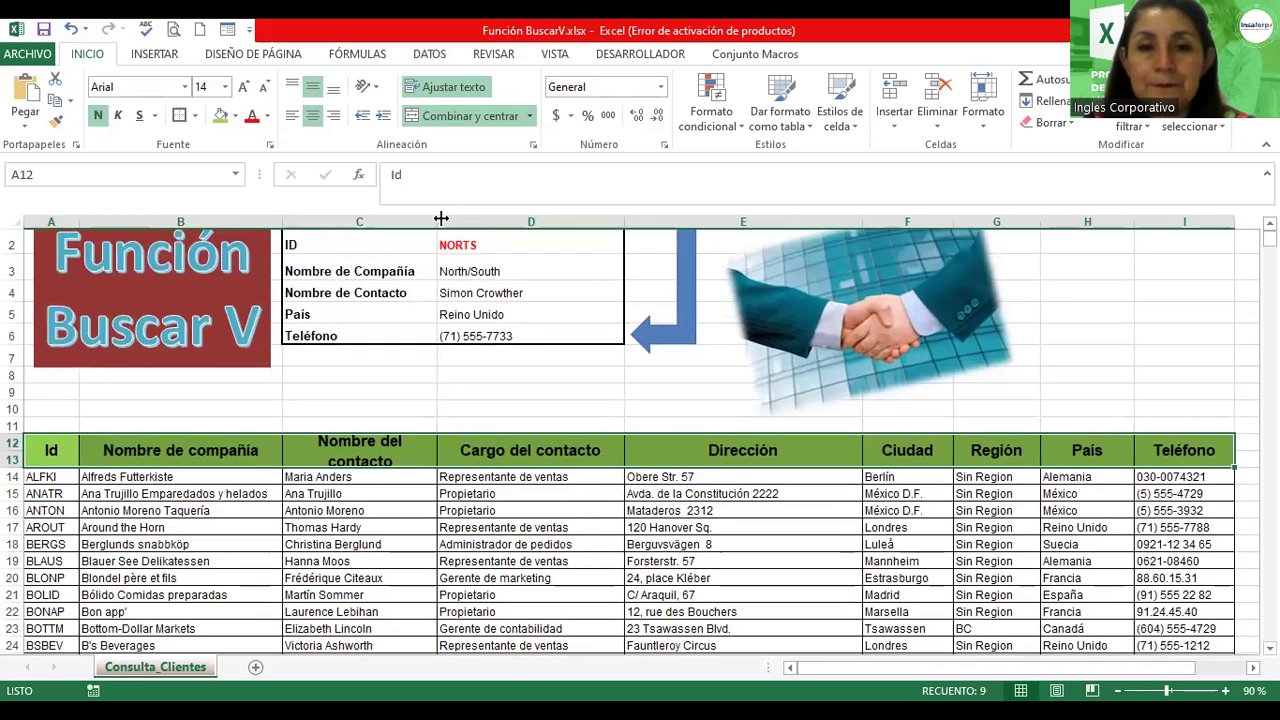
- Widen column C to fit the Nombre del contacto header and select Tabla_Contactos
left_click_drag(439, 216, 457, 216)
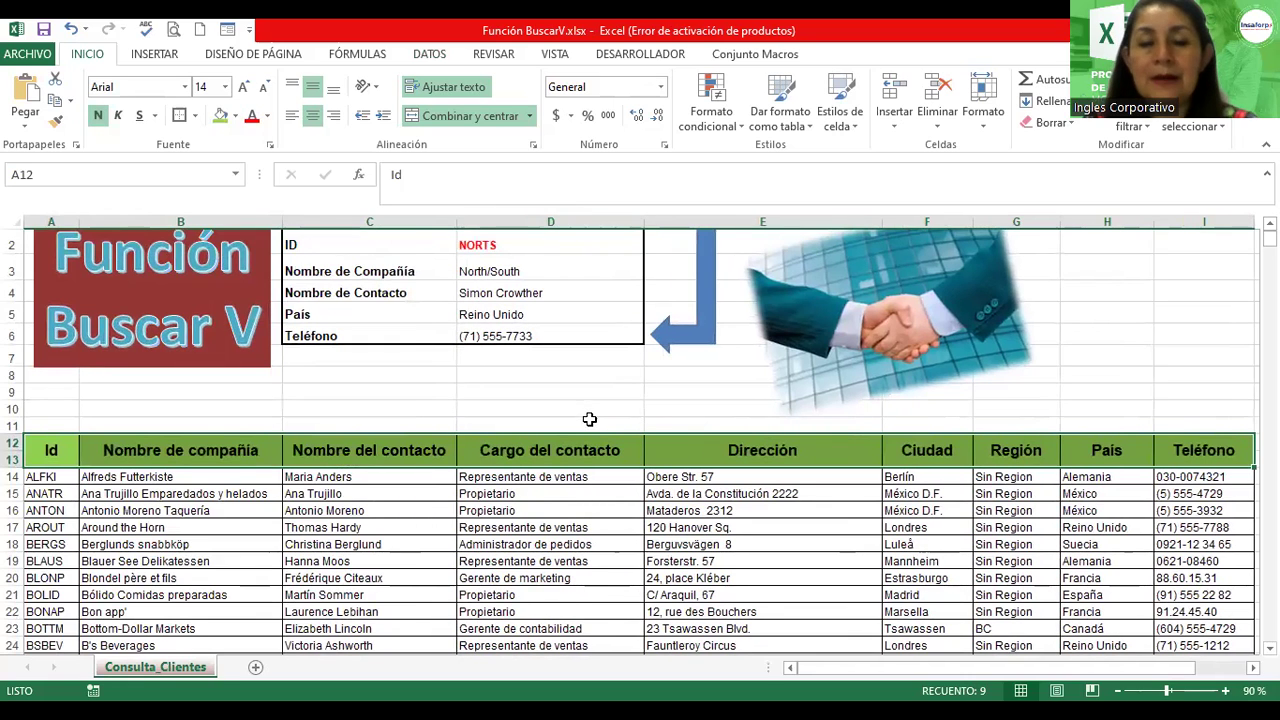
left_click(711, 510)
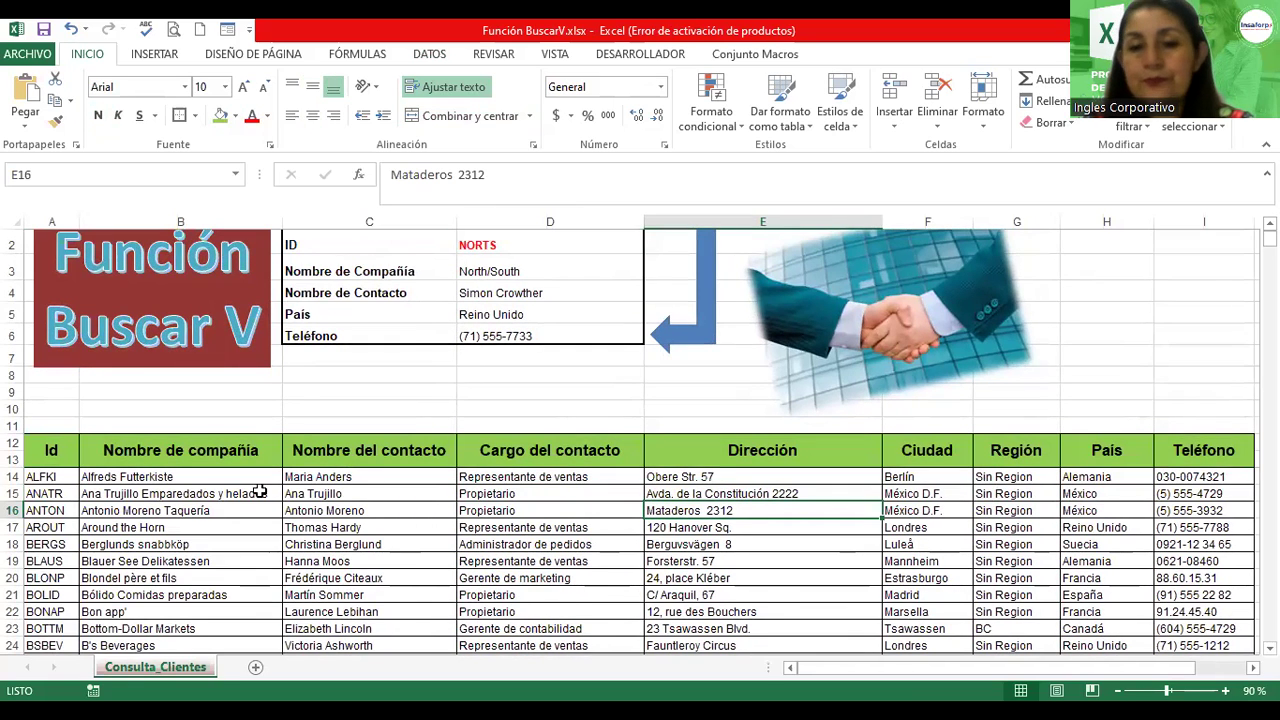
left_click(40, 460)
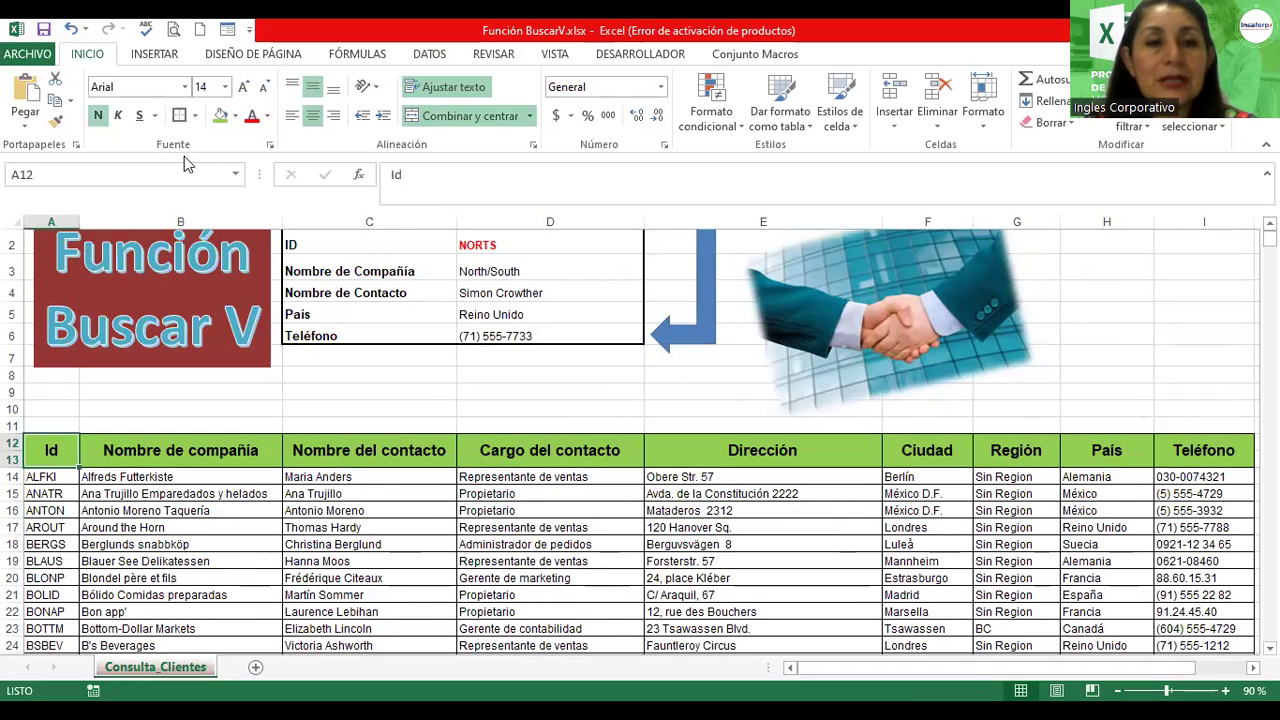
left_click(236, 178)
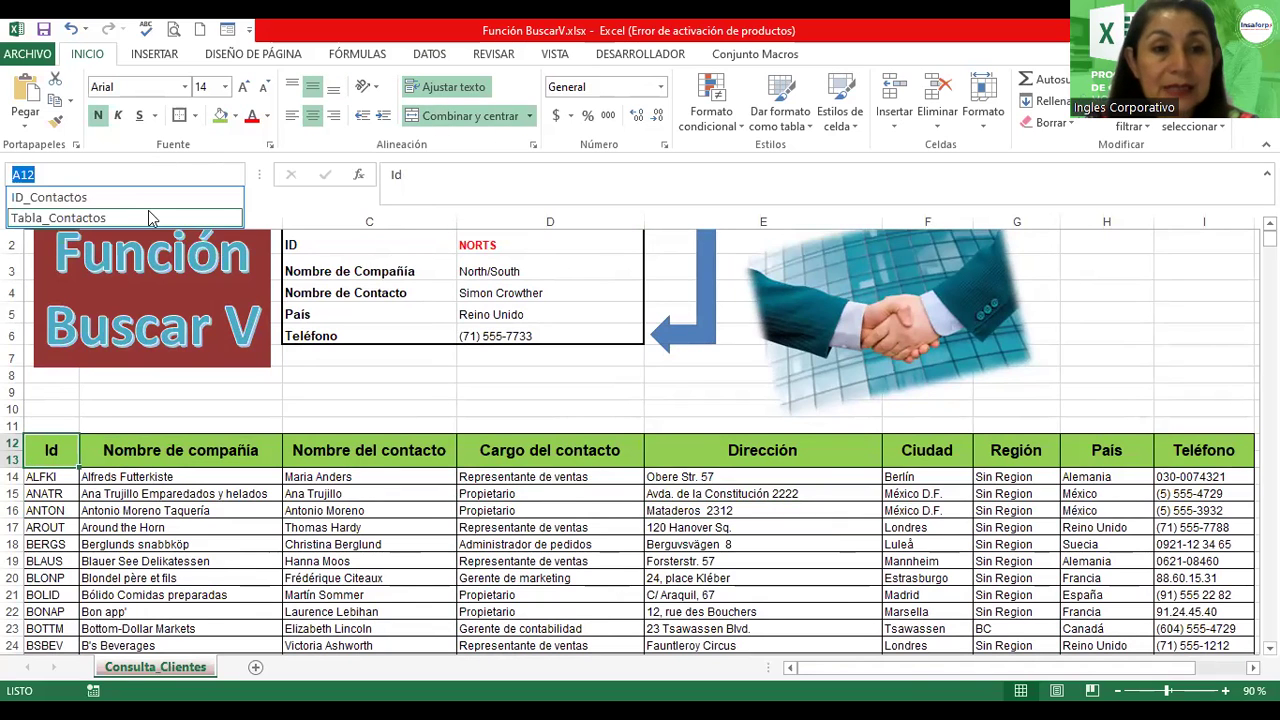
left_click(147, 212)
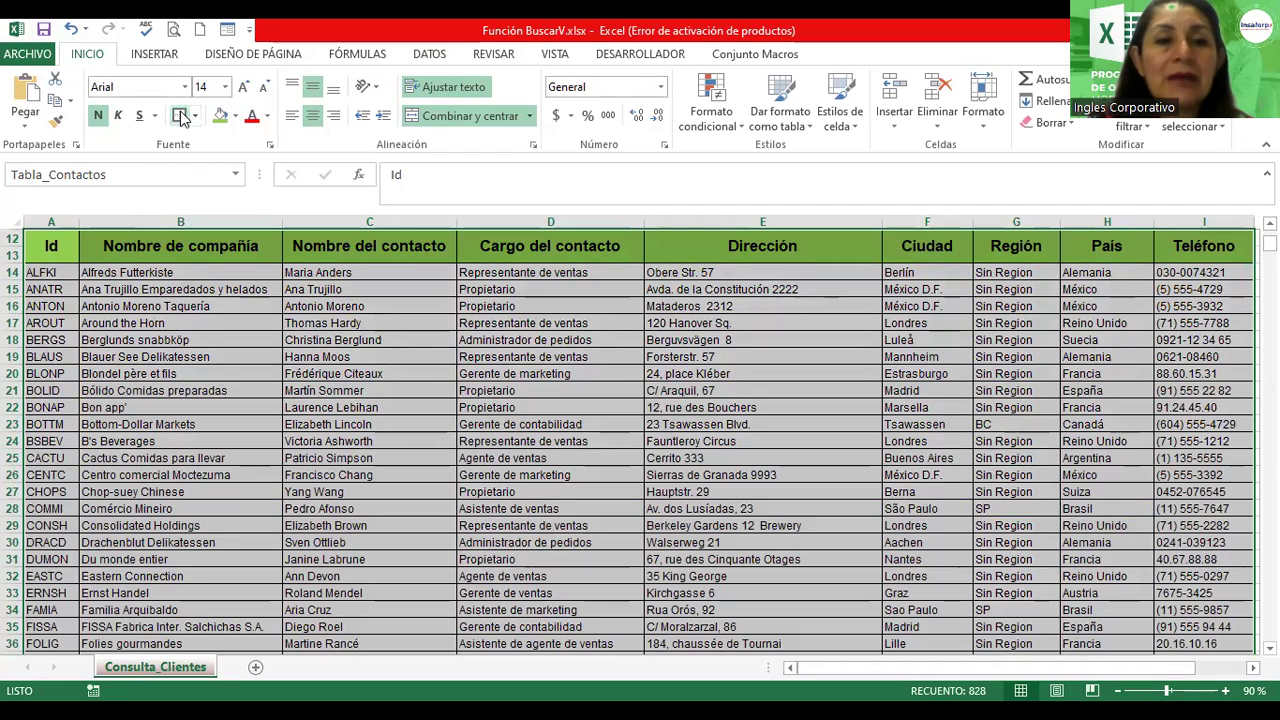
- Apply blue outline and inside borders to the whole contacts table via Format Cells
left_click(270, 145)
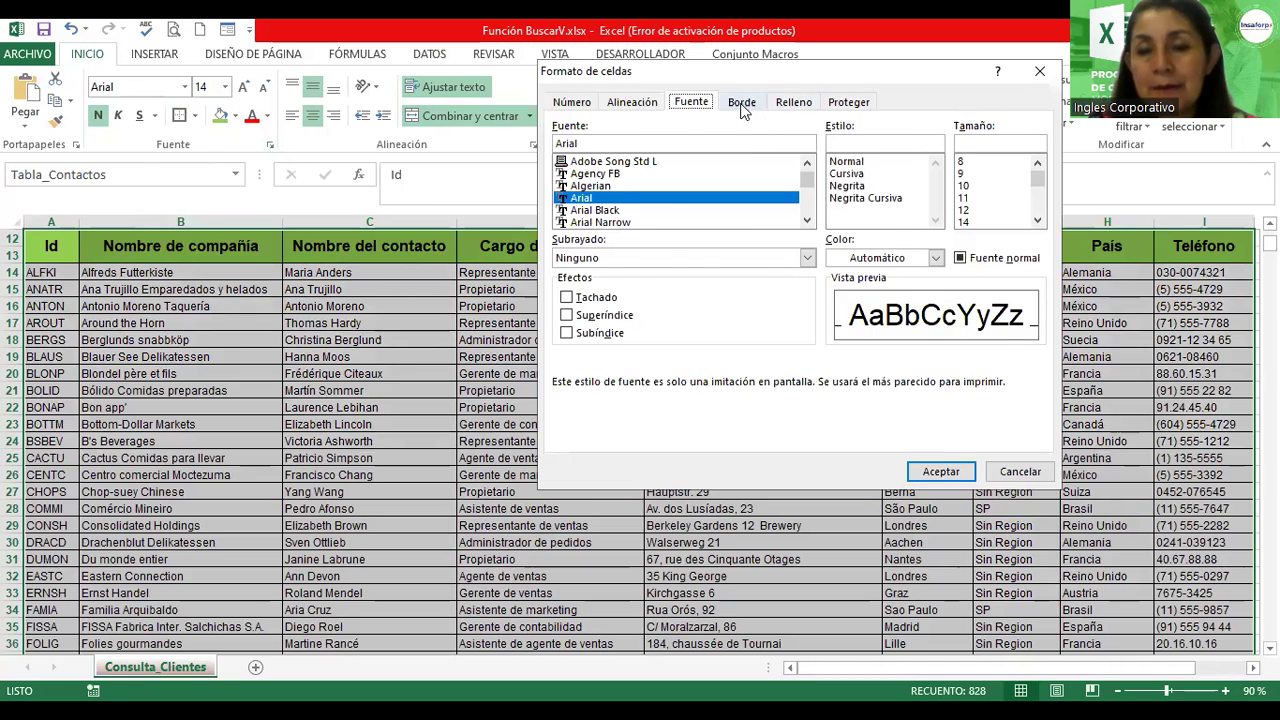
left_click(743, 106)
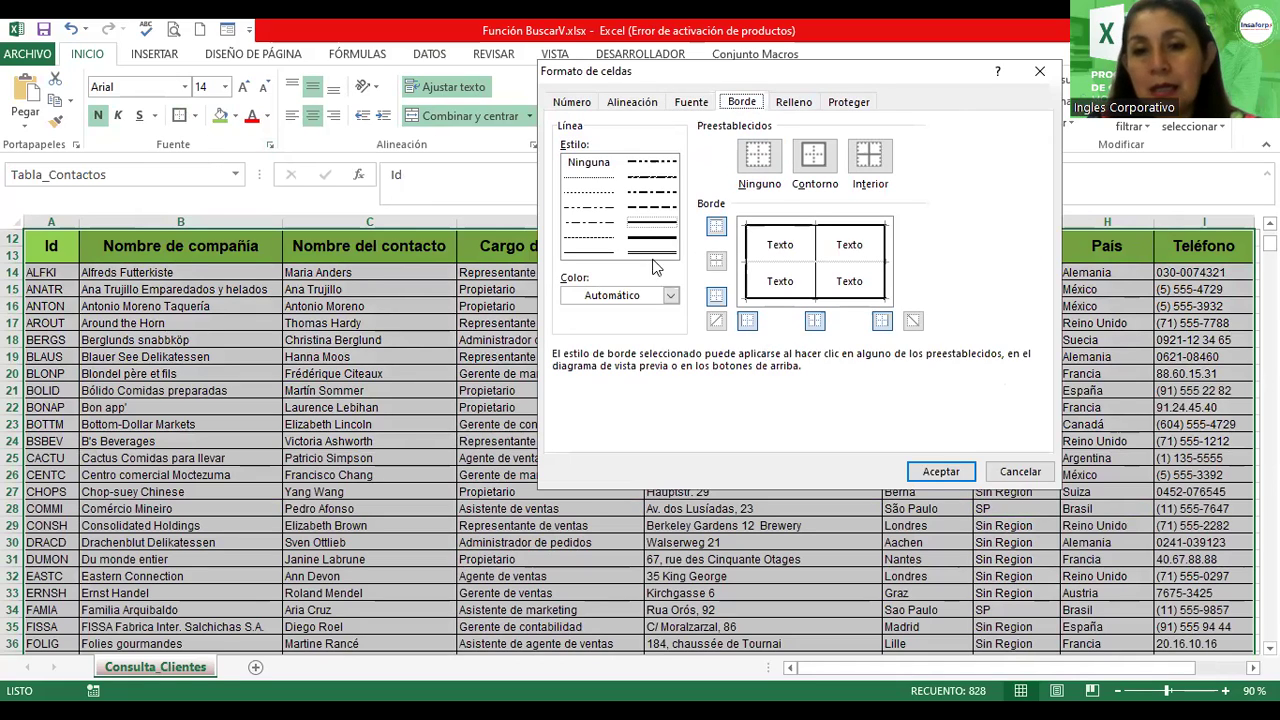
left_click(670, 295)
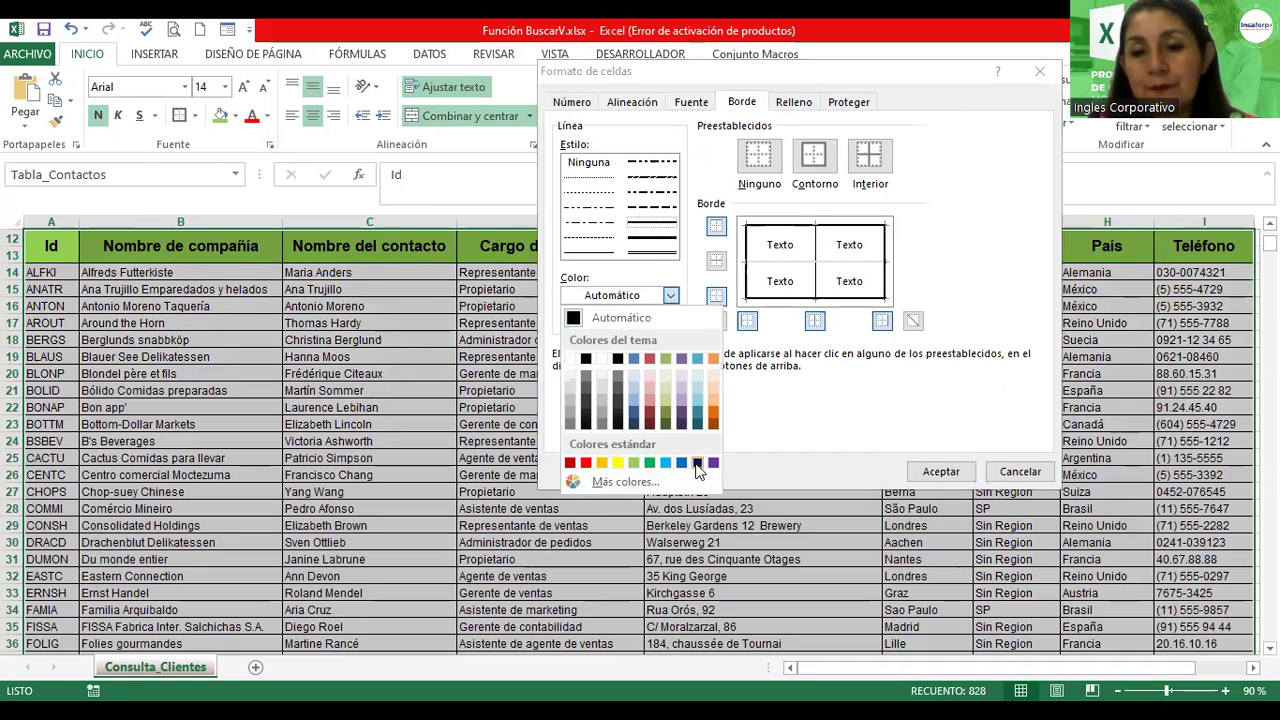
left_click(683, 466)
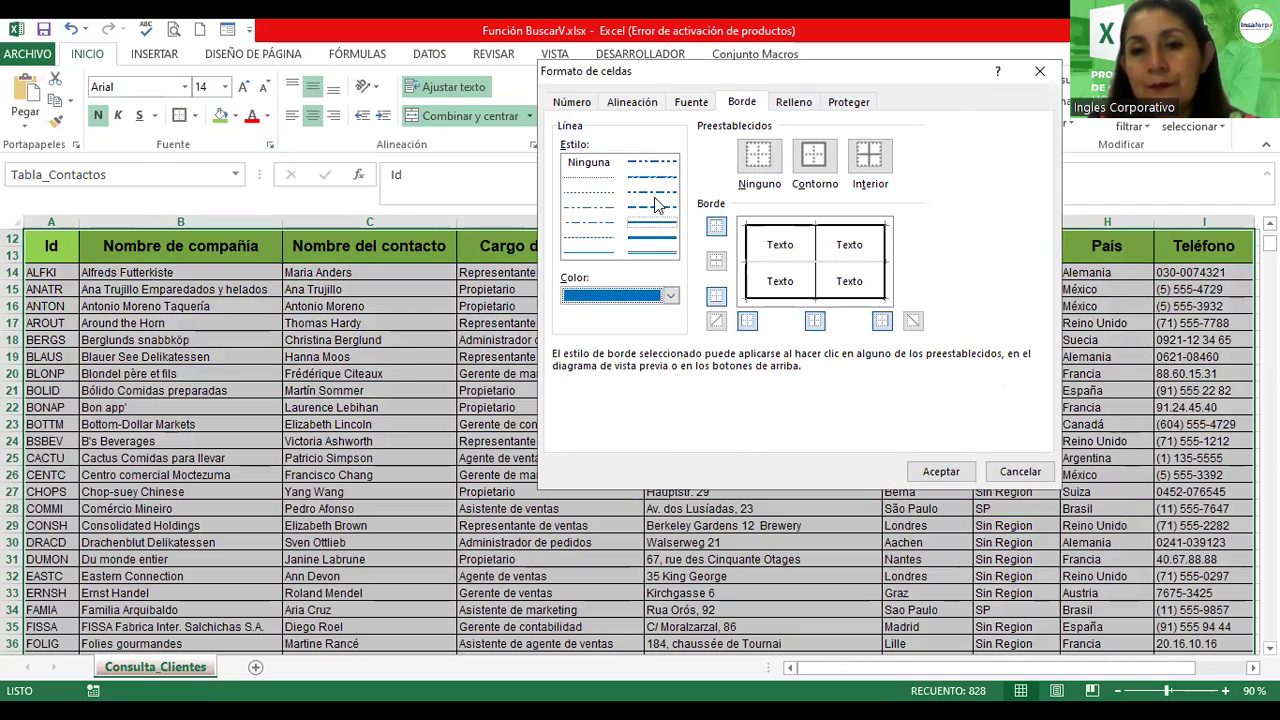
left_click(812, 155)
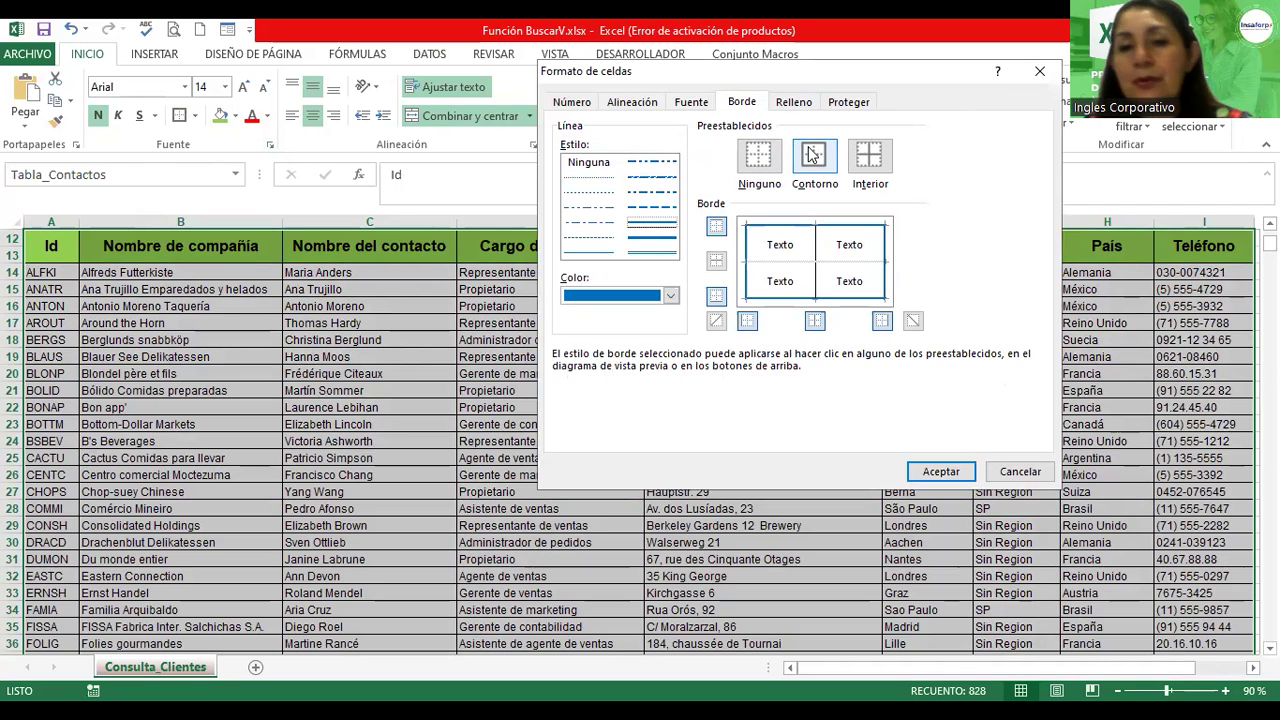
left_click(603, 252)
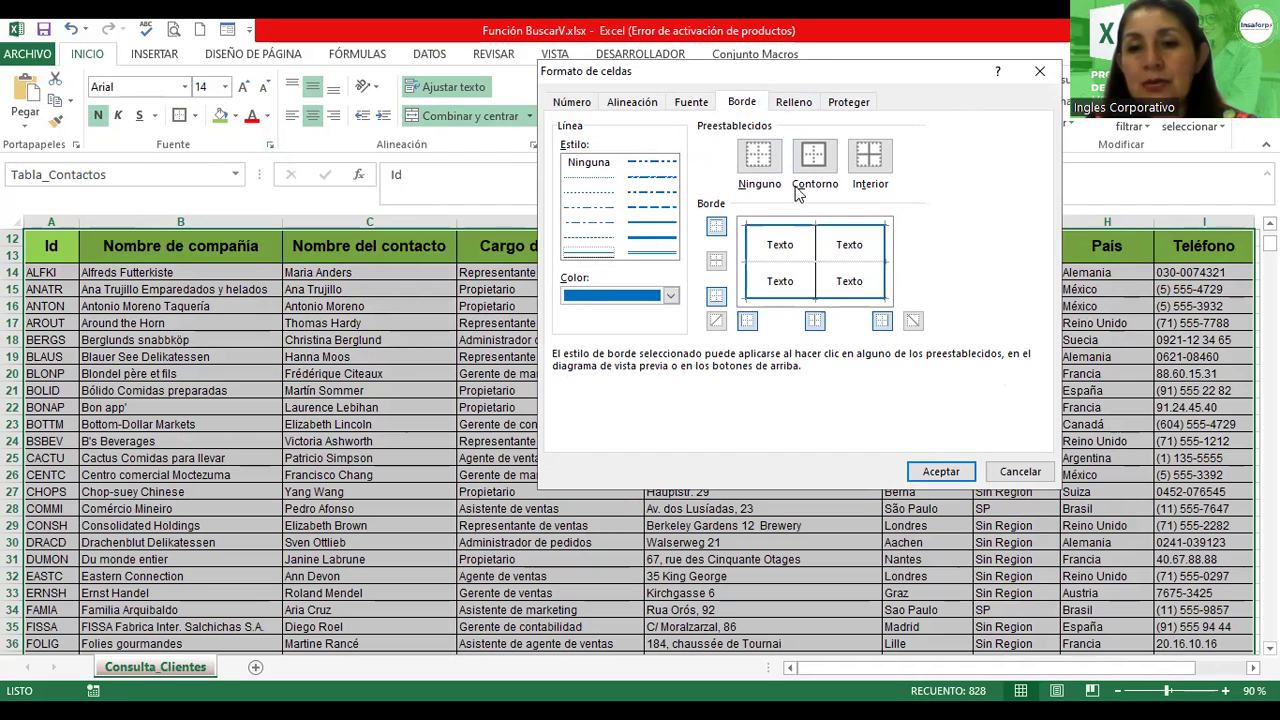
left_click(866, 160)
left_click(940, 472)
left_click(906, 441)
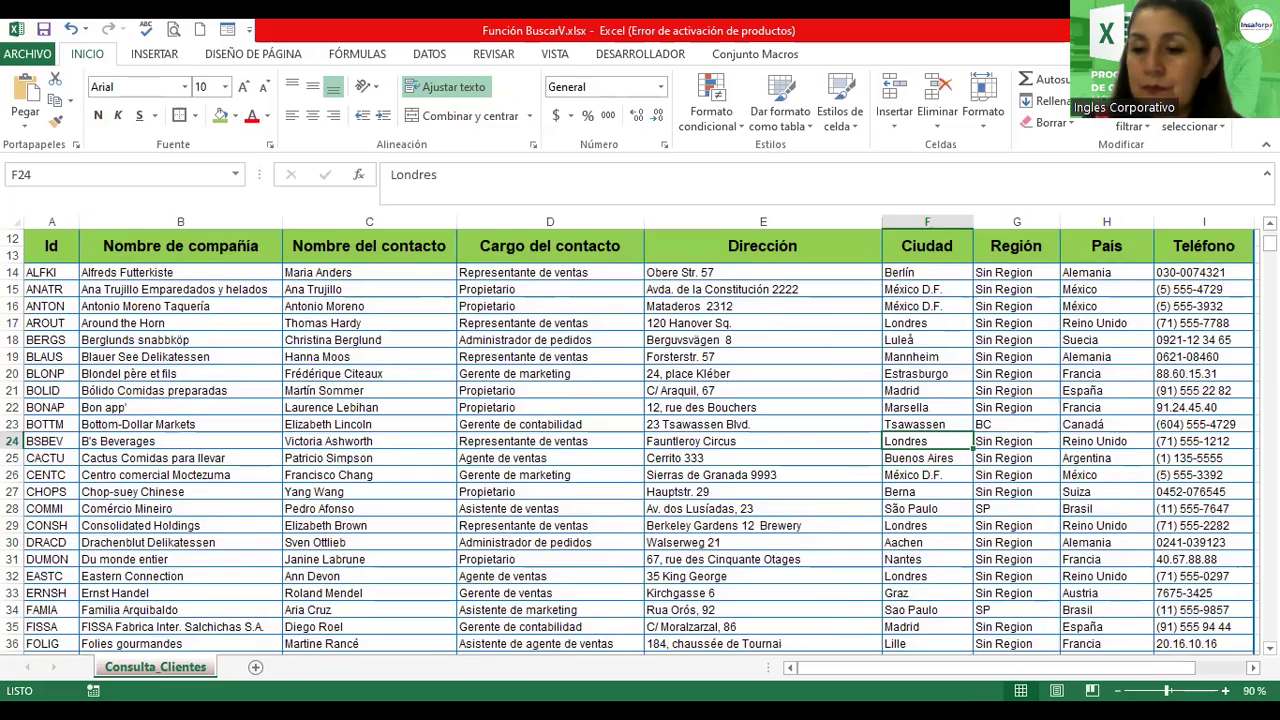
scroll(1209, 476, "down", 1)
scroll(1236, 386, "down", 1)
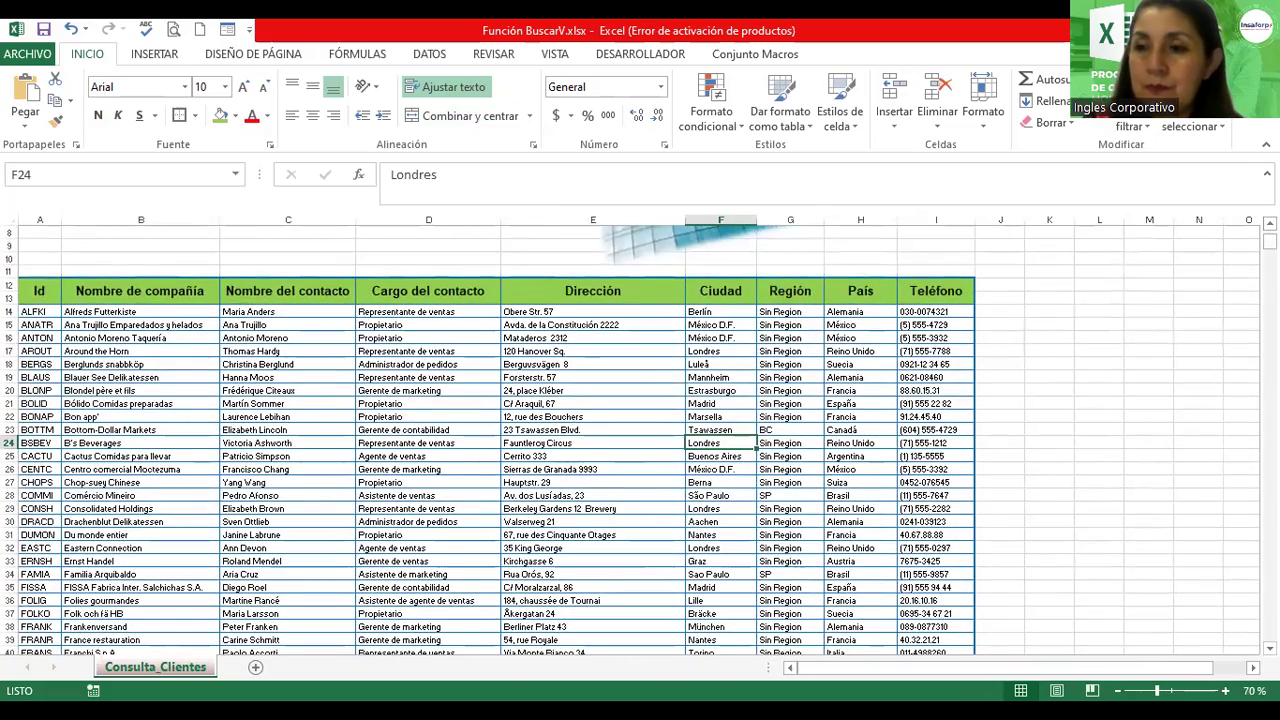
scroll(630, 440, "up", 3)
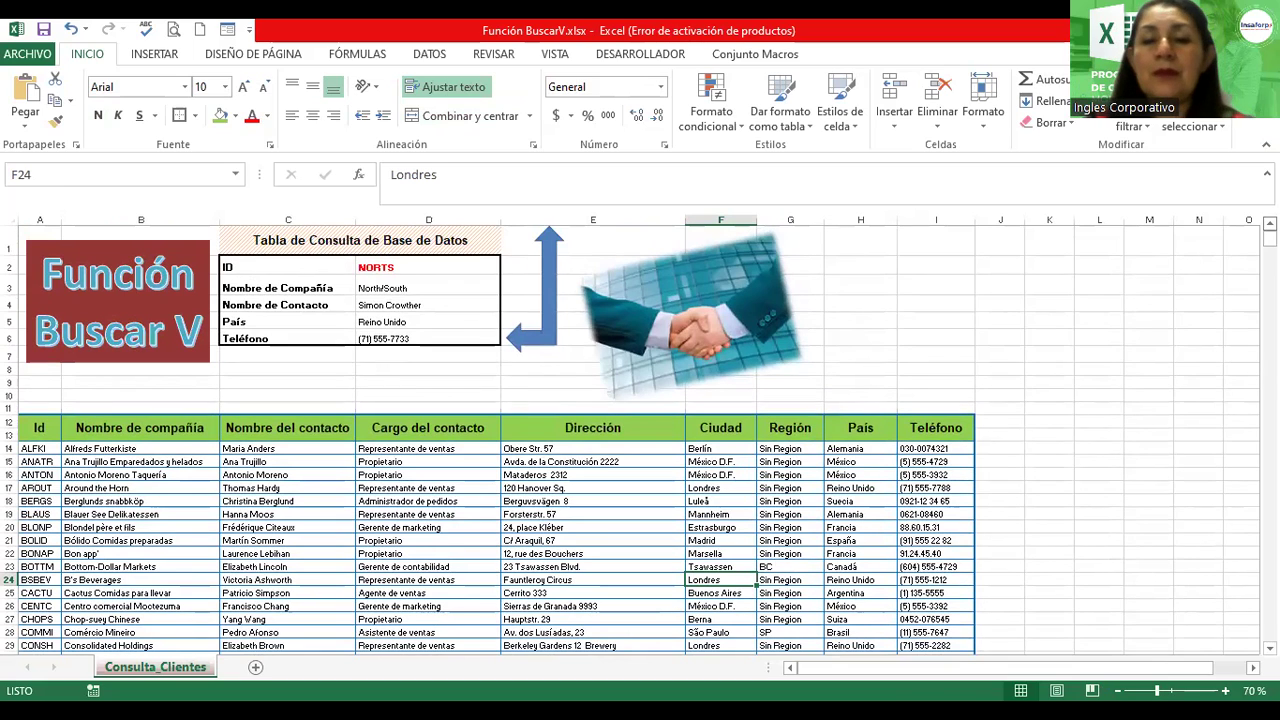
left_click(34, 383)
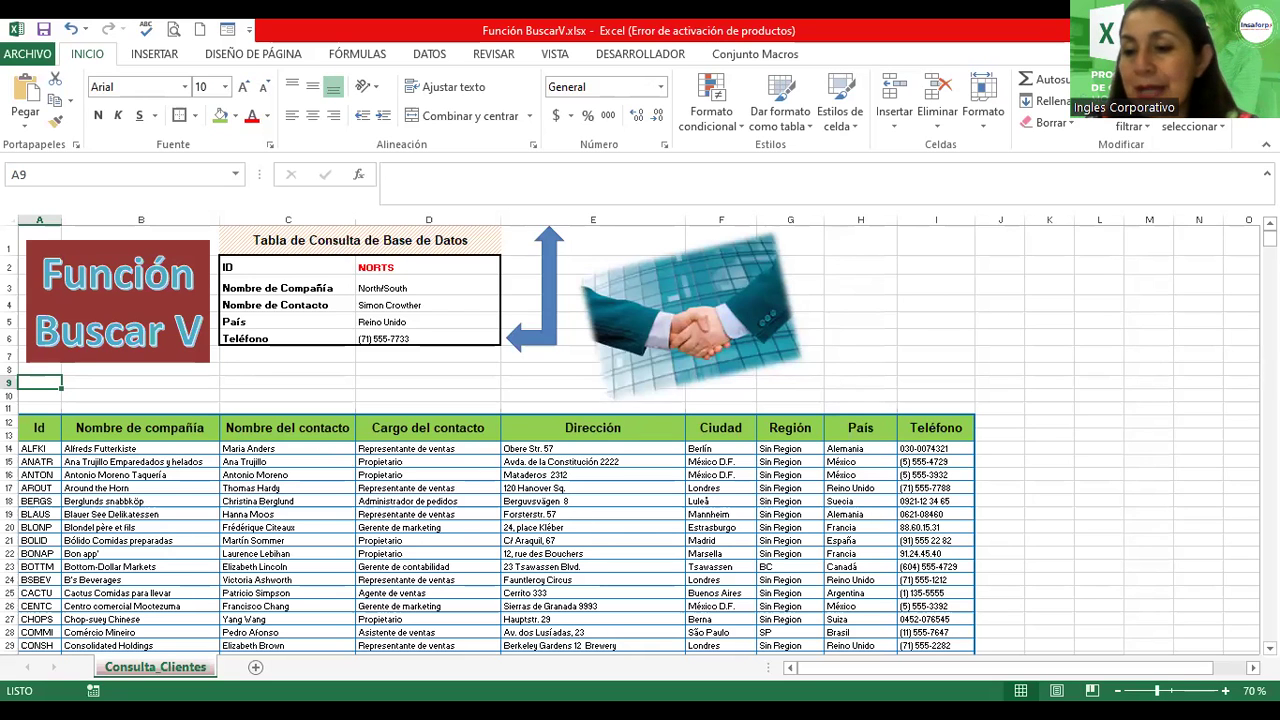
left_click_drag(1157, 690, 1167, 690)
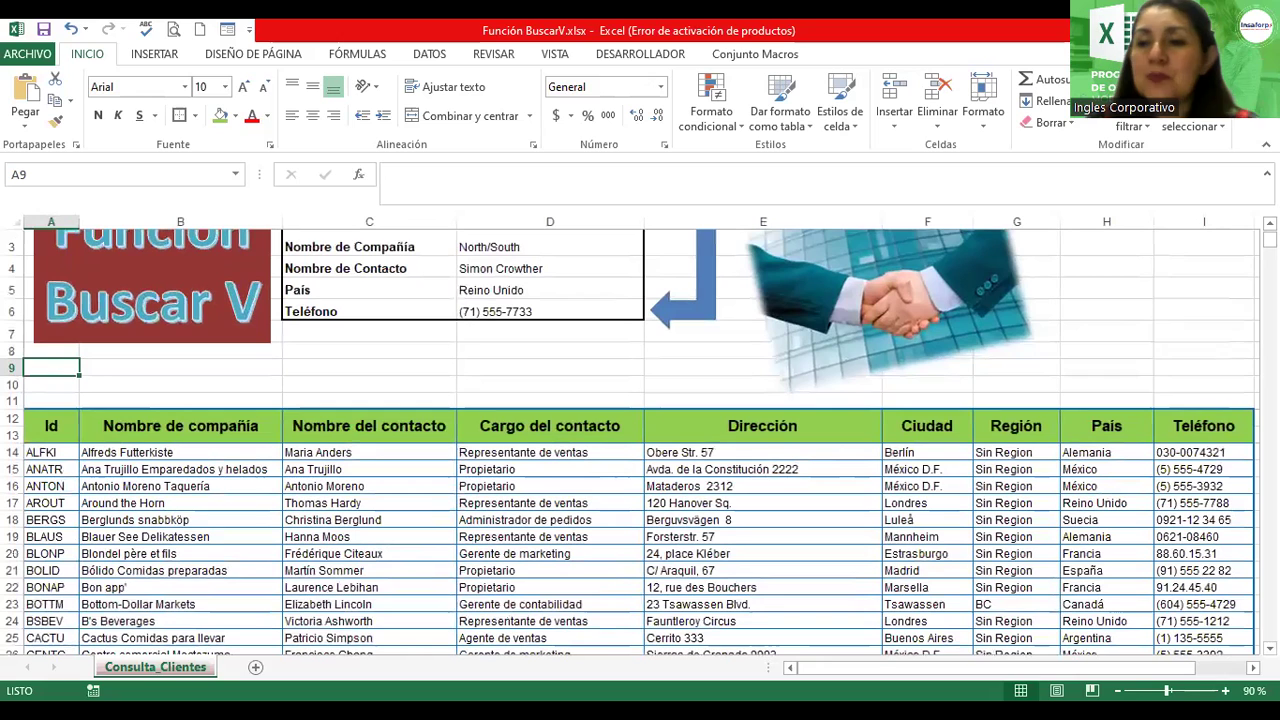
scroll(640, 440, "up", 1)
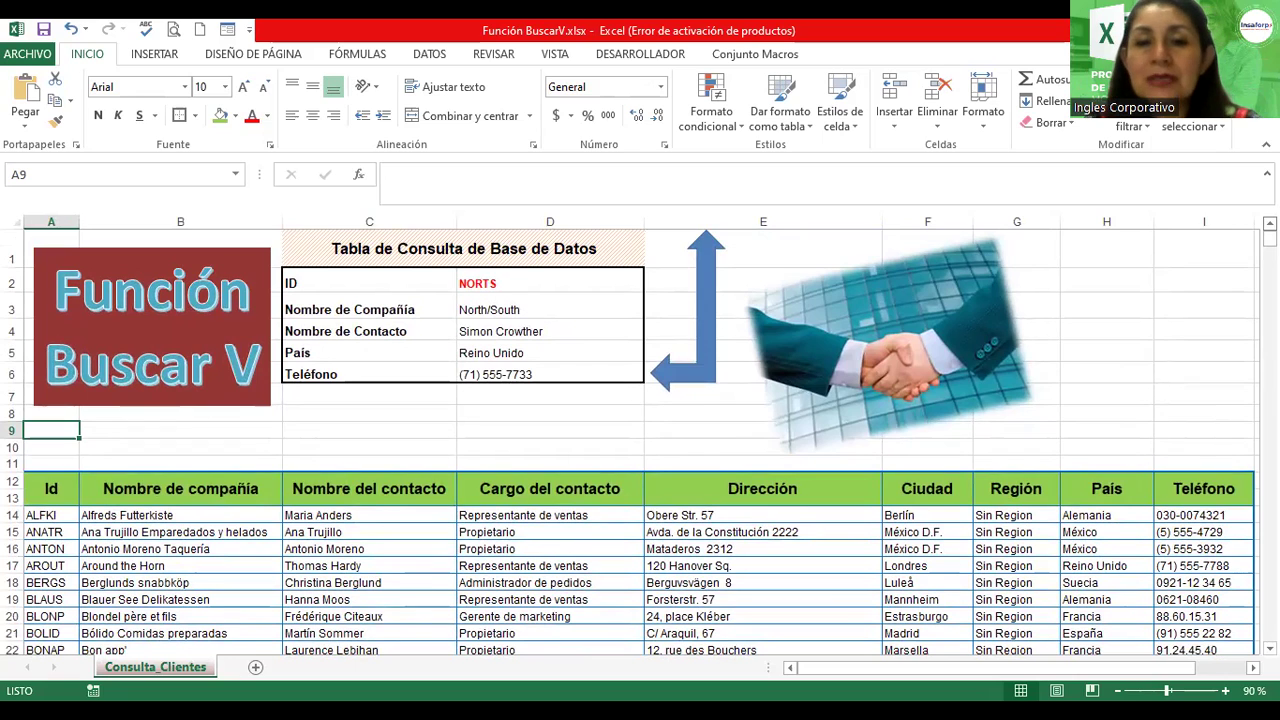
left_click(518, 285)
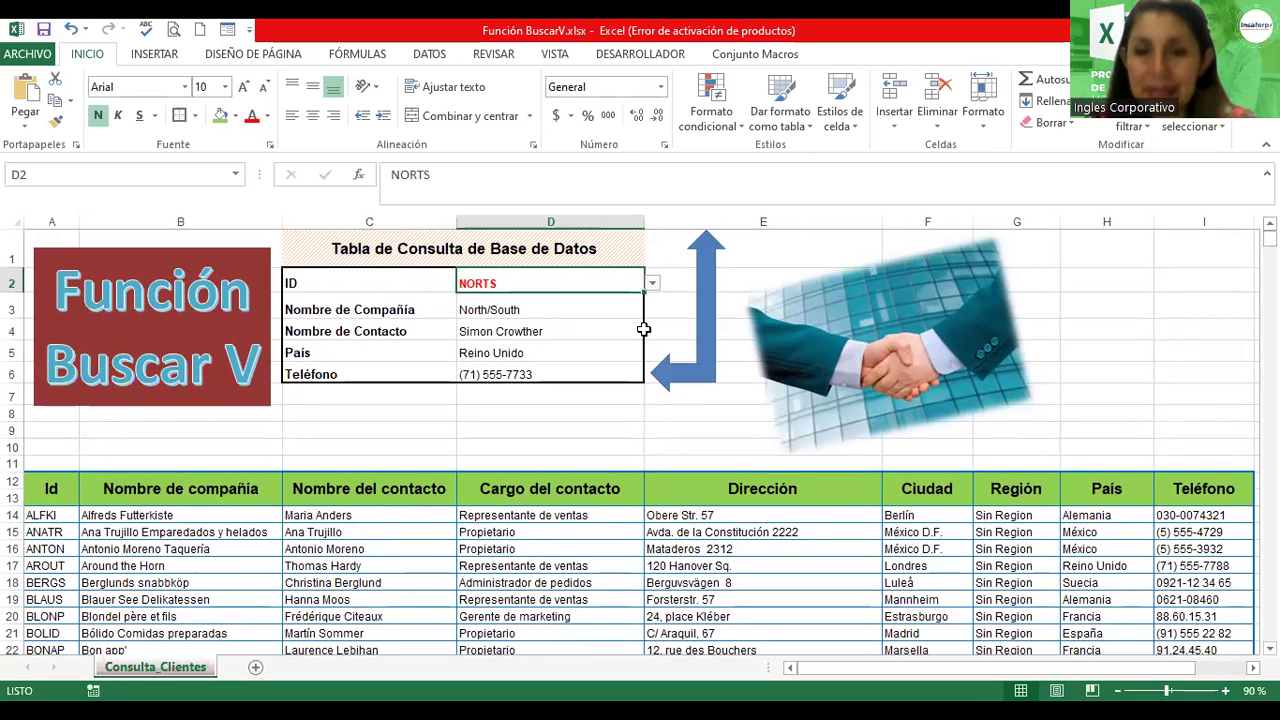
left_click(651, 287)
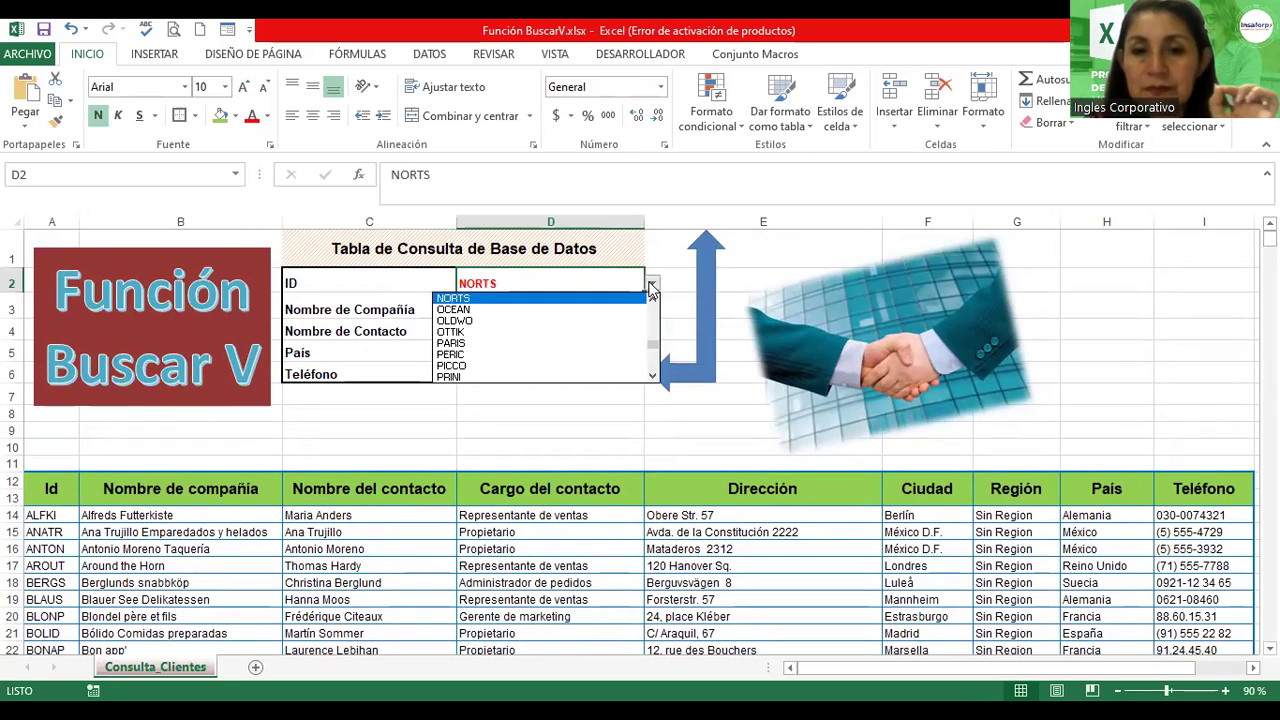
left_click(651, 287)
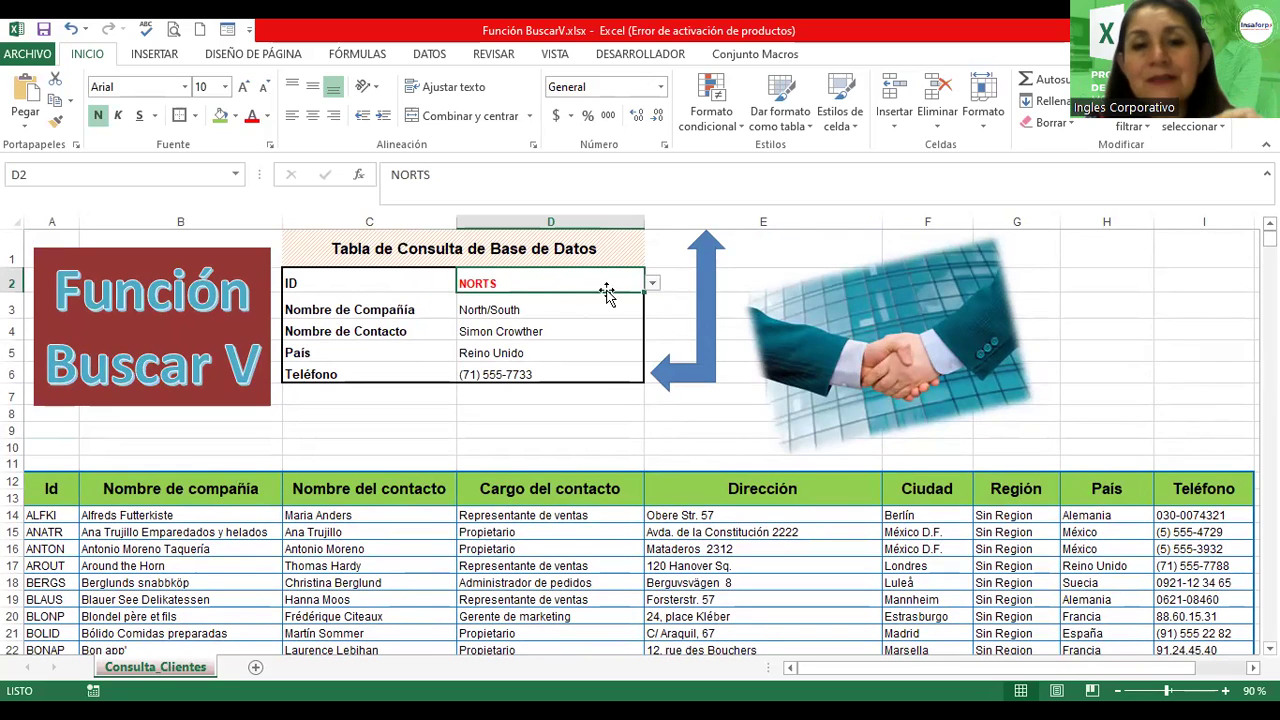